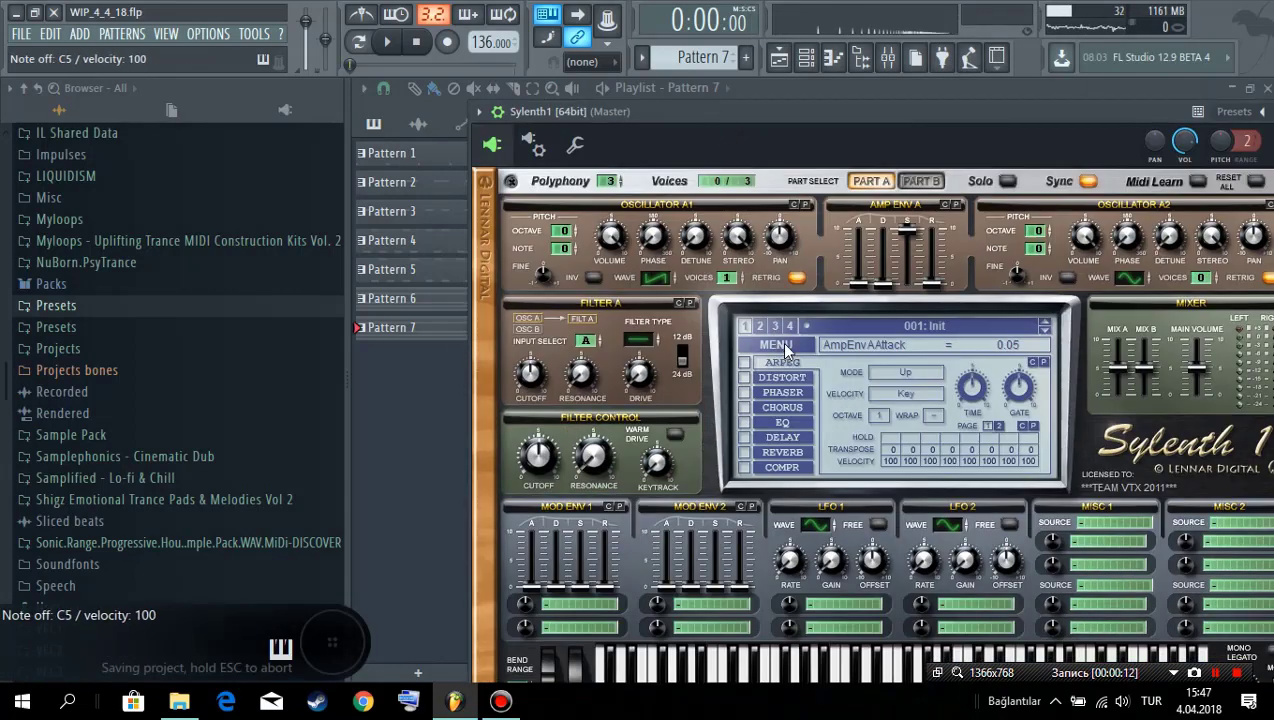
Step: Start loading a Sylenth1 bank and open the Sylenth1 v2.2.1.1 Soundbanks folder inside EMTA Sylenth1 Pack
{"action": "left_click", "coordinate": [776, 345]}
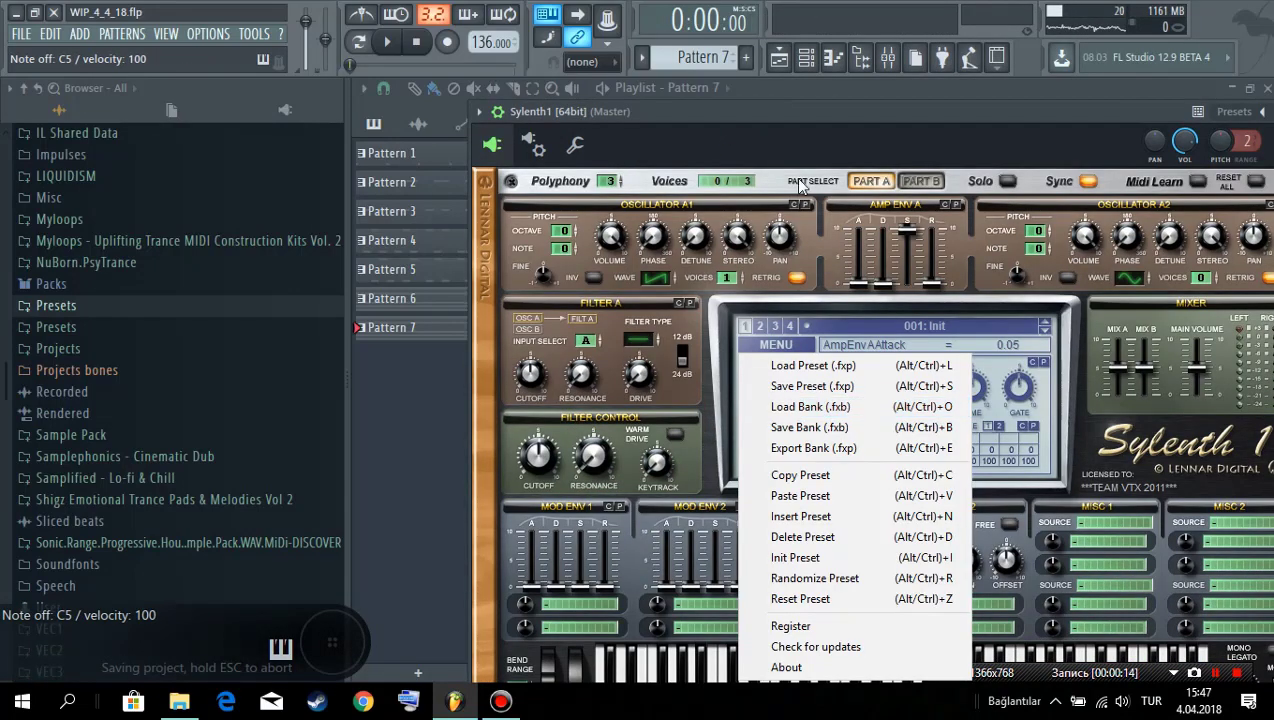
{"action": "left_click", "coordinate": [805, 133]}
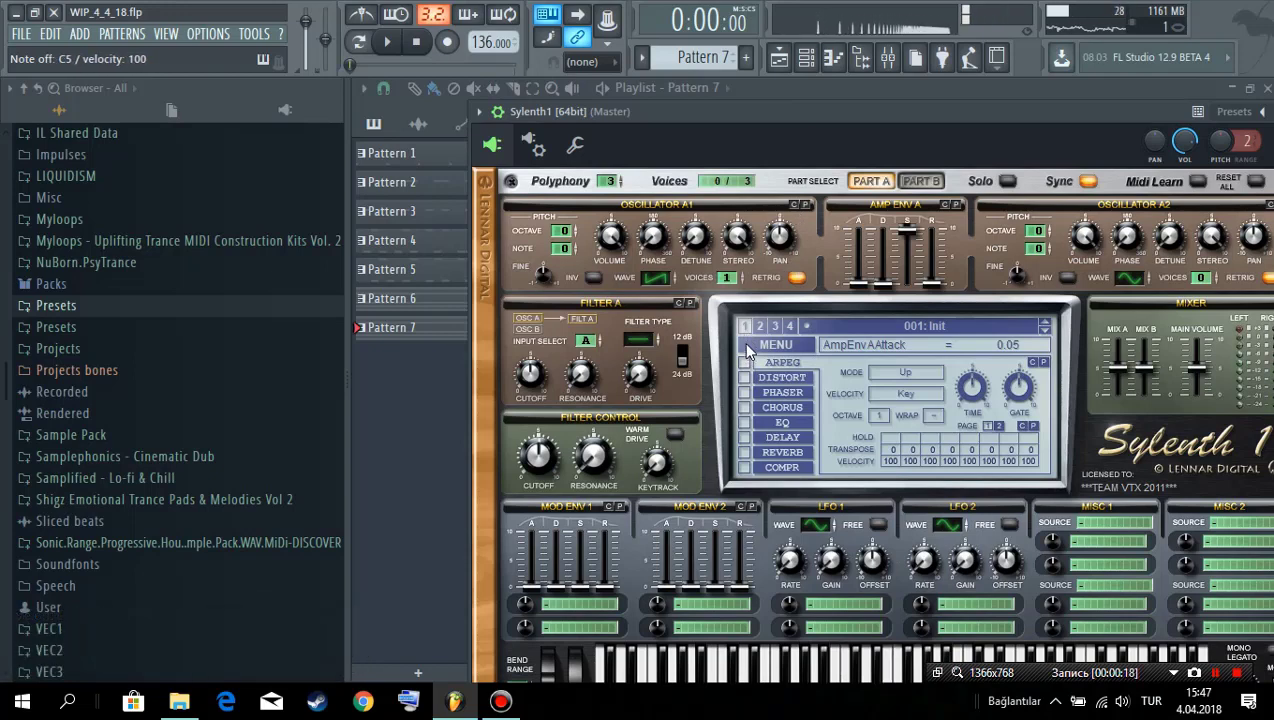
{"action": "left_click", "coordinate": [771, 345]}
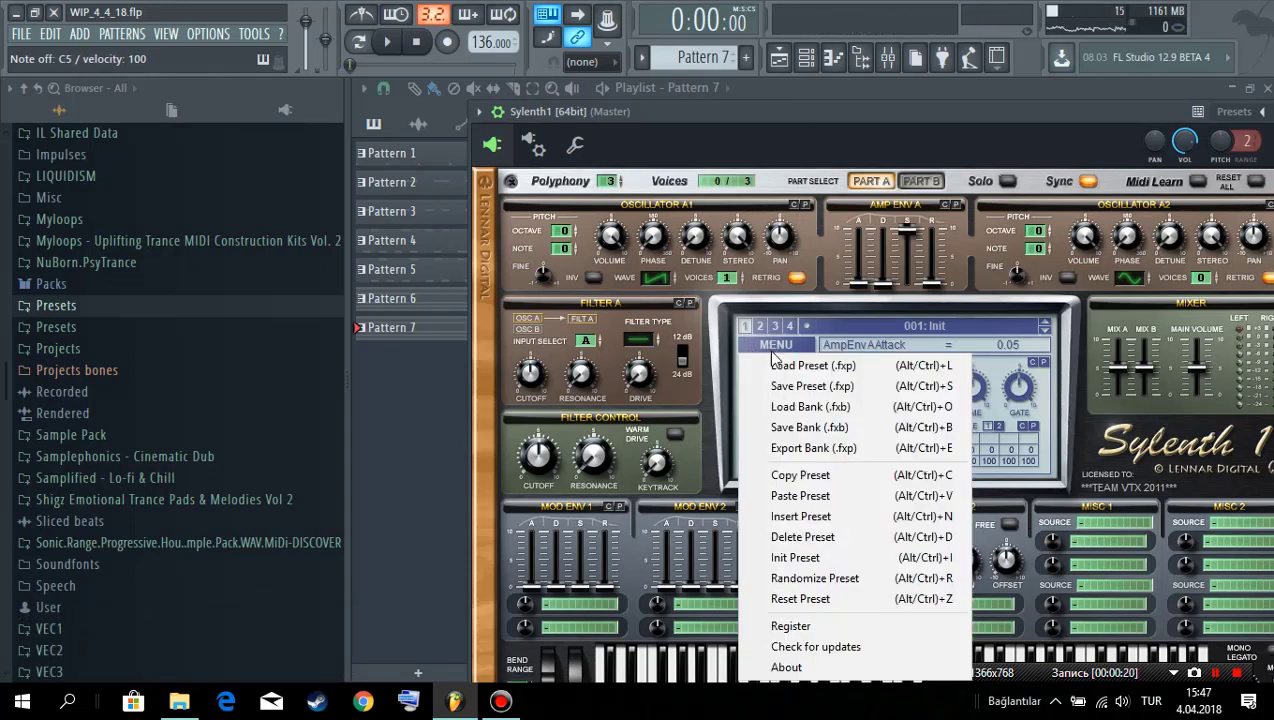
{"action": "left_click", "coordinate": [790, 406]}
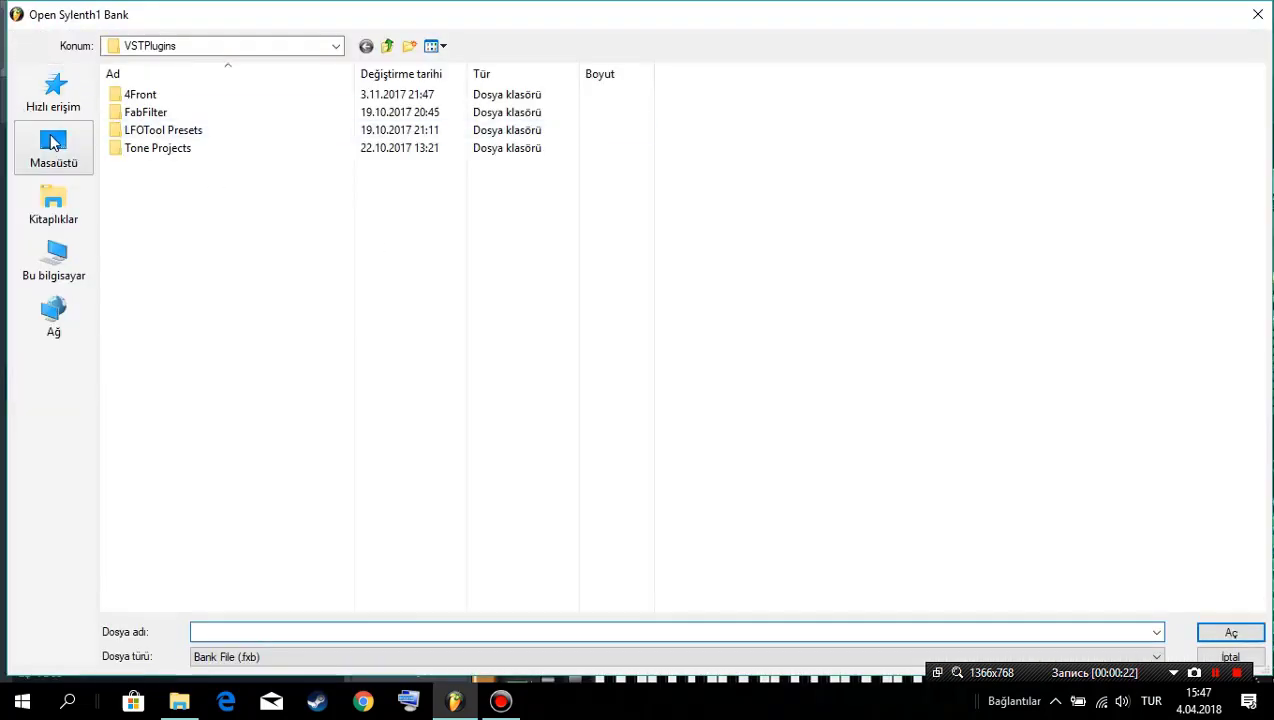
{"action": "left_click", "coordinate": [53, 143]}
{"action": "double_click", "coordinate": [606, 152]}
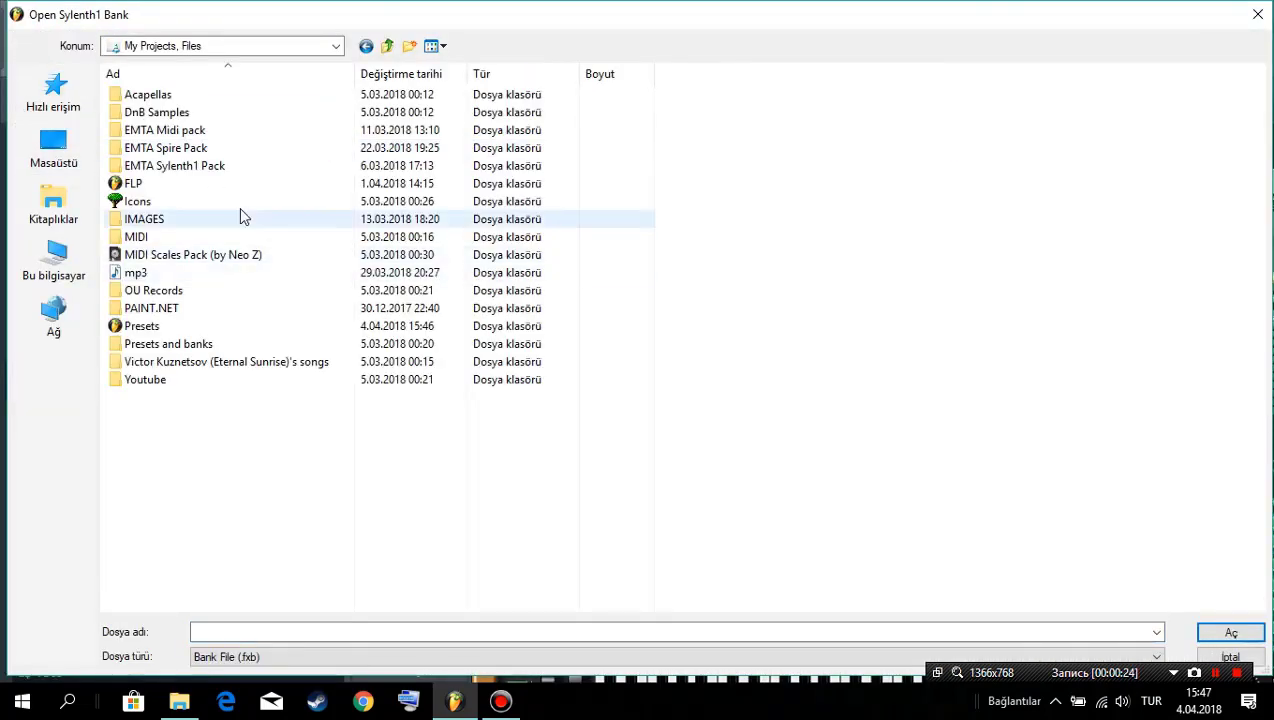
{"action": "left_click", "coordinate": [218, 167]}
{"action": "double_click", "coordinate": [218, 166]}
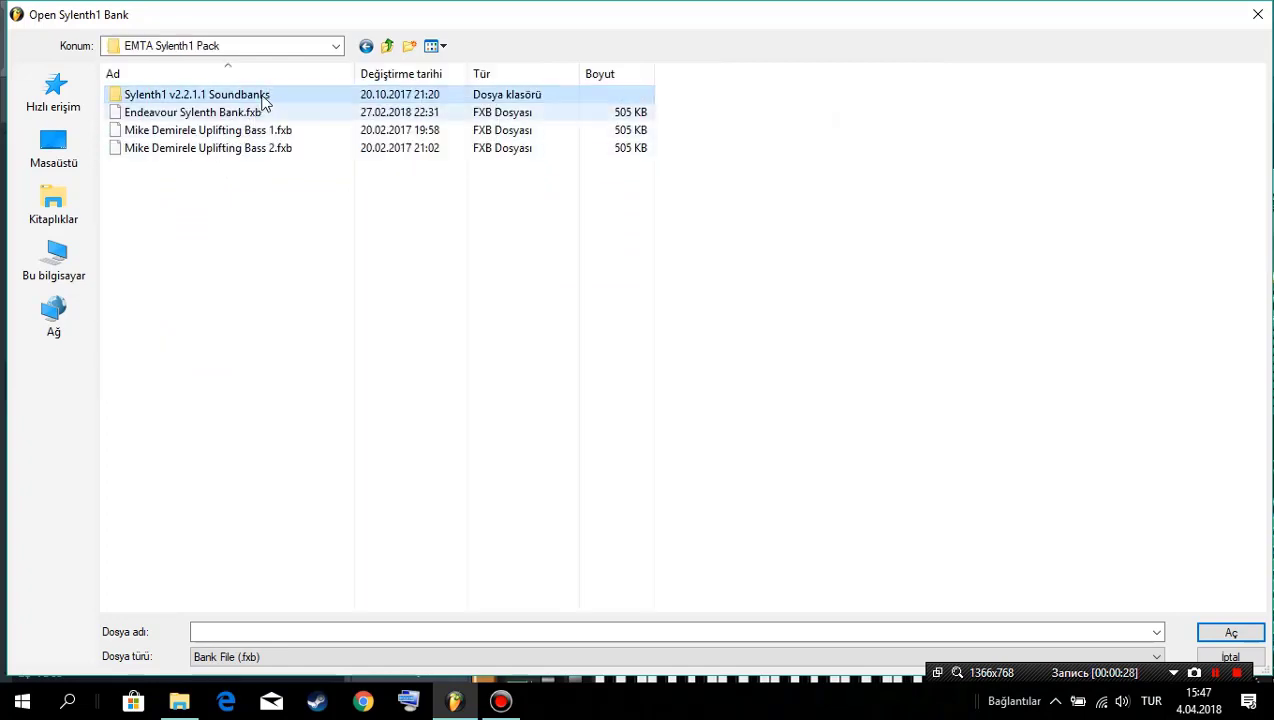
{"action": "double_click", "coordinate": [262, 95]}
{"action": "double_click", "coordinate": [290, 96]}
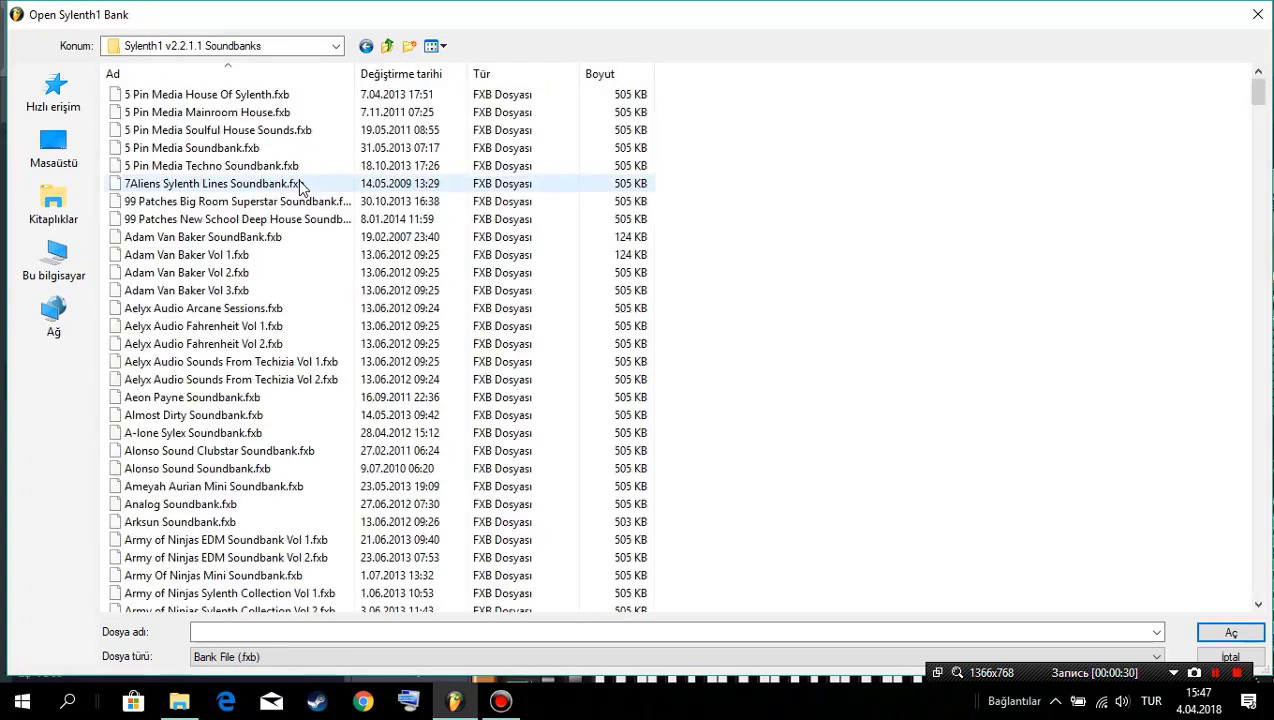
Step: Load the bank Trance Euphoria Euphoric Trance Vol 1.fxb into Sylenth1
{"action": "scroll", "coordinate": [298, 240], "scroll_direction": "down", "scroll_amount": 15}
{"action": "left_click", "coordinate": [300, 239]}
{"action": "key", "text": "t"}
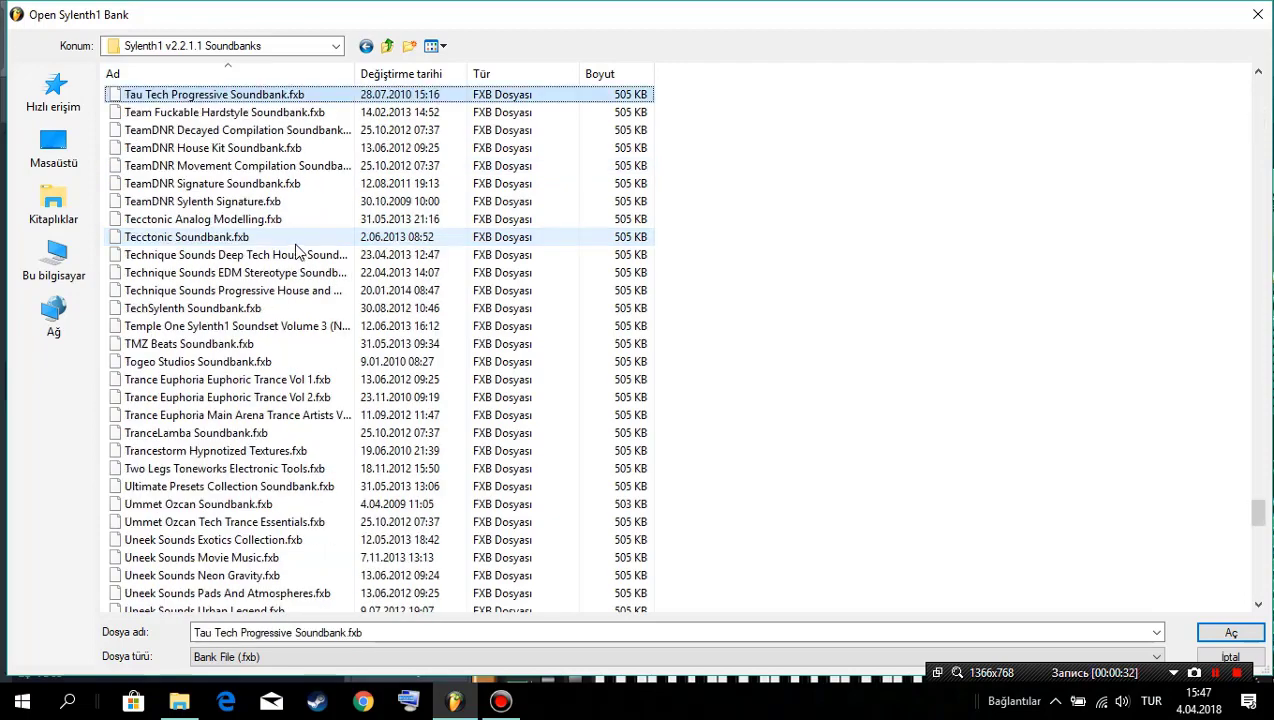
{"action": "key", "text": "Down"}
{"action": "key", "text": "Down"}
{"action": "key", "text": "Down"}
{"action": "key", "text": "Down"}
{"action": "key", "text": "Down"}
{"action": "key", "text": "Down"}
{"action": "left_click", "coordinate": [292, 172]}
{"action": "left_click", "coordinate": [321, 326]}
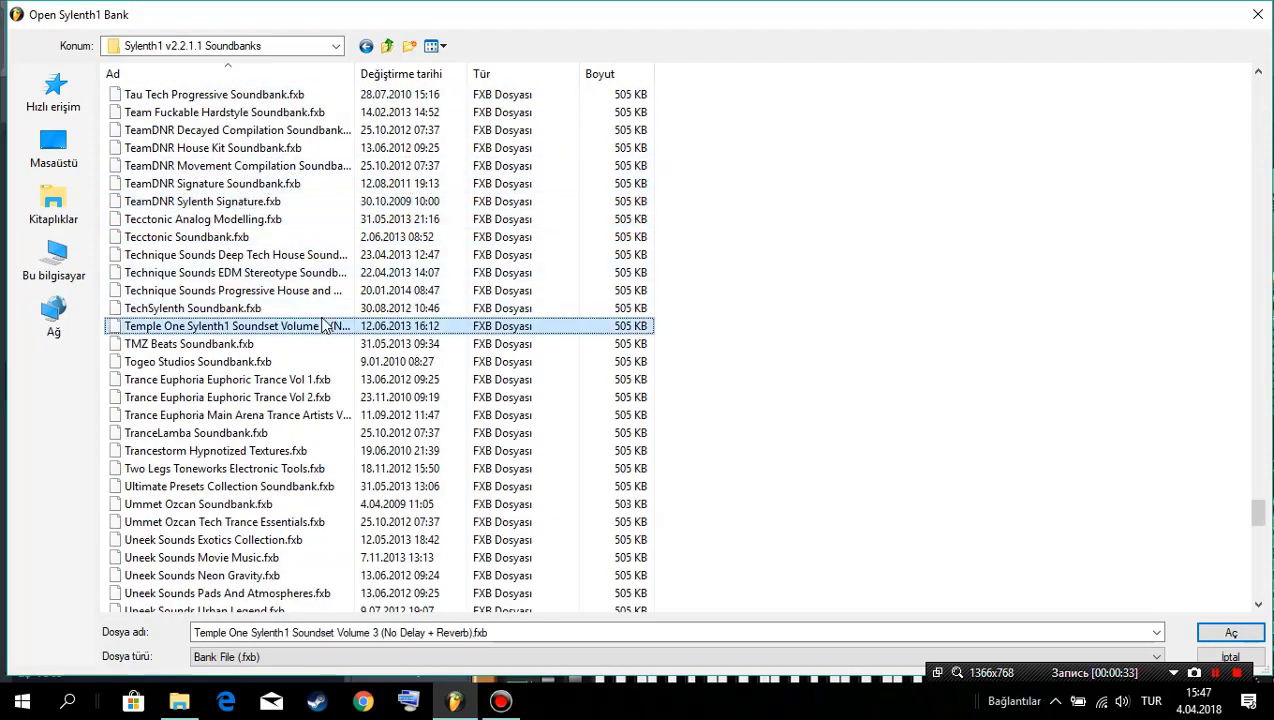
{"action": "double_click", "coordinate": [318, 381]}
Step: Try the presets LD - Trance Bleeper, LD - Superb Epic Trance and LD - Superb Epic Euforic in turn
{"action": "left_click", "coordinate": [950, 327]}
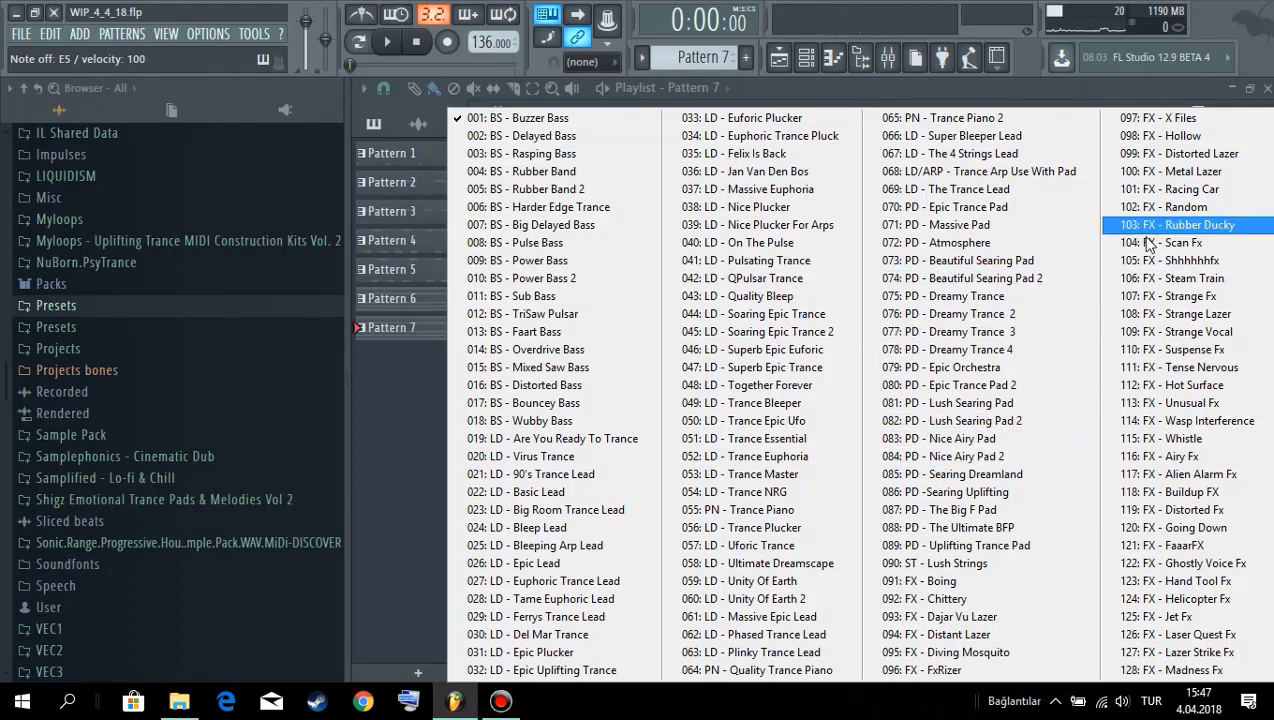
{"action": "left_click", "coordinate": [813, 404]}
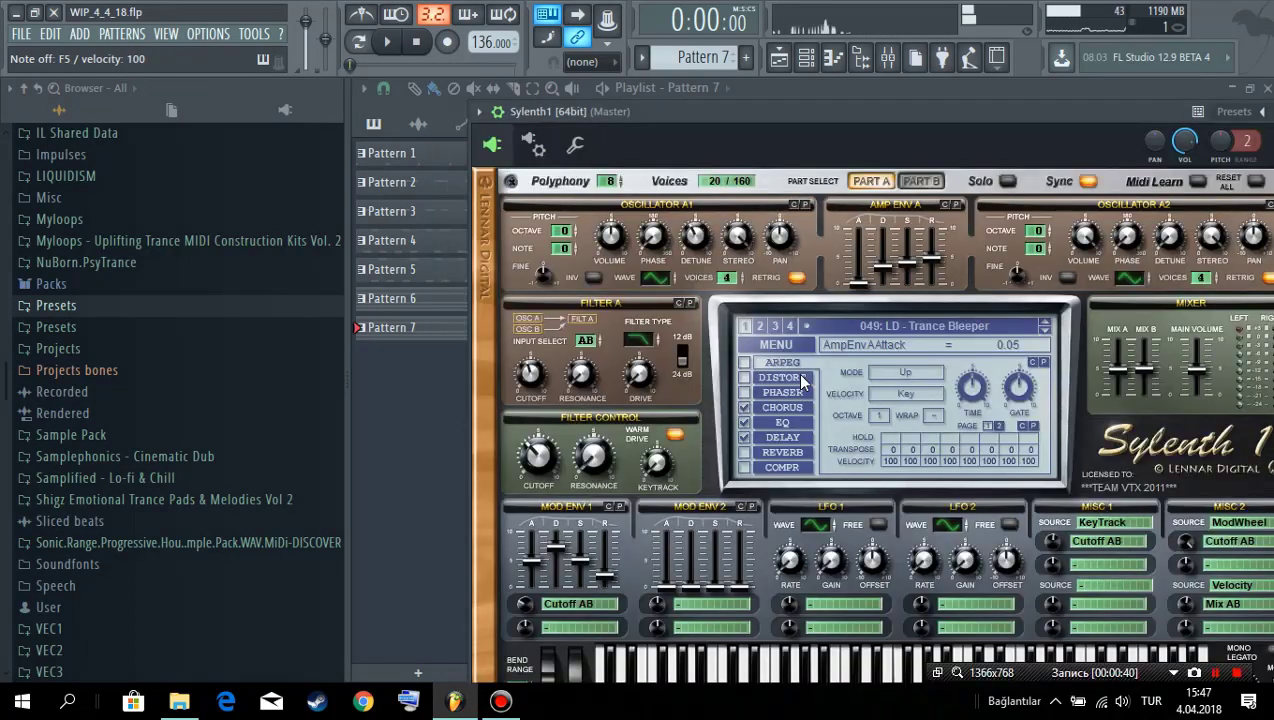
{"action": "left_click", "coordinate": [866, 327]}
{"action": "left_click", "coordinate": [815, 365]}
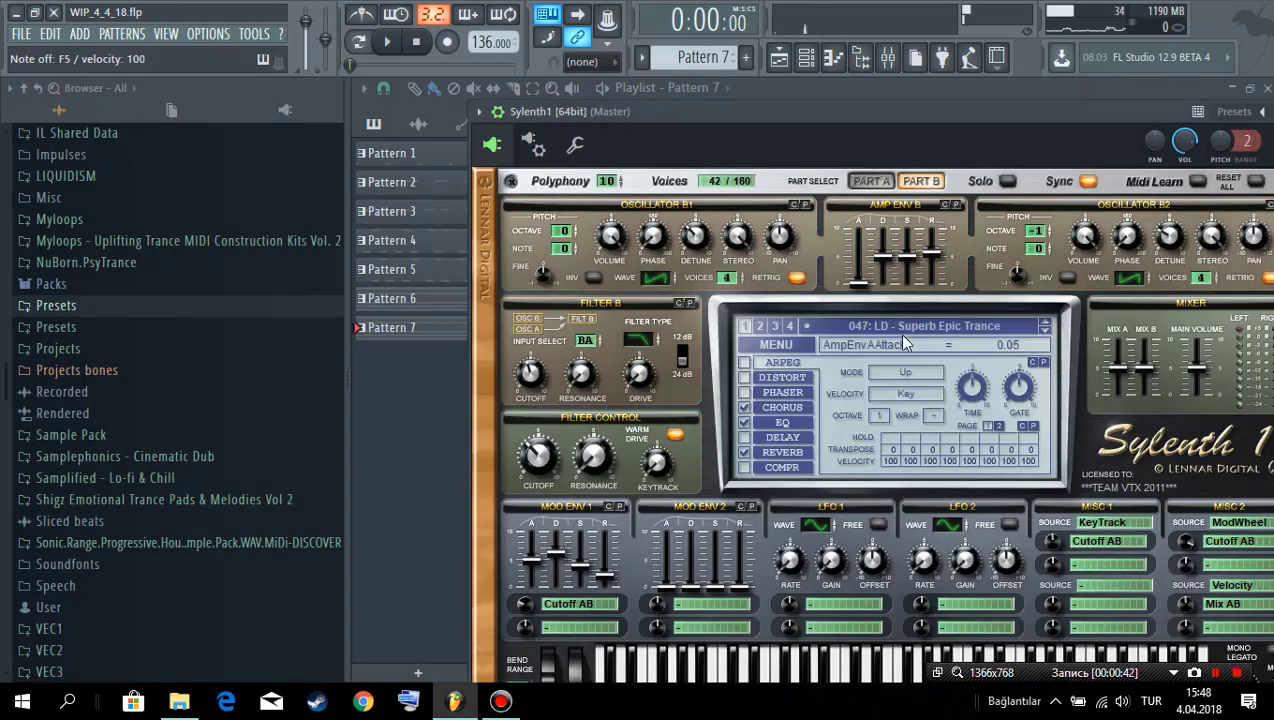
{"action": "left_click", "coordinate": [852, 328]}
{"action": "left_click", "coordinate": [833, 370]}
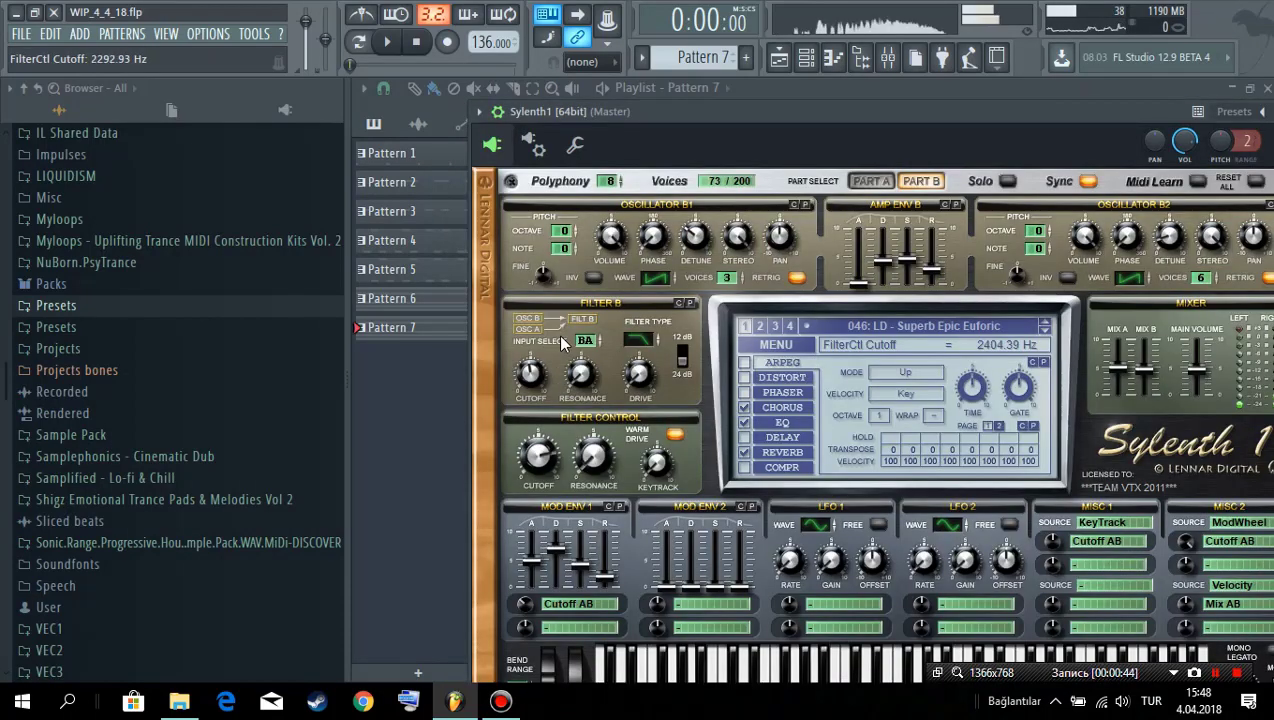
Step: Try the presets LD - Soaring Epic Trance 2 and PN - Trance Piano
{"action": "left_click", "coordinate": [880, 333]}
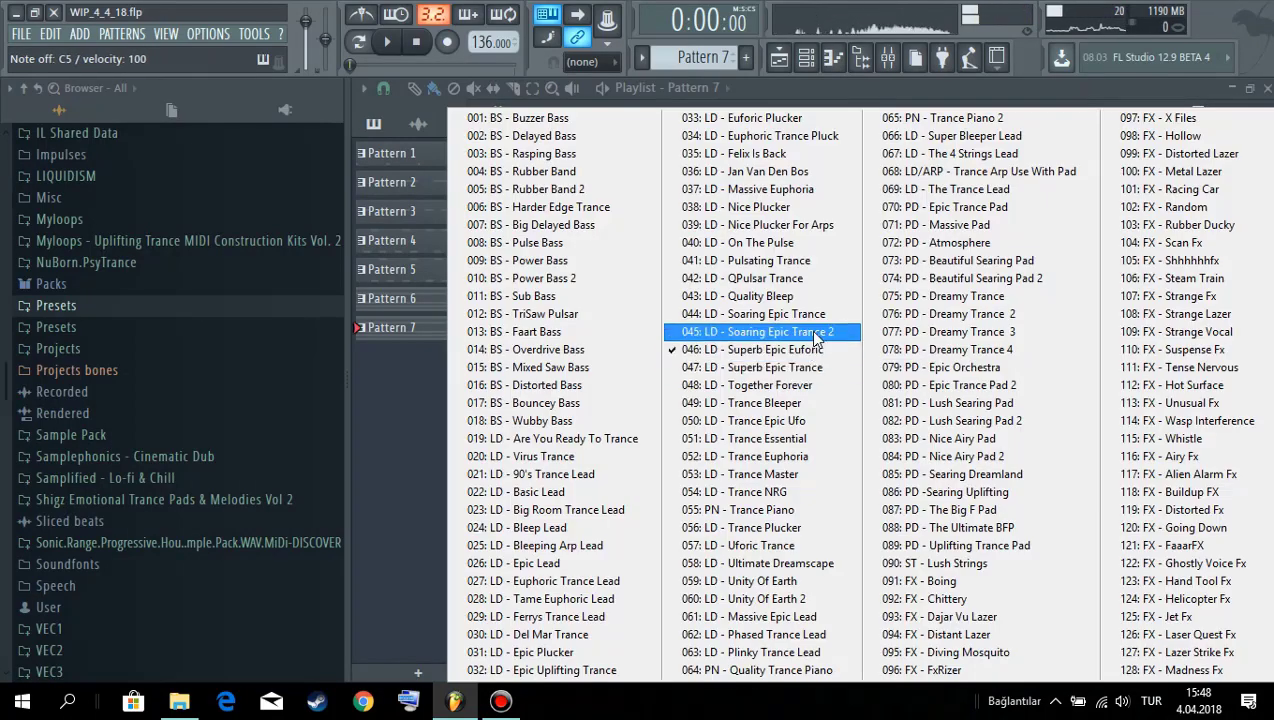
{"action": "left_click", "coordinate": [810, 335]}
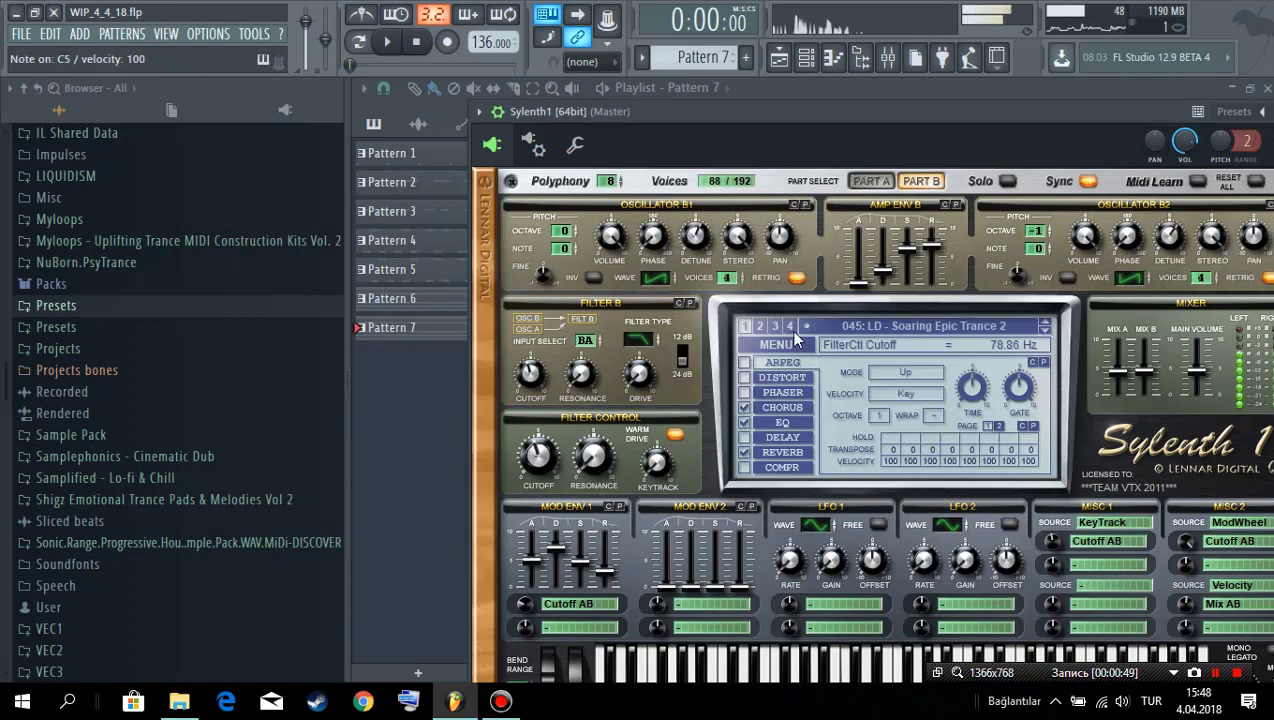
{"action": "left_click", "coordinate": [900, 338]}
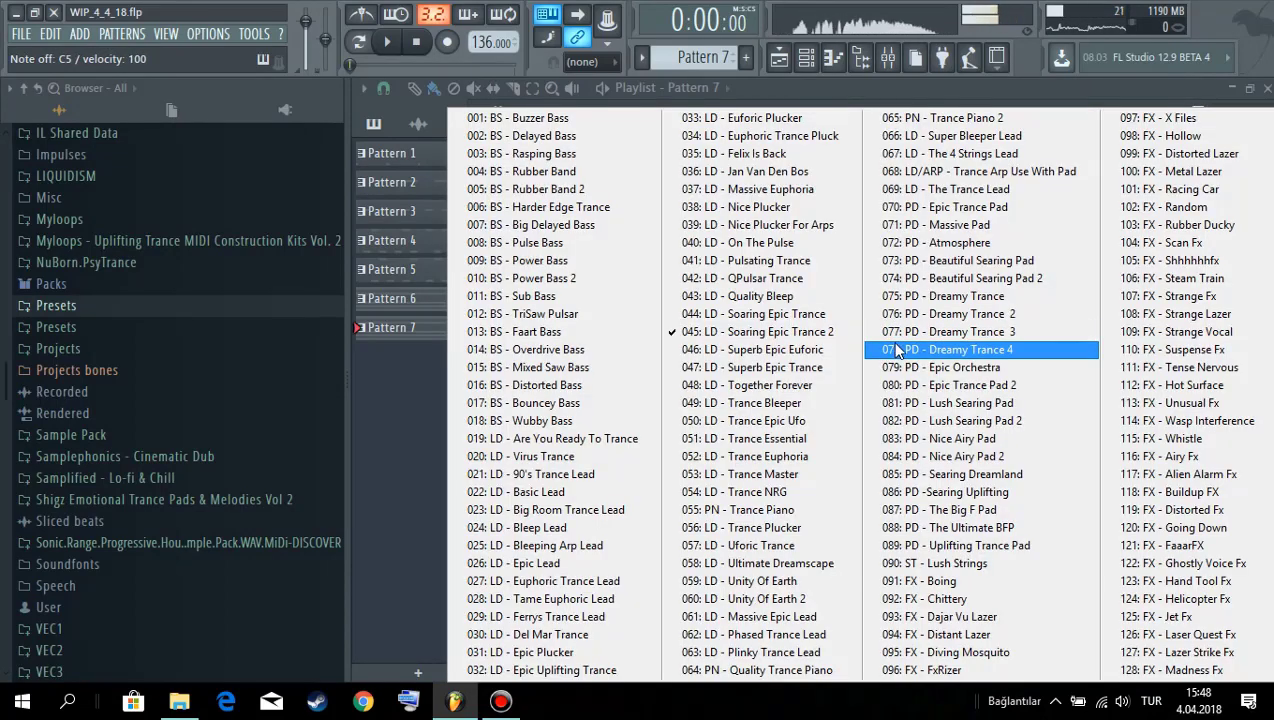
{"action": "left_click", "coordinate": [815, 512]}
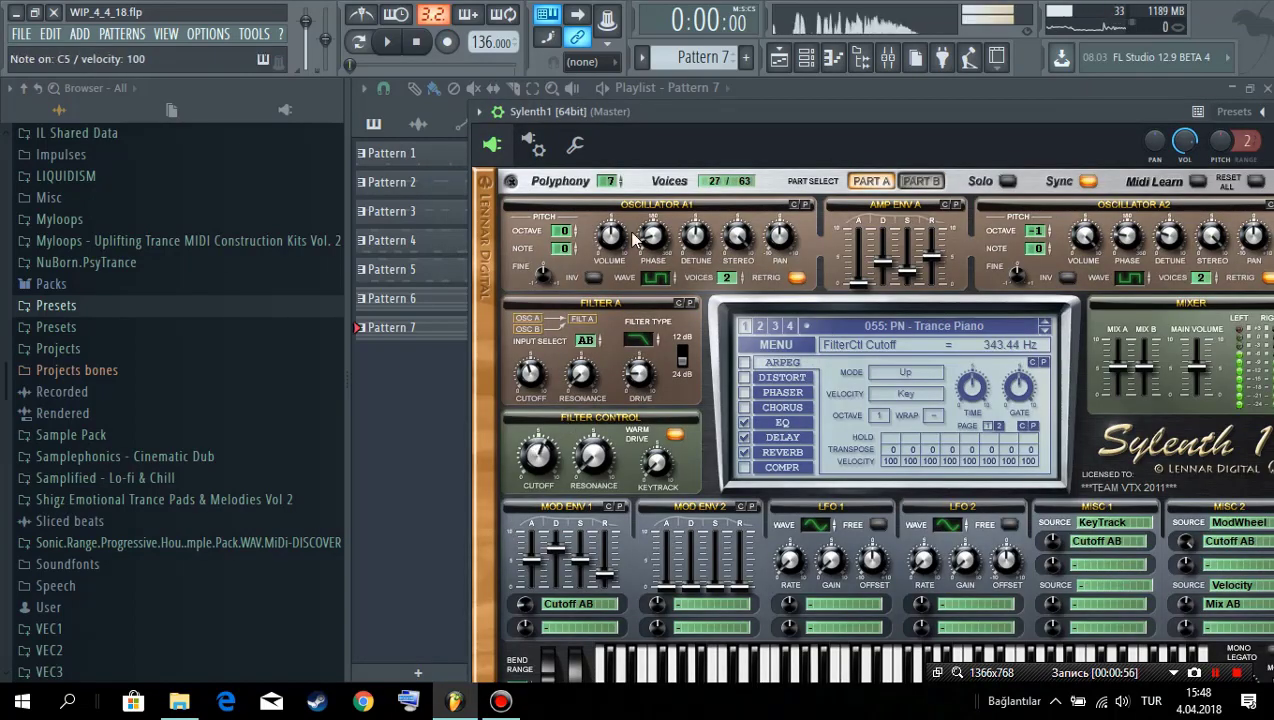
Step: Replace the Sylenth1 instrument in the channel rack with TruePianos [64bit]
{"action": "left_click_drag", "start_coordinate": [742, 120], "coordinate": [682, 552]}
{"action": "right_click", "coordinate": [806, 436]}
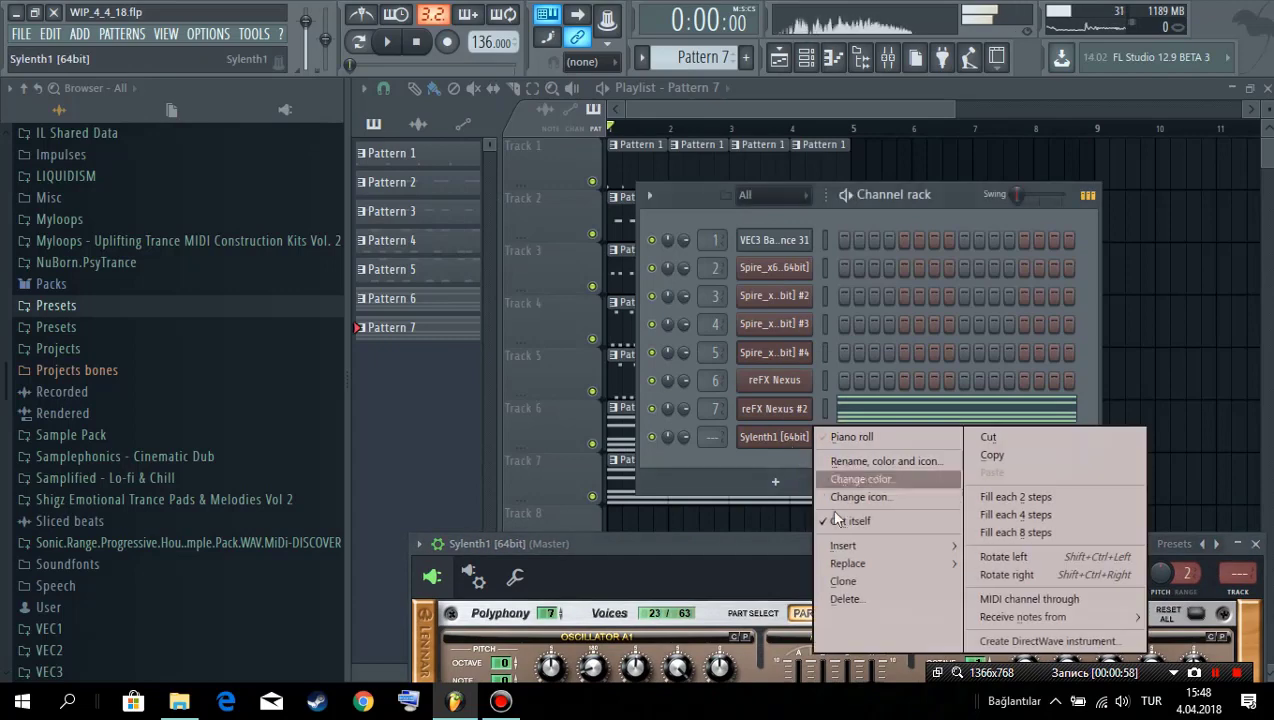
{"action": "mouse_move", "coordinate": [852, 563]}
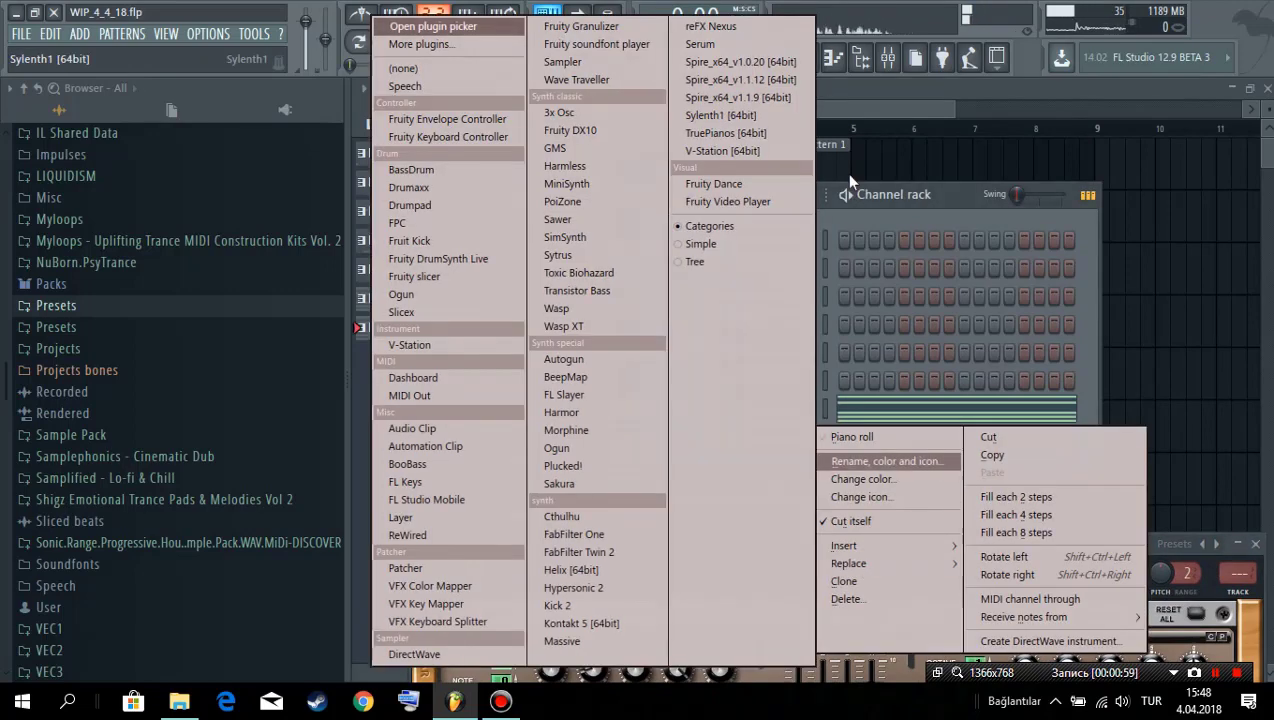
{"action": "left_click", "coordinate": [768, 126]}
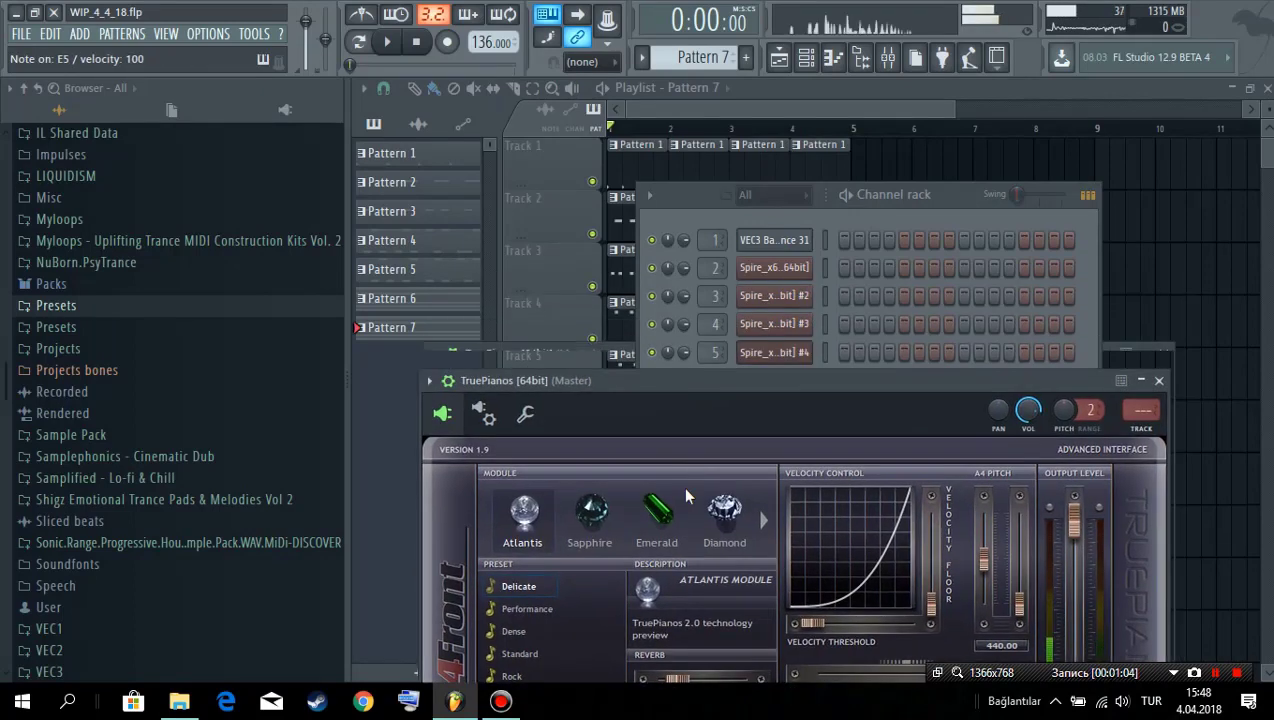
Step: Choose the Amber module in TruePianos
{"action": "left_click_drag", "start_coordinate": [698, 382], "coordinate": [726, 401]}
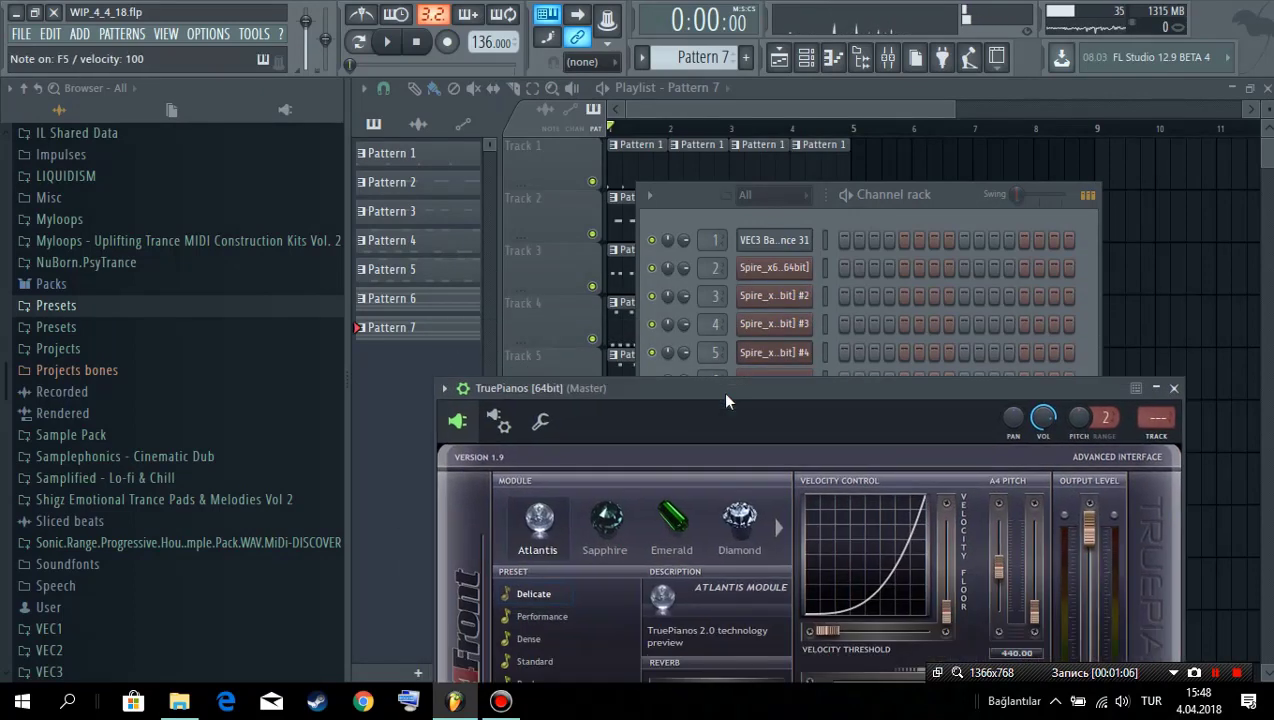
{"action": "left_click", "coordinate": [777, 530]}
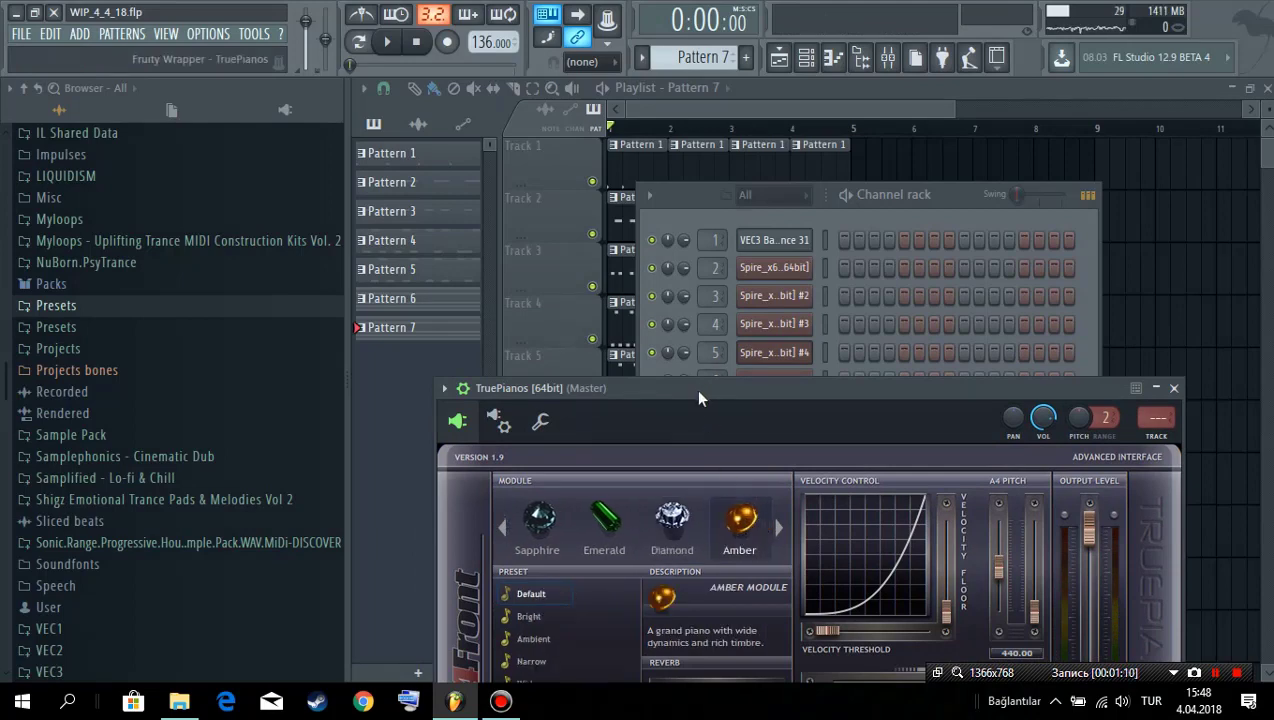
{"action": "left_click_drag", "start_coordinate": [698, 391], "coordinate": [702, 369]}
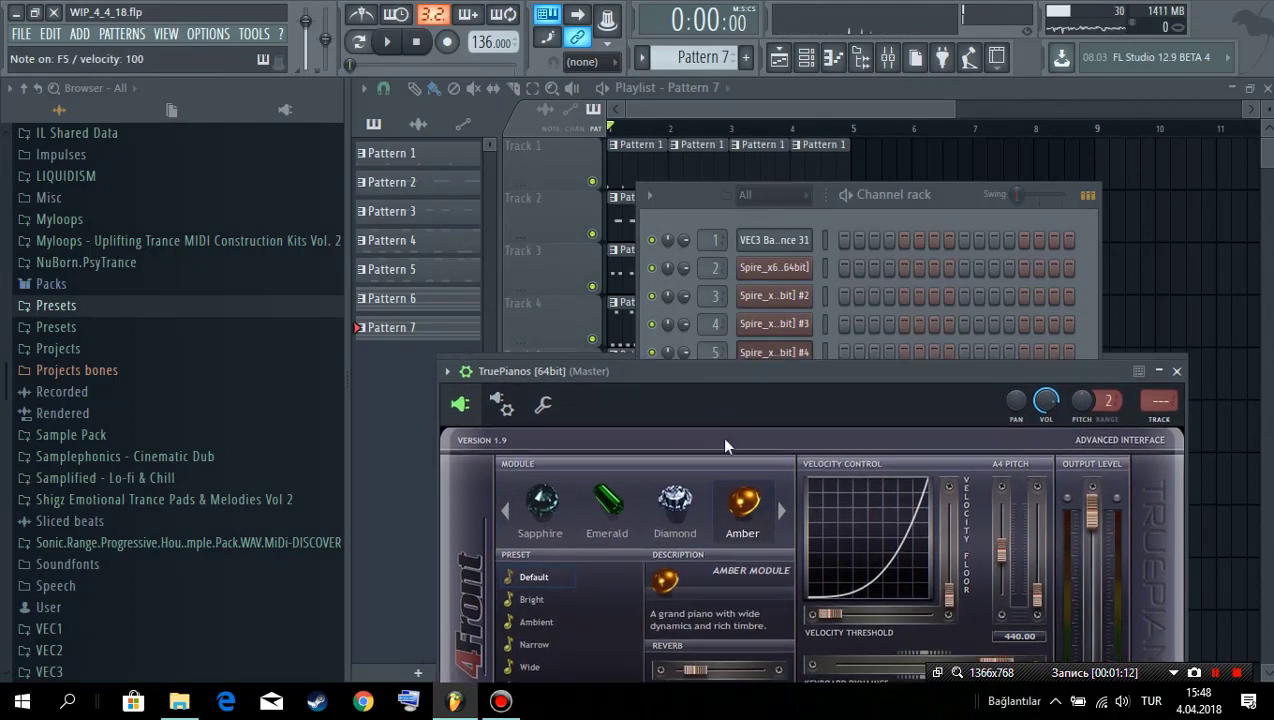
Step: Route the TruePianos channel to mixer track 8 and load Fruity parametric EQ 2 into its first effect slot
{"action": "left_click_drag", "start_coordinate": [721, 436], "coordinate": [675, 627]}
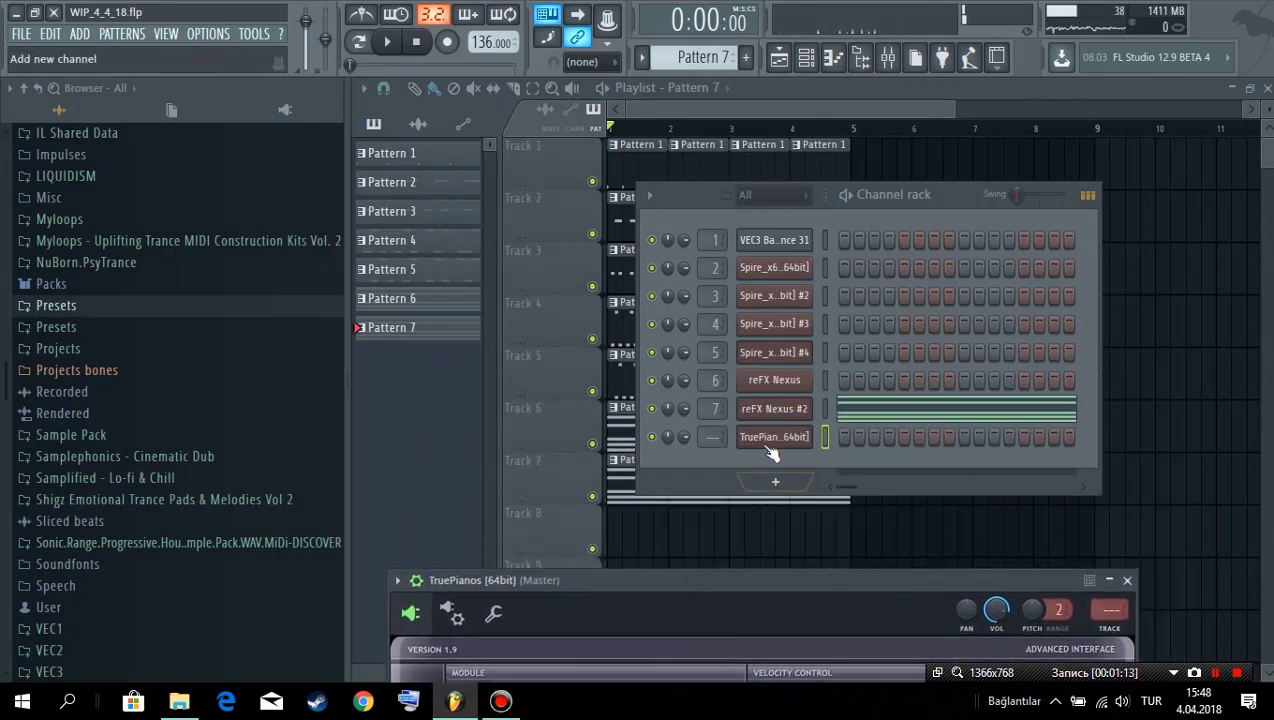
{"action": "left_click", "coordinate": [416, 580]}
{"action": "left_click", "coordinate": [697, 343]}
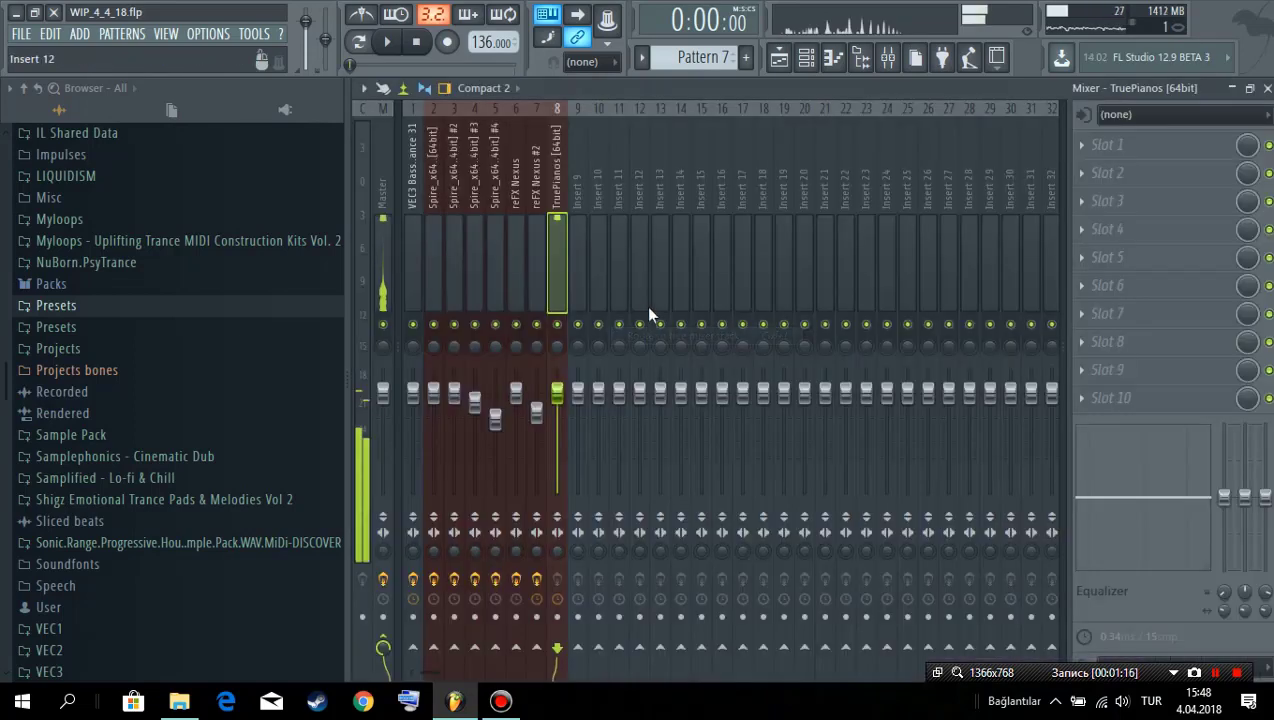
{"action": "left_click", "coordinate": [1120, 148]}
{"action": "left_click", "coordinate": [899, 187]}
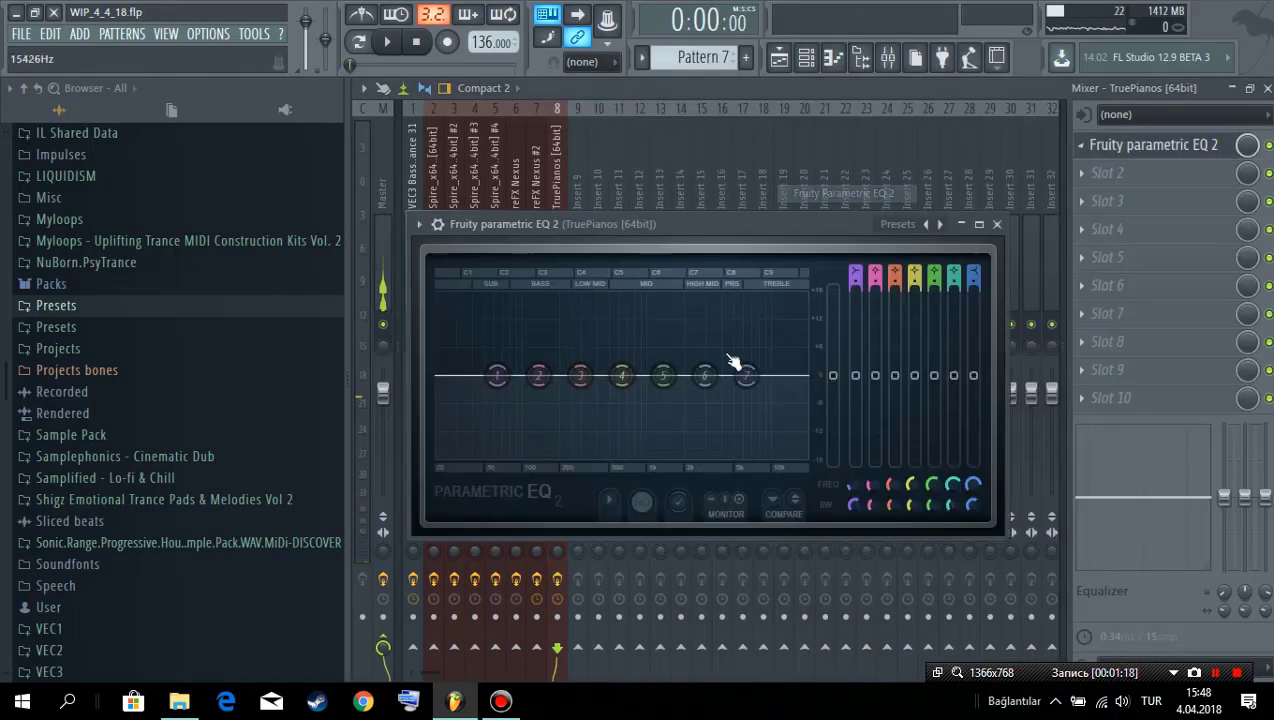
Step: Shape the piano EQ with a steep high pass on band 1 at about 245 Hz and gentle boosts on bands 3 to 6
{"action": "scroll", "coordinate": [858, 275], "scroll_direction": "down", "scroll_amount": 3}
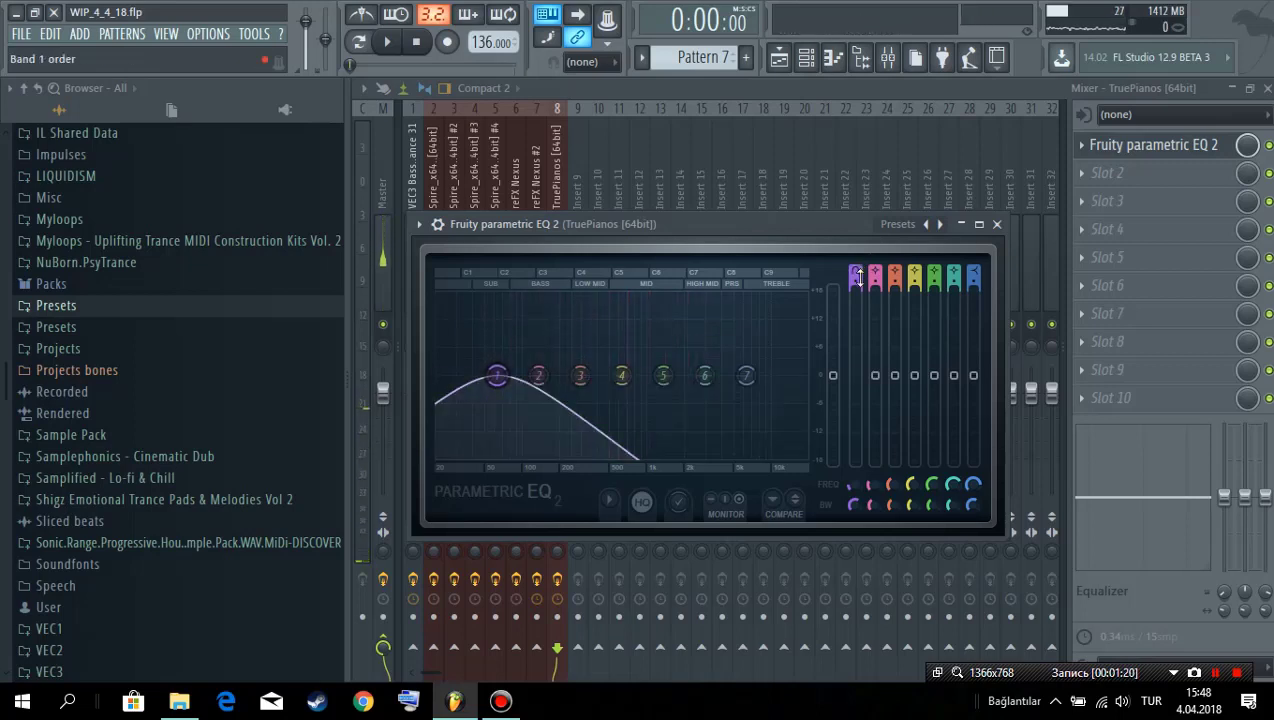
{"action": "scroll", "coordinate": [856, 280], "scroll_direction": "down", "scroll_amount": 2}
{"action": "key", "text": "space"}
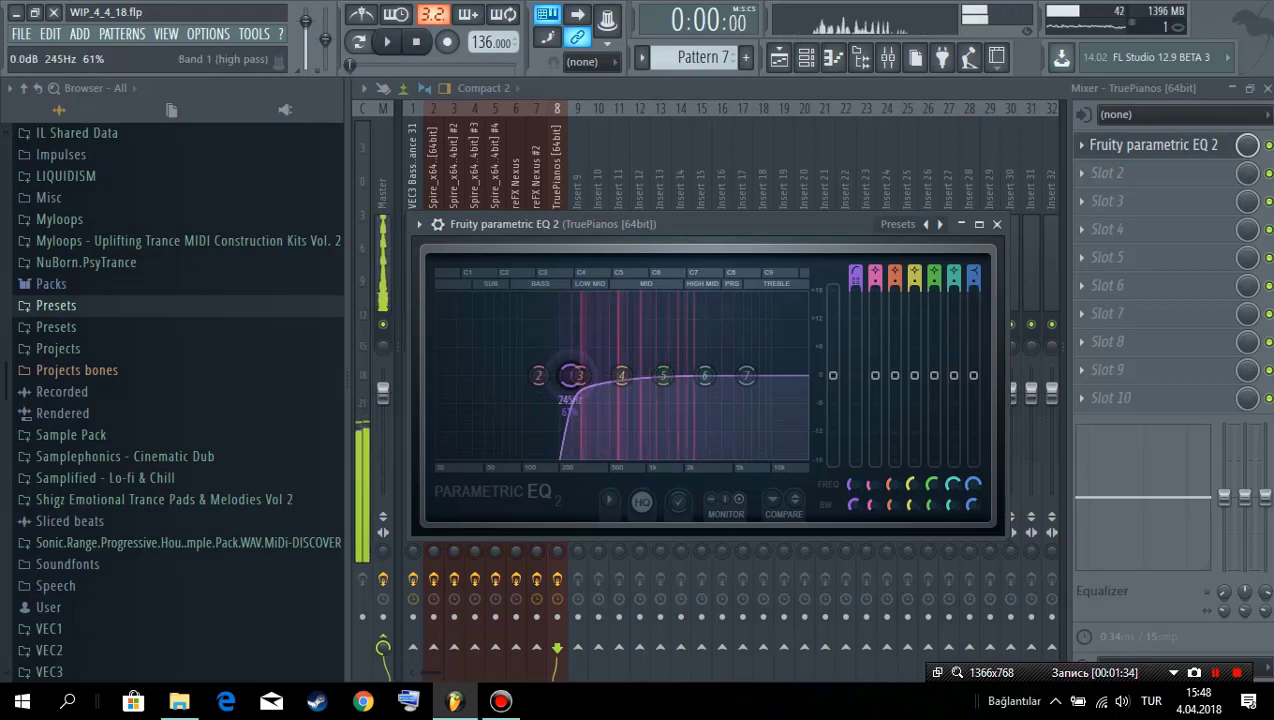
{"action": "left_click_drag", "start_coordinate": [621, 375], "coordinate": [741, 379]}
{"action": "left_click_drag", "start_coordinate": [580, 376], "coordinate": [613, 387]}
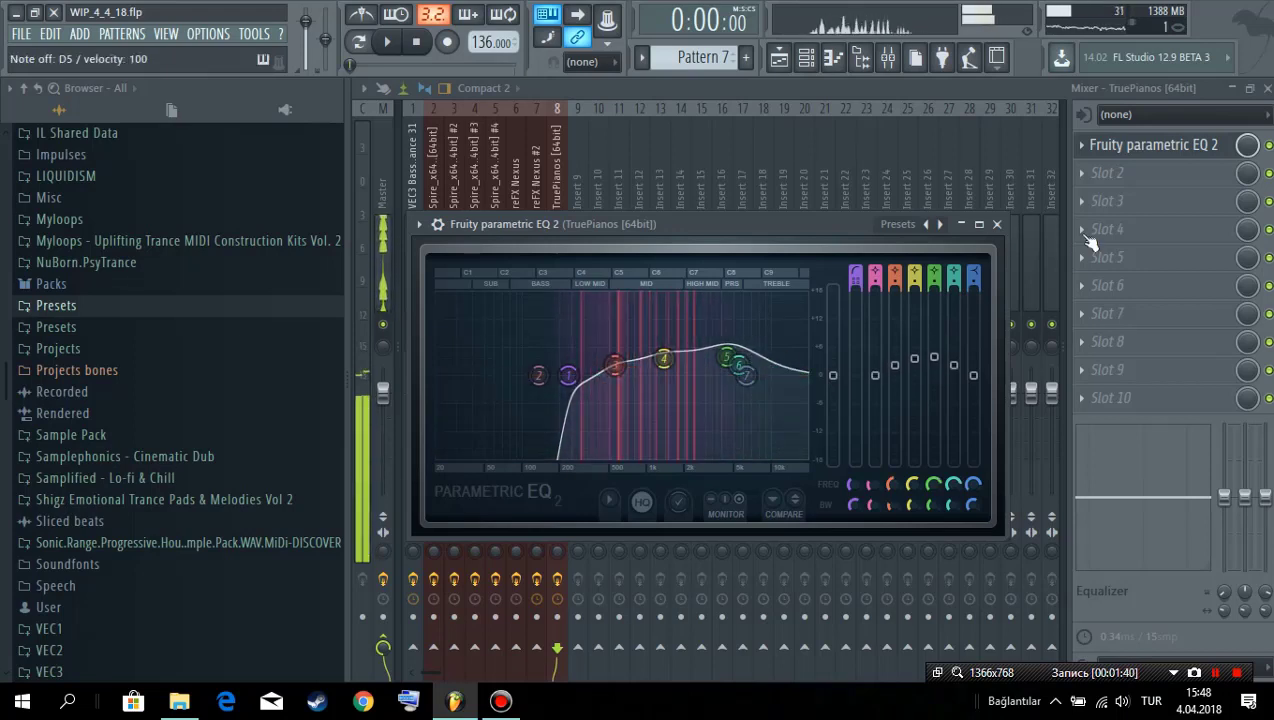
Step: Add ValhallaVintageVerb to the second effect slot with the mix at 35.6% and the decay at 7.18 s
{"action": "left_click", "coordinate": [1122, 410]}
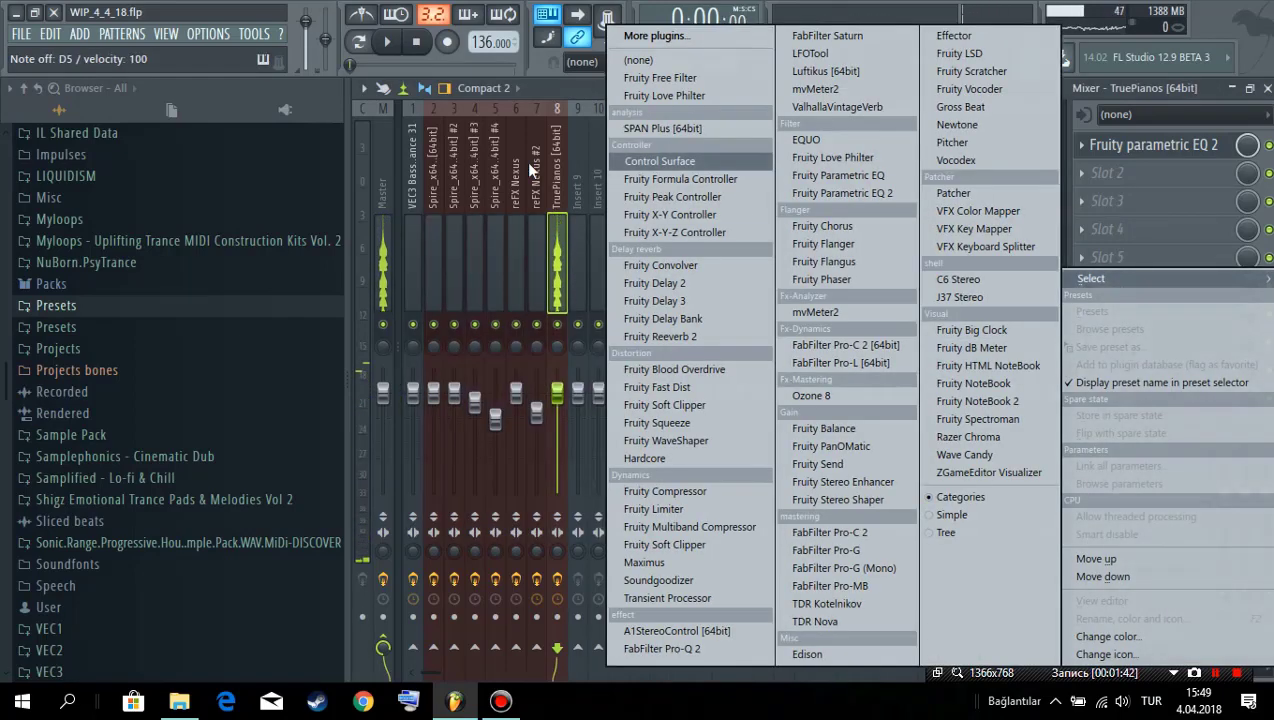
{"action": "key", "text": "Escape"}
{"action": "left_click", "coordinate": [1130, 184]}
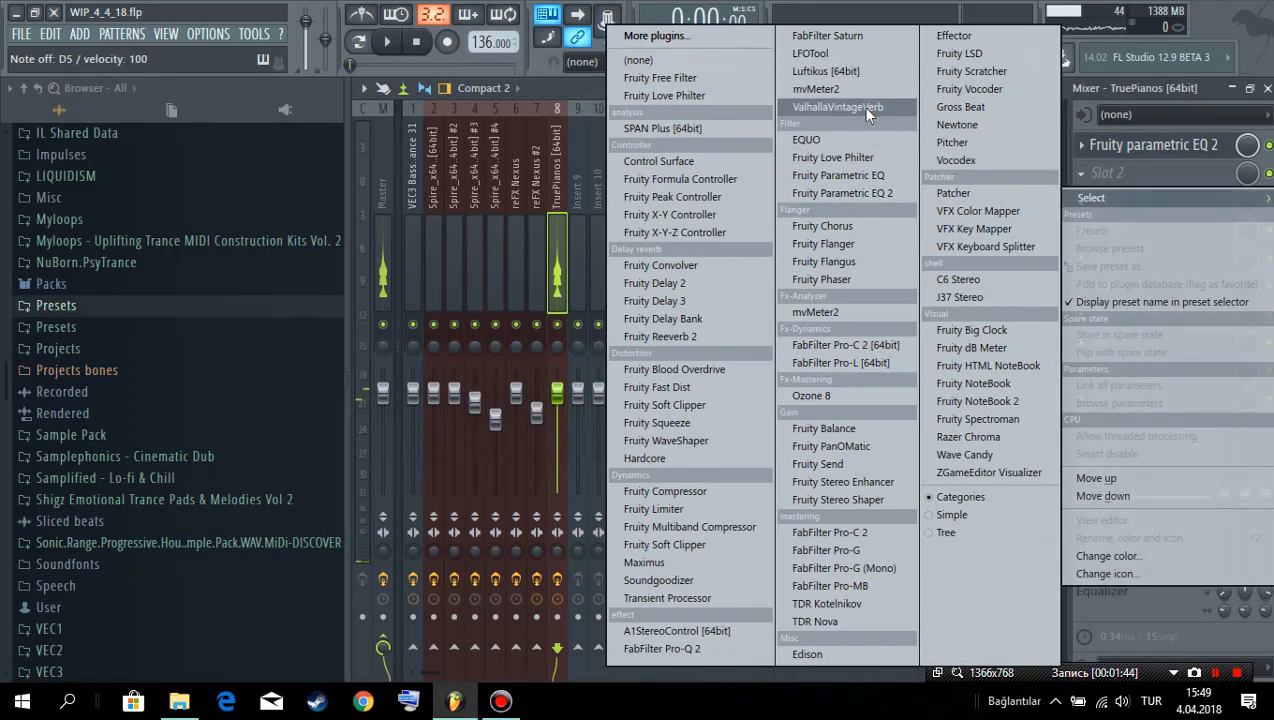
{"action": "left_click", "coordinate": [840, 112]}
{"action": "left_click_drag", "start_coordinate": [497, 400], "coordinate": [505, 458]}
{"action": "mouse_move", "coordinate": [630, 440]}
{"action": "left_mouse_down"}
{"action": "mouse_move", "coordinate": [622, 400]}
{"action": "mouse_move", "coordinate": [624, 427]}
{"action": "left_mouse_up"}
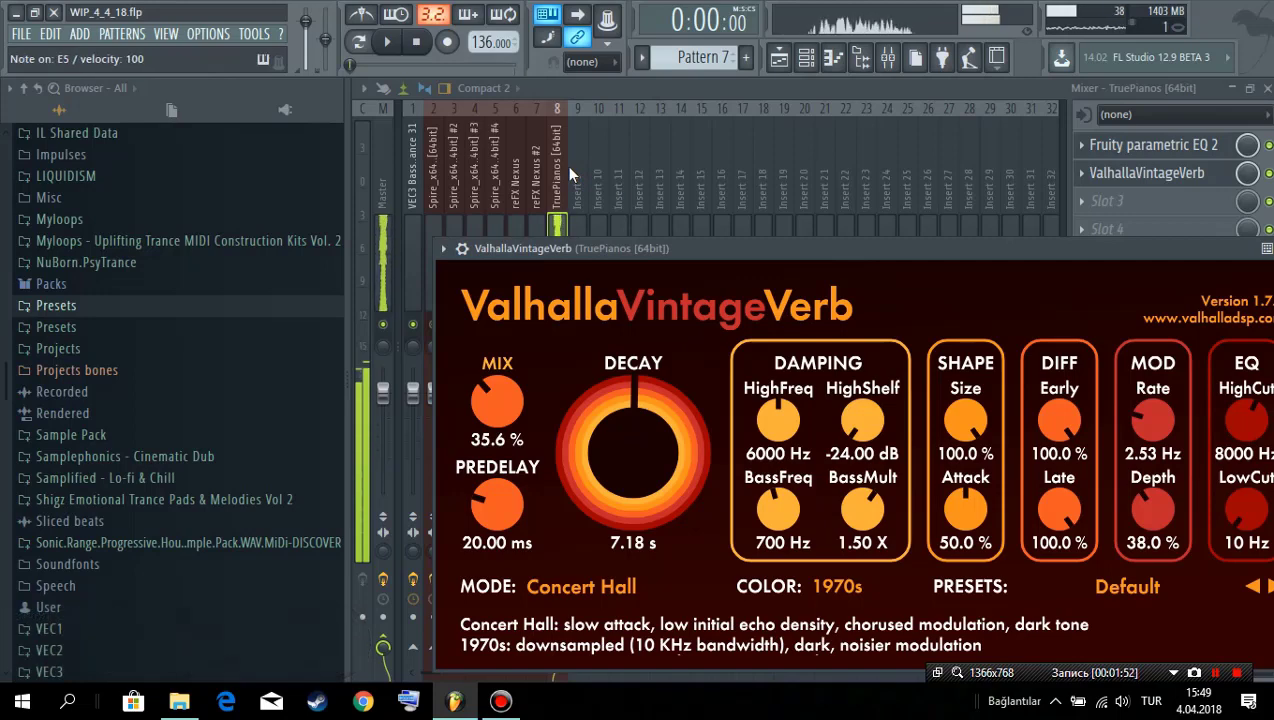
{"action": "key", "text": "Escape"}
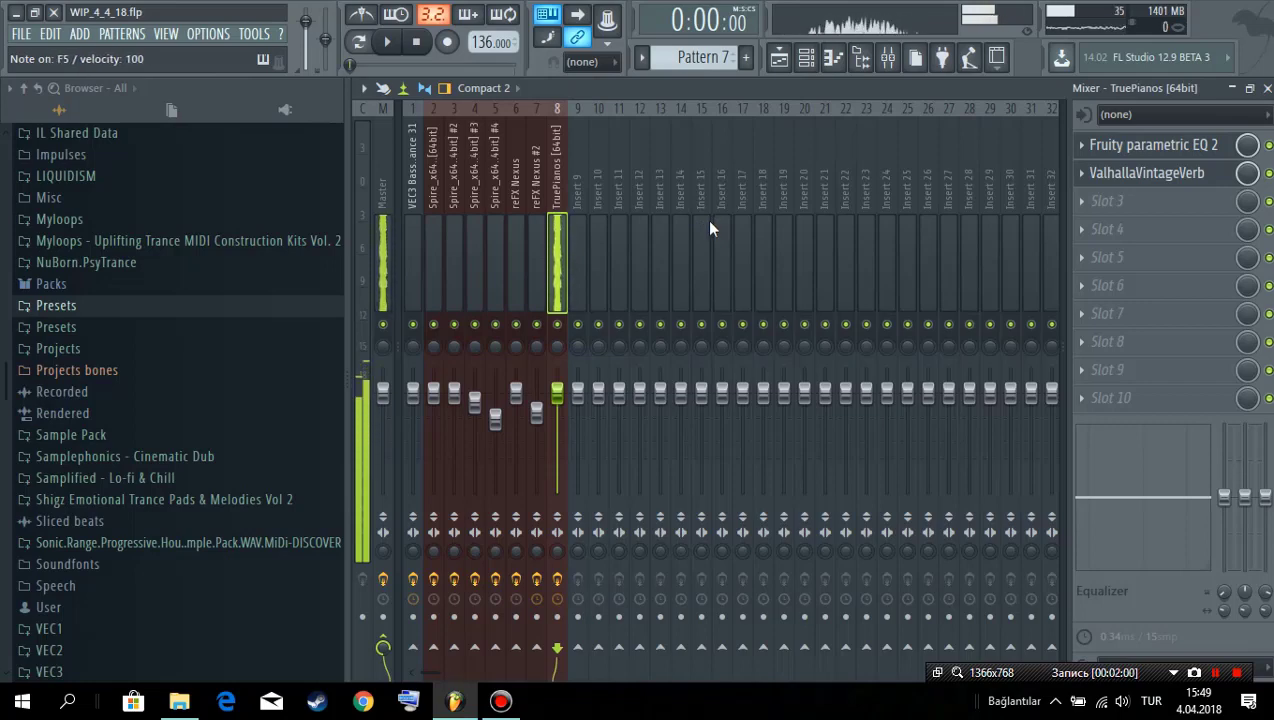
Step: Return to the playlist and create a new empty pattern for the piano
{"action": "key", "text": "space"}
{"action": "key", "text": "space"}
{"action": "left_click", "coordinate": [778, 57]}
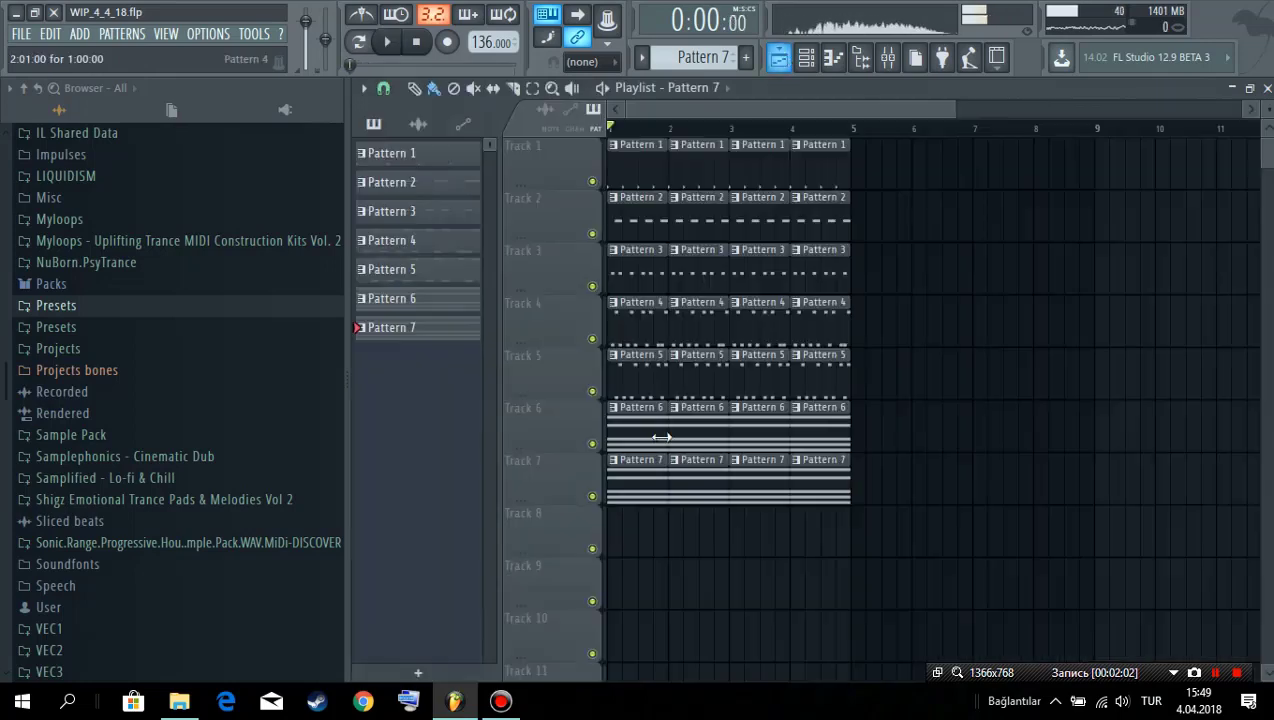
{"action": "left_click", "coordinate": [745, 57]}
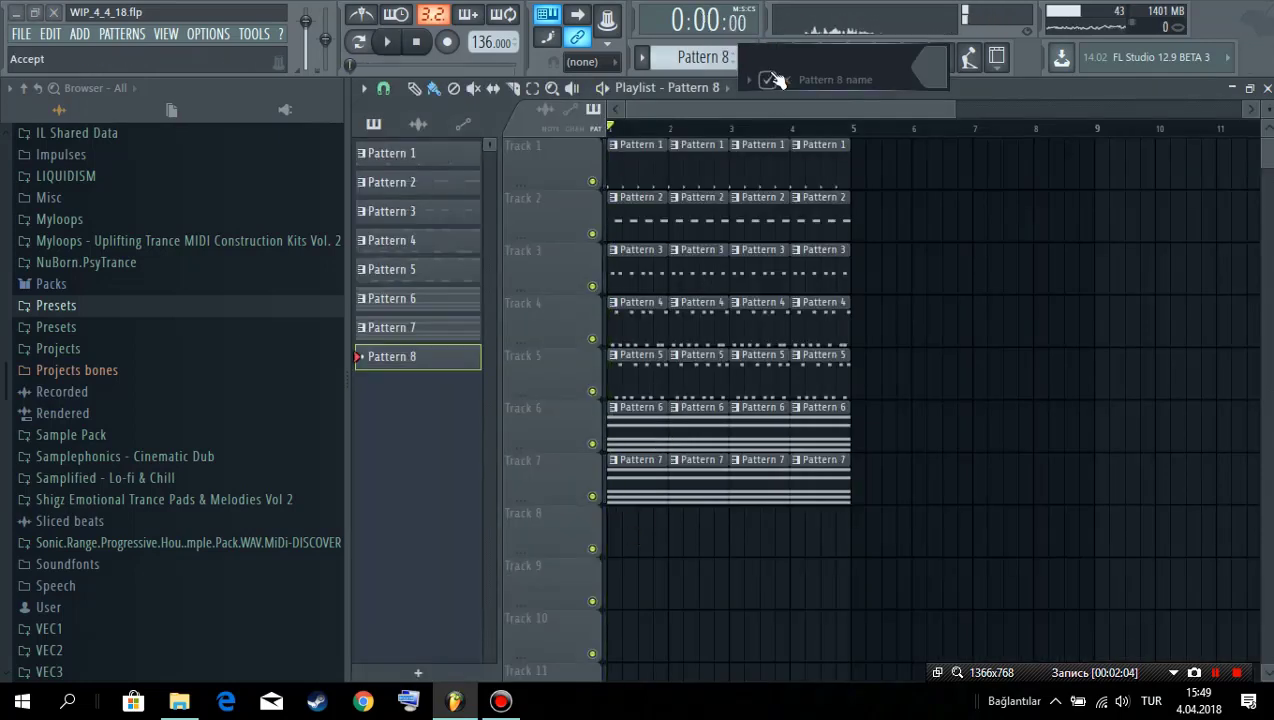
Step: Place Pattern 8 at the start of Track 8 and open its TruePianos piano roll
{"action": "key", "text": "space"}
{"action": "left_click", "coordinate": [625, 541]}
{"action": "key", "text": "space"}
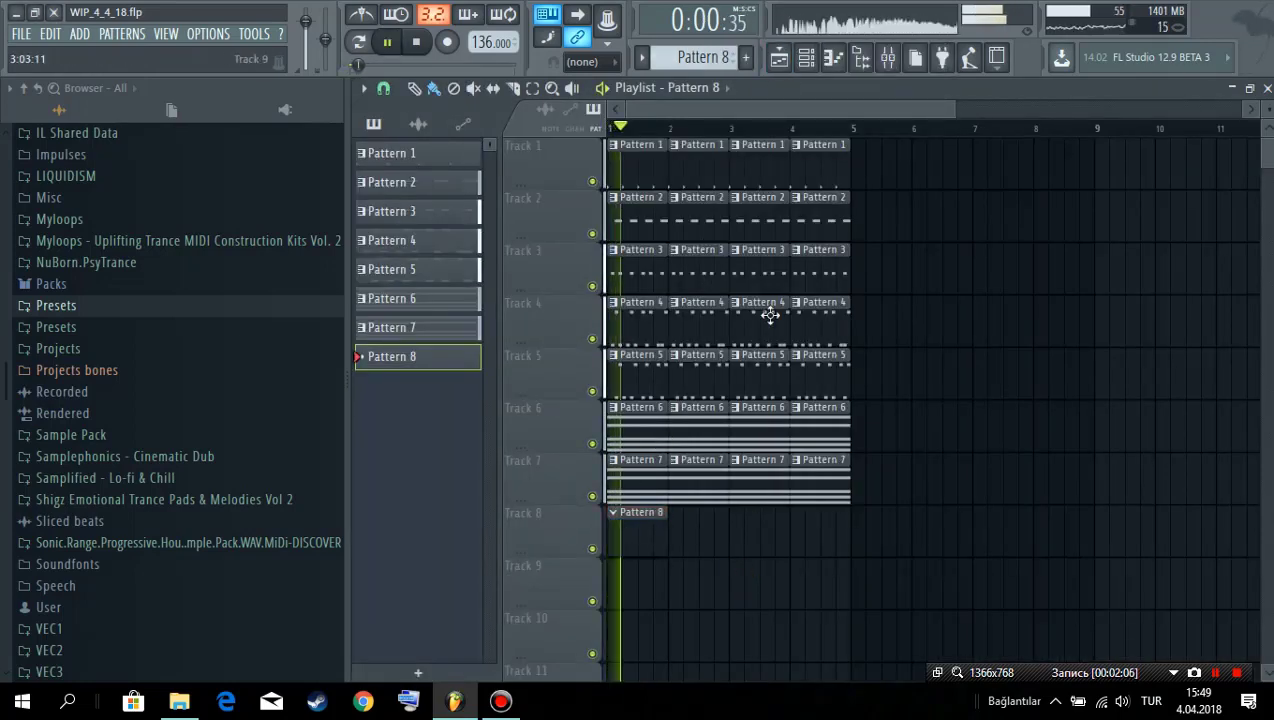
{"action": "left_click", "coordinate": [843, 58]}
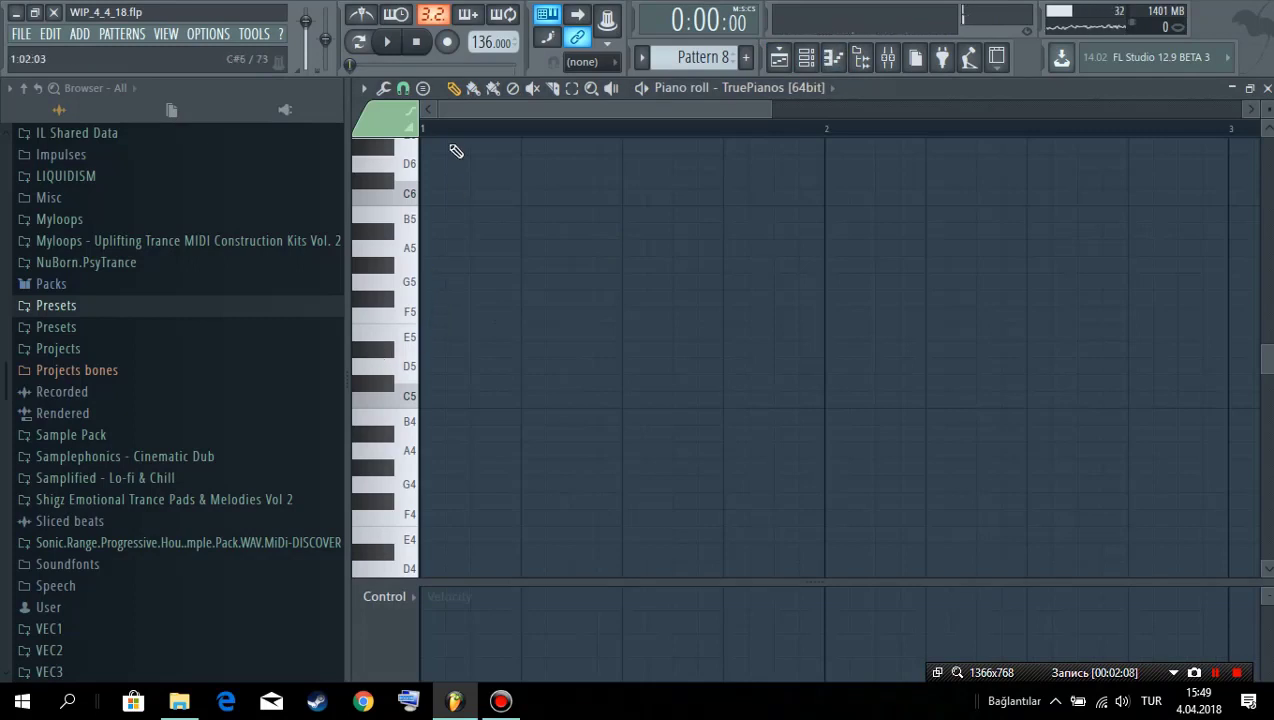
Step: Create a short G6 note near the start of bar 1 and audition it with the track
{"action": "scroll", "coordinate": [460, 200], "scroll_direction": "up", "scroll_amount": 2}
{"action": "left_click", "coordinate": [446, 337]}
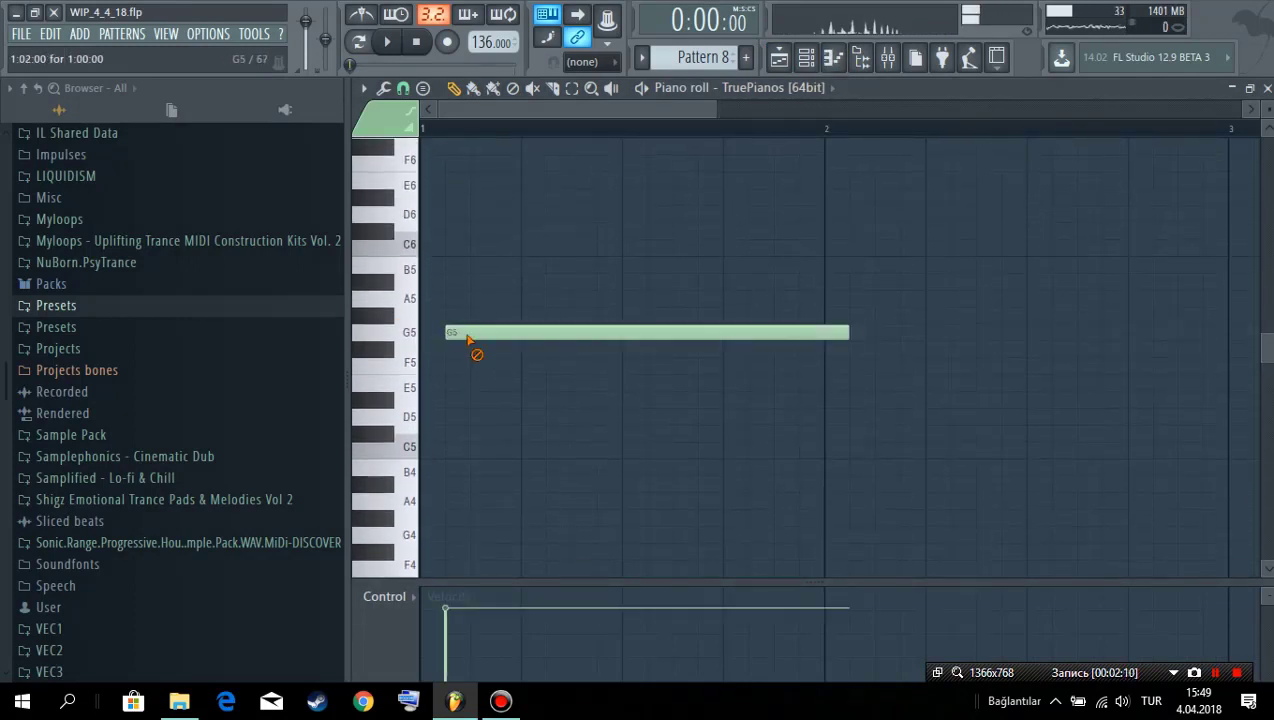
{"action": "right_click", "coordinate": [475, 340]}
{"action": "left_click", "coordinate": [457, 333]}
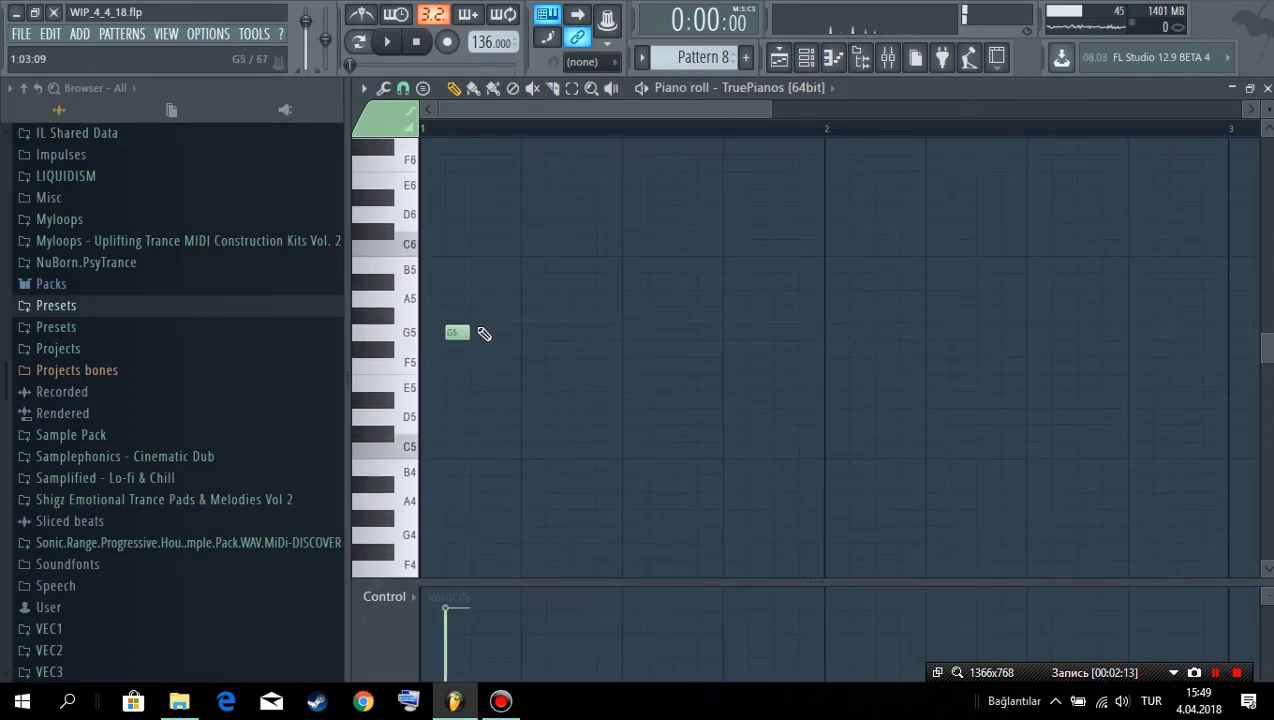
{"action": "left_click_drag", "start_coordinate": [453, 92], "coordinate": [518, 367]}
{"action": "key", "text": "space"}
{"action": "key", "text": "space"}
{"action": "scroll", "coordinate": [569, 361], "scroll_direction": "down", "scroll_amount": 2}
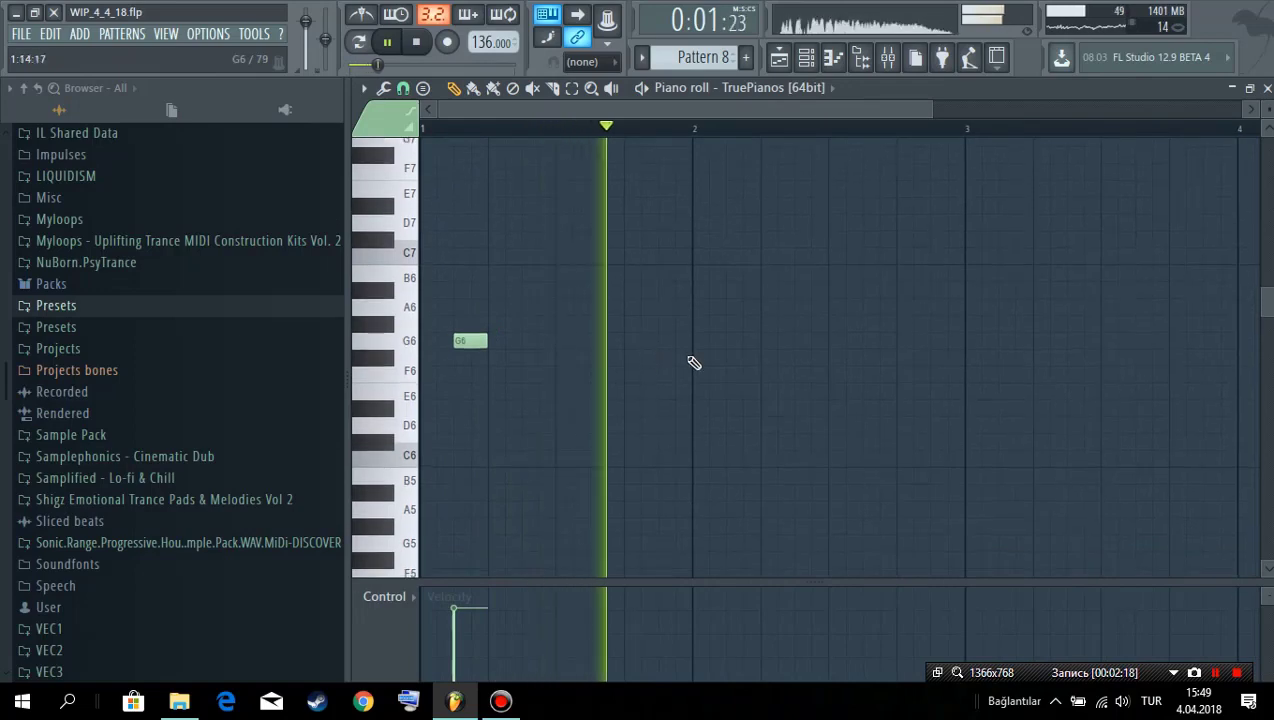
Step: Add a short A#6 note near the start of bar 2 and a short C7 note near the start of bar 3
{"action": "key", "text": "space"}
{"action": "key", "text": "space"}
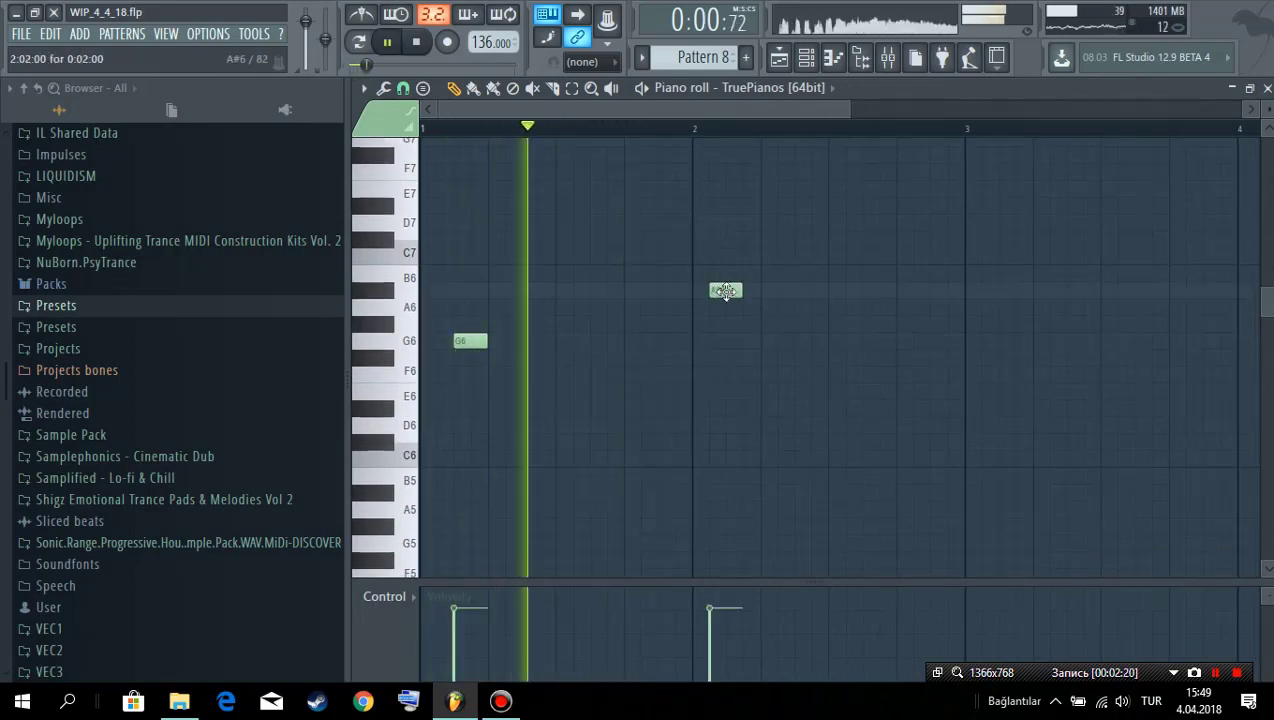
{"action": "left_click_drag", "start_coordinate": [717, 295], "coordinate": [734, 295]}
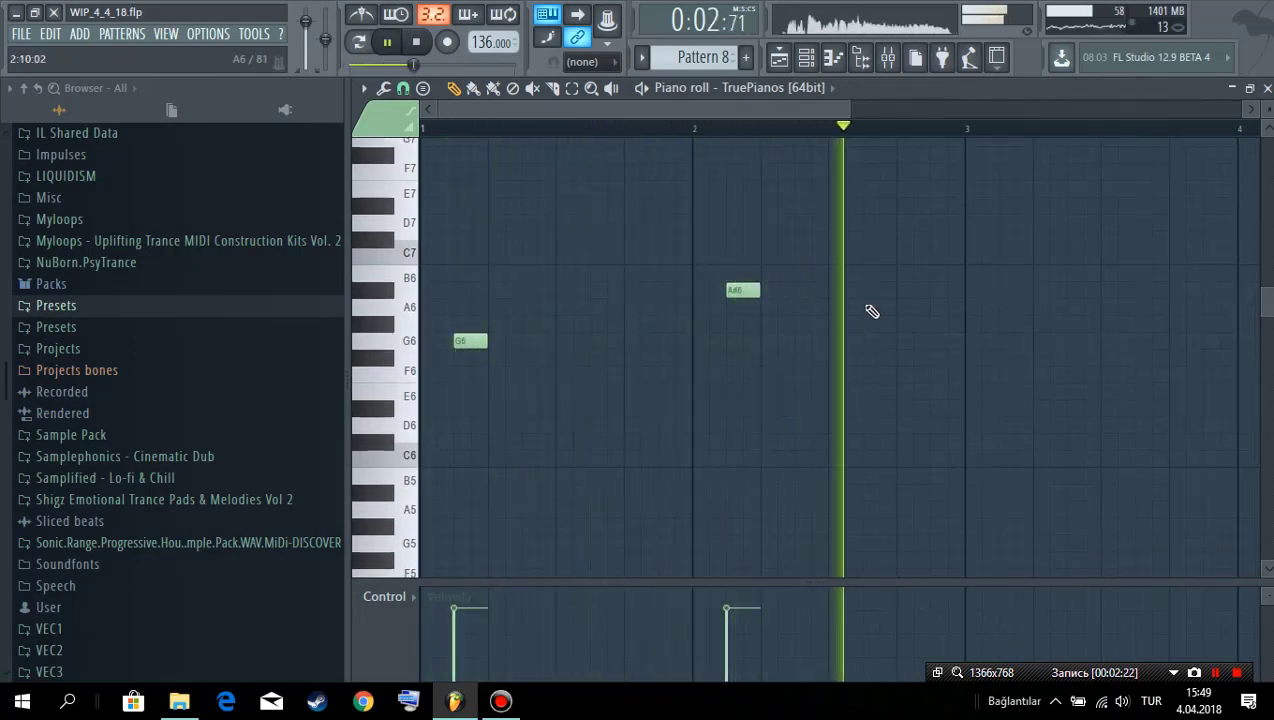
{"action": "scroll", "coordinate": [848, 338], "scroll_direction": "down", "scroll_amount": 1}
{"action": "key", "text": "space"}
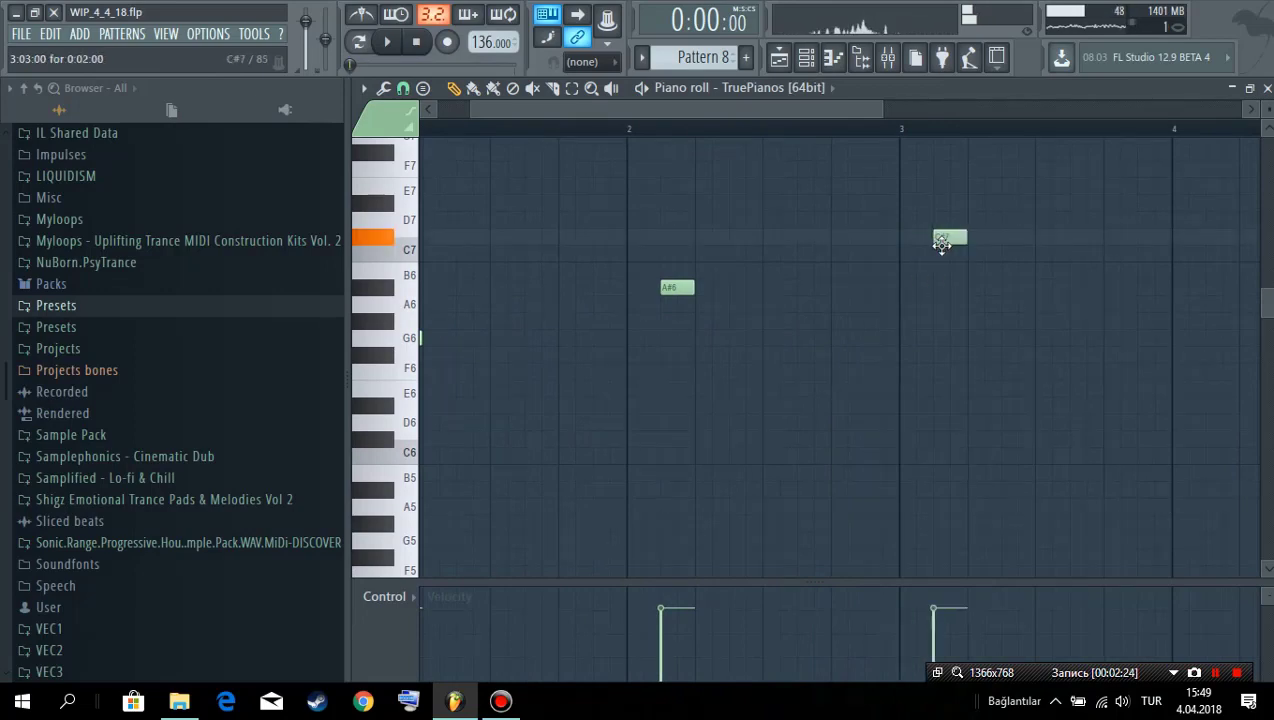
{"action": "scroll", "coordinate": [943, 270], "scroll_direction": "down", "scroll_amount": 1}
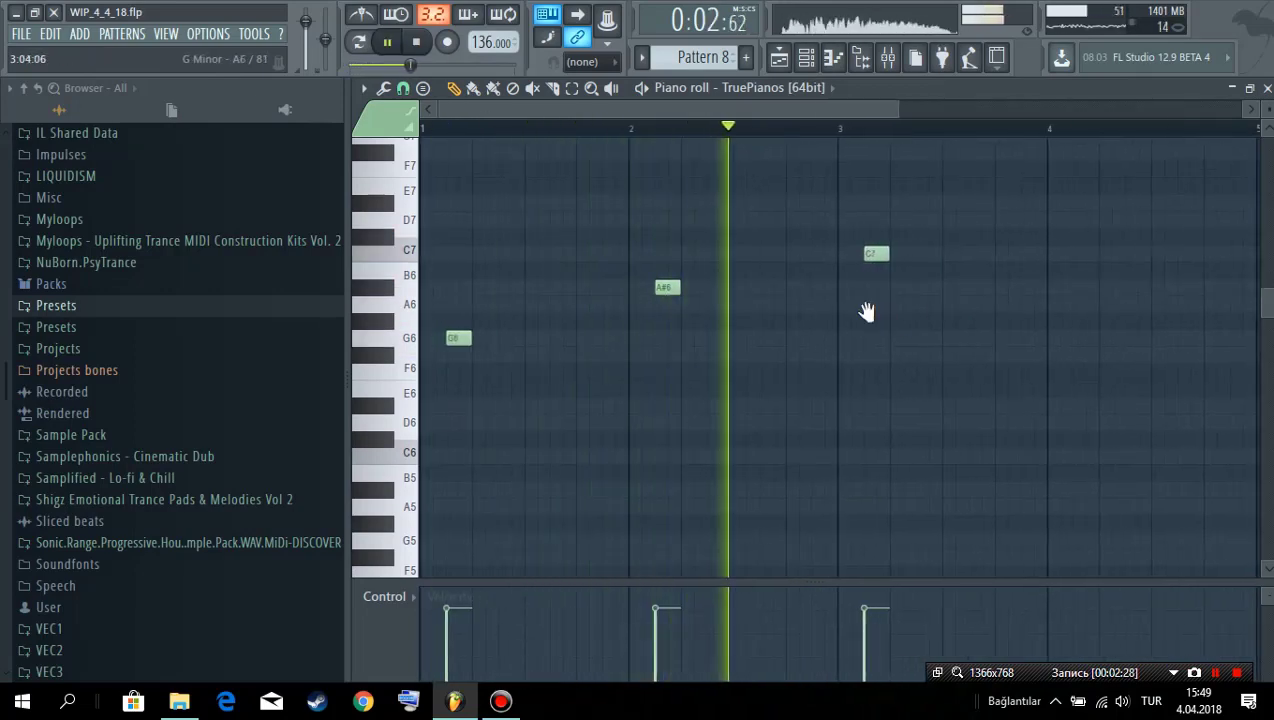
{"action": "scroll", "coordinate": [846, 315], "scroll_direction": "down", "scroll_amount": 1}
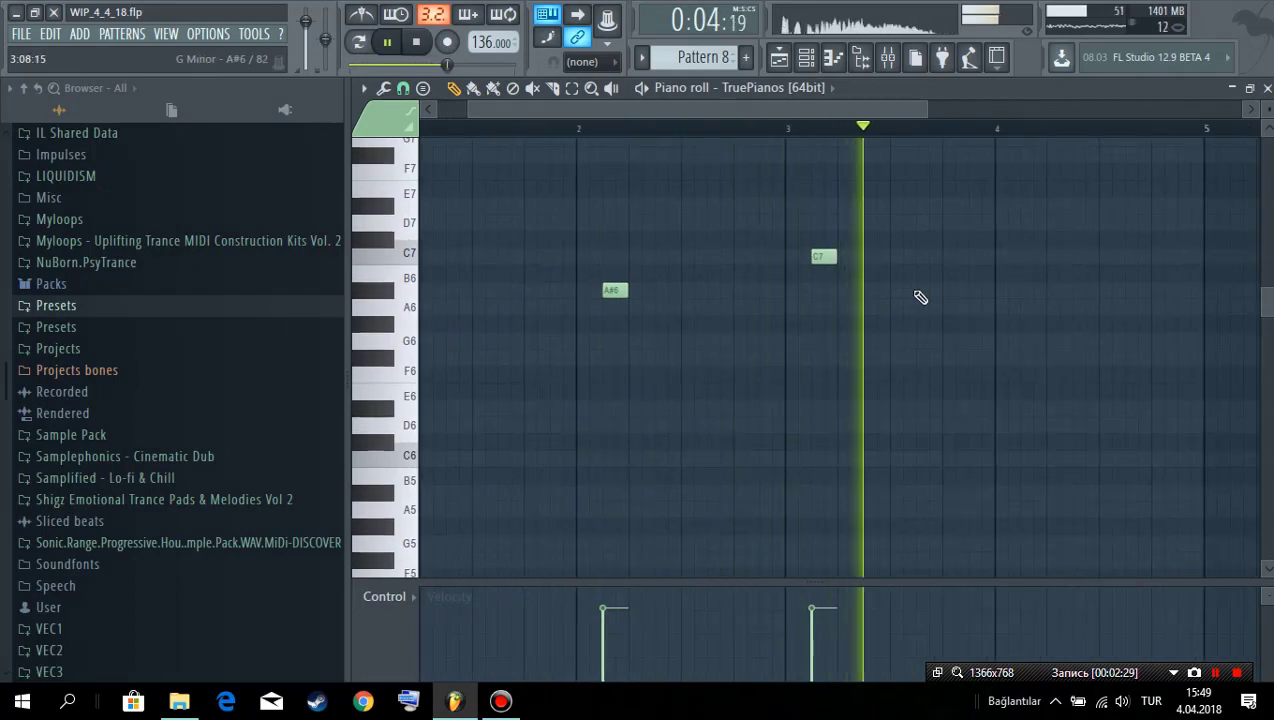
Step: Add a short F6 note near the start of bar 4 and a short G6 note at the middle of that bar
{"action": "key", "text": "space"}
{"action": "left_click", "coordinate": [1001, 324]}
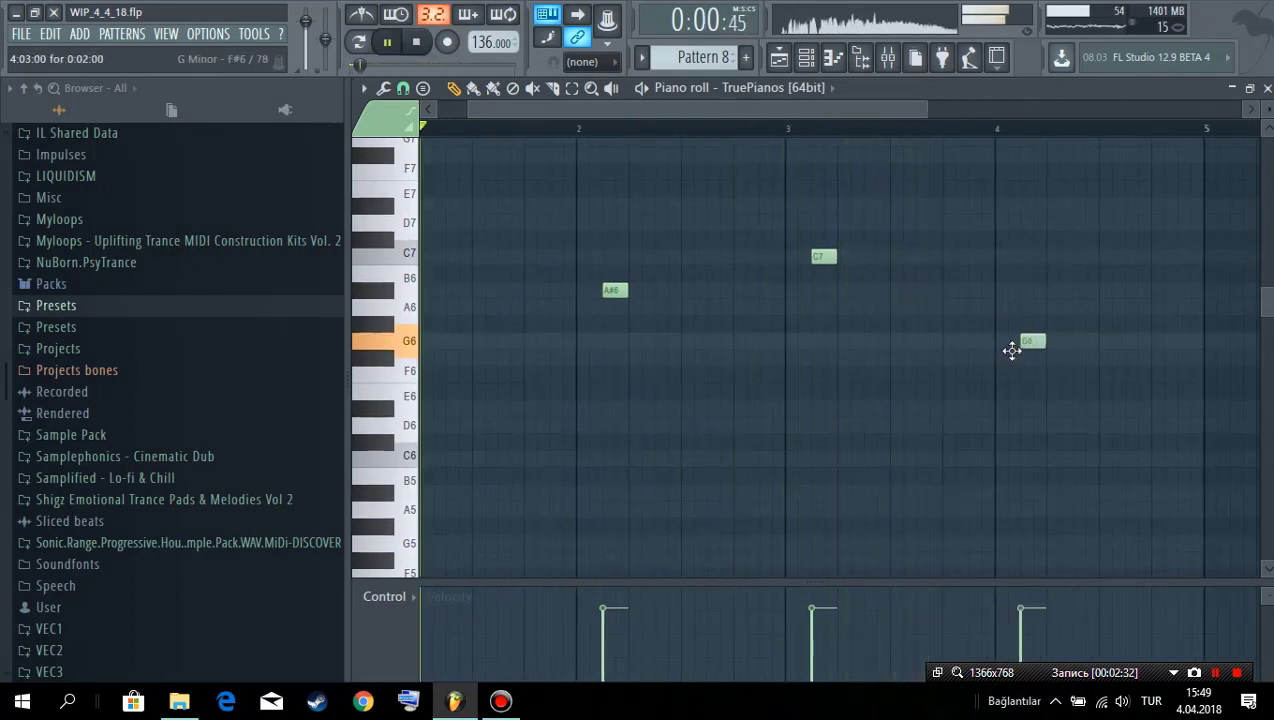
{"action": "scroll", "coordinate": [1012, 349], "scroll_direction": "down", "scroll_amount": 1}
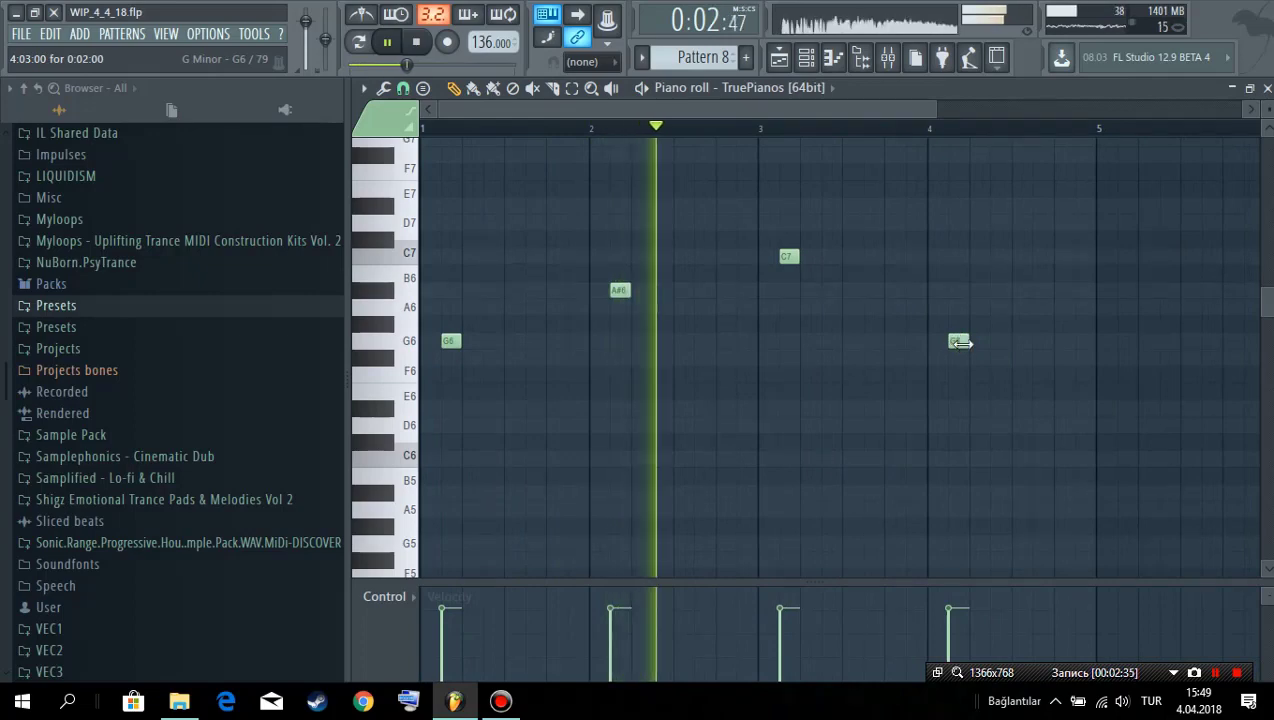
{"action": "left_click_drag", "start_coordinate": [960, 342], "coordinate": [955, 377]}
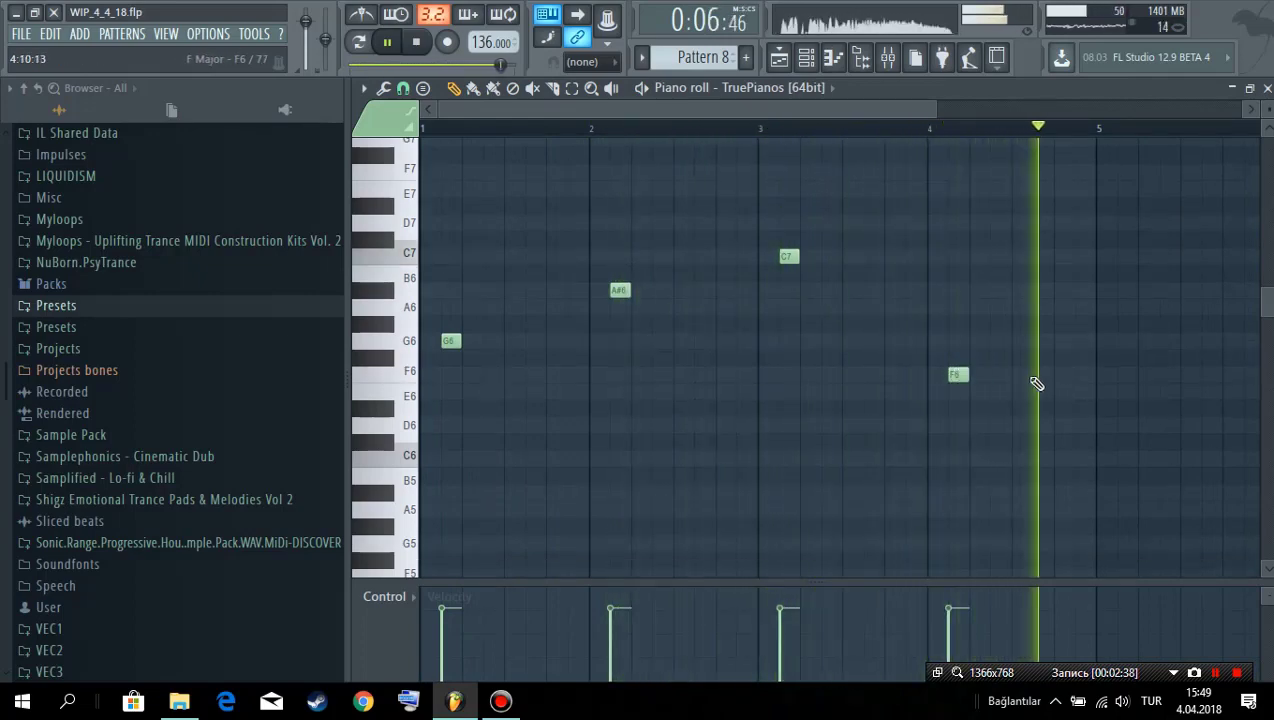
{"action": "key", "text": "space"}
{"action": "left_click", "coordinate": [1063, 358]}
{"action": "left_click_drag", "start_coordinate": [1004, 342], "coordinate": [992, 341]}
{"action": "key", "text": "space"}
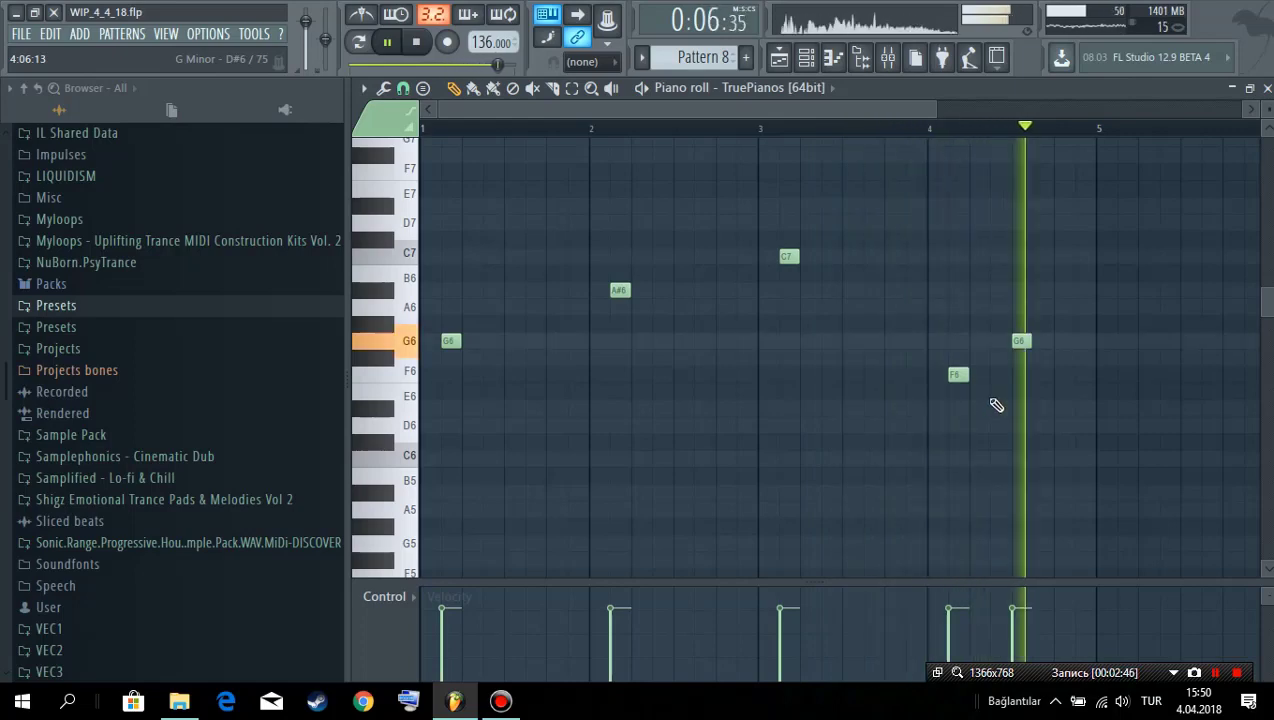
Step: Return to the playlist, save the project and replay the arrangement from the start
{"action": "left_click", "coordinate": [779, 60]}
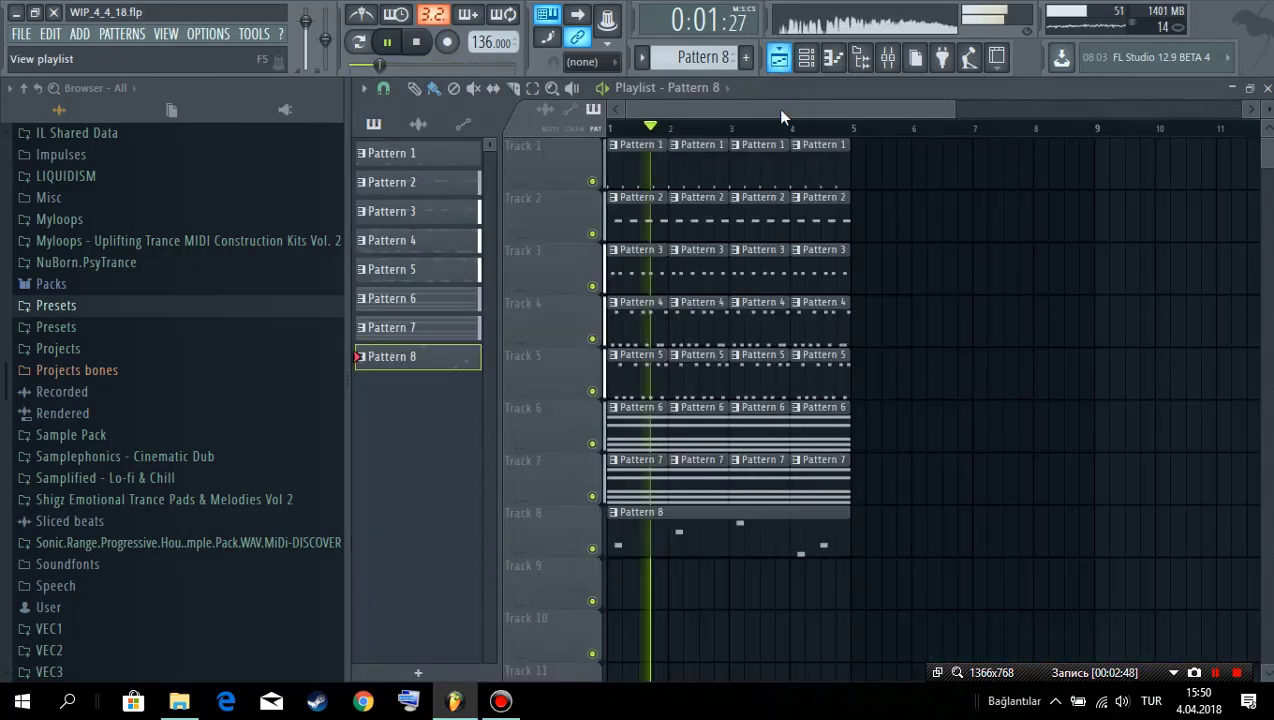
{"action": "key", "text": "ctrl+s"}
{"action": "scroll", "coordinate": [980, 366], "scroll_direction": "down", "scroll_amount": 1}
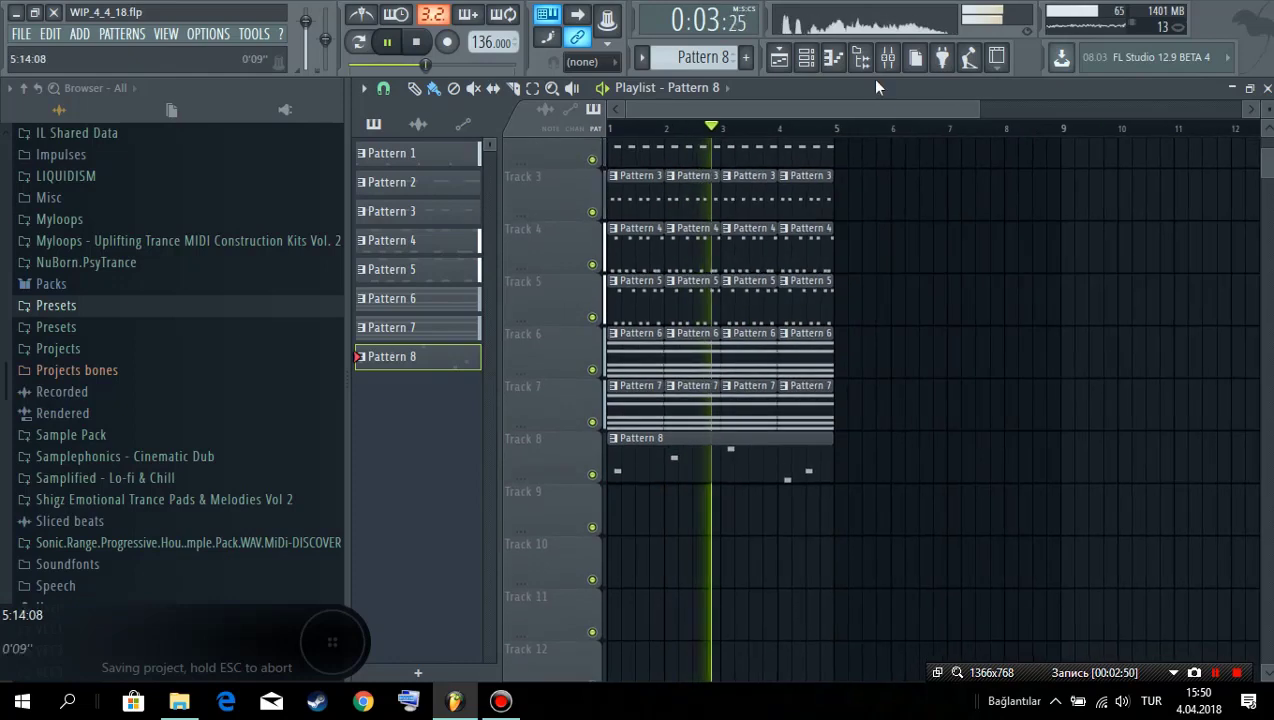
{"action": "key", "text": "space"}
{"action": "key", "text": "space"}
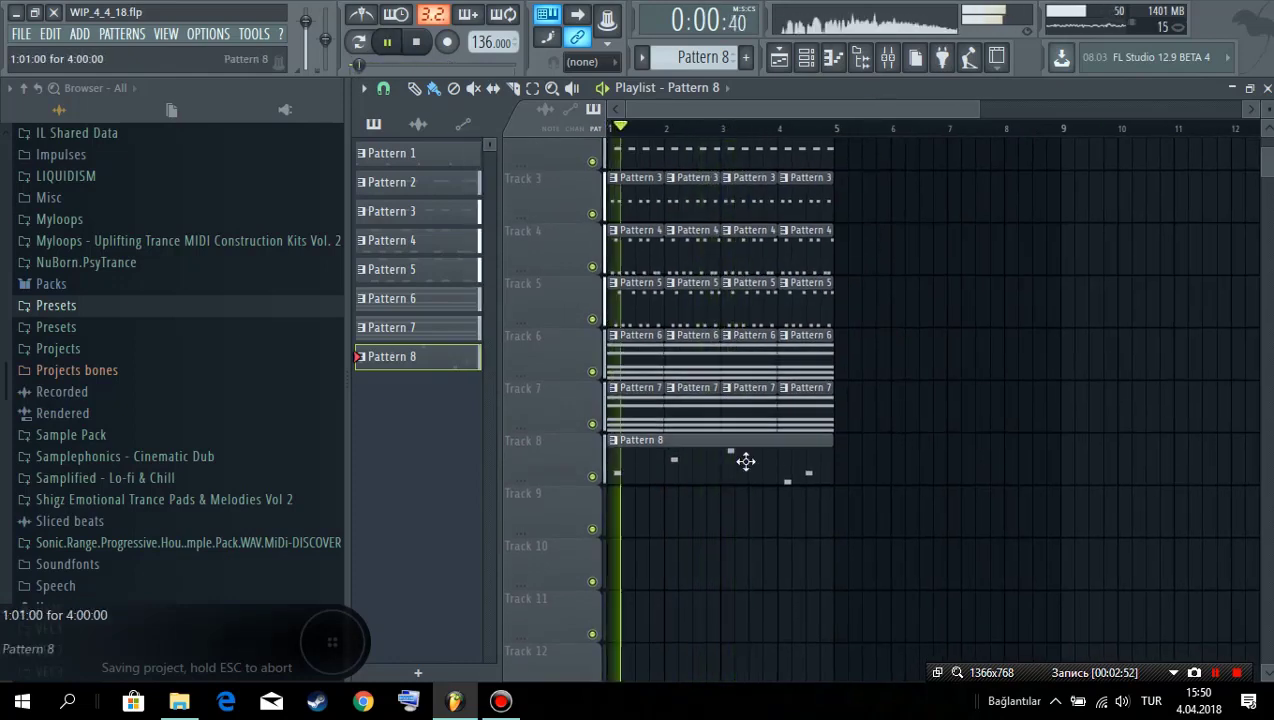
Step: Reopen Pattern 8 in the piano roll, lower the bar 3 note to G6, audition it and save the project
{"action": "double_click", "coordinate": [739, 455]}
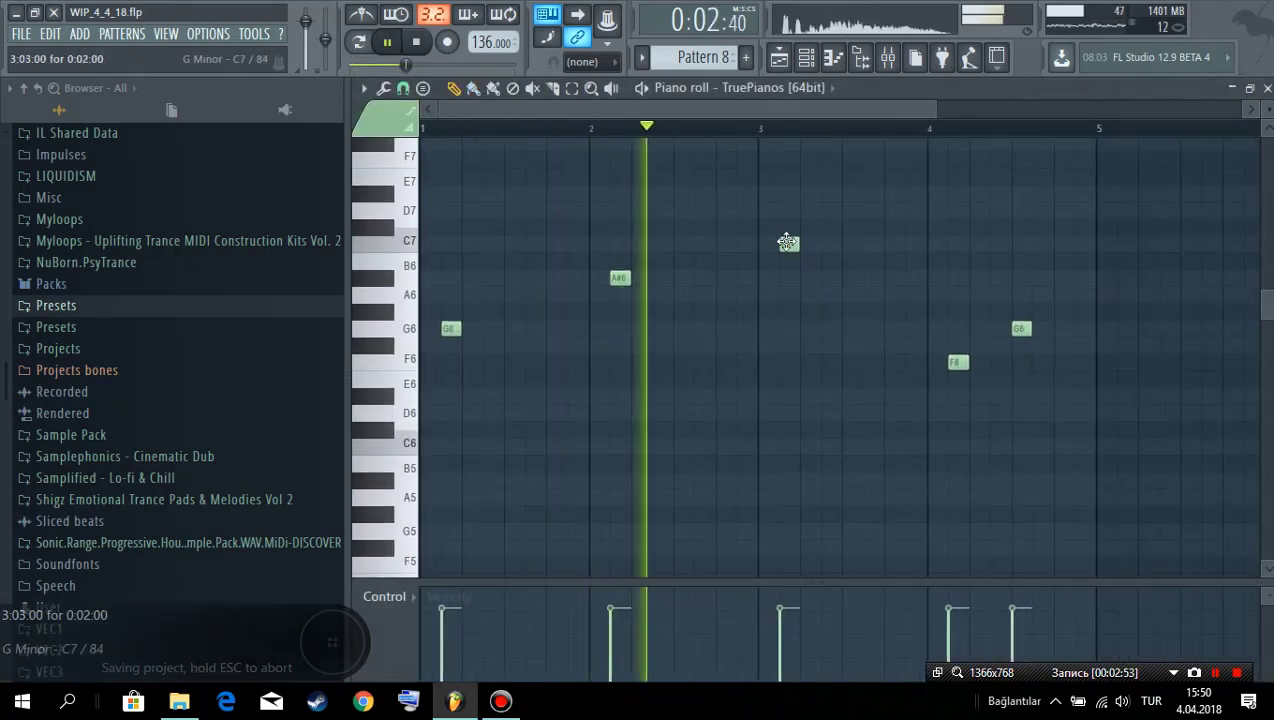
{"action": "left_click_drag", "start_coordinate": [789, 243], "coordinate": [801, 342]}
{"action": "key", "text": "space"}
{"action": "key", "text": "space"}
{"action": "key", "text": "ctrl+s"}
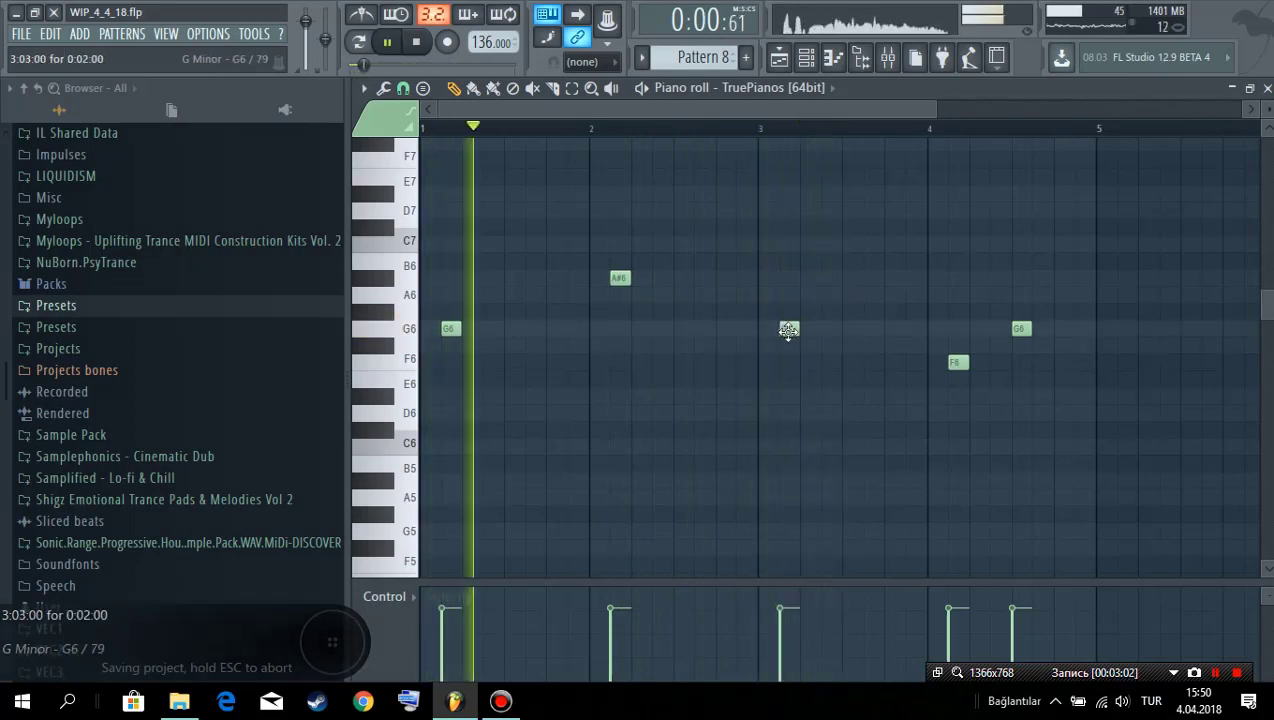
Step: Try the bar 3 note at D#6 and at E6 against the track, and save the project
{"action": "left_click_drag", "start_coordinate": [800, 331], "coordinate": [789, 412]}
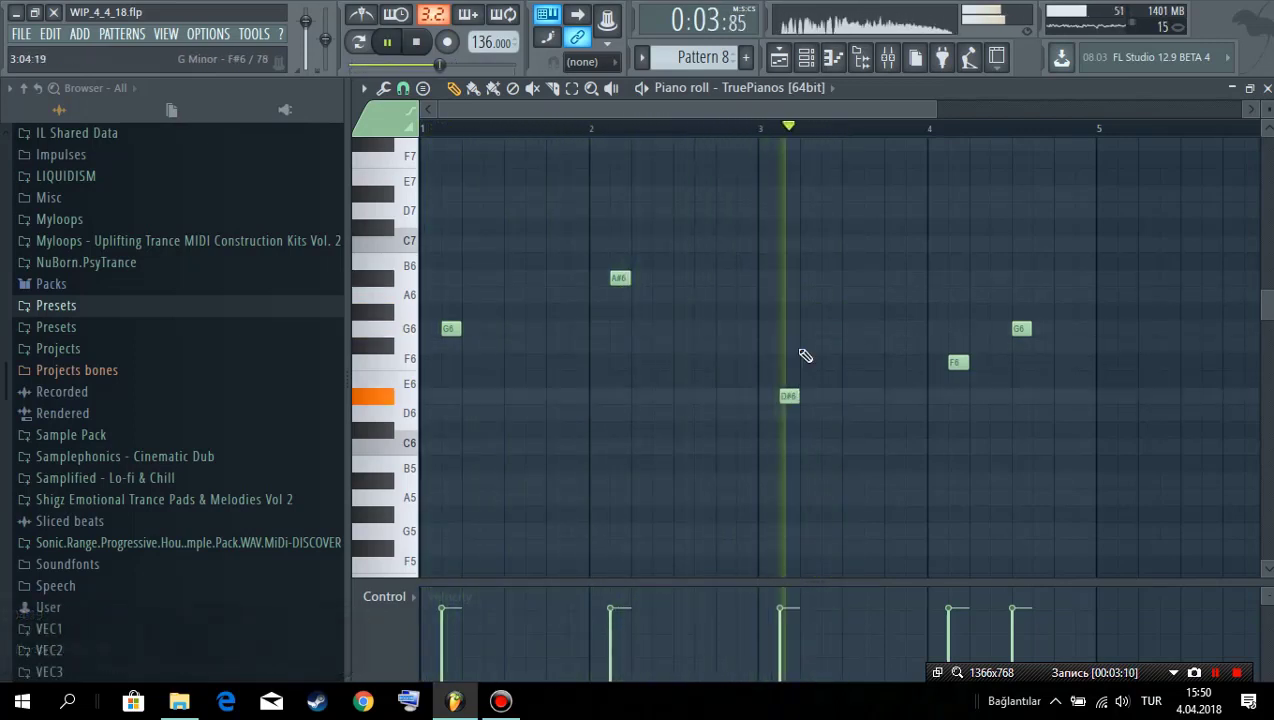
{"action": "key", "text": "space"}
{"action": "key", "text": "space"}
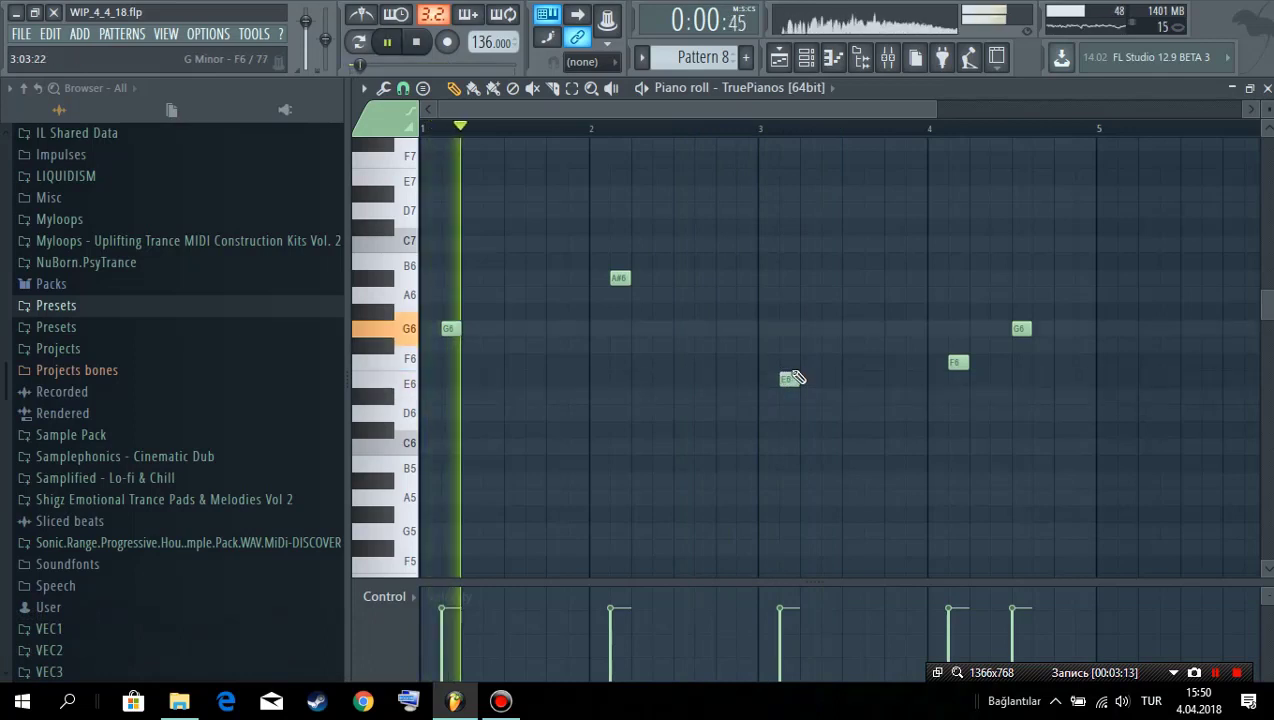
{"action": "key", "text": "ctrl+s"}
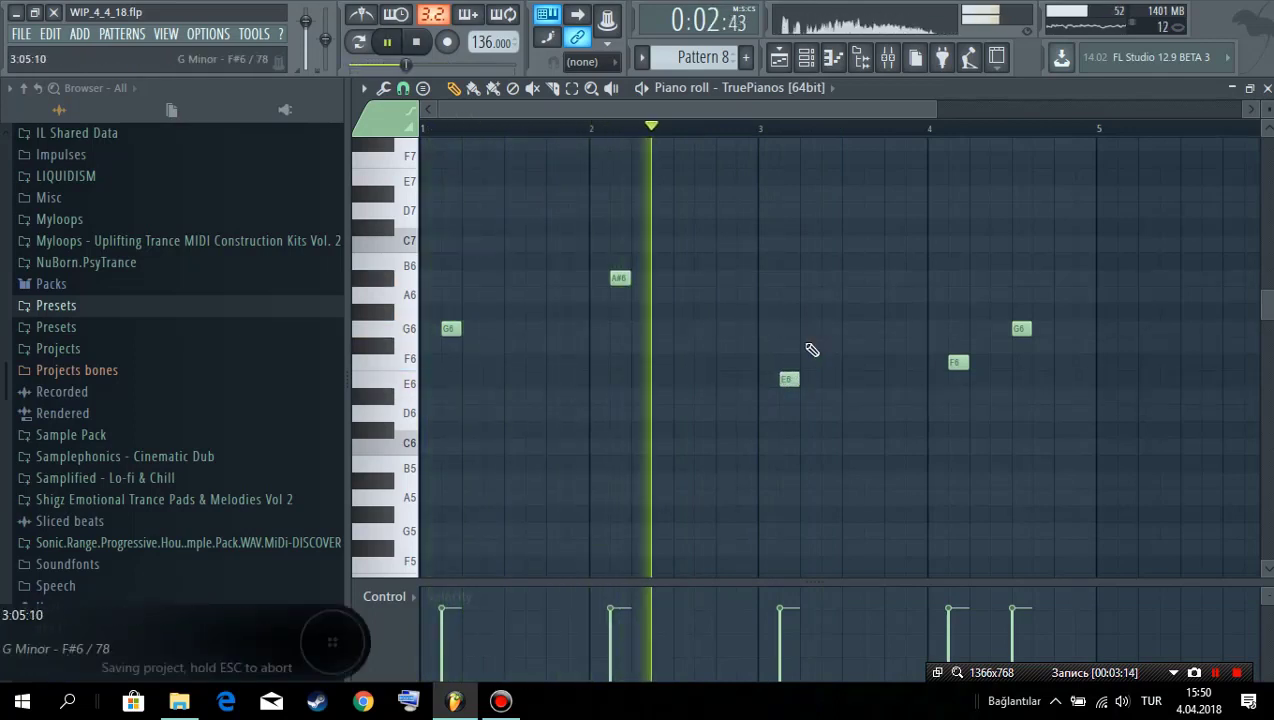
Step: Audition the bar 3 note at F#6 and settle it on D6
{"action": "key", "text": "space"}
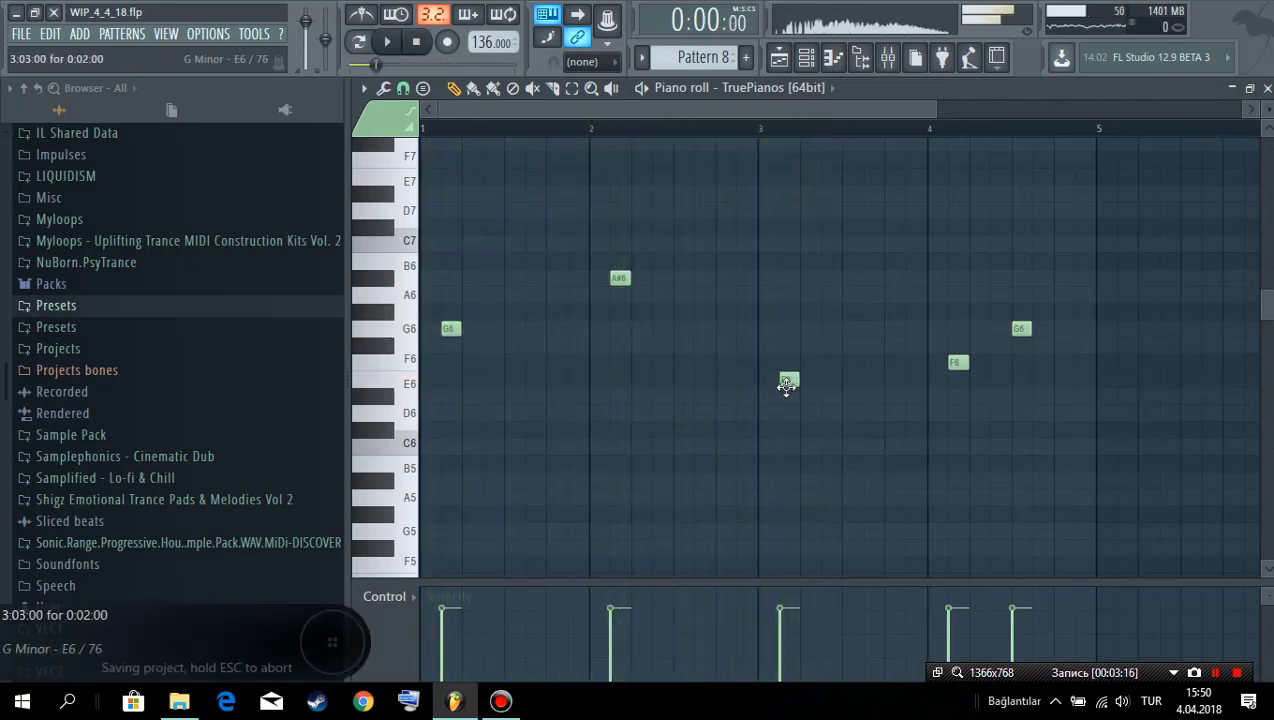
{"action": "left_click_drag", "start_coordinate": [793, 348], "coordinate": [782, 348]}
{"action": "key", "text": "space"}
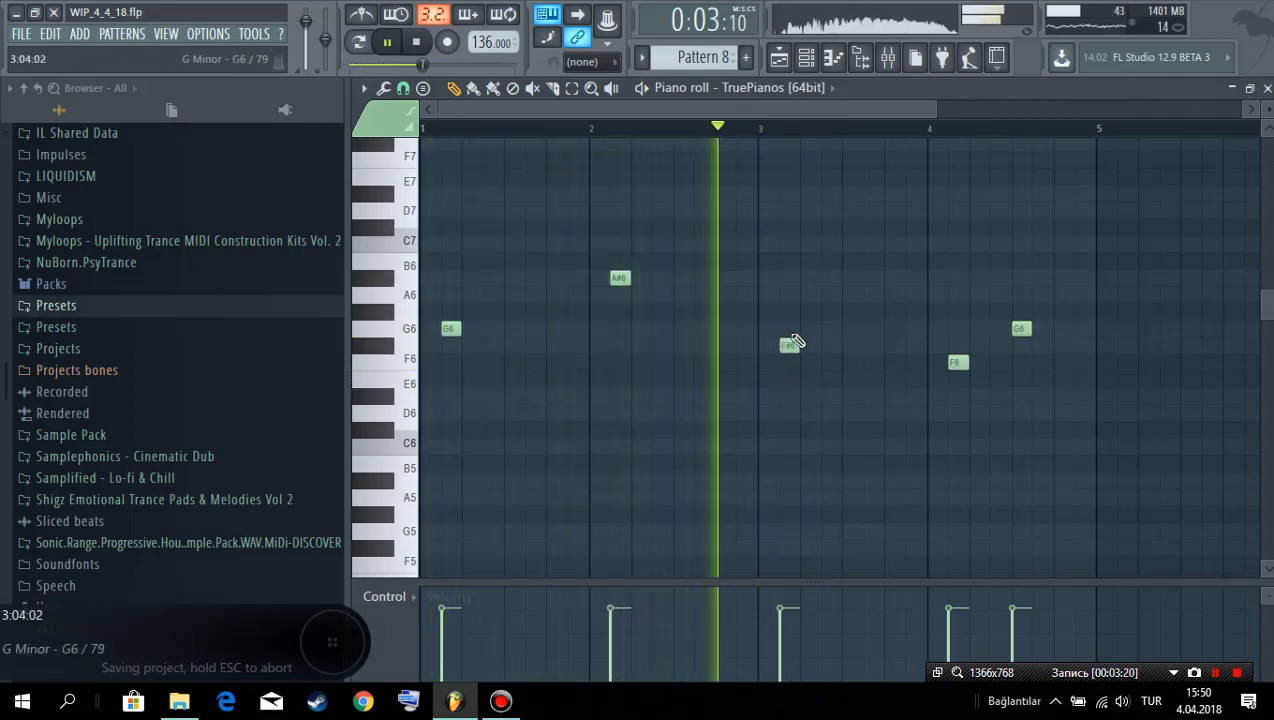
{"action": "key", "text": "space"}
{"action": "left_click_drag", "start_coordinate": [789, 345], "coordinate": [793, 416]}
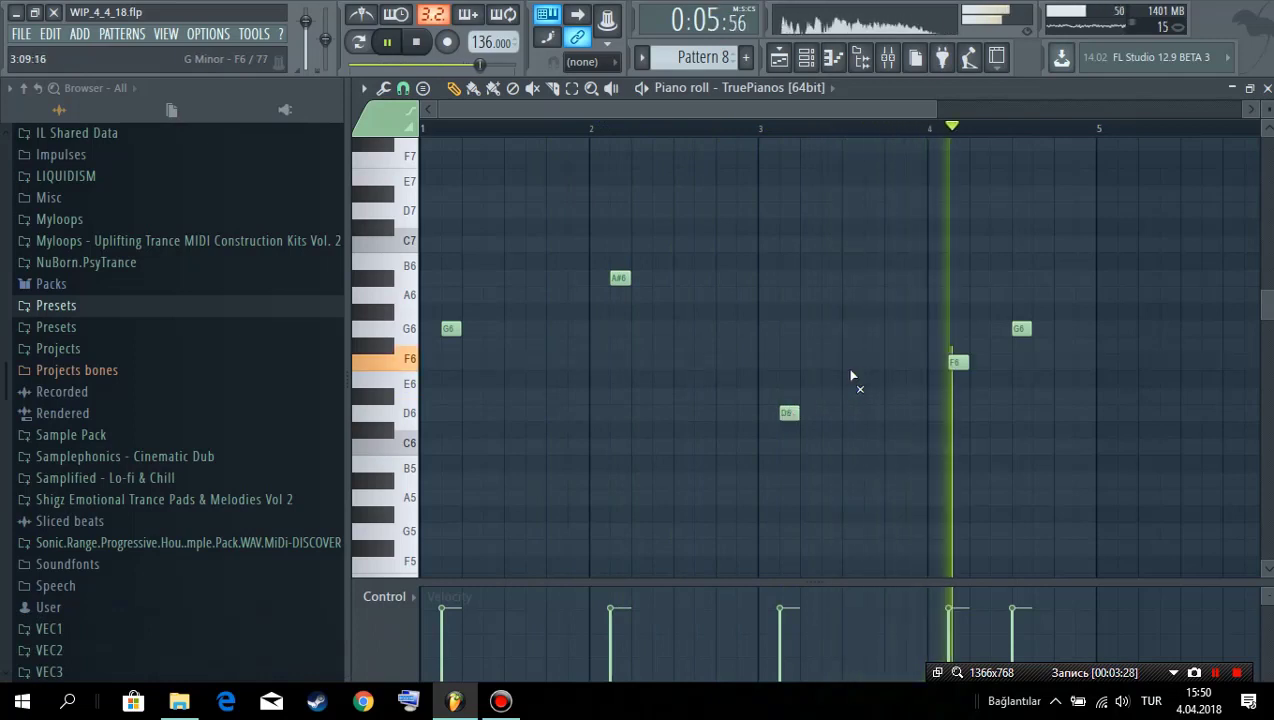
Step: Shift the last G6 note slightly later, extend it to the end of bar 4 and save the project
{"action": "left_click_drag", "start_coordinate": [1022, 330], "coordinate": [1047, 331]}
{"action": "key", "text": "ctrl+s"}
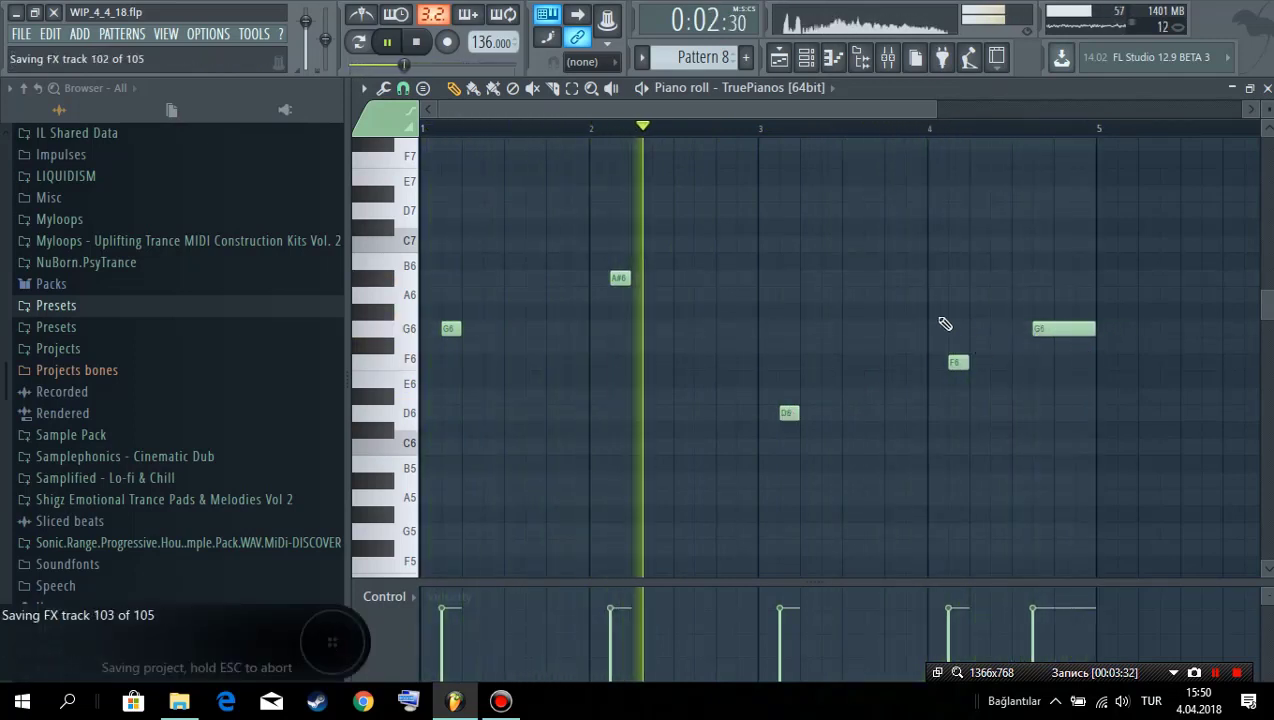
{"action": "scroll", "coordinate": [848, 307], "scroll_direction": "right", "scroll_amount": 2}
{"action": "scroll", "coordinate": [822, 316], "scroll_direction": "down", "scroll_amount": 3}
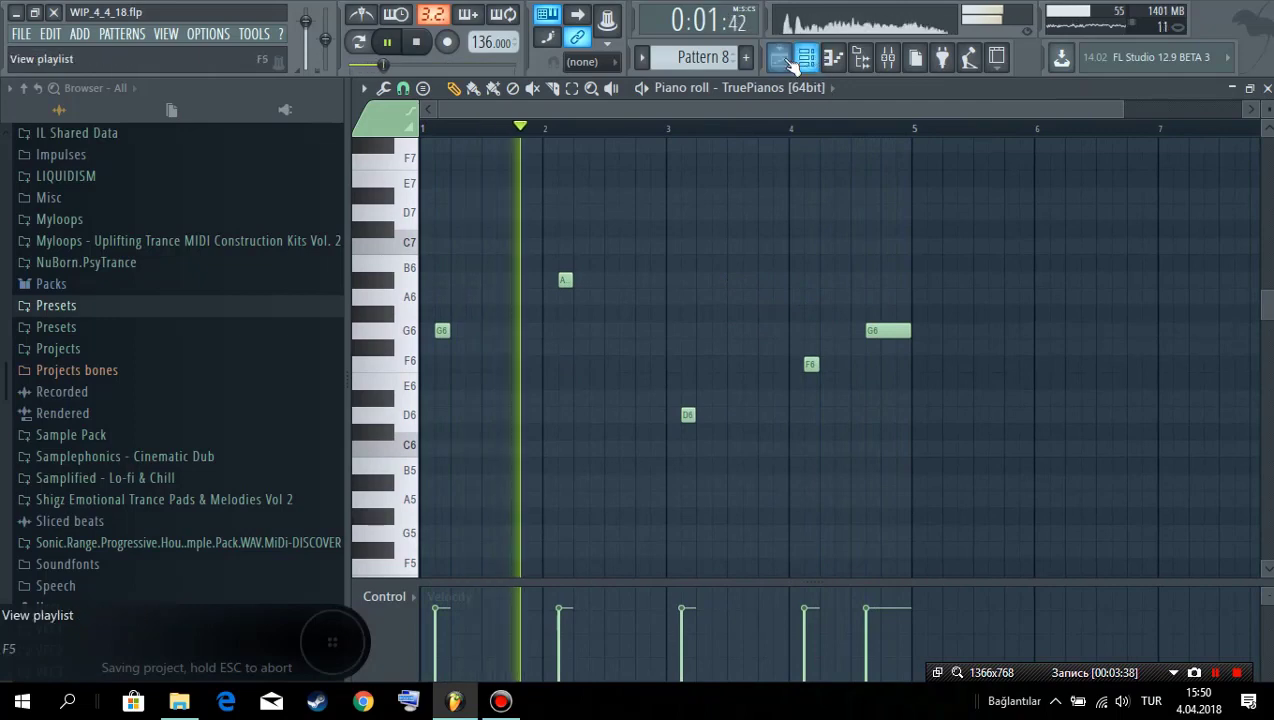
Step: Delete the clips of Patterns 2 to 5 from bars 2 to 4 in the playlist
{"action": "key", "text": "F5"}
{"action": "scroll", "coordinate": [978, 339], "scroll_direction": "up", "scroll_amount": 2}
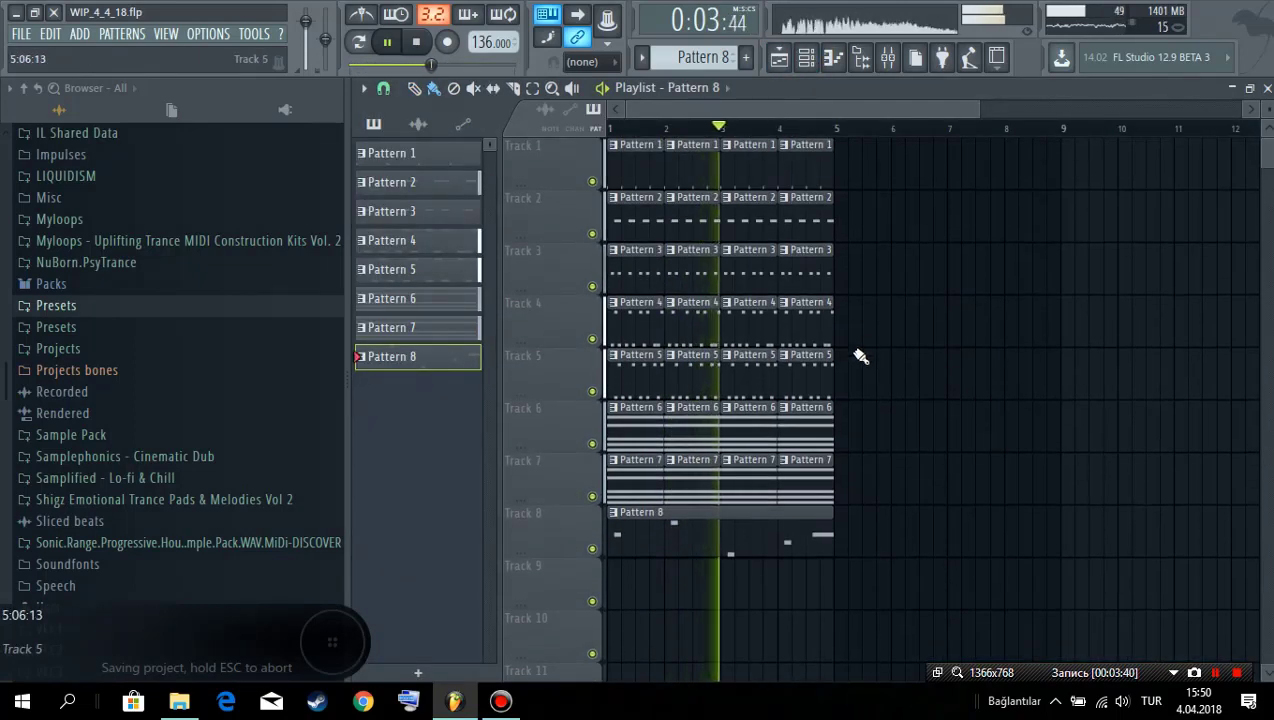
{"action": "scroll", "coordinate": [876, 364], "scroll_direction": "up", "scroll_amount": 1}
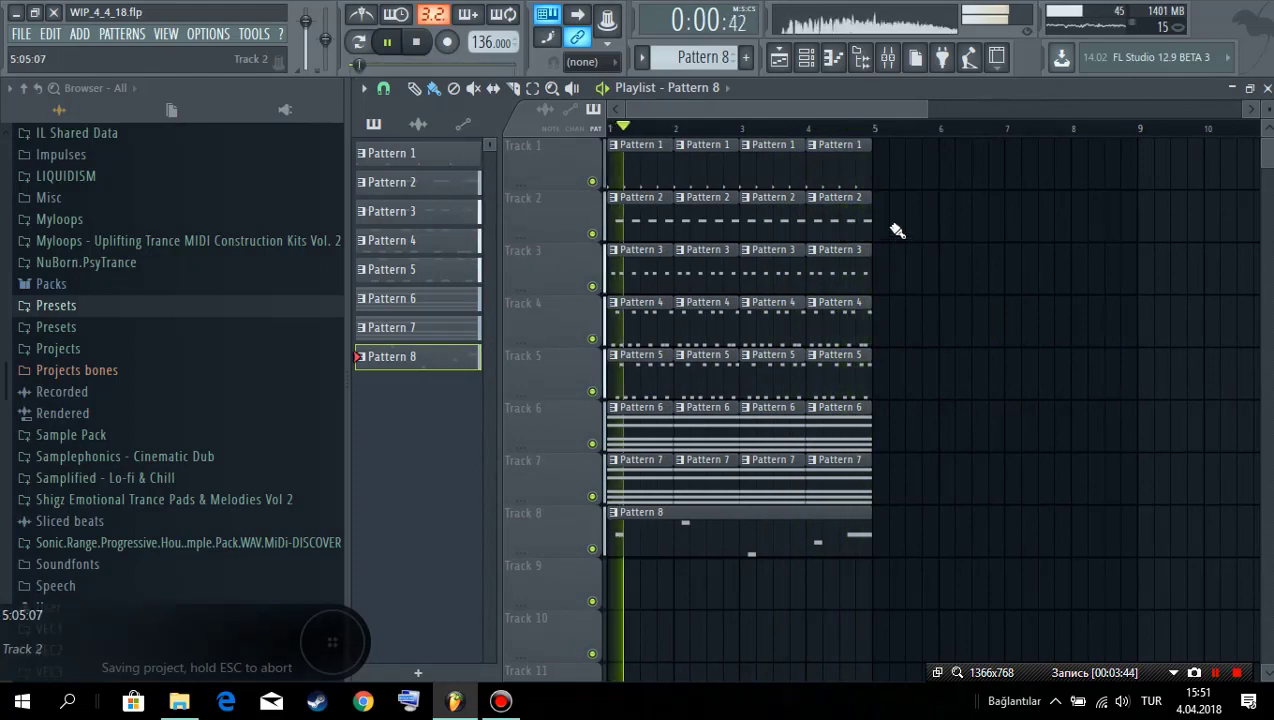
{"action": "left_click_drag", "start_coordinate": [800, 330], "coordinate": [680, 385]}
{"action": "key", "text": "Delete"}
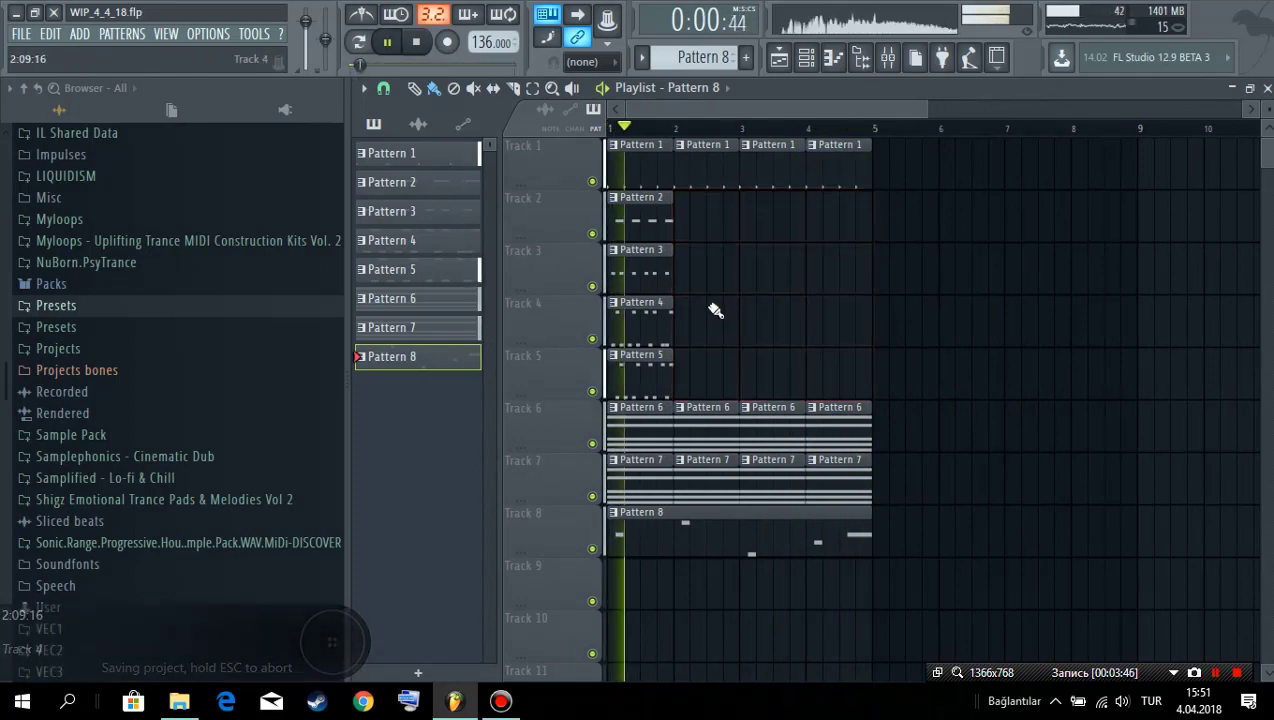
Step: Open Pattern 2 and repeat its four G4 notes in bar 2, and copy them into bar 3 at A4
{"action": "double_click", "coordinate": [645, 218]}
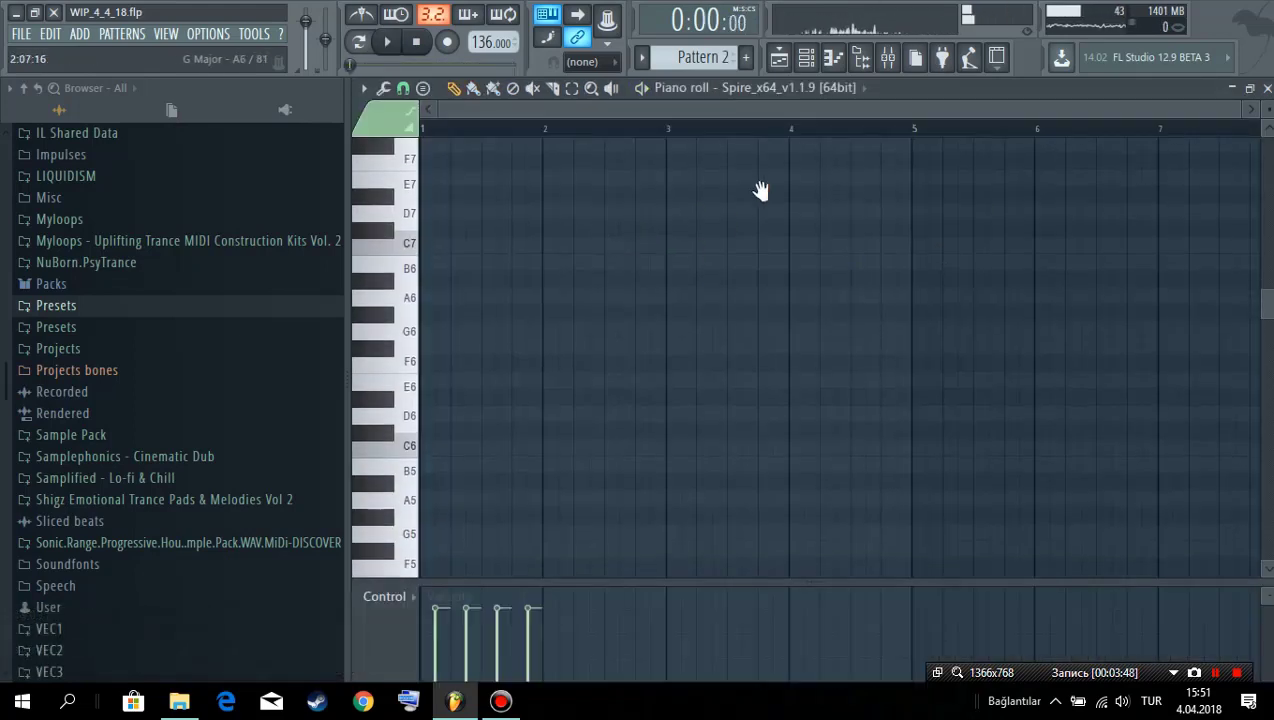
{"action": "left_click_drag", "start_coordinate": [630, 372], "coordinate": [440, 457]}
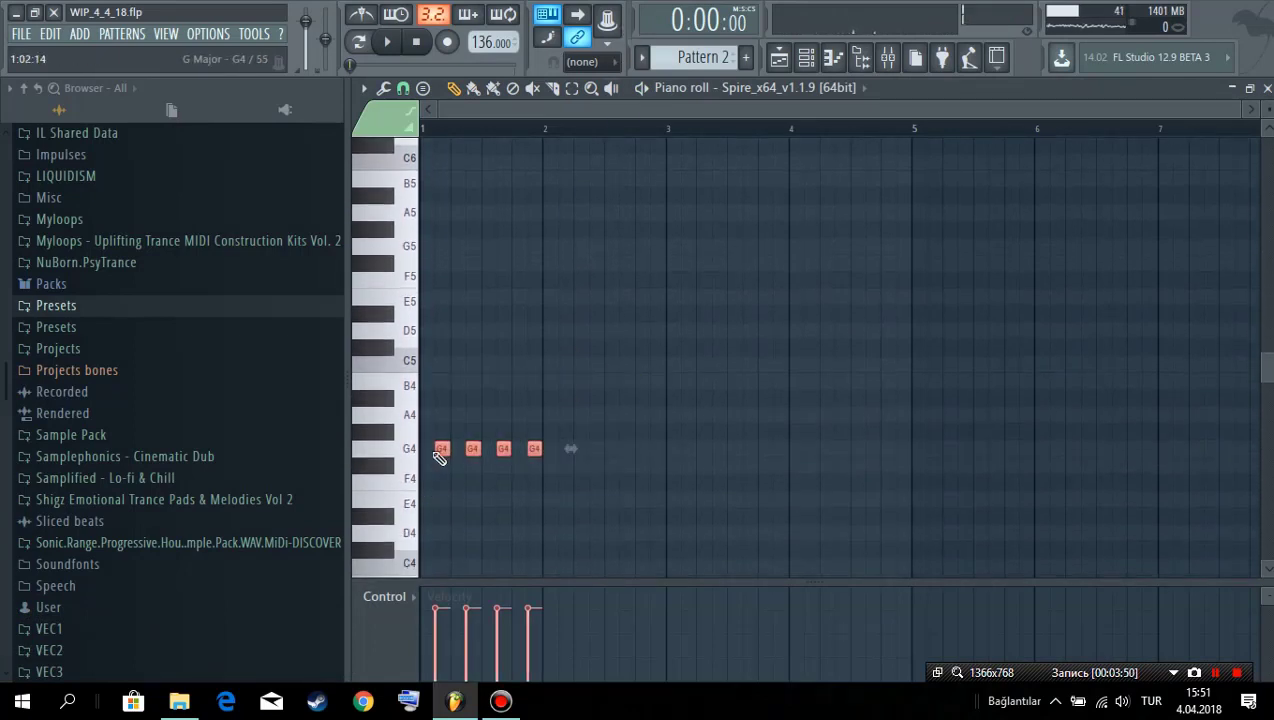
{"action": "left_click_drag", "start_coordinate": [557, 449], "coordinate": [565, 448]}
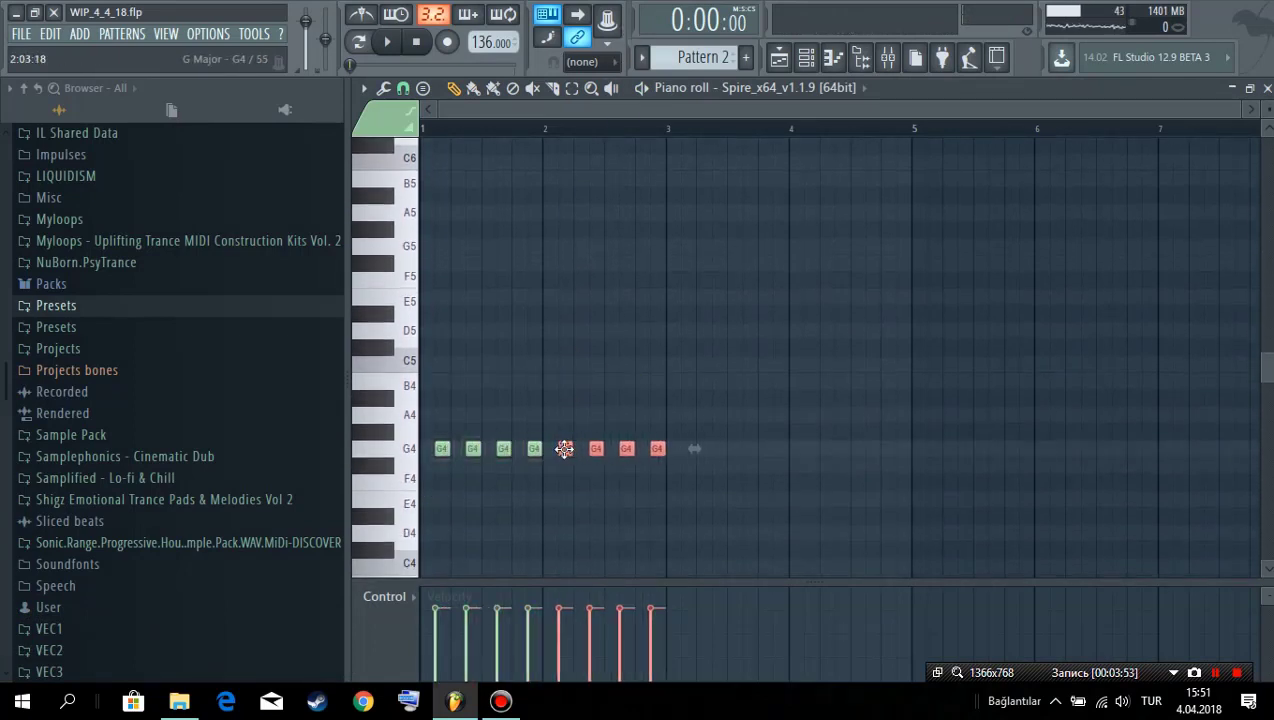
{"action": "key", "text": "space"}
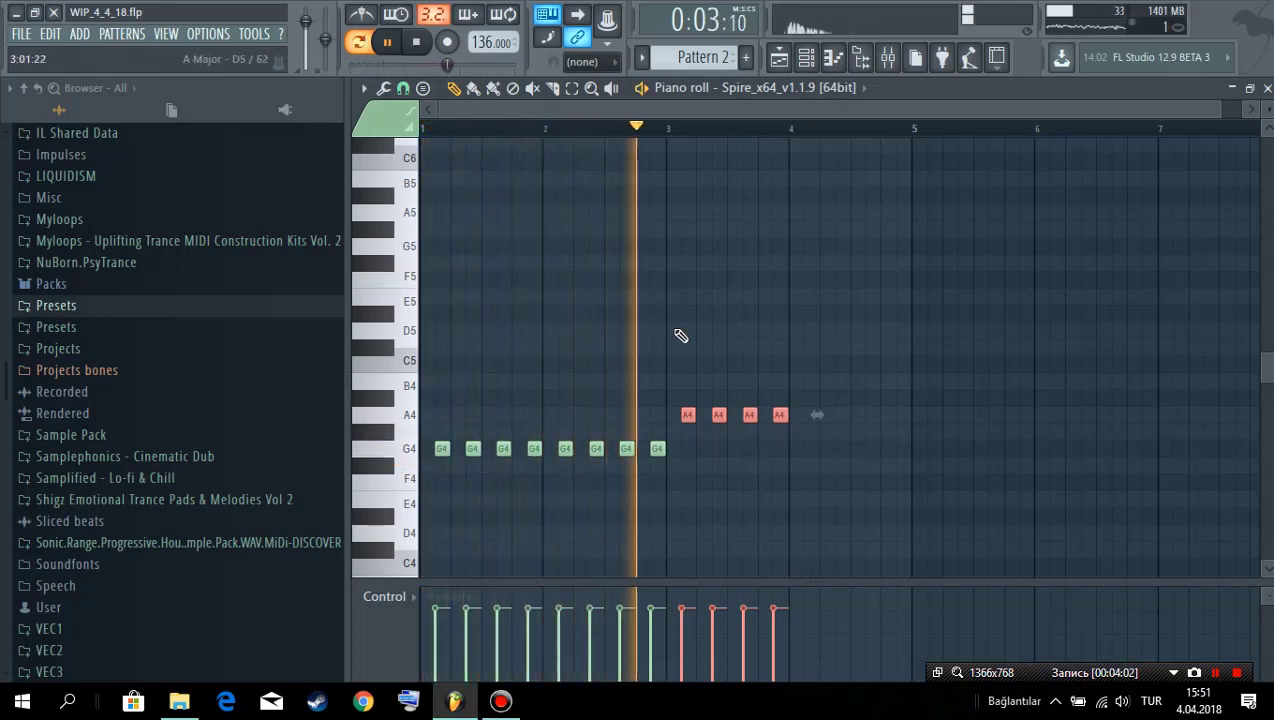
Step: Raise Pattern 2's bar 3 notes to A#4, audition them and repeat them in bar 4
{"action": "key", "text": "space"}
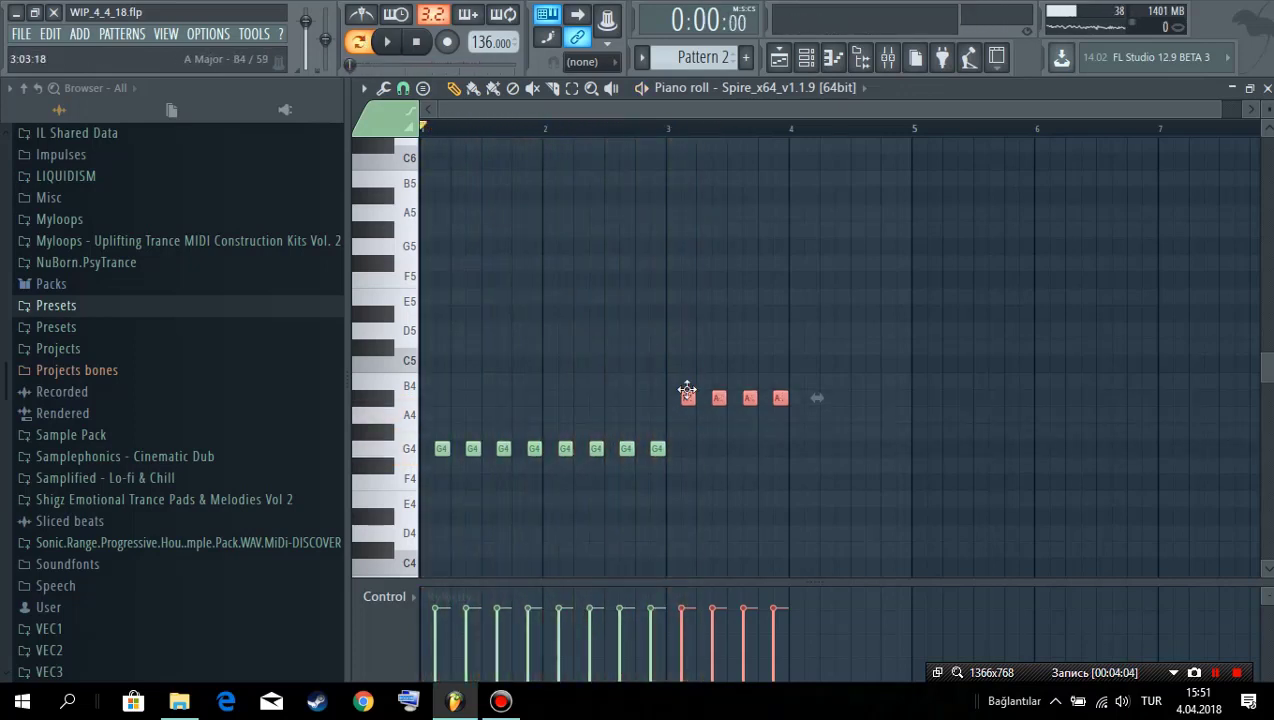
{"action": "left_click", "coordinate": [665, 372]}
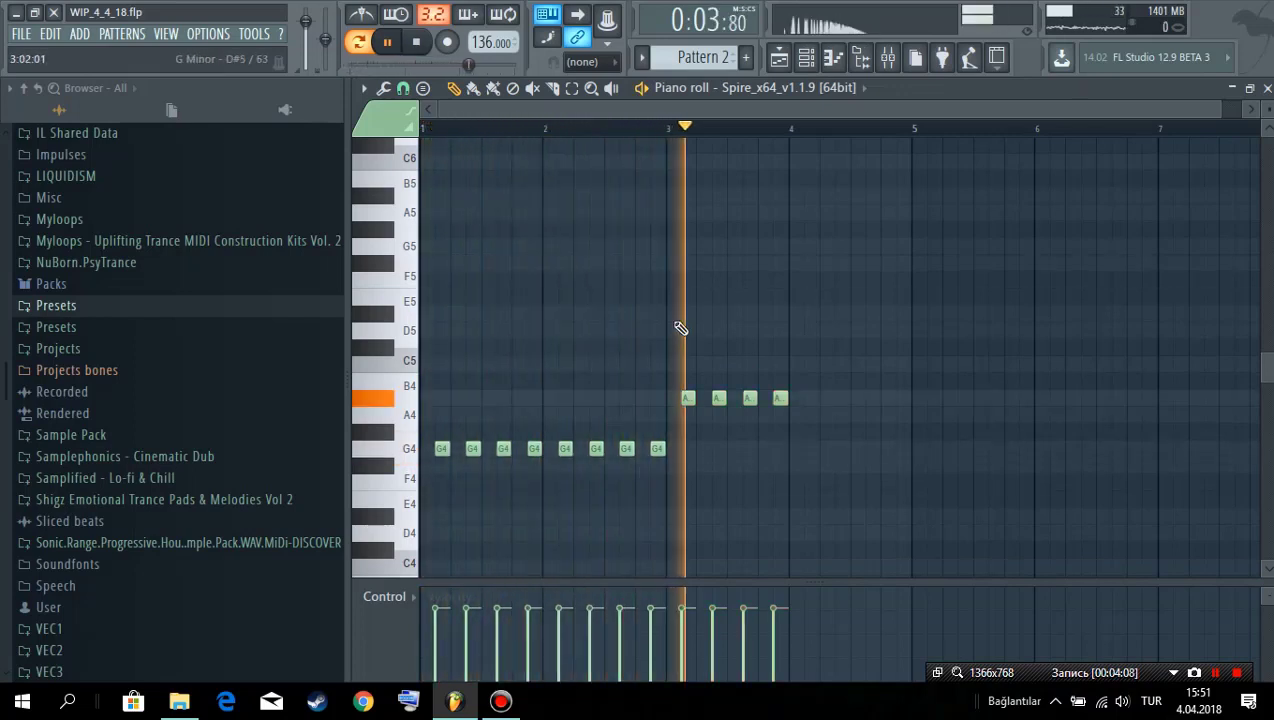
{"action": "mouse_move", "coordinate": [813, 392]}
{"action": "left_mouse_down"}
{"action": "mouse_move", "coordinate": [705, 430]}
{"action": "mouse_move", "coordinate": [678, 418]}
{"action": "mouse_move", "coordinate": [716, 399]}
{"action": "mouse_move", "coordinate": [806, 397]}
{"action": "left_mouse_up"}
{"action": "key", "text": "space"}
Step: Open Pattern 3 and copy its G4 rhythm into bar 2, and into bar 3 at A4
{"action": "key", "text": "F4"}
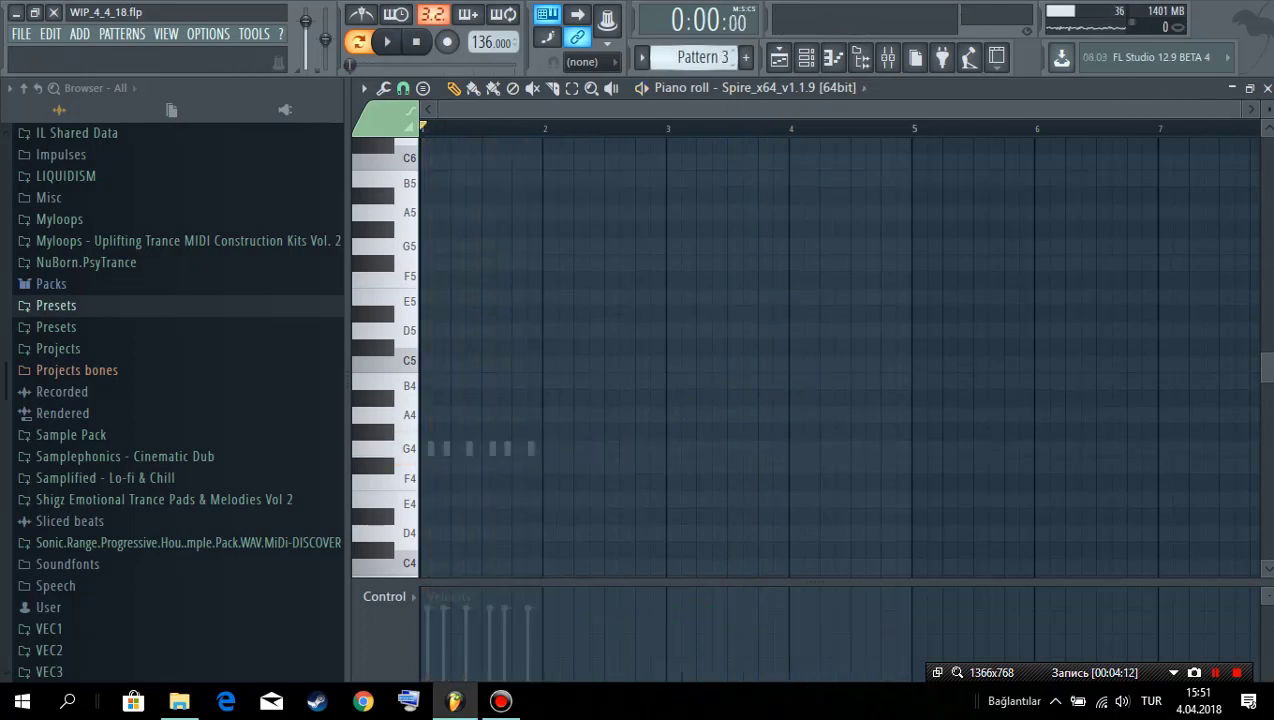
{"action": "key", "text": "space"}
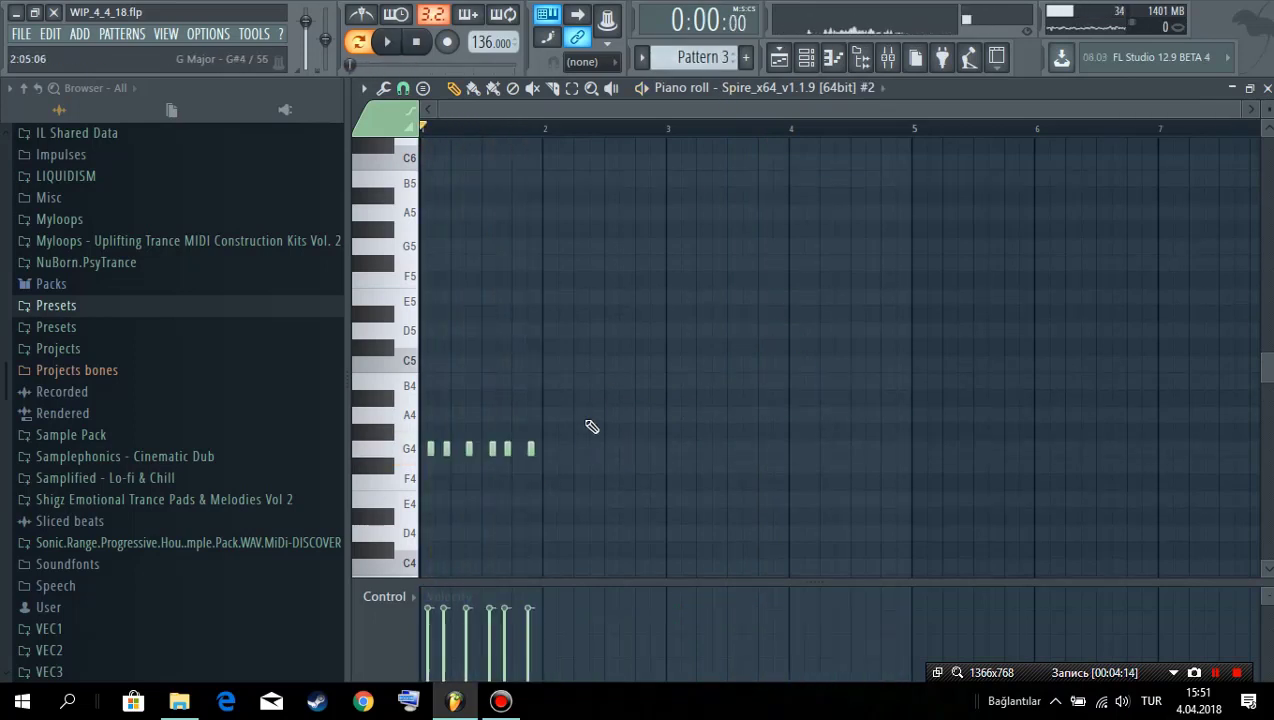
{"action": "key", "text": "ctrl+v"}
{"action": "scroll", "coordinate": [620, 432], "scroll_direction": "up", "scroll_amount": 2, "text": "ctrl"}
{"action": "key", "text": "space"}
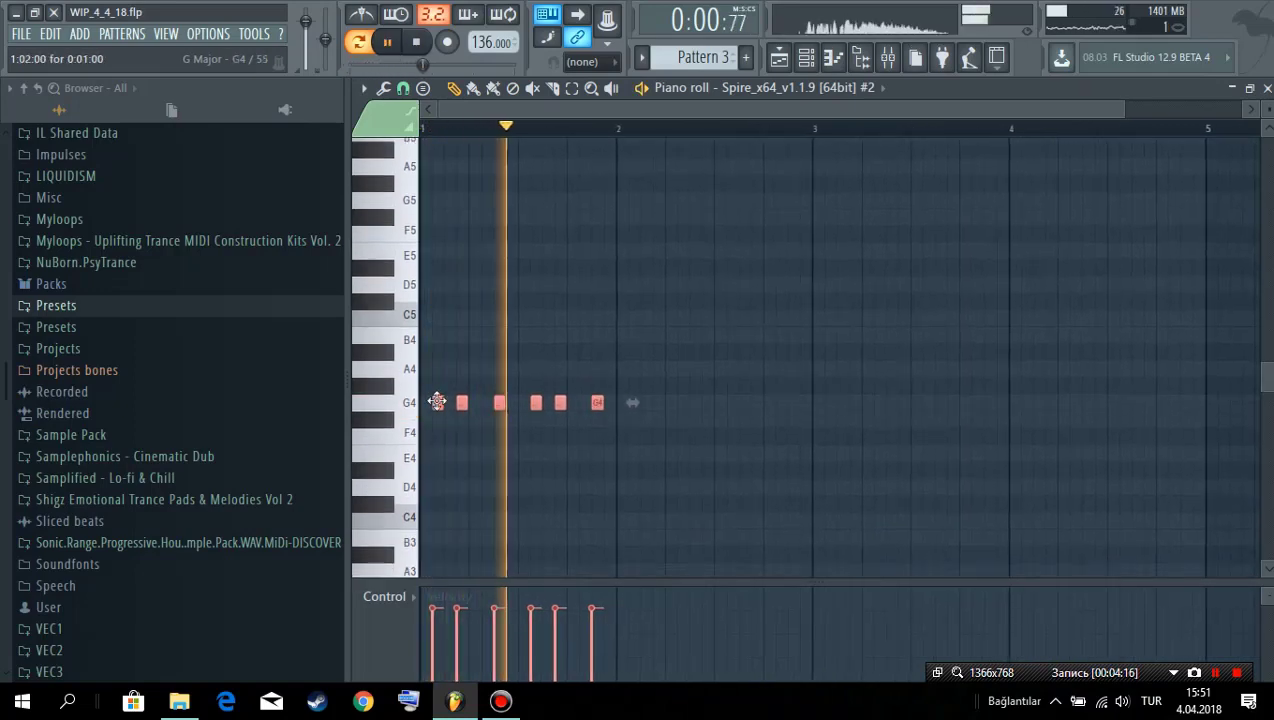
{"action": "key", "text": "space"}
{"action": "mouse_move", "coordinate": [437, 402]}
{"action": "left_mouse_down", "text": "shift"}
{"action": "mouse_move", "coordinate": [632, 410]}
{"action": "mouse_move", "coordinate": [842, 356]}
{"action": "mouse_move", "coordinate": [842, 371]}
{"action": "left_mouse_up", "text": "shift"}
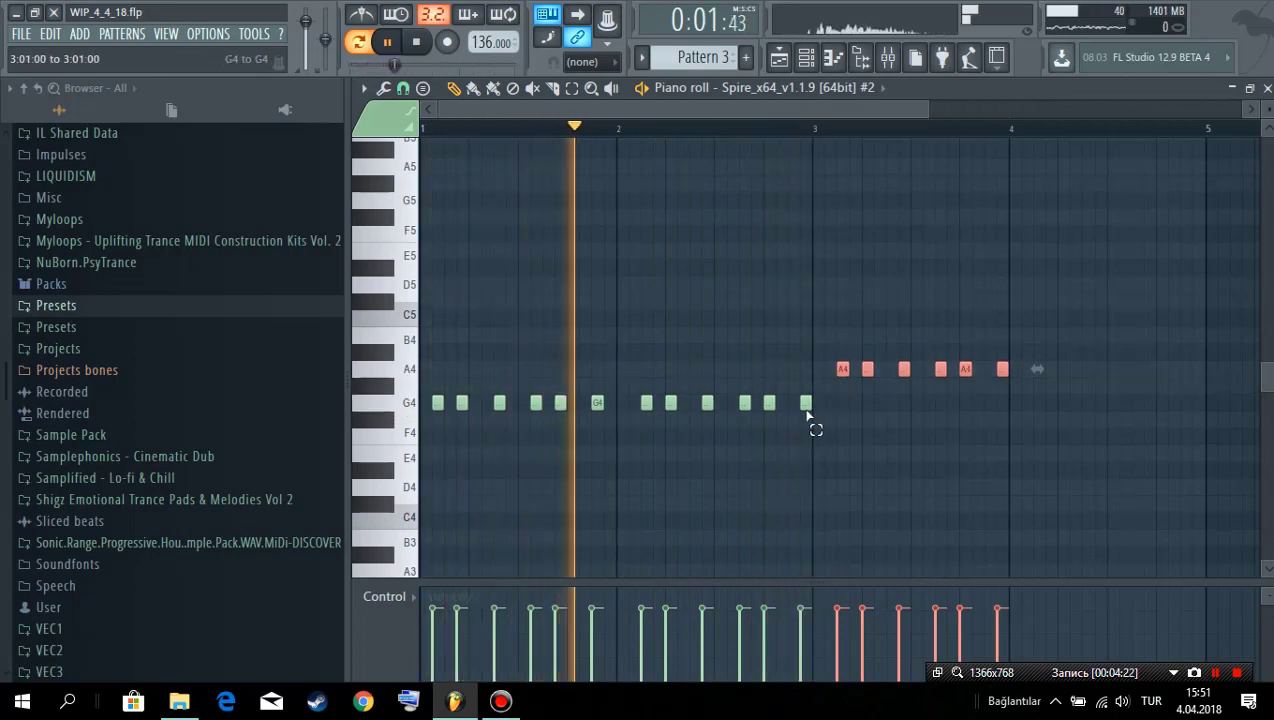
Step: Shift Pattern 3's bar 2 and bar 3 copies slightly earlier and repeat the A4 notes in bar 4
{"action": "left_click_drag", "start_coordinate": [808, 418], "coordinate": [648, 426], "text": "ctrl"}
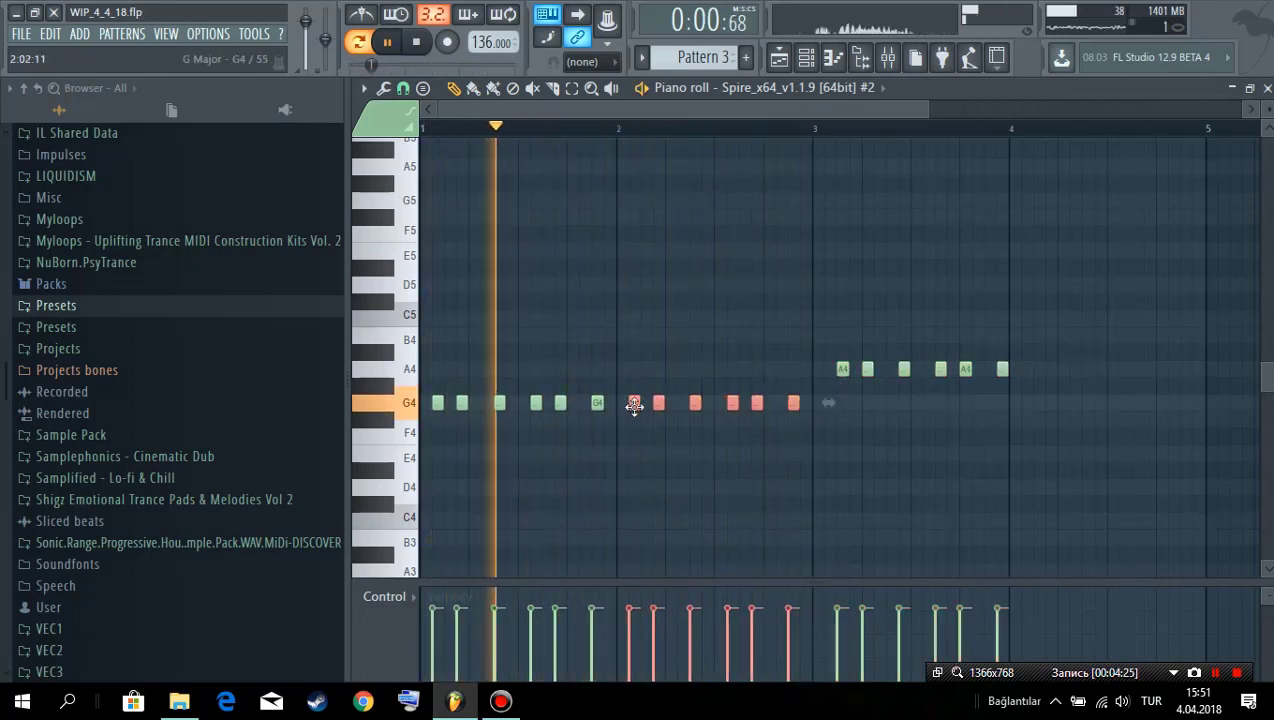
{"action": "mouse_move", "coordinate": [817, 346]}
{"action": "left_mouse_down", "text": "ctrl"}
{"action": "mouse_move", "coordinate": [977, 398]}
{"action": "mouse_move", "coordinate": [985, 373]}
{"action": "left_mouse_up", "text": "ctrl"}
{"action": "key", "text": "space"}
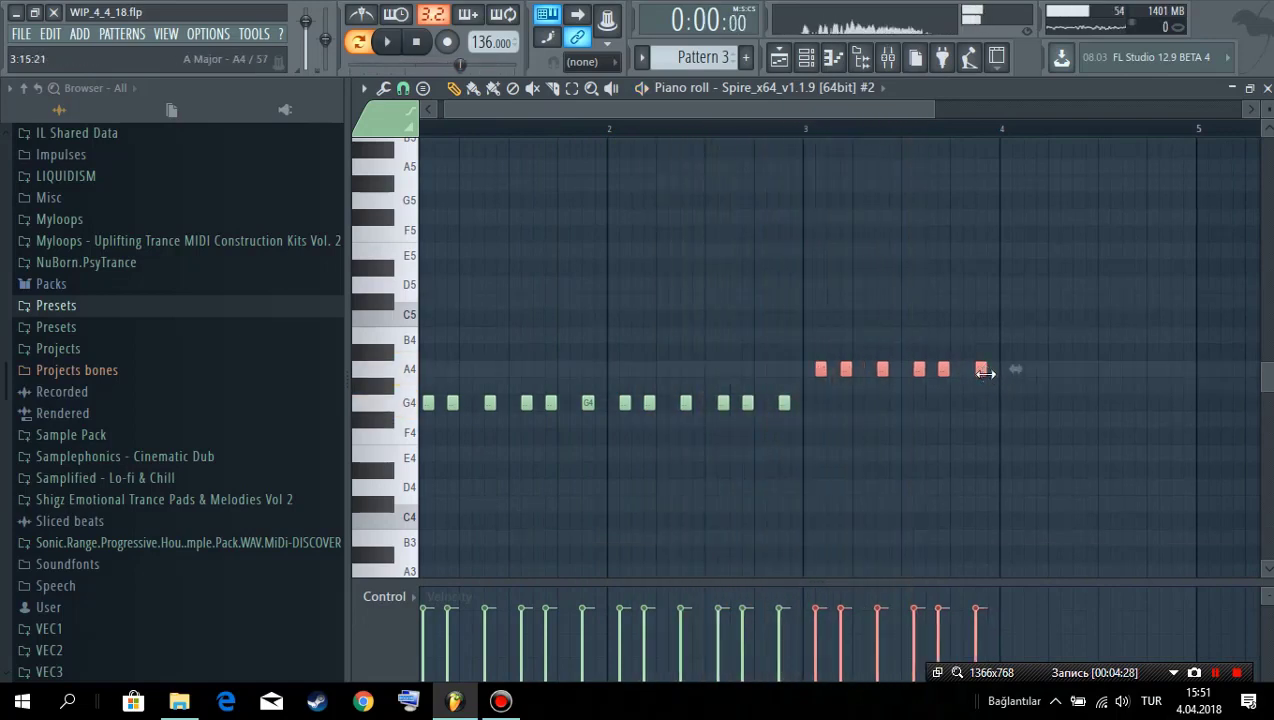
{"action": "left_click_drag", "start_coordinate": [820, 369], "coordinate": [1017, 369], "text": "shift"}
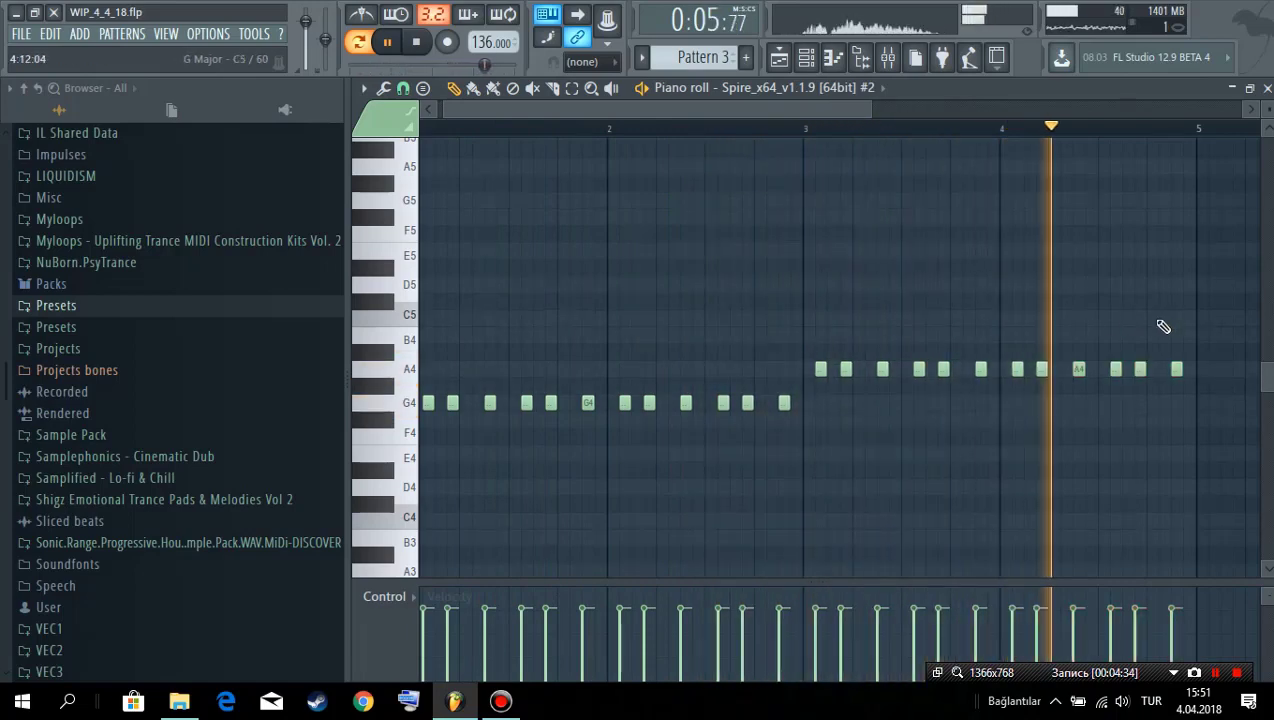
Step: Raise all notes in bars 3 and 4 of Pattern 3 to A#4 and audition the pattern
{"action": "left_click_drag", "start_coordinate": [1190, 329], "coordinate": [797, 388], "text": "ctrl"}
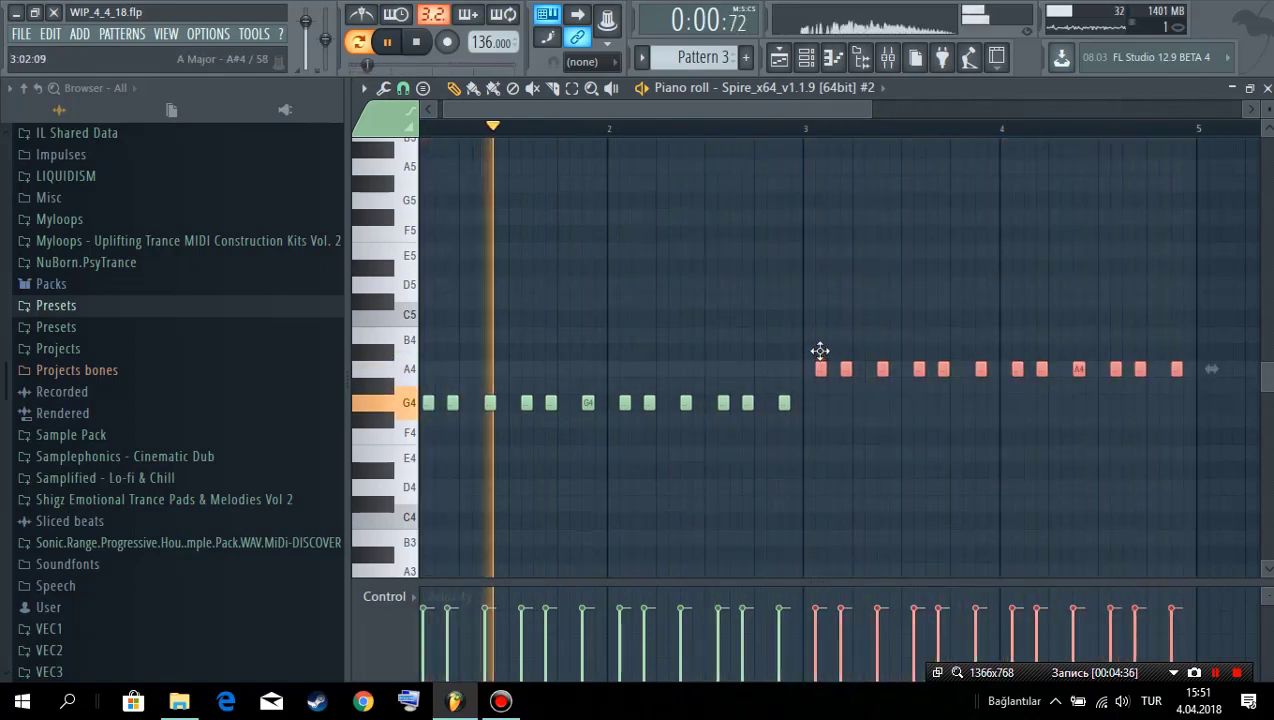
{"action": "key", "text": "Up"}
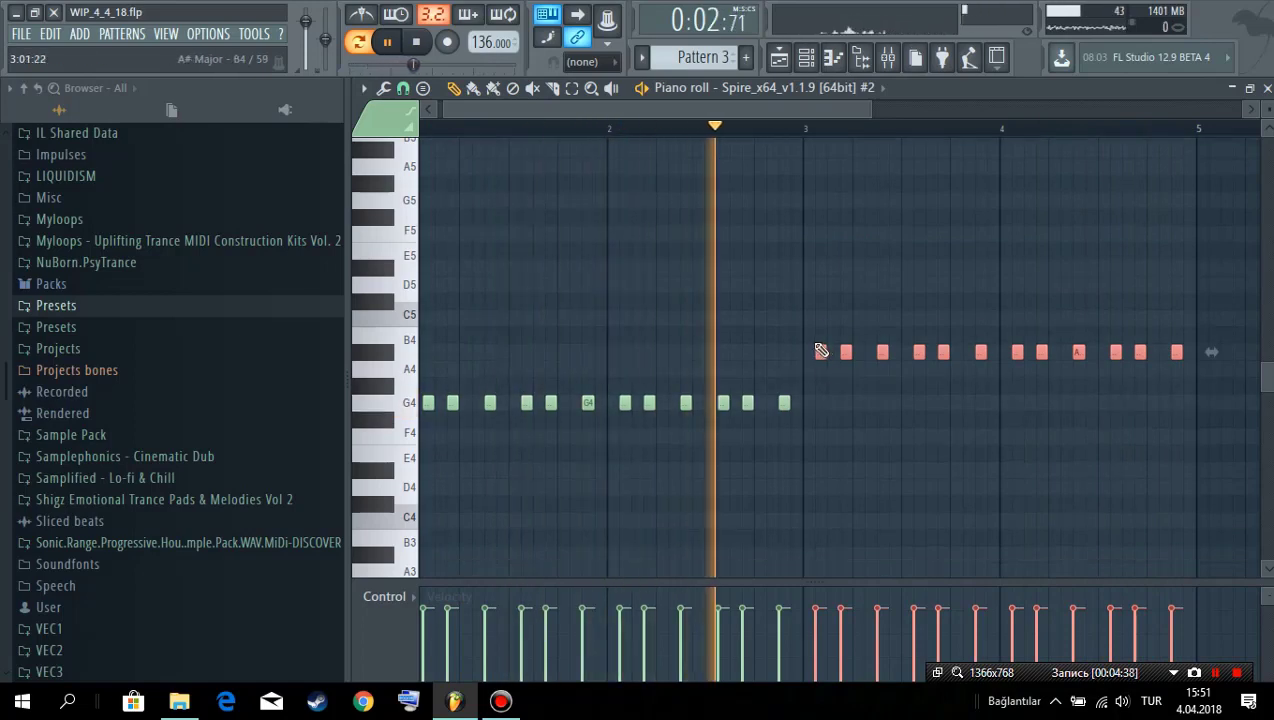
{"action": "left_click", "coordinate": [847, 256]}
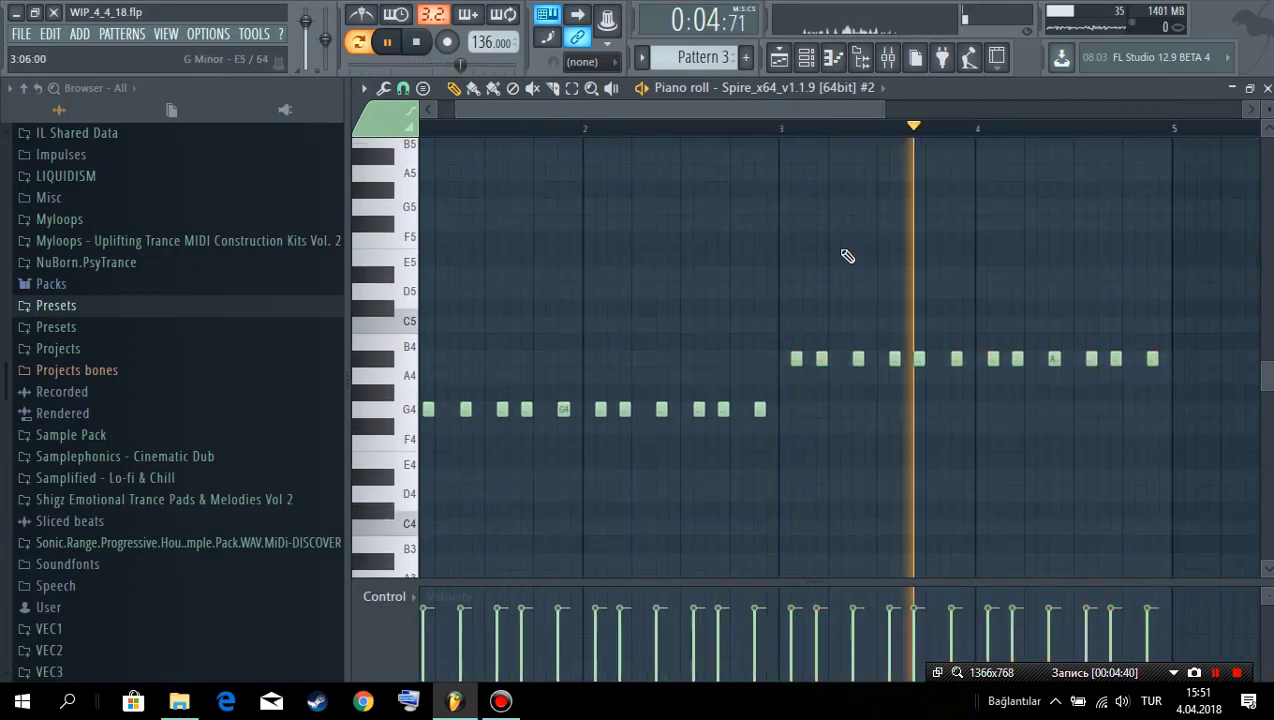
{"action": "key", "text": "space"}
Step: Open Pattern 4, repeat its notes in bar 2 and copy them into bar 3 raised to A#4 and A#5
{"action": "scroll", "coordinate": [700, 57], "scroll_direction": "up", "scroll_amount": 1}
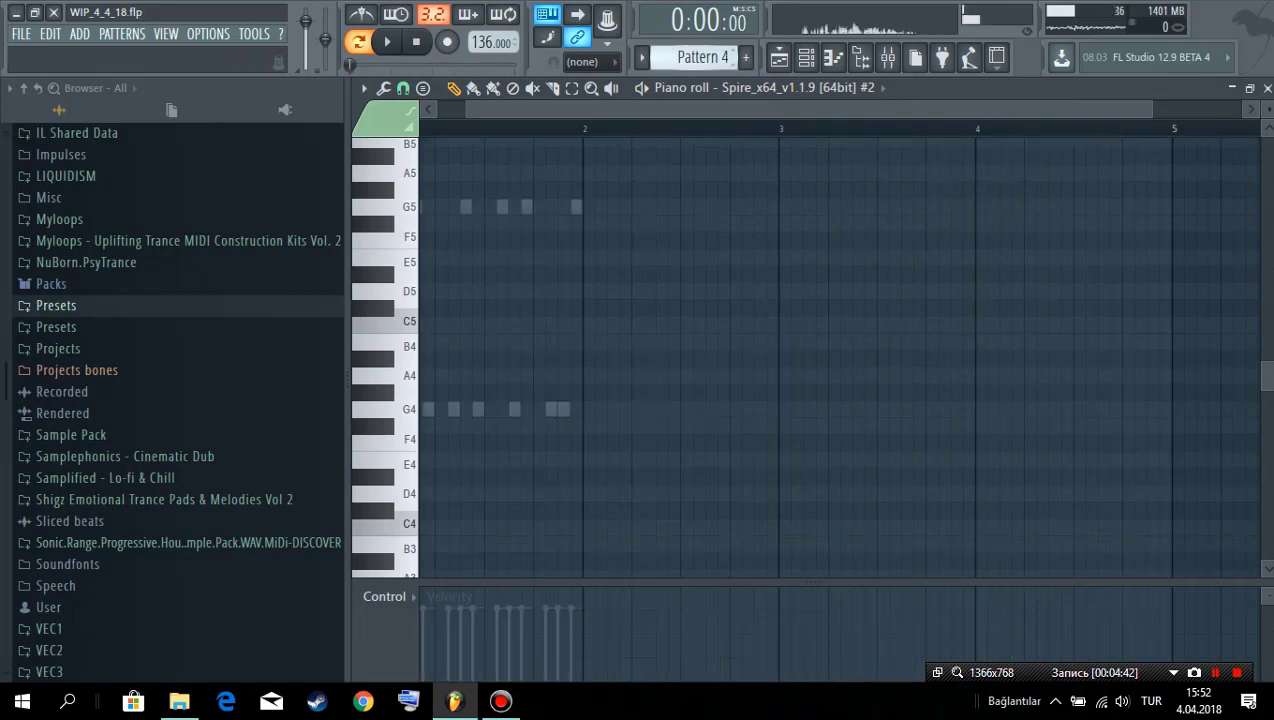
{"action": "left_click", "coordinate": [784, 59]}
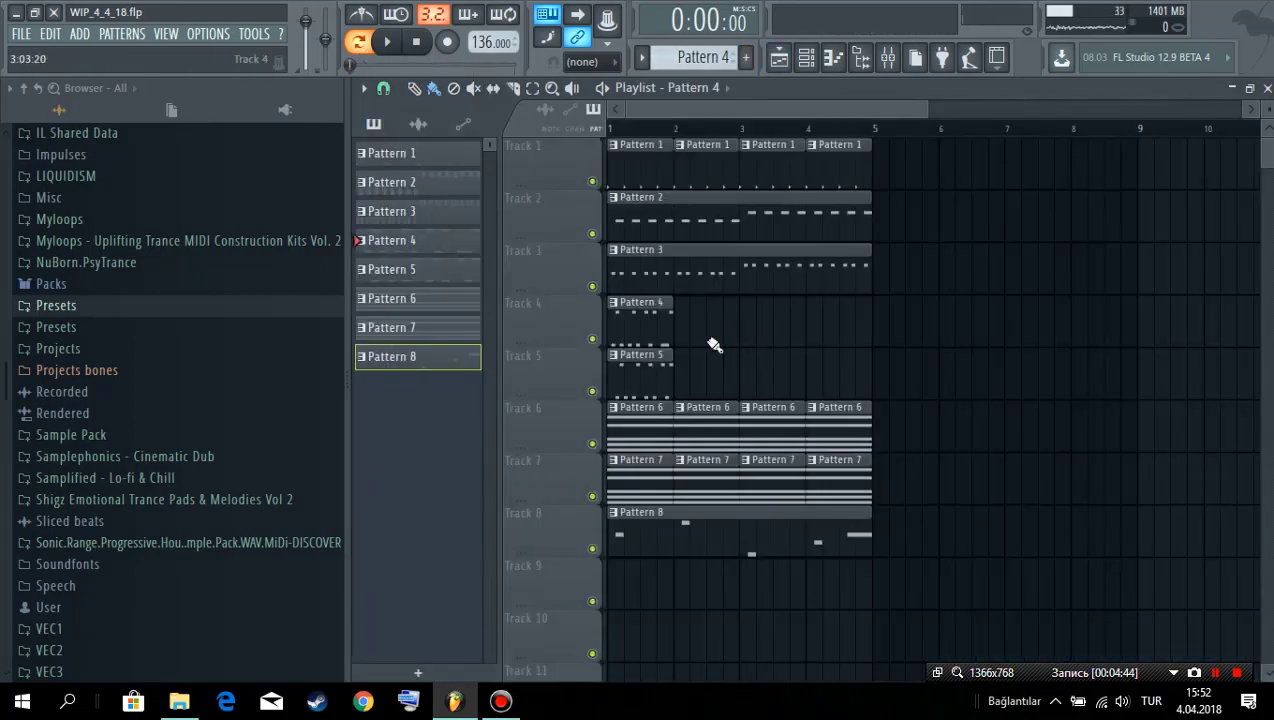
{"action": "double_click", "coordinate": [636, 323]}
{"action": "scroll", "coordinate": [665, 318], "scroll_direction": "down", "scroll_amount": 1}
{"action": "key", "text": "space"}
{"action": "left_click_drag", "start_coordinate": [717, 142], "coordinate": [718, 369]}
{"action": "key", "text": "space"}
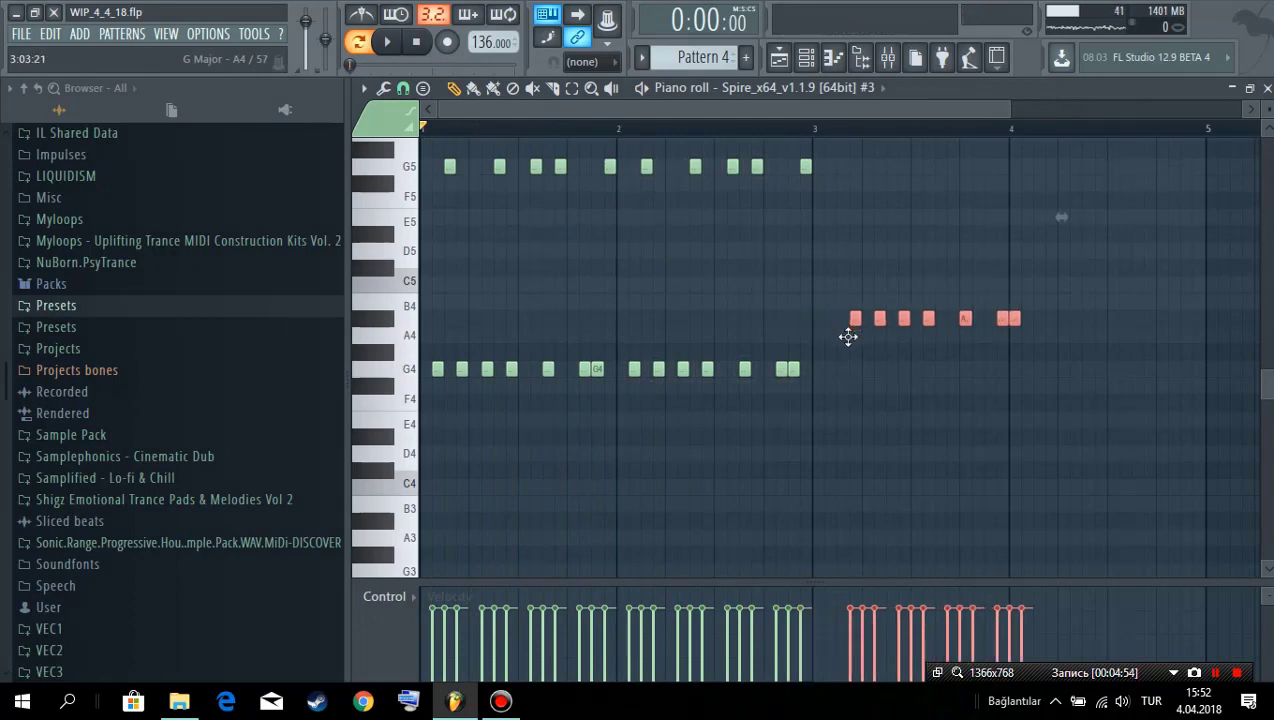
{"action": "key", "text": "space"}
{"action": "left_click_drag", "start_coordinate": [855, 342], "coordinate": [827, 318]}
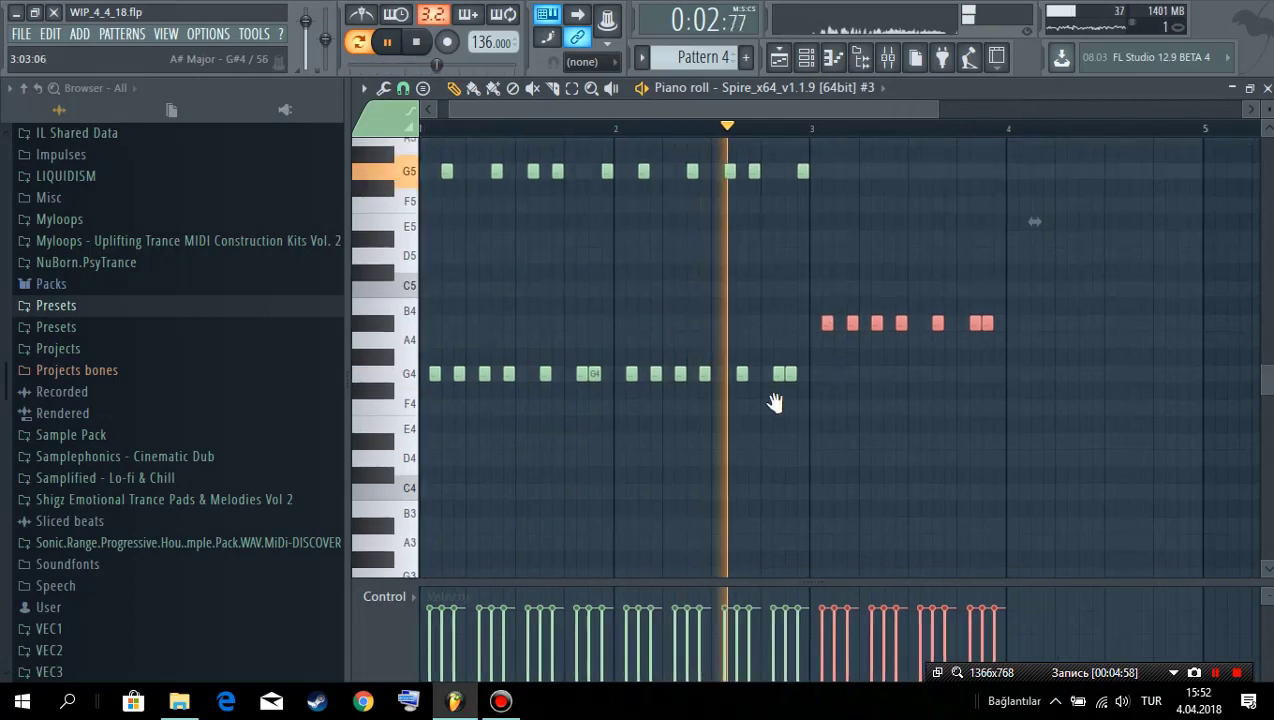
Step: Duplicate Pattern 4's A#4 and A#5 notes from bar 3 into bar 4
{"action": "scroll", "coordinate": [750, 420], "scroll_direction": "up", "scroll_amount": 3}
{"action": "scroll", "coordinate": [750, 420], "scroll_direction": "right", "scroll_amount": 2}
{"action": "left_click_drag", "start_coordinate": [722, 402], "coordinate": [925, 402], "text": "shift"}
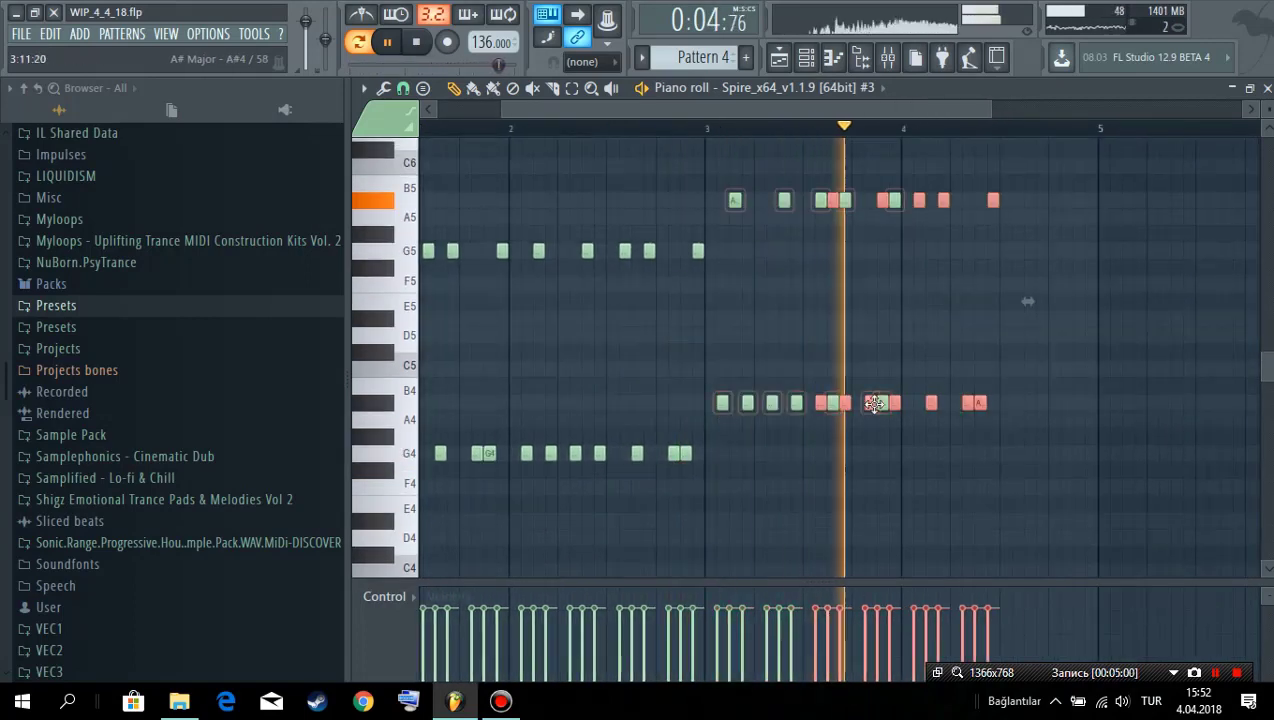
{"action": "key", "text": "space"}
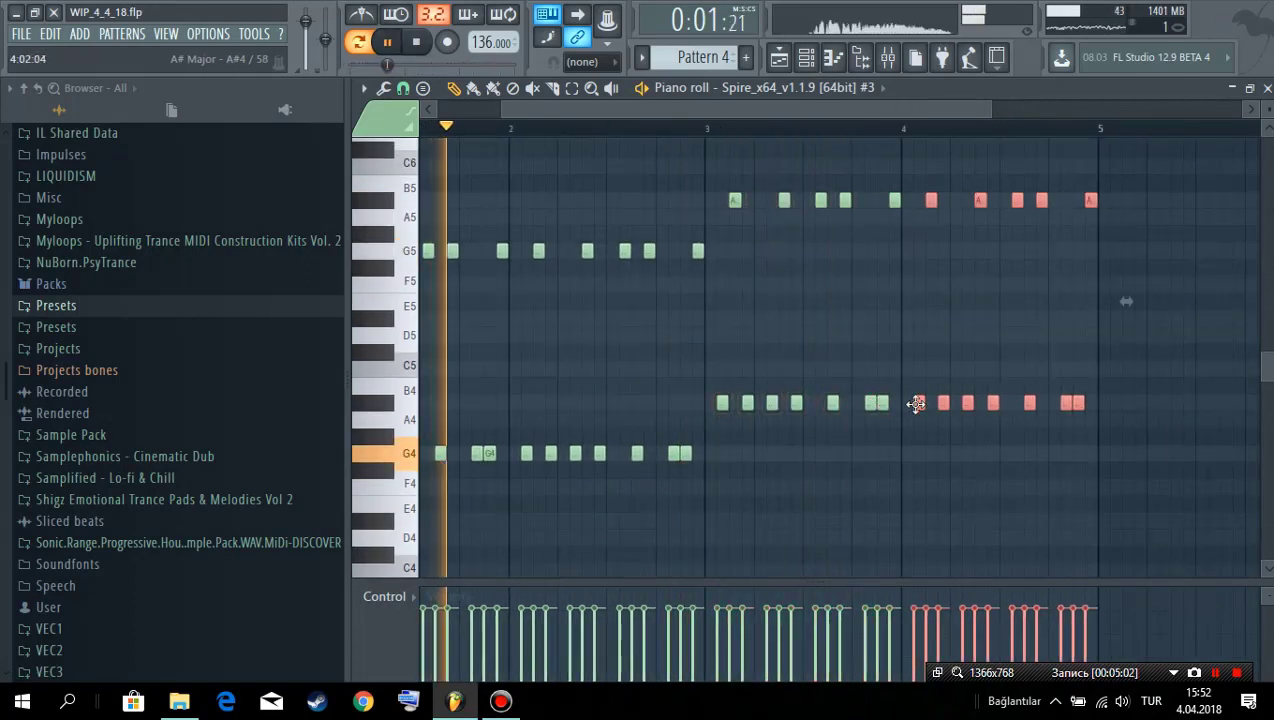
{"action": "key", "text": "ctrl+d"}
{"action": "scroll", "coordinate": [795, 125], "scroll_direction": "down", "scroll_amount": 2}
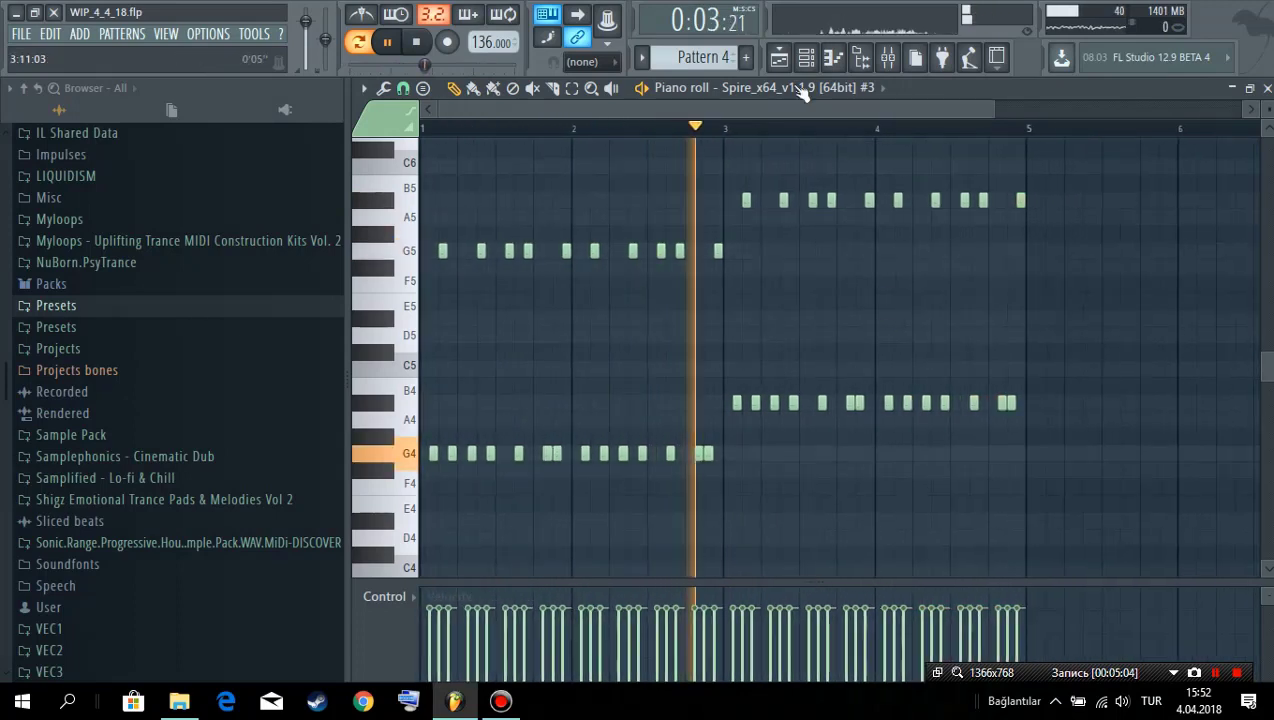
Step: Extend Pattern 5 to four bars, repeating the G4 and G5 notes in bar 2 and placing A#4 and A#5 copies in bars 3 and 4
{"action": "key", "text": "F5"}
{"action": "double_click", "coordinate": [668, 380]}
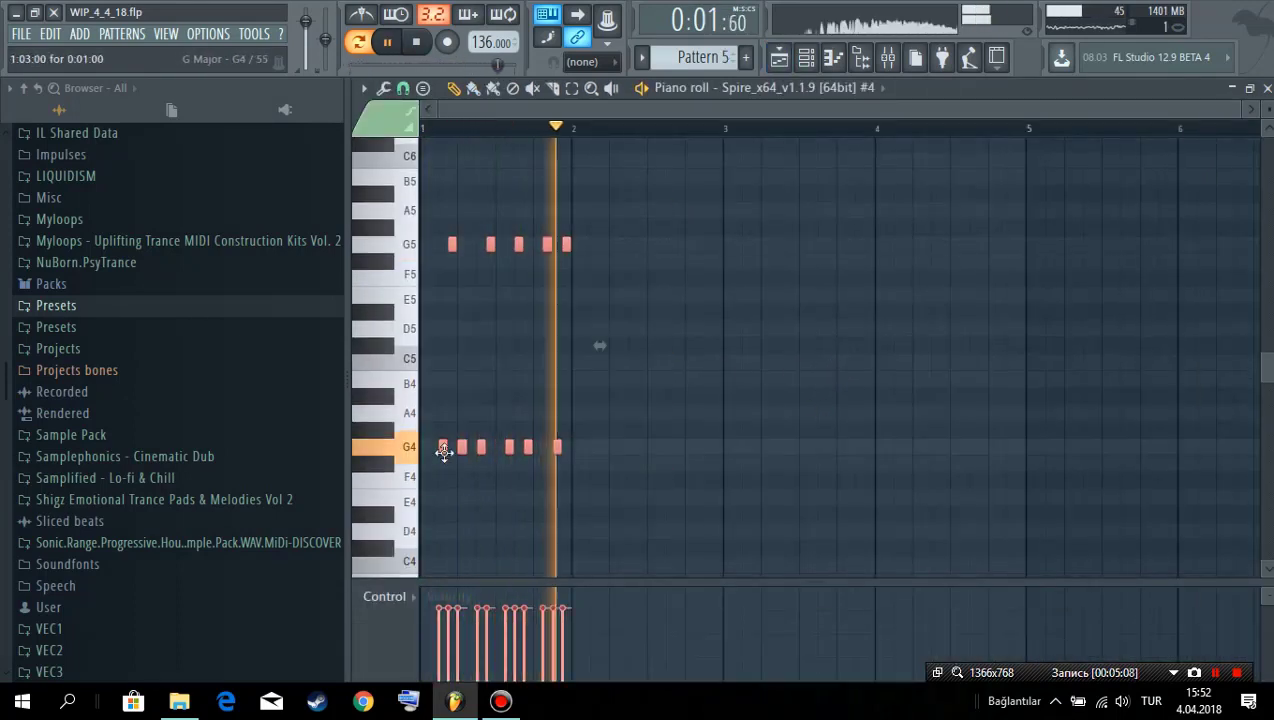
{"action": "left_click_drag", "start_coordinate": [536, 465], "coordinate": [896, 397]}
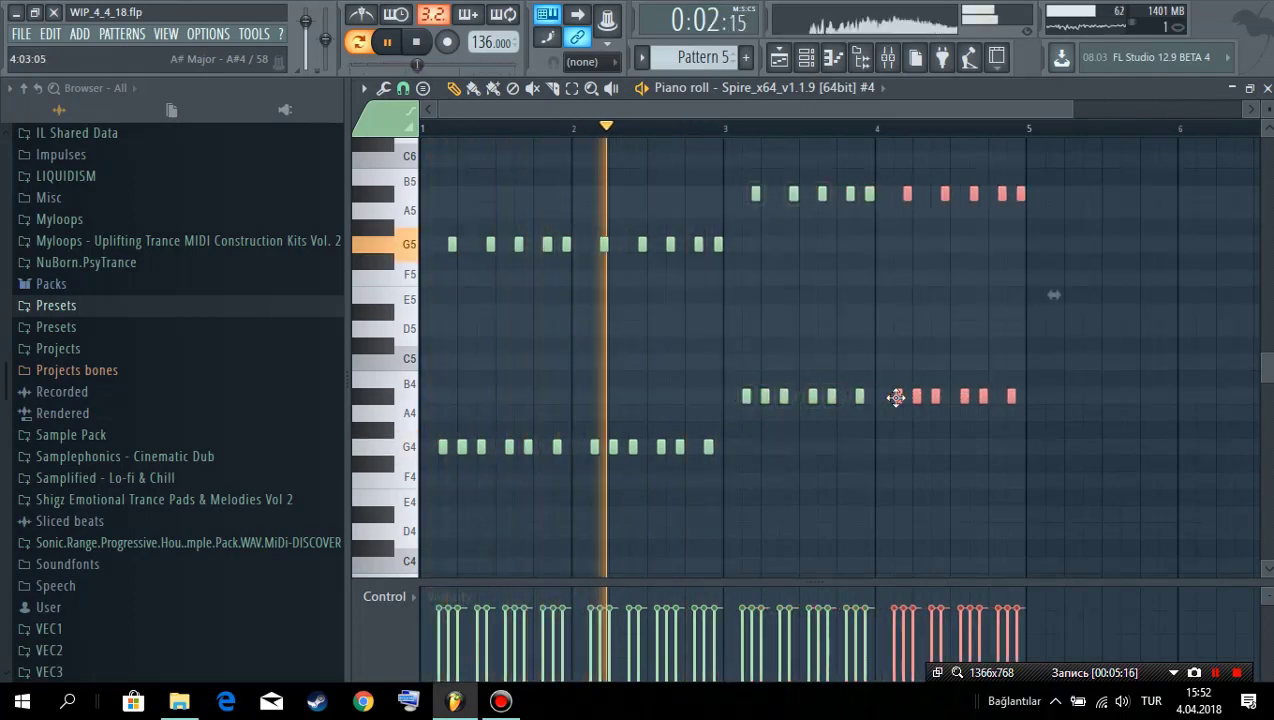
{"action": "left_click", "coordinate": [805, 337]}
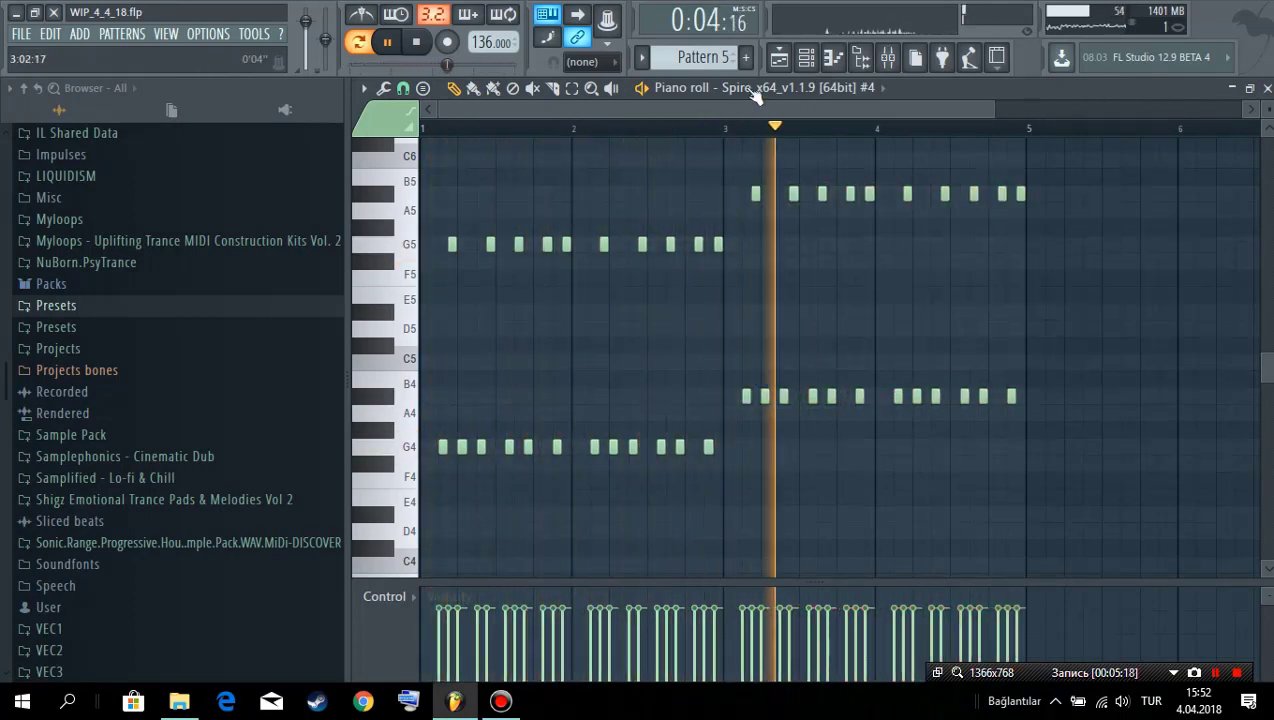
Step: Play the whole song from the playlist and save the project
{"action": "left_click", "coordinate": [777, 60]}
{"action": "left_click", "coordinate": [416, 44]}
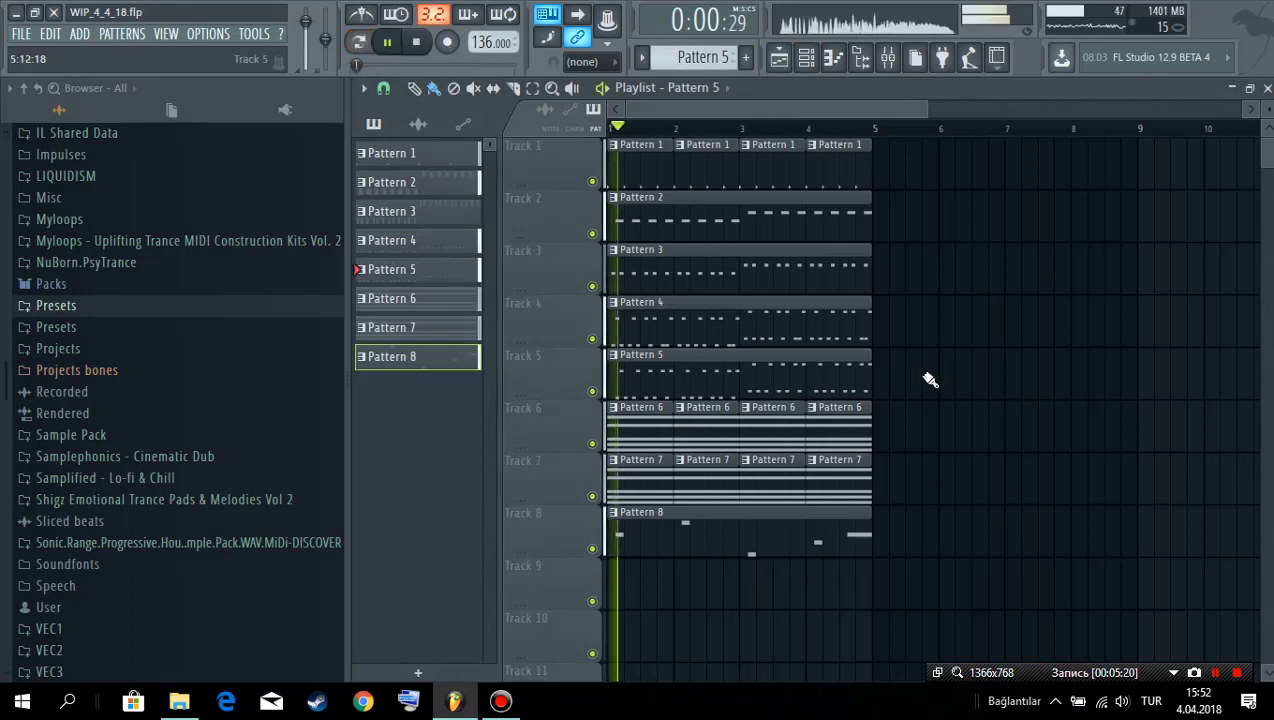
{"action": "key", "text": "ctrl+s"}
{"action": "scroll", "coordinate": [1000, 377], "scroll_direction": "down", "scroll_amount": 1}
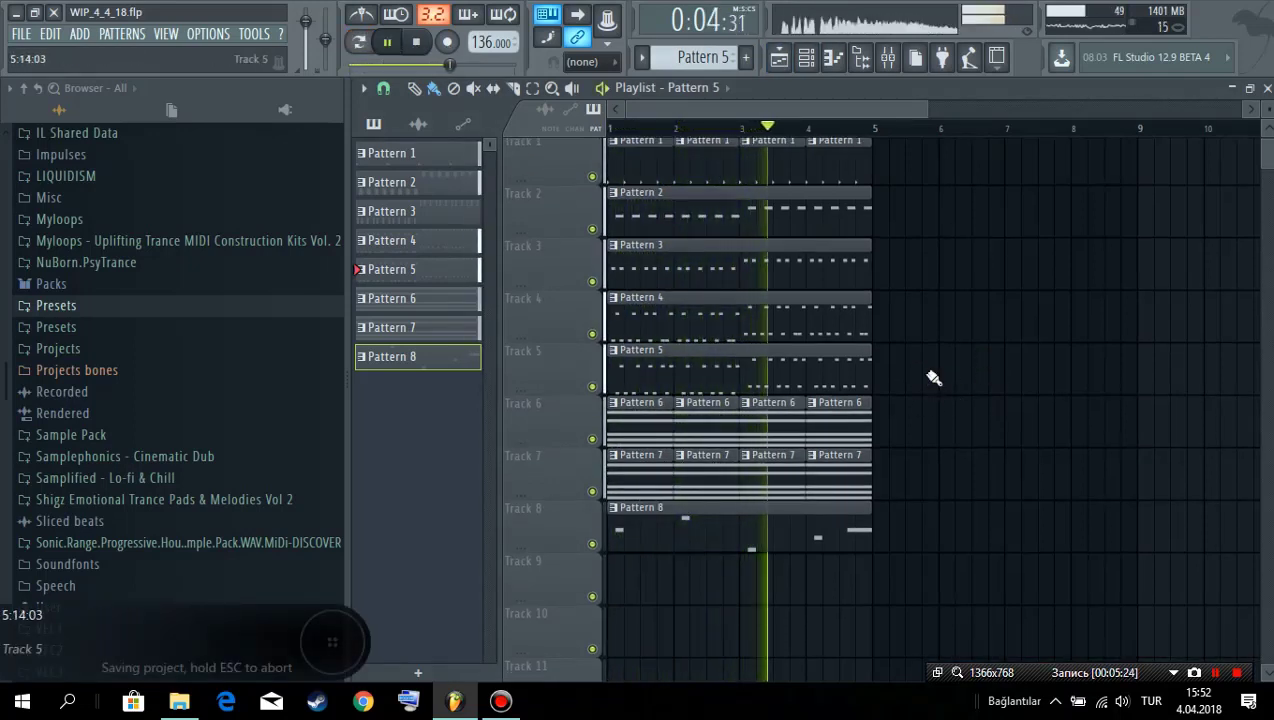
Step: Delete the Pattern 6 clips from bars 2 to 4 in the playlist
{"action": "scroll", "coordinate": [945, 376], "scroll_direction": "down", "scroll_amount": 1}
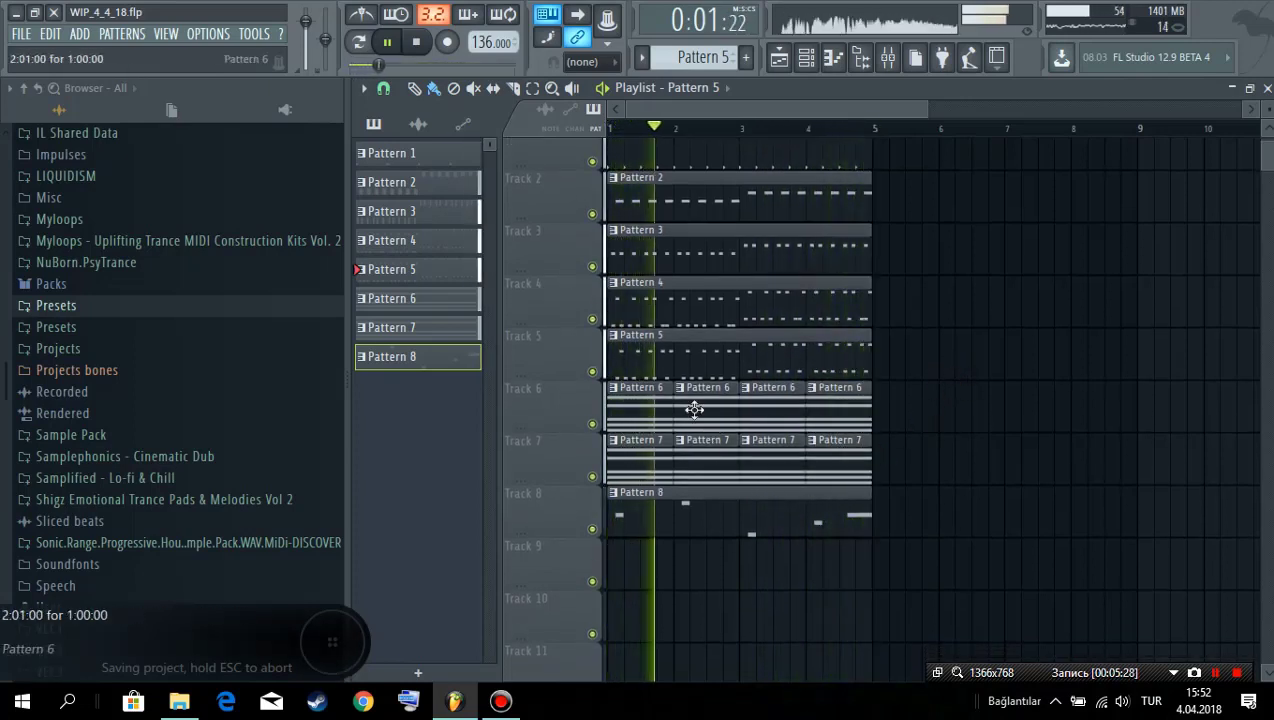
{"action": "key", "text": "ctrl+b"}
{"action": "key", "text": "ctrl+b"}
{"action": "key", "text": "ctrl+b"}
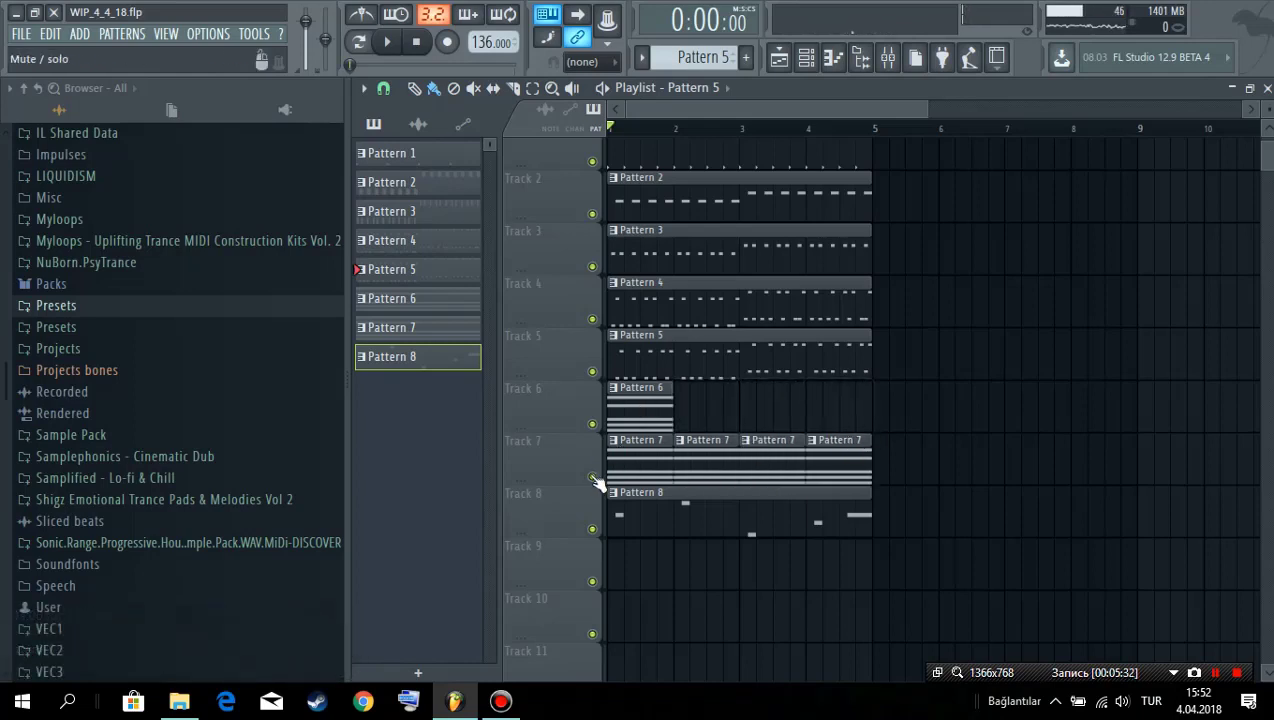
Step: Open Pattern 6, lengthen its five chord notes to two bars and duplicate the chord into bars 3 and 4
{"action": "double_click", "coordinate": [624, 426]}
{"action": "key", "text": "space"}
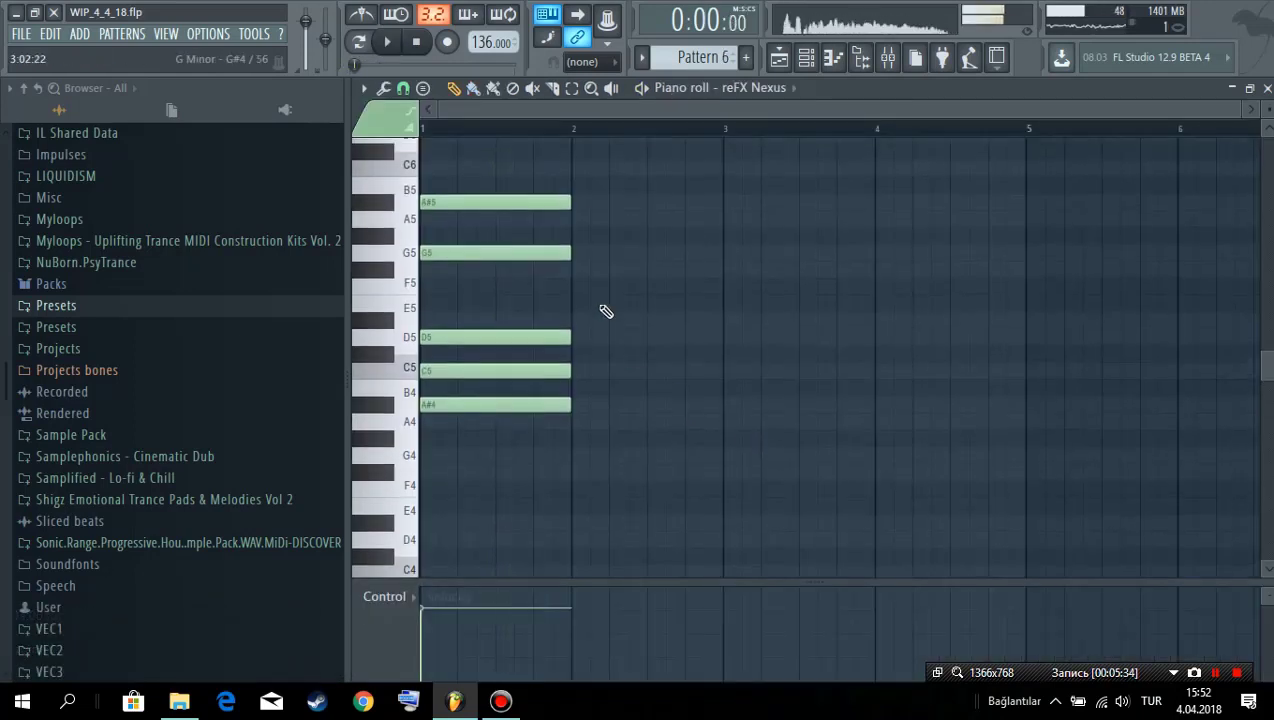
{"action": "left_click_drag", "start_coordinate": [568, 208], "coordinate": [700, 206]}
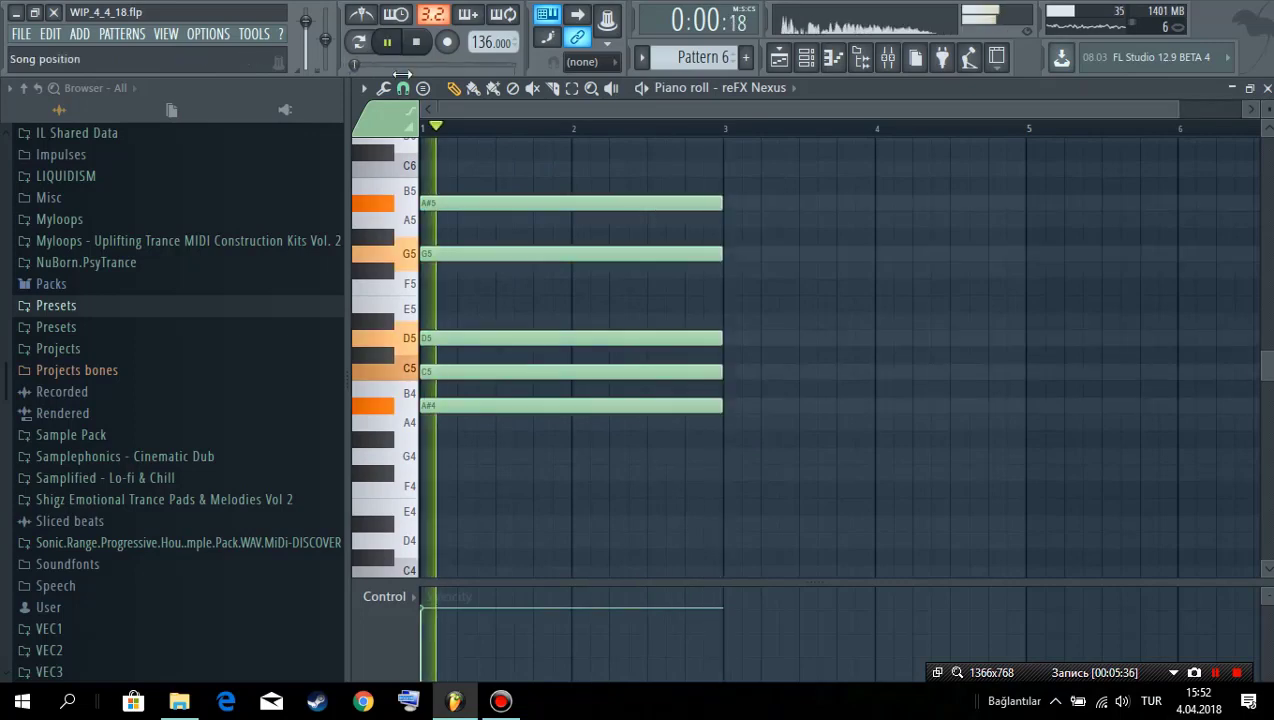
{"action": "key", "text": "ctrl+a"}
{"action": "key", "text": "ctrl+b"}
{"action": "key", "text": "ctrl+d"}
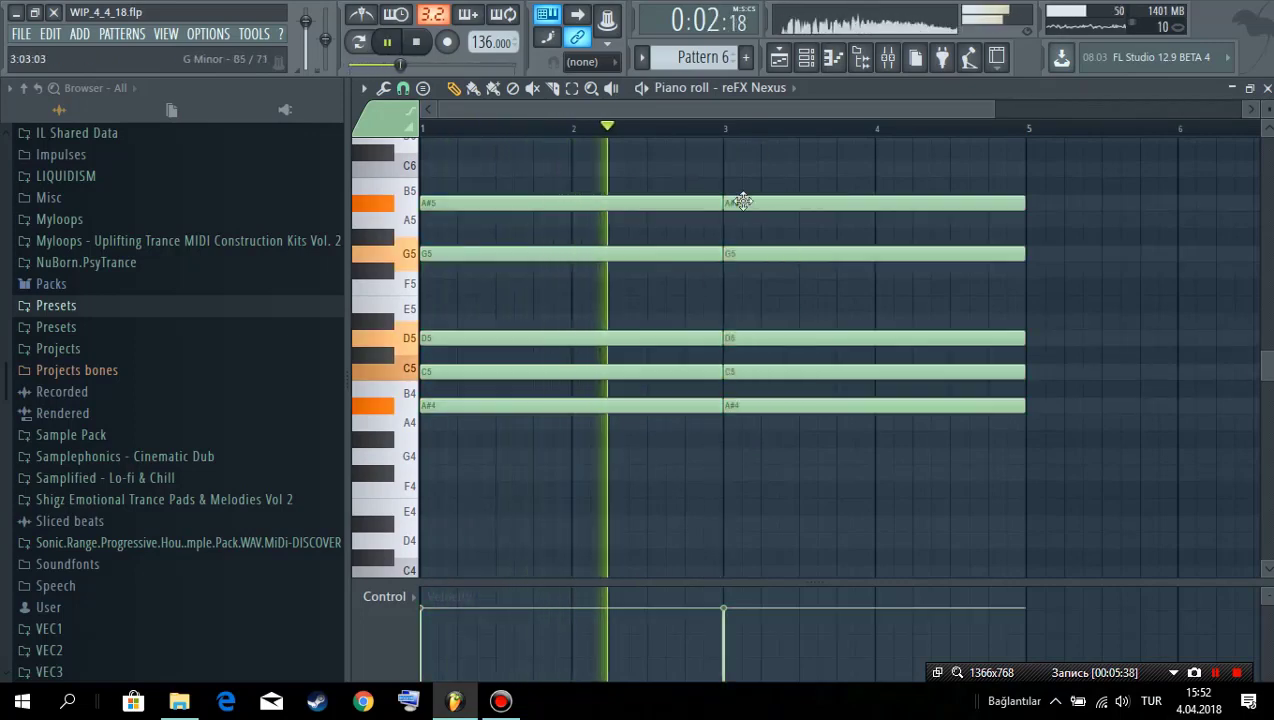
Step: Raise the upper A#5 note of Pattern 6's second chord to C#6 and play the pattern on its own
{"action": "left_click_drag", "start_coordinate": [743, 201], "coordinate": [745, 152]}
{"action": "scroll", "coordinate": [745, 293], "scroll_direction": "up", "scroll_amount": 3}
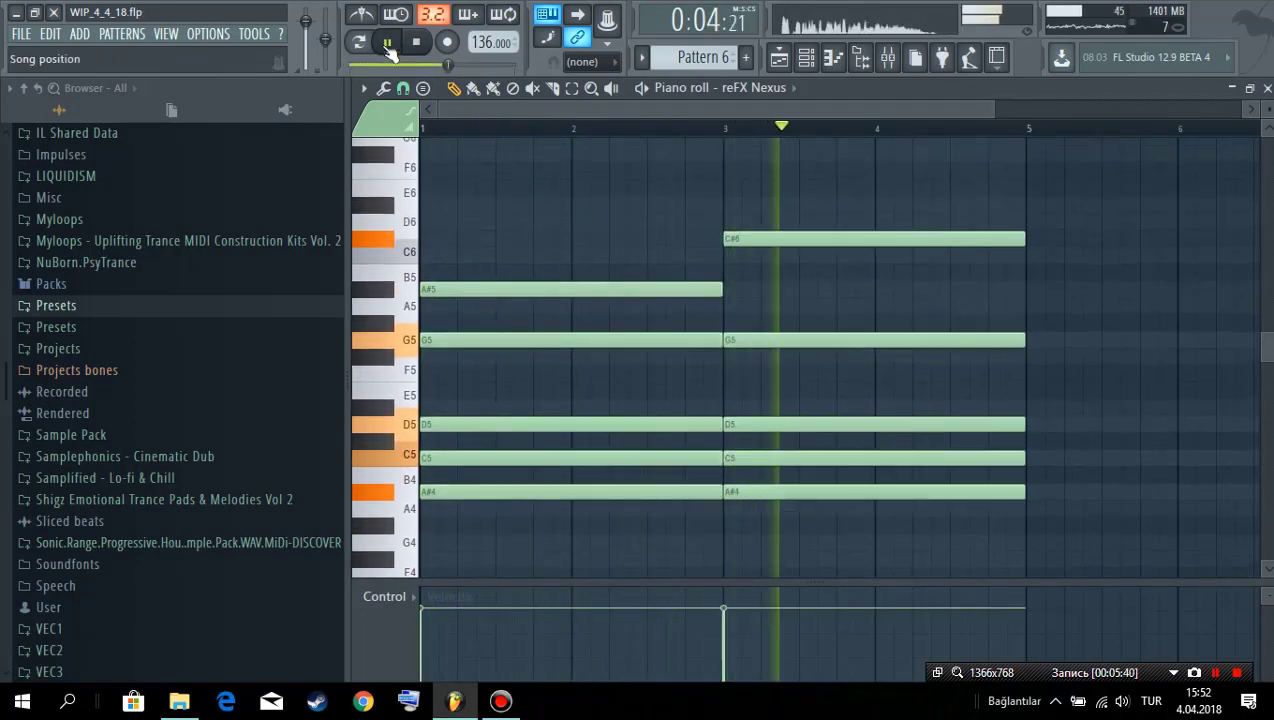
{"action": "left_click", "coordinate": [360, 44]}
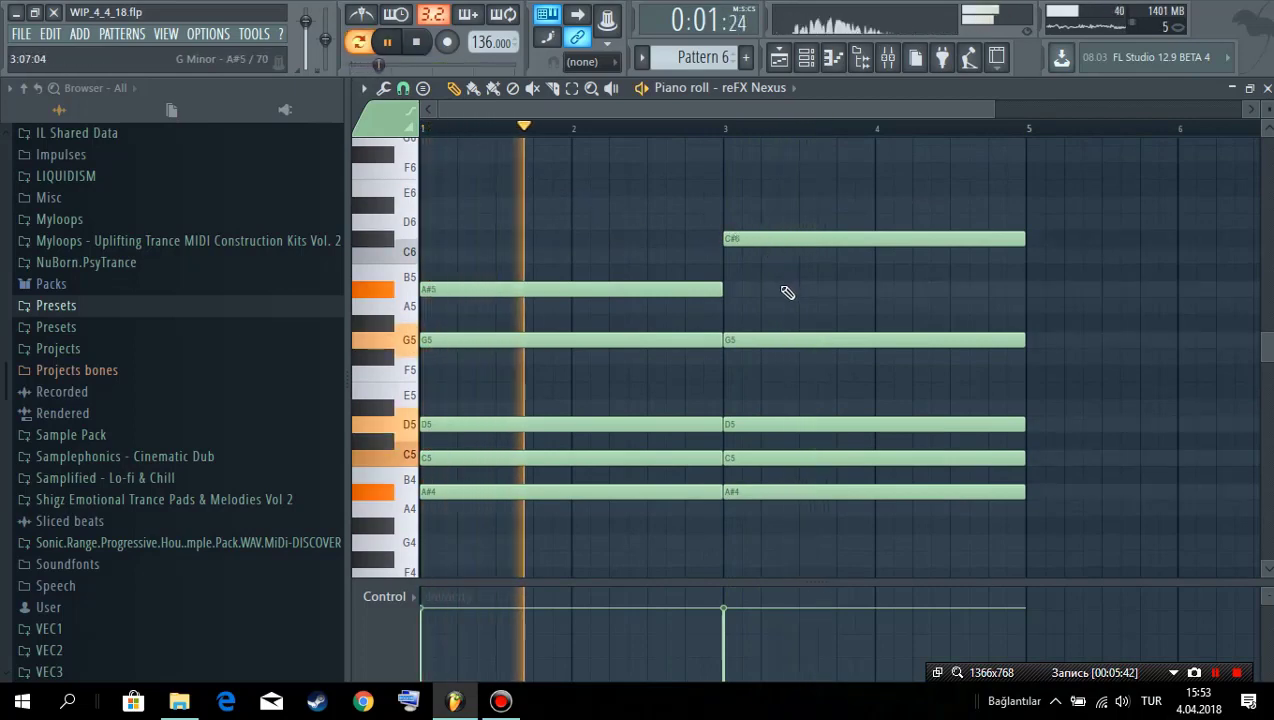
Step: Raise the G5 of Pattern 6's second chord to A#5 and its C#6 to D6, and play the pattern
{"action": "left_click_drag", "start_coordinate": [770, 339], "coordinate": [760, 285]}
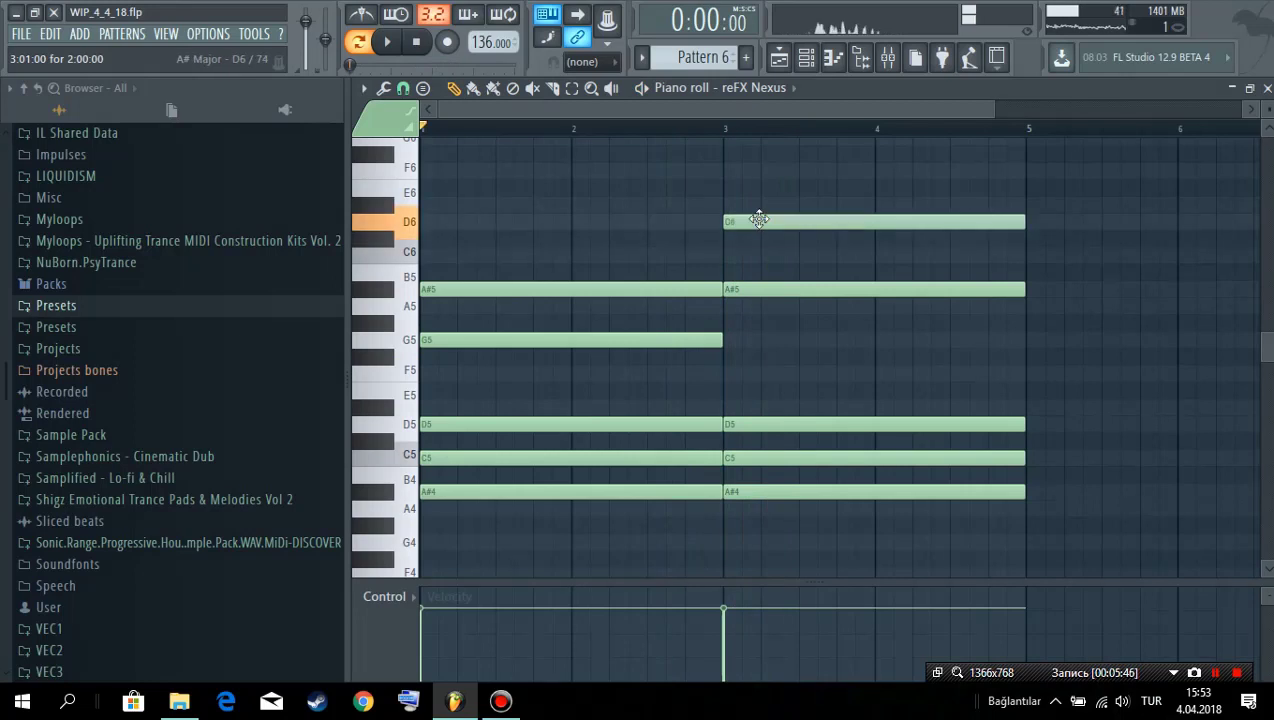
{"action": "left_click_drag", "start_coordinate": [759, 220], "coordinate": [762, 277]}
{"action": "key", "text": "space"}
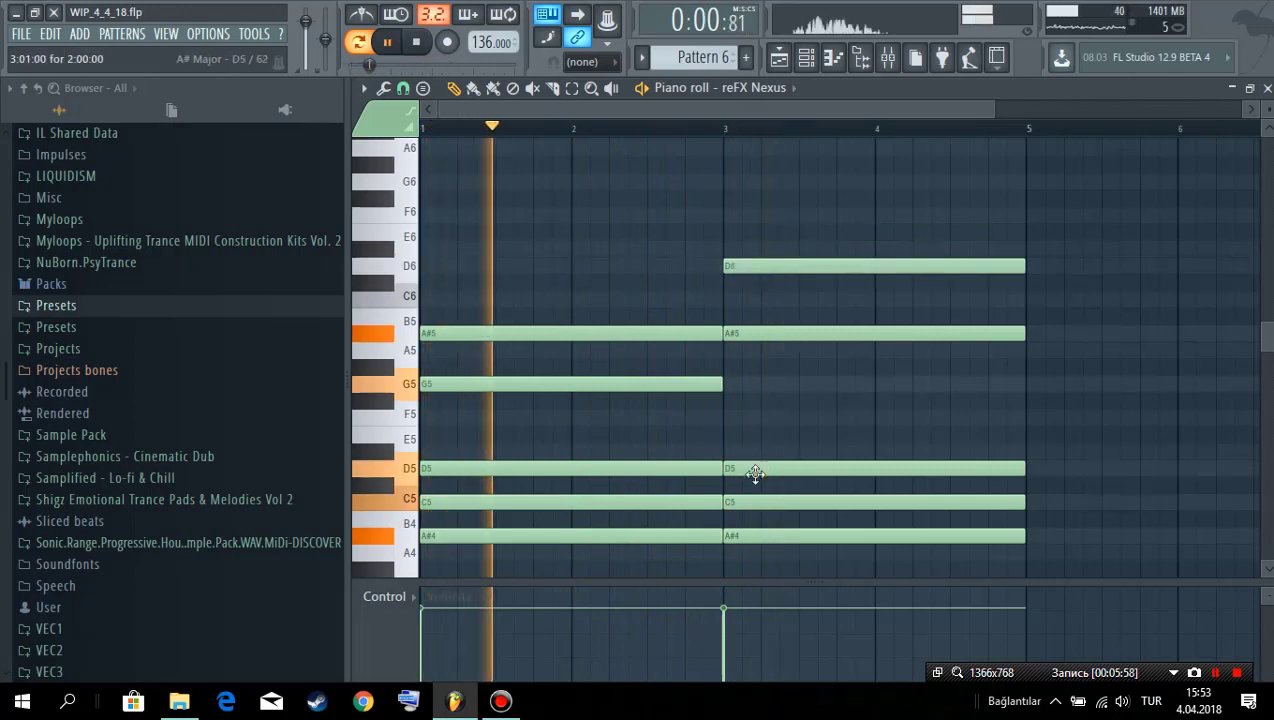
Step: Raise the second chord's D5 to G5, C5 to D5 and A#4 to C5, and save the project
{"action": "left_click_drag", "start_coordinate": [754, 470], "coordinate": [751, 390]}
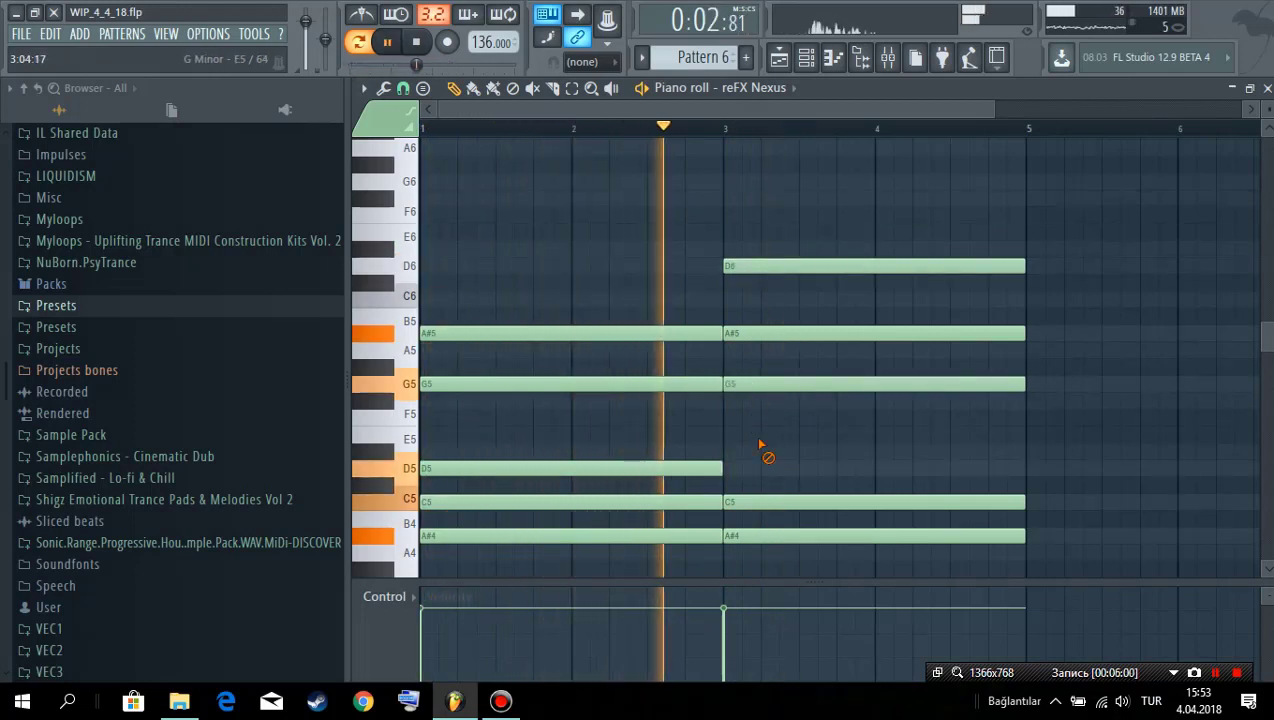
{"action": "key", "text": "space"}
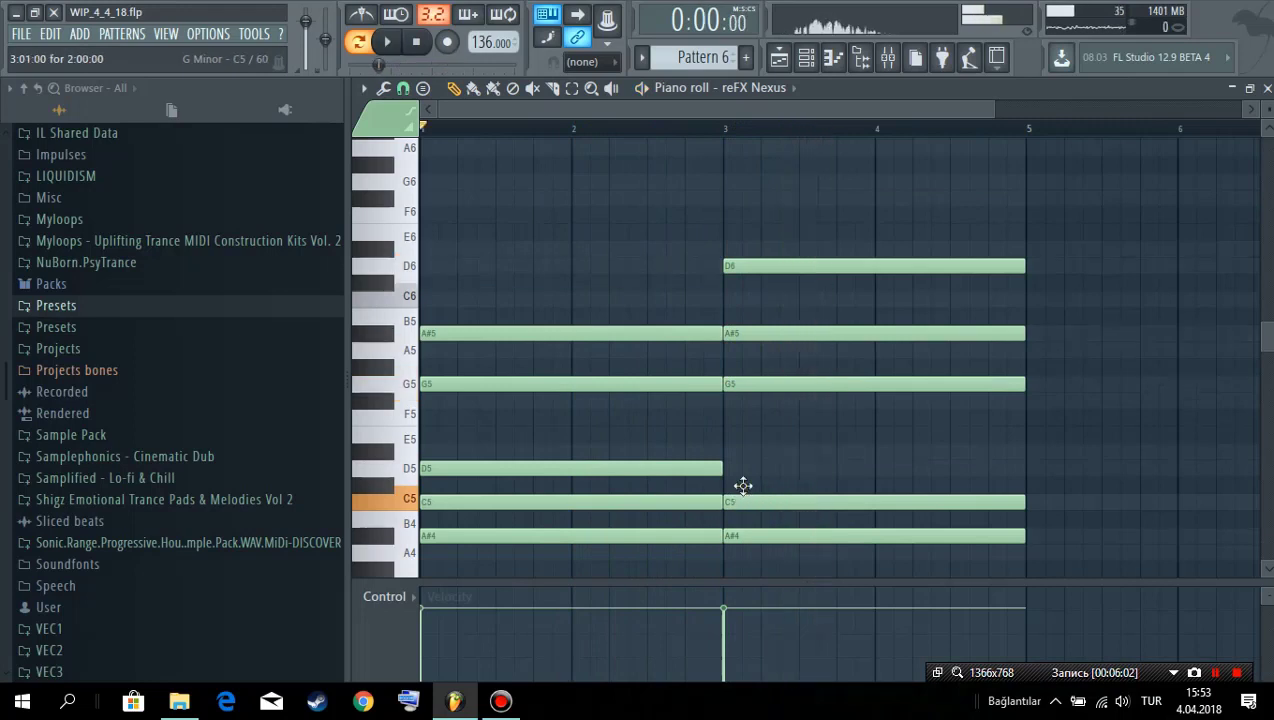
{"action": "left_click_drag", "start_coordinate": [742, 492], "coordinate": [742, 460]}
{"action": "left_click_drag", "start_coordinate": [756, 538], "coordinate": [754, 495]}
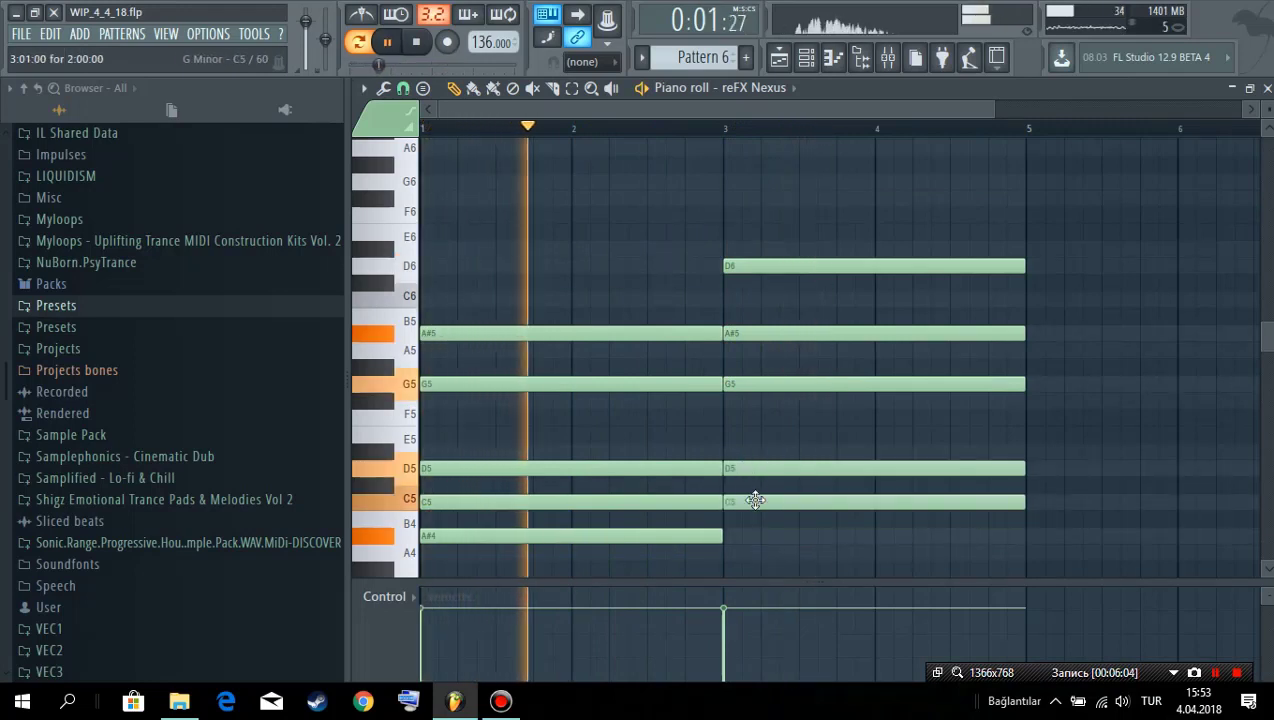
{"action": "key", "text": "ctrl+s"}
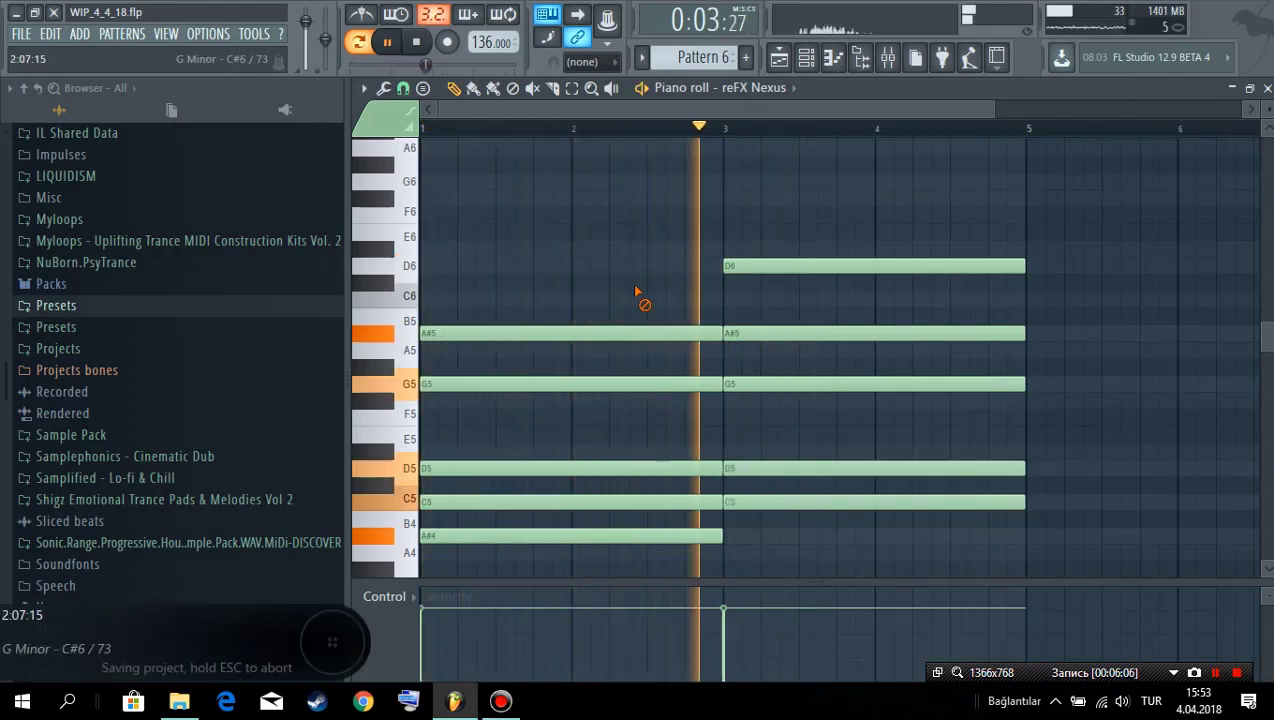
{"action": "key", "text": "space"}
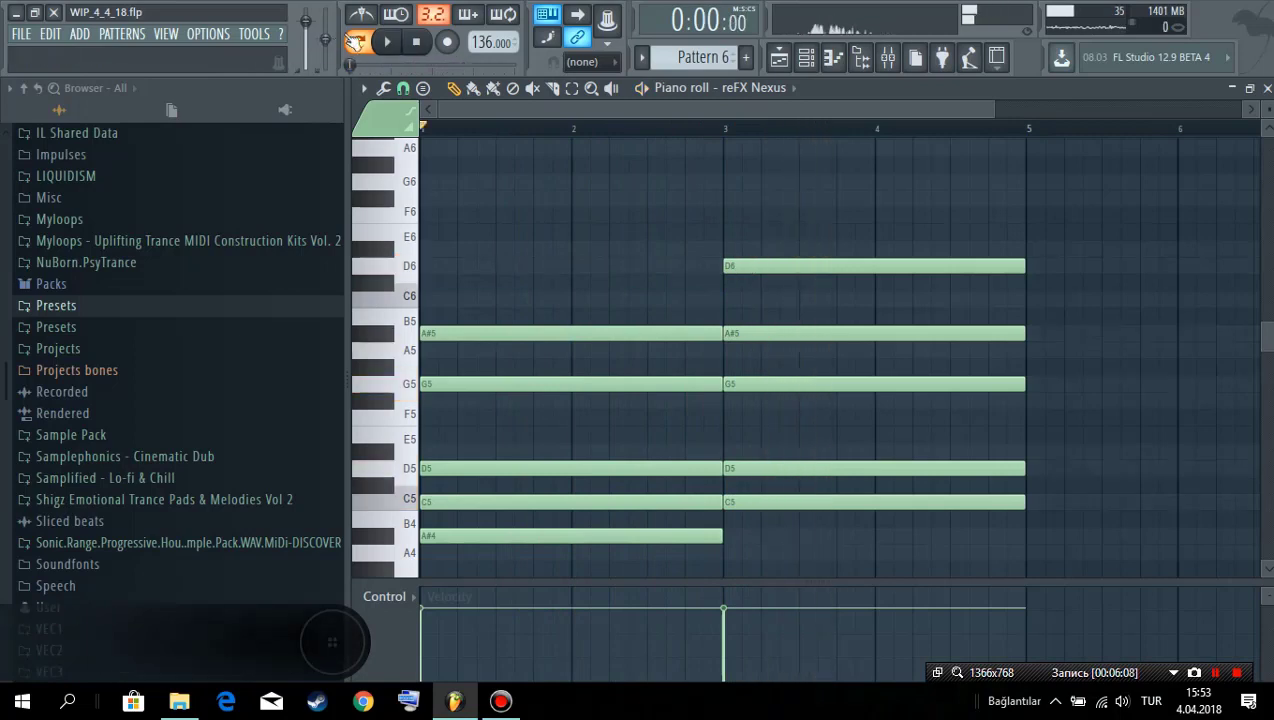
Step: Switch to song mode, play the whole arrangement from the playlist and save the project
{"action": "left_click", "coordinate": [355, 41]}
{"action": "key", "text": "space"}
{"action": "left_click", "coordinate": [779, 57]}
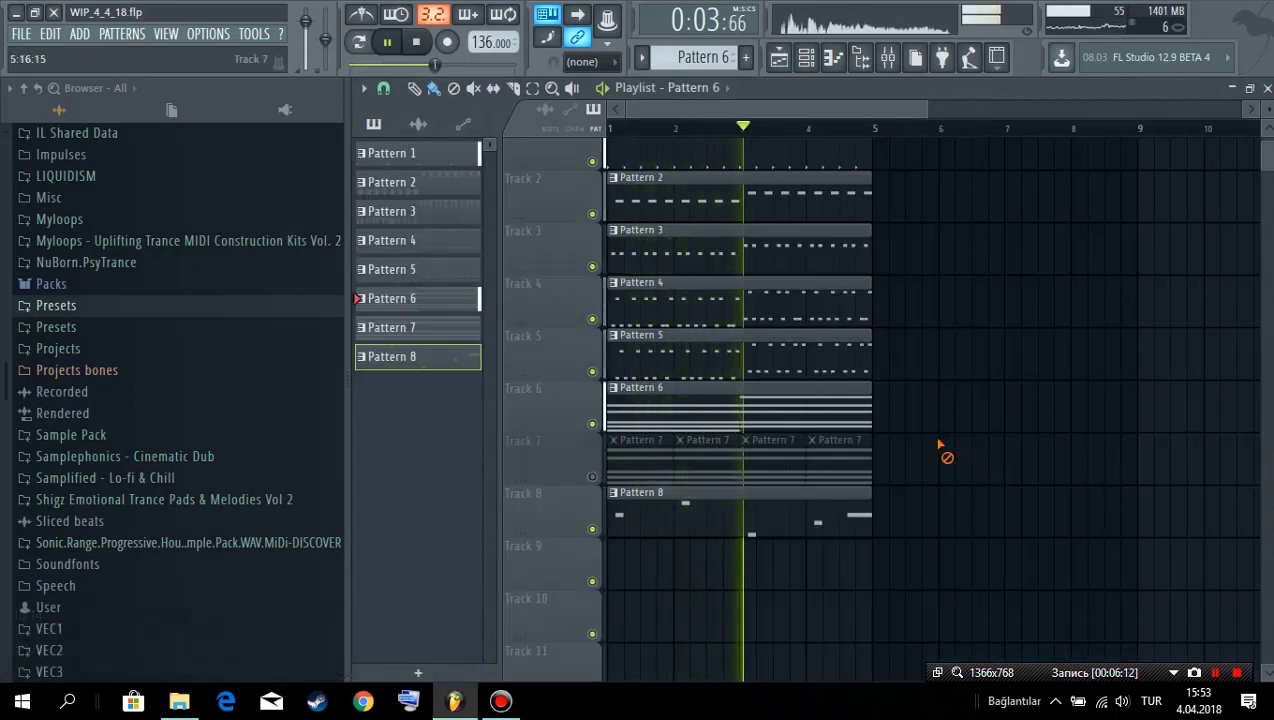
{"action": "key", "text": "ctrl+s"}
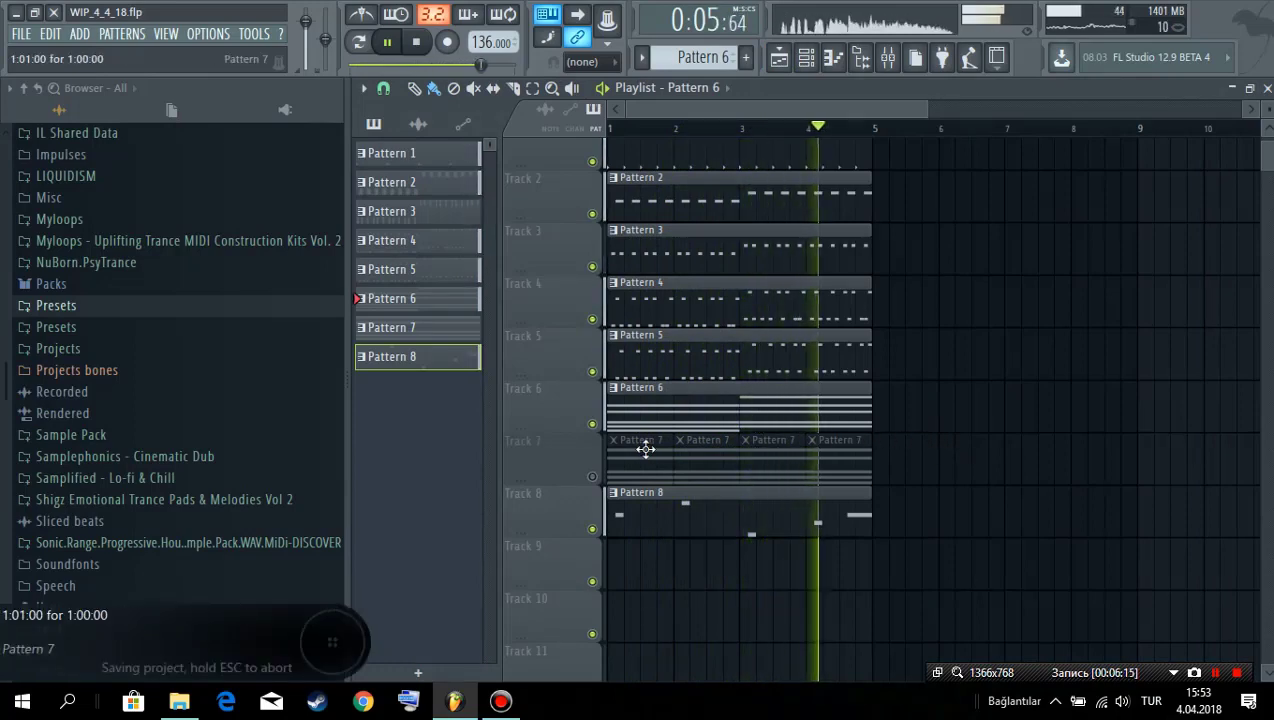
Step: Unmute track 7 and delete the Pattern 7 clips from bars 2 to 4 in the playlist
{"action": "left_click", "coordinate": [593, 478]}
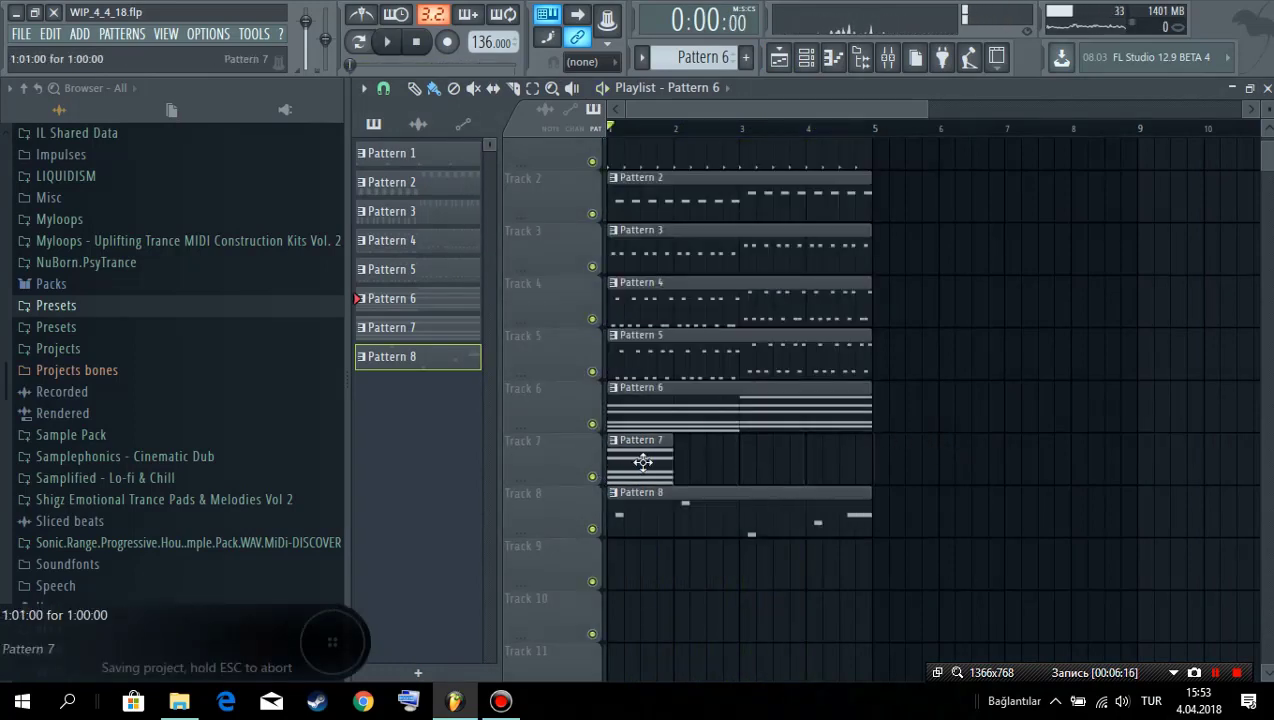
{"action": "double_click", "coordinate": [642, 461]}
{"action": "left_click", "coordinate": [781, 60]}
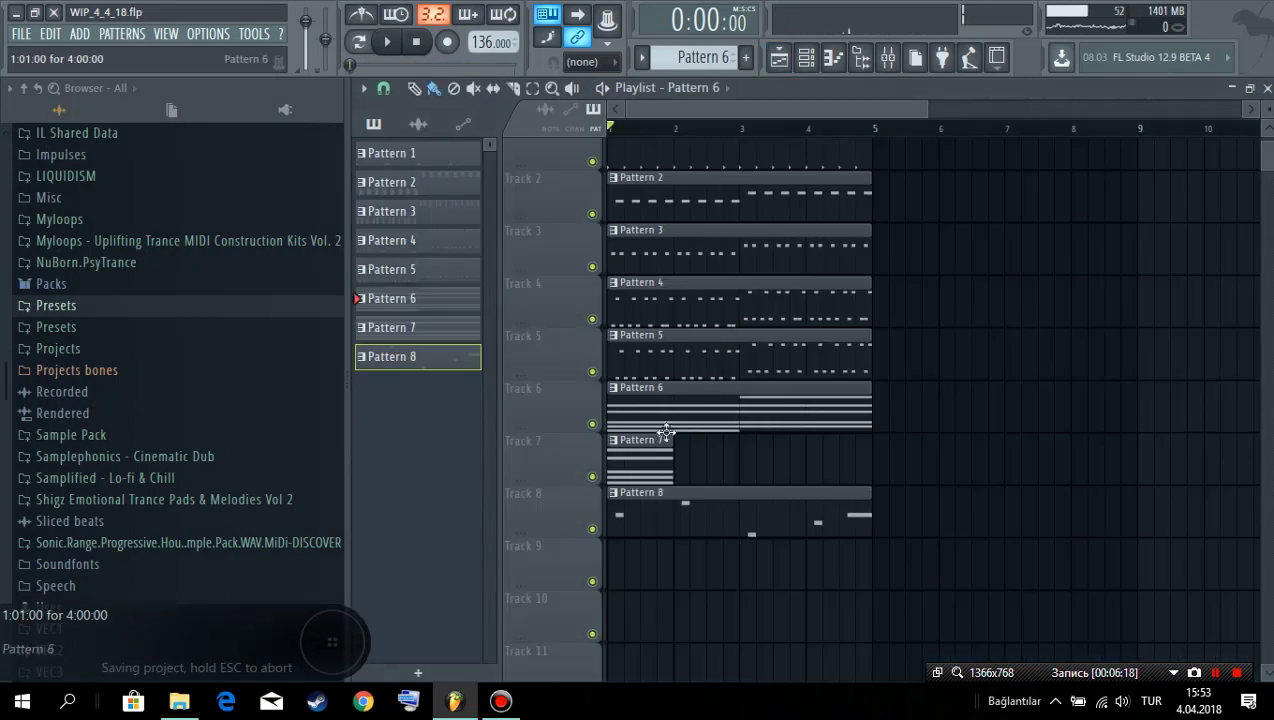
Step: Open Pattern 7 and replace its one-bar chord with the two two-bar chords of Pattern 6
{"action": "double_click", "coordinate": [673, 457]}
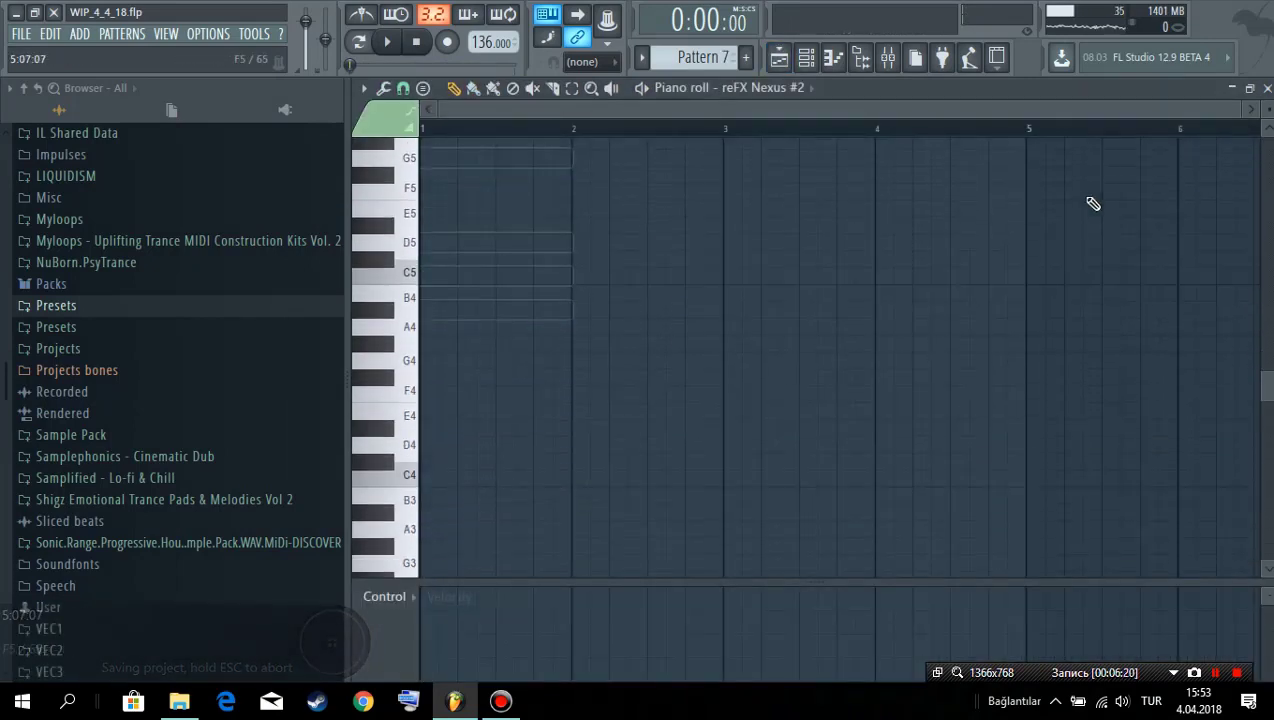
{"action": "key", "text": "ctrl+b"}
{"action": "key", "text": "space"}
{"action": "key", "text": "ctrl+d"}
{"action": "scroll", "coordinate": [620, 470], "scroll_direction": "up", "scroll_amount": 3}
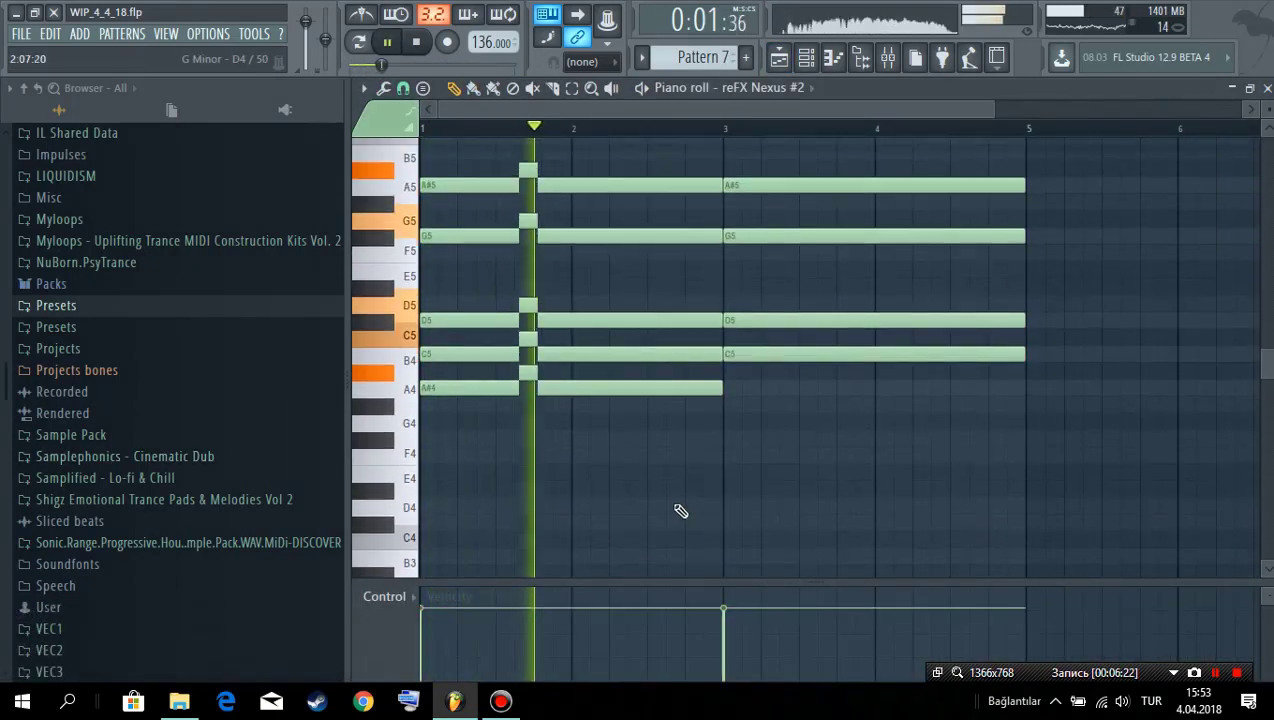
{"action": "scroll", "coordinate": [700, 495], "scroll_direction": "down", "scroll_amount": 2}
{"action": "scroll", "coordinate": [790, 489], "scroll_direction": "down", "scroll_amount": 1}
{"action": "scroll", "coordinate": [810, 548], "scroll_direction": "up", "scroll_amount": 3}
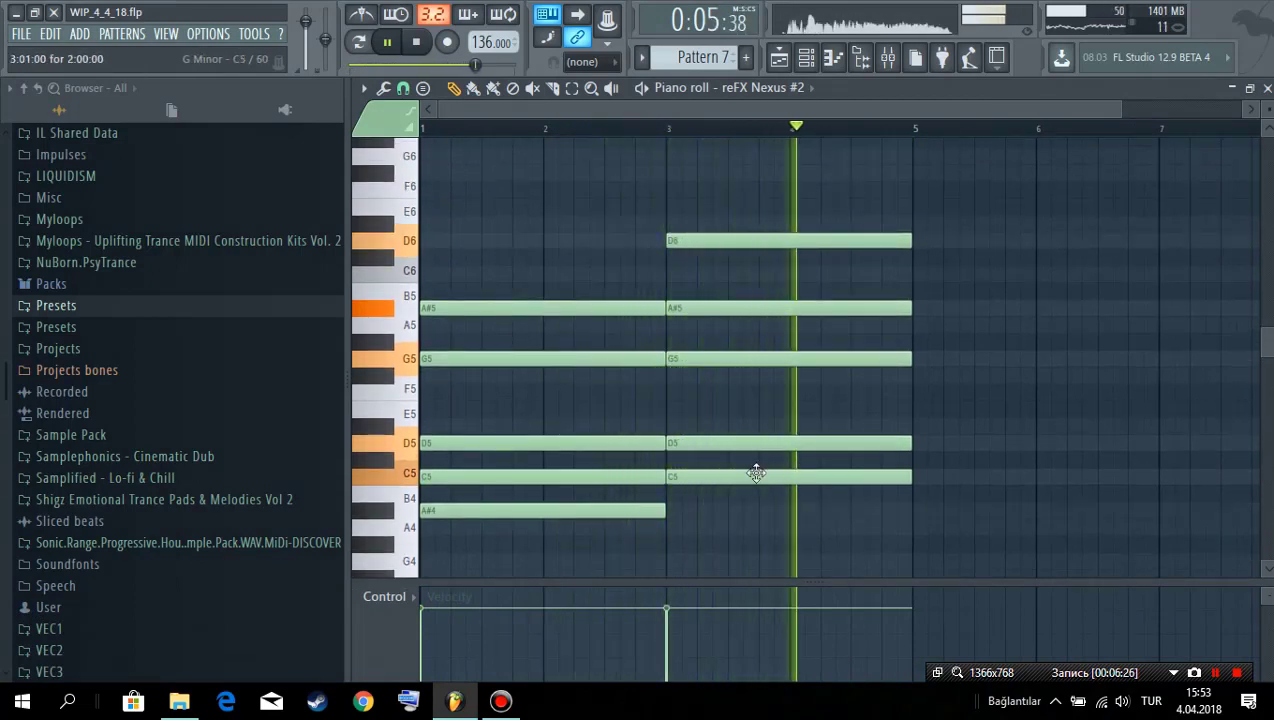
Step: Play Pattern 7 on its own in pattern mode, return to the playlist and save the project
{"action": "key", "text": "space"}
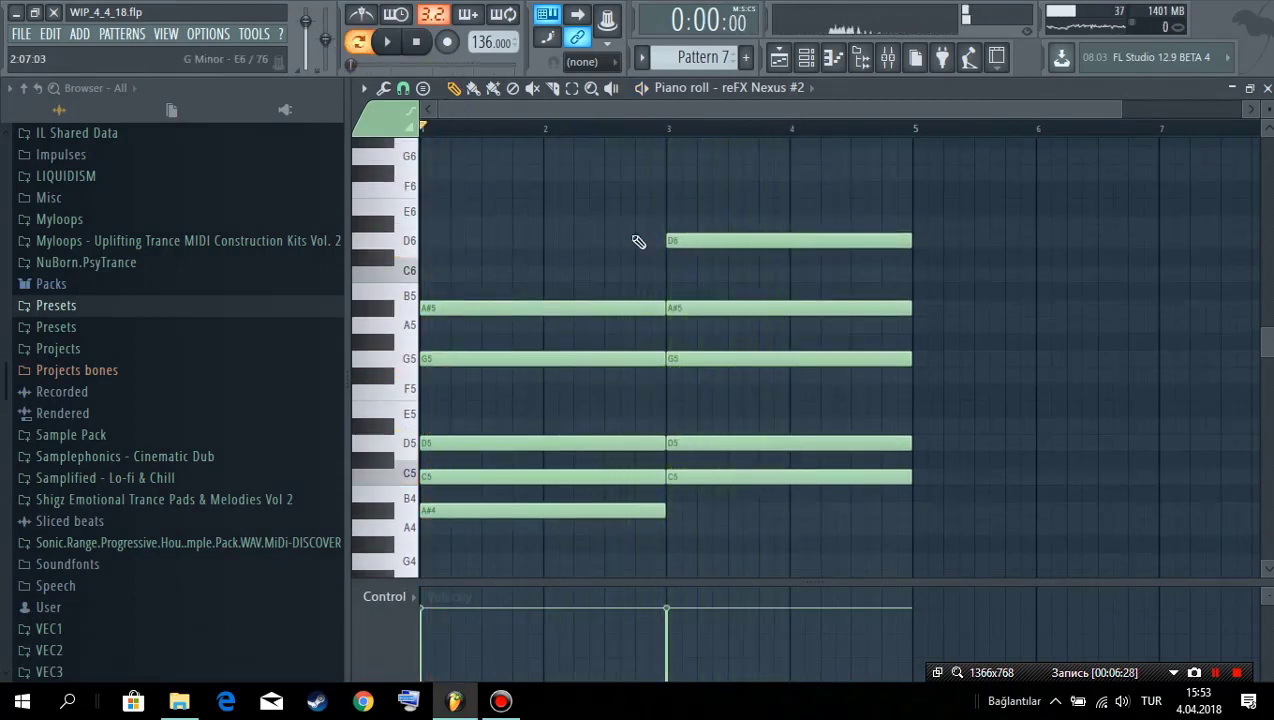
{"action": "key", "text": "space"}
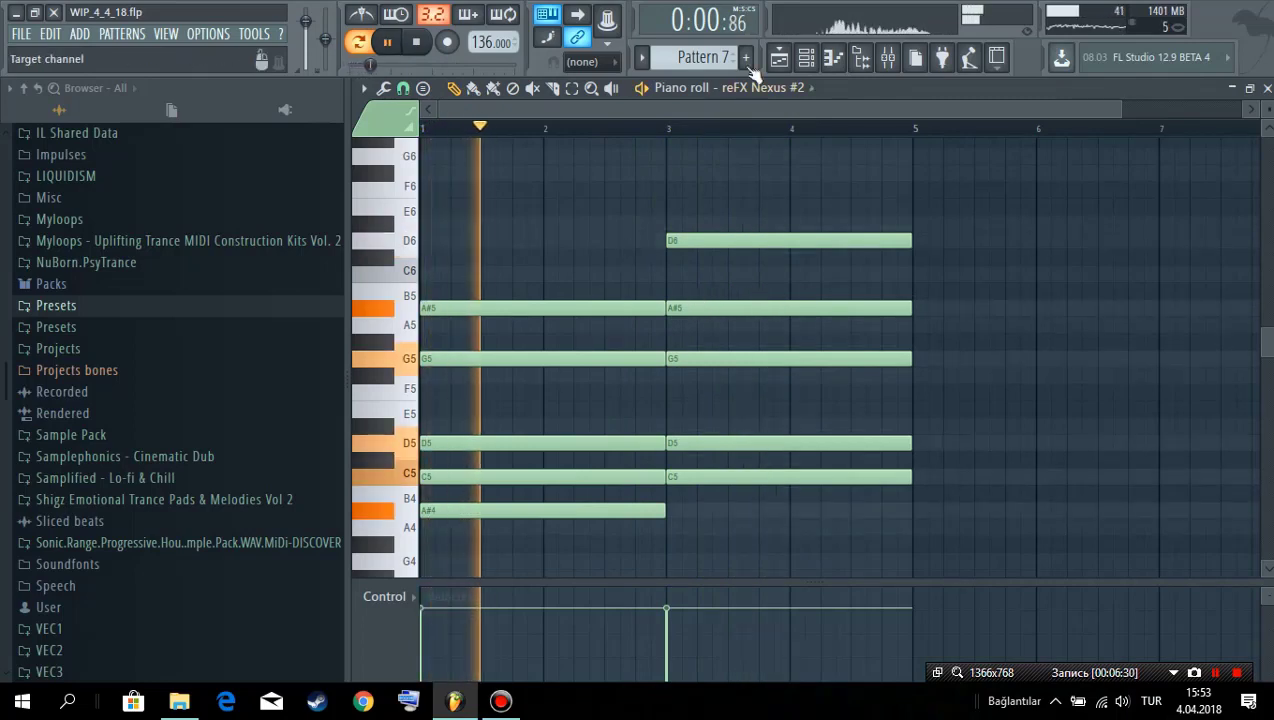
{"action": "key", "text": "F5"}
{"action": "key", "text": "ctrl+s"}
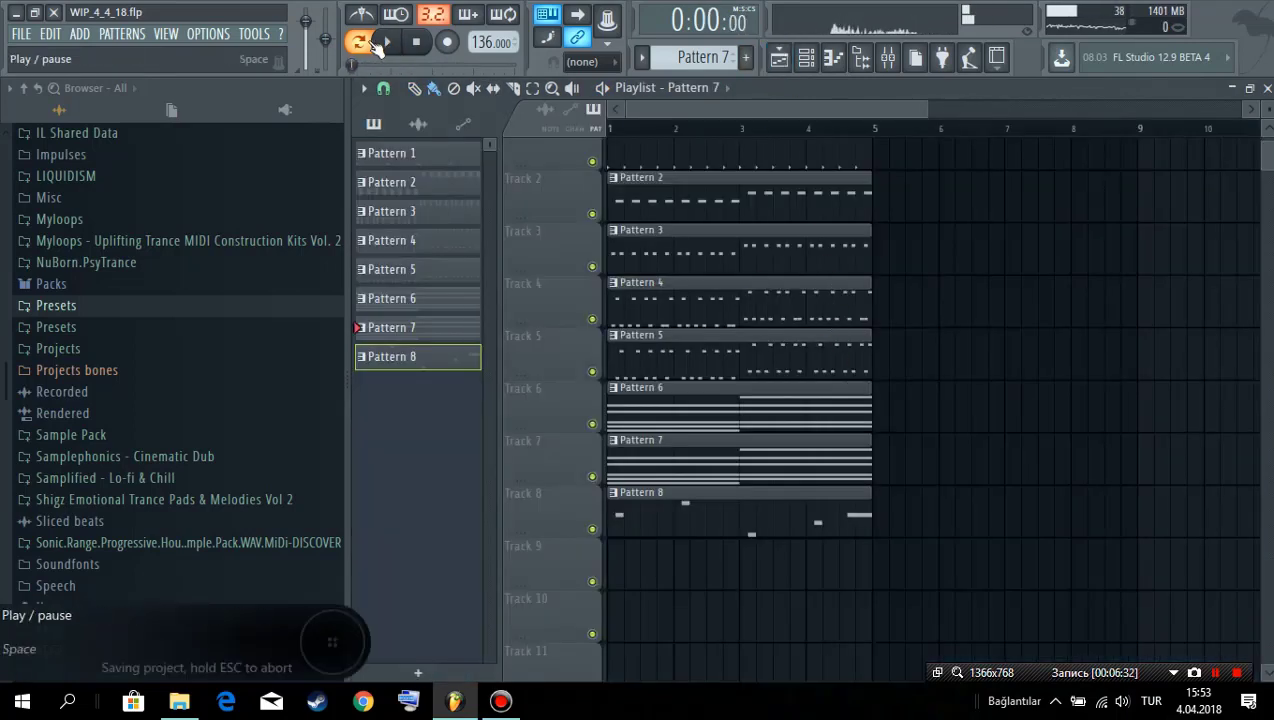
Step: Play the whole song while checking the mixer levels and the playlist, and save the project
{"action": "key", "text": "F9"}
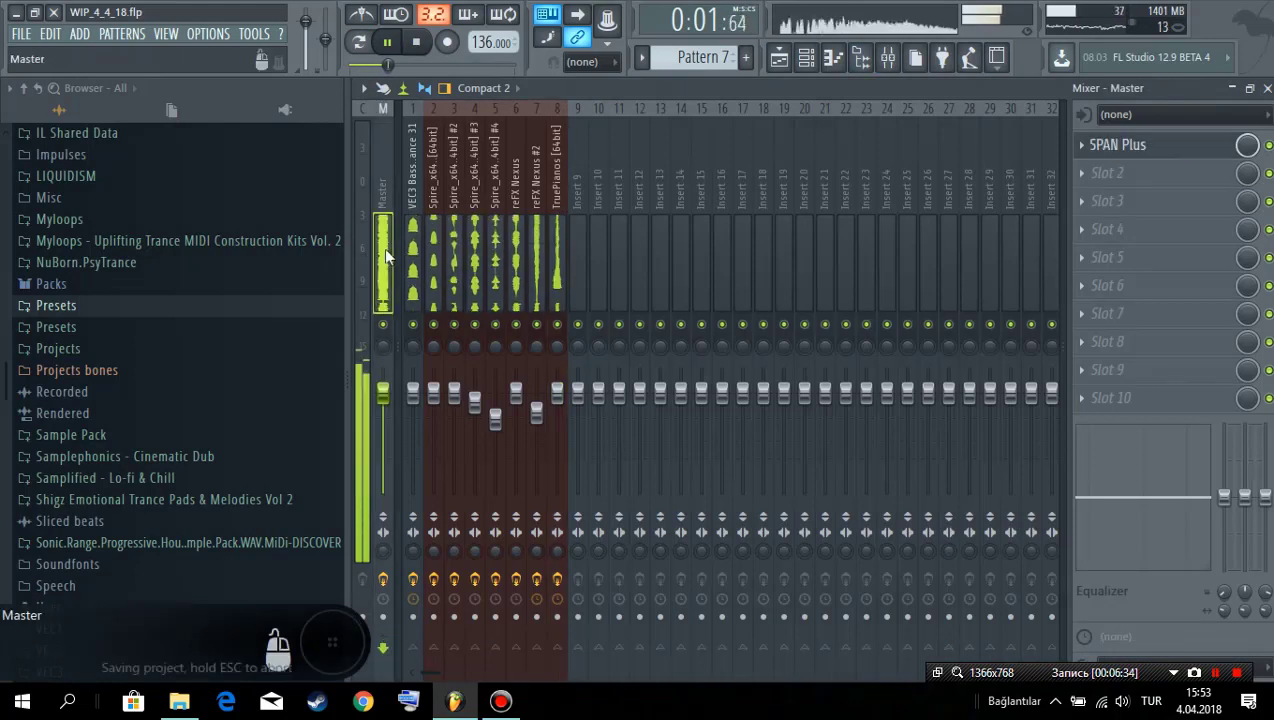
{"action": "left_click", "coordinate": [790, 57]}
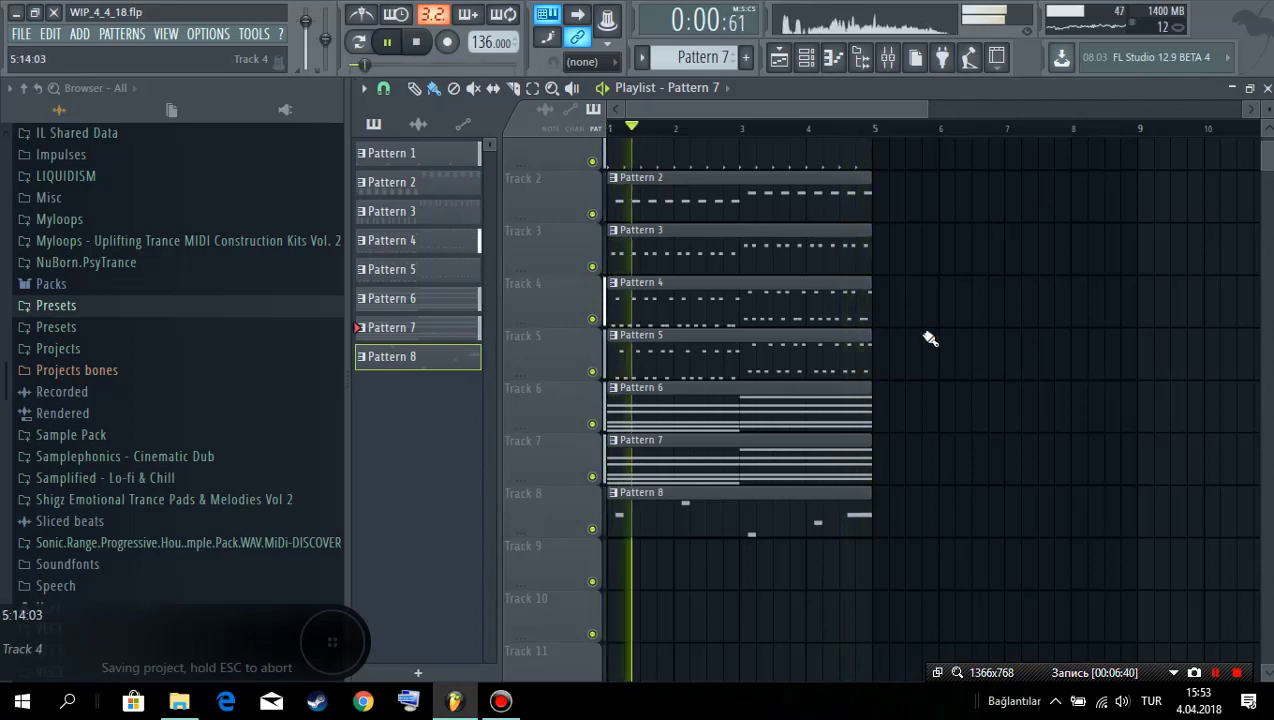
{"action": "scroll", "coordinate": [930, 347], "scroll_direction": "up", "scroll_amount": 1}
{"action": "scroll", "coordinate": [998, 447], "scroll_direction": "up", "scroll_amount": 1, "text": "ctrl"}
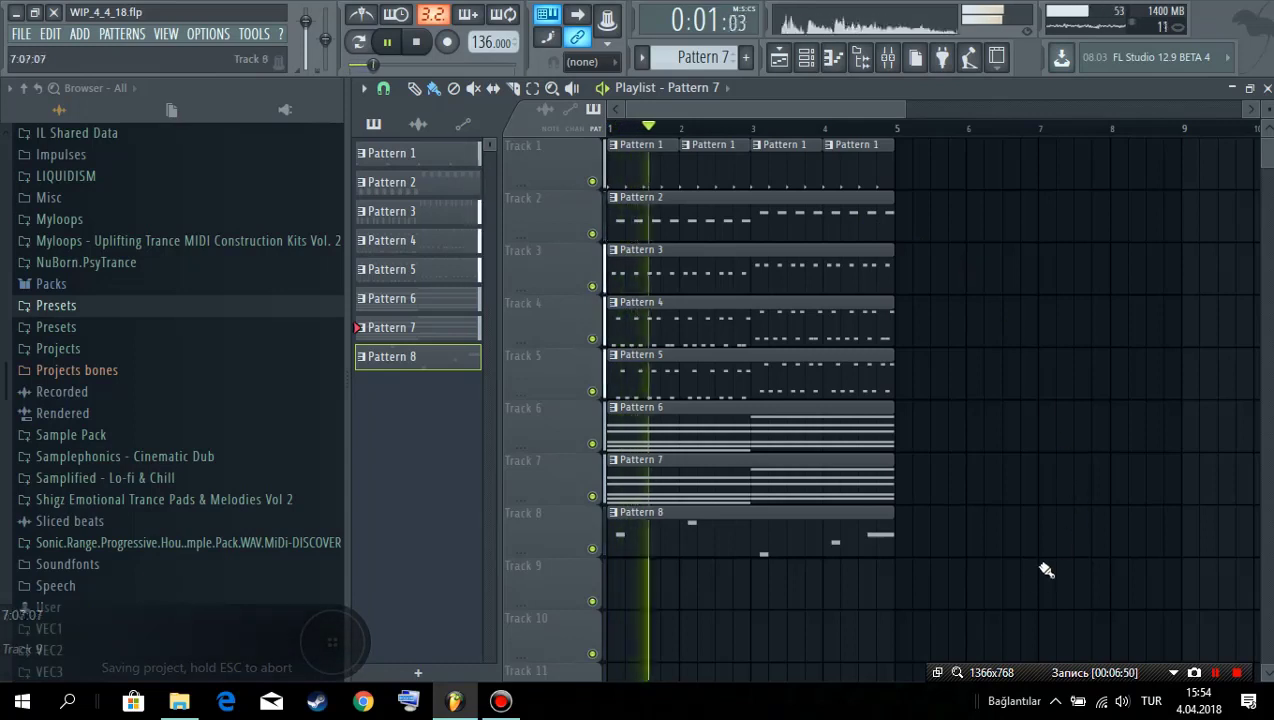
{"action": "scroll", "coordinate": [940, 440], "scroll_direction": "down", "scroll_amount": 2}
{"action": "scroll", "coordinate": [988, 399], "scroll_direction": "down", "scroll_amount": 1}
{"action": "key", "text": "ctrl+s"}
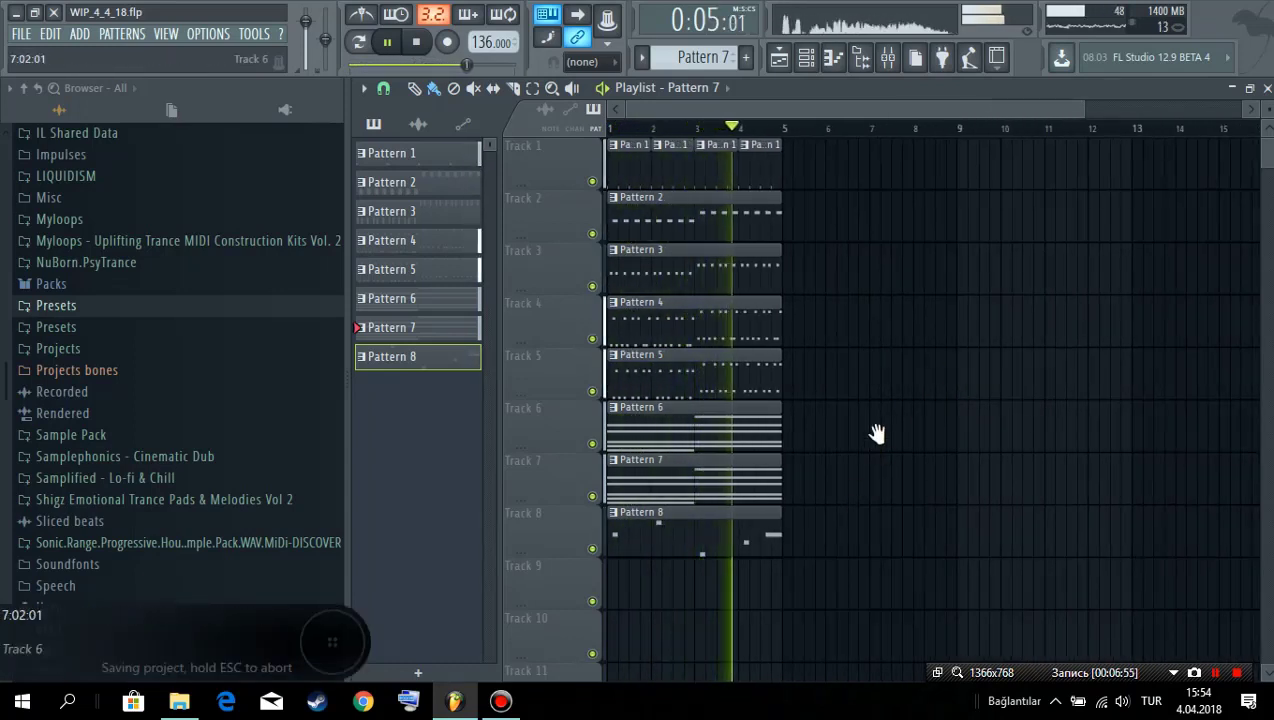
{"action": "key", "text": "space"}
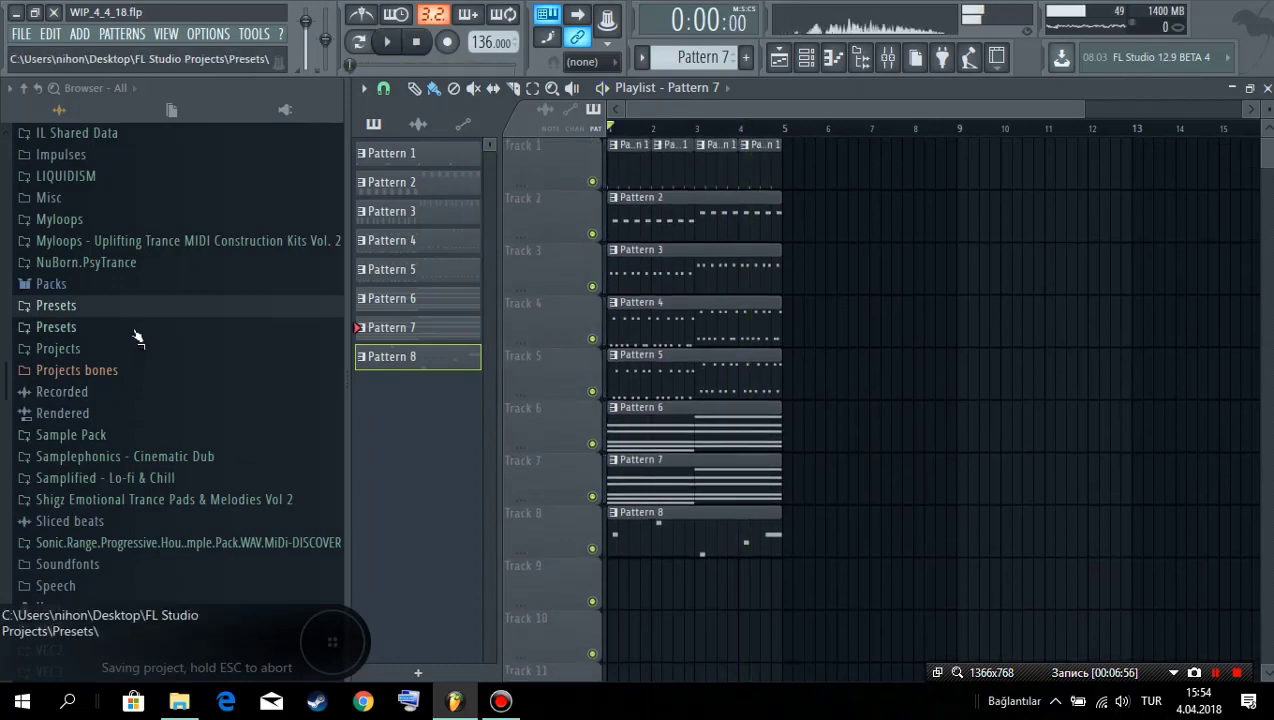
Step: Browse the VEC3 cymbal samples to the VEC3 HH Closed folder and preview VEC3 Cymbals HH Closed 12
{"action": "scroll", "coordinate": [150, 430], "scroll_direction": "down", "scroll_amount": 5}
{"action": "left_click", "coordinate": [143, 438]}
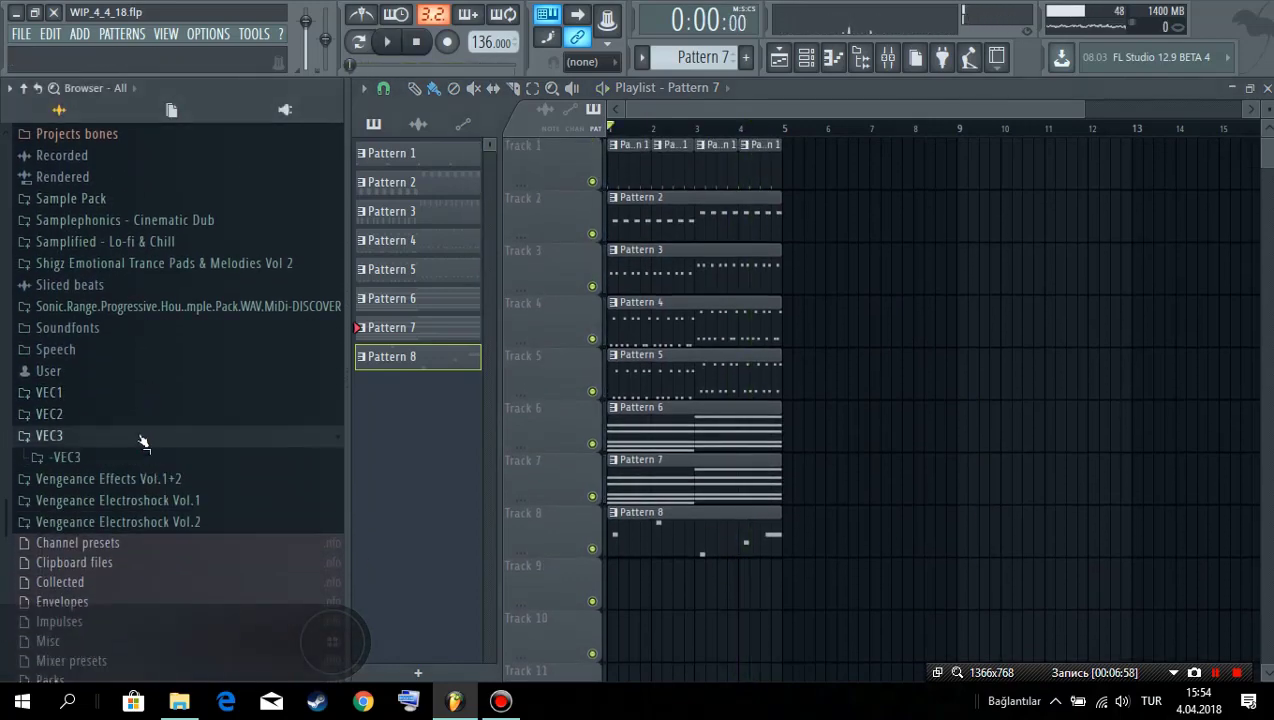
{"action": "left_click", "coordinate": [145, 460]}
{"action": "left_click", "coordinate": [165, 506]}
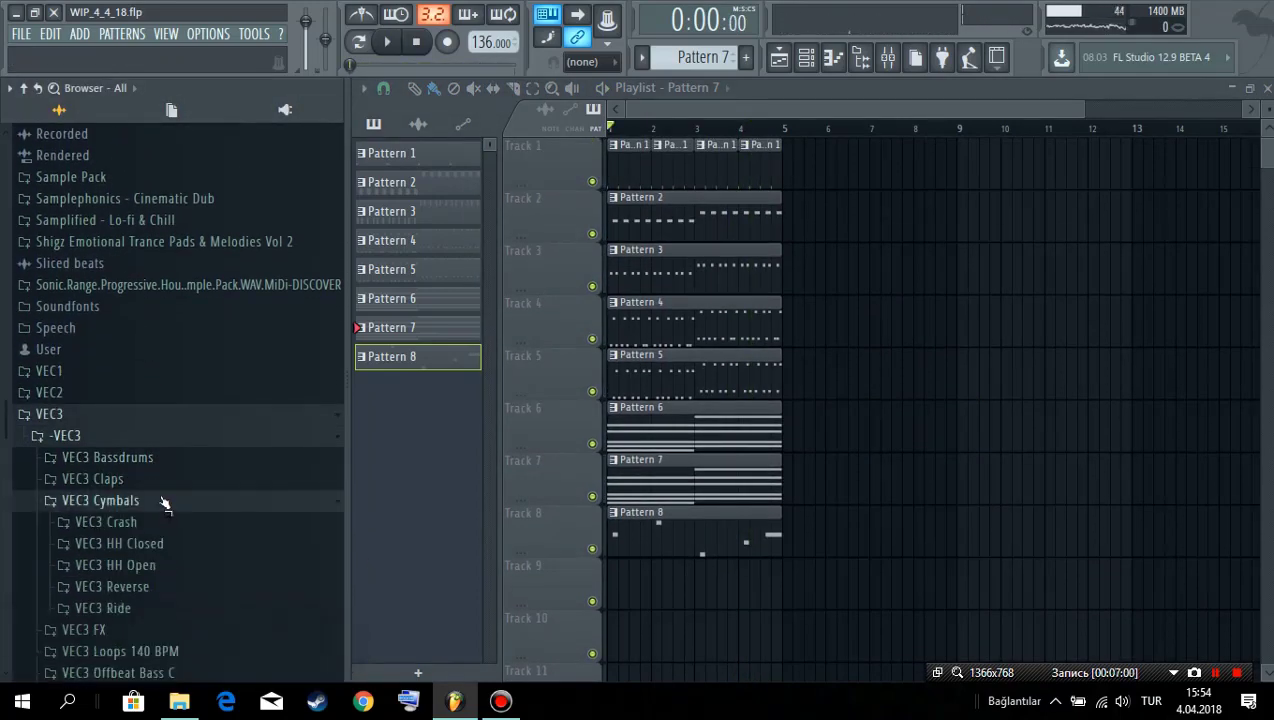
{"action": "left_click", "coordinate": [172, 546]}
{"action": "left_click", "coordinate": [188, 449]}
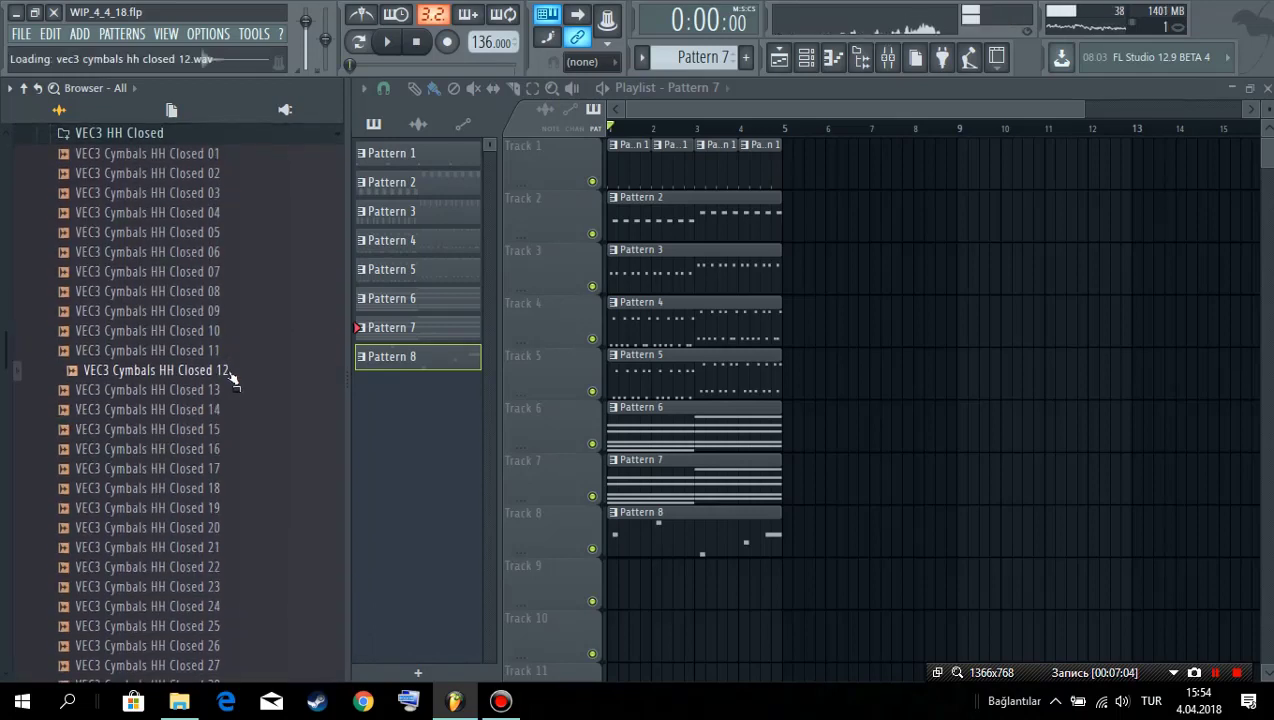
Step: Create Pattern 9, add VEC3 Cymbals HH Closed 04 as a new channel and route it to mixer track 9
{"action": "left_click", "coordinate": [745, 57]}
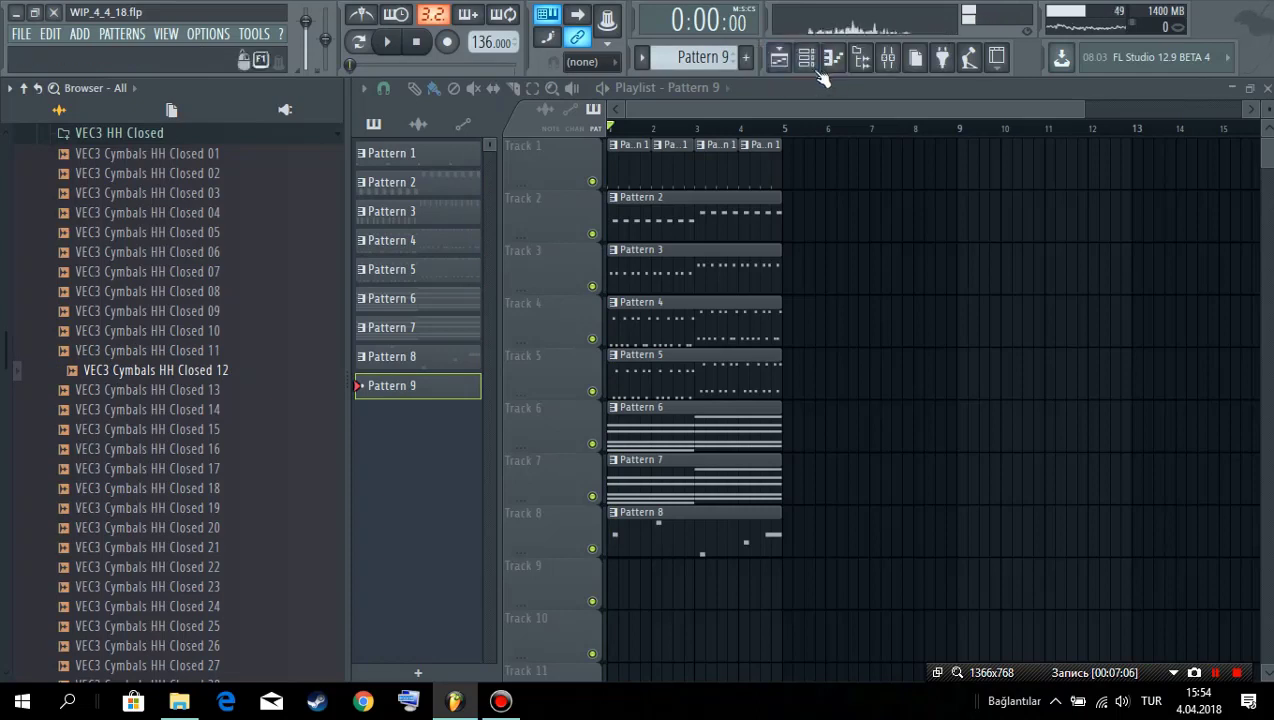
{"action": "left_click", "coordinate": [821, 61]}
{"action": "left_click", "coordinate": [152, 330]}
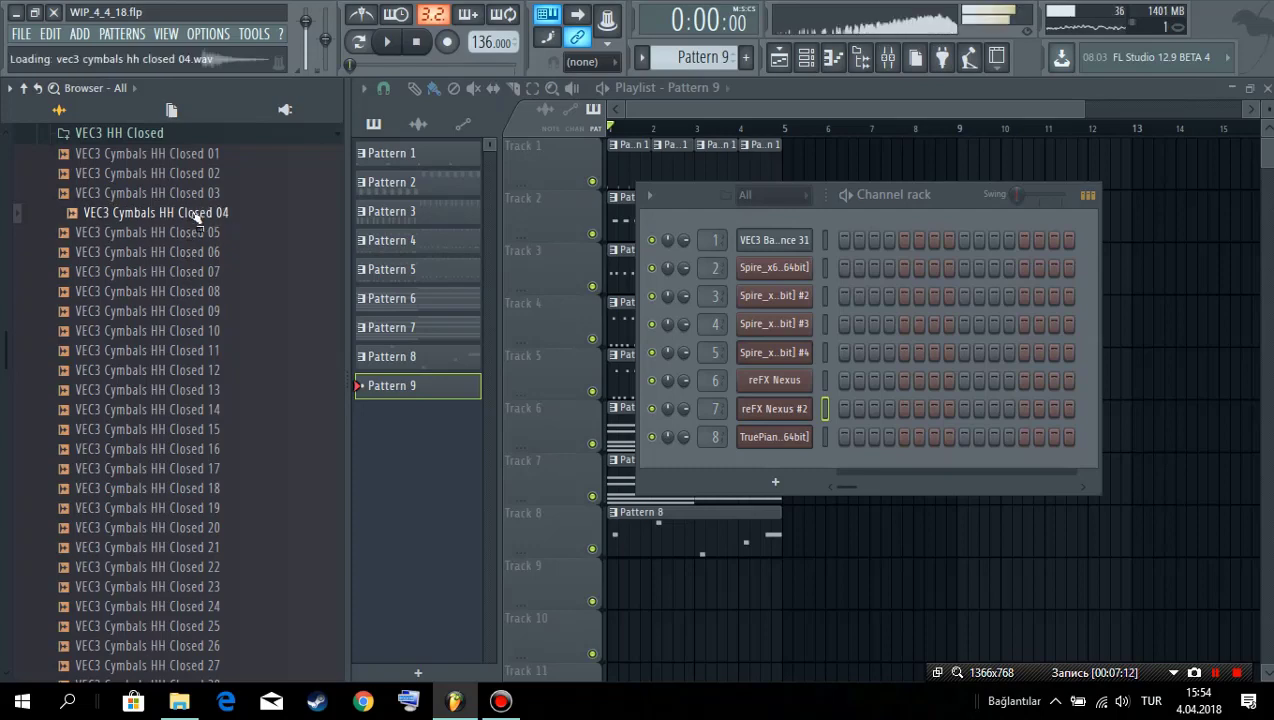
{"action": "left_click_drag", "start_coordinate": [463, 222], "coordinate": [764, 216]}
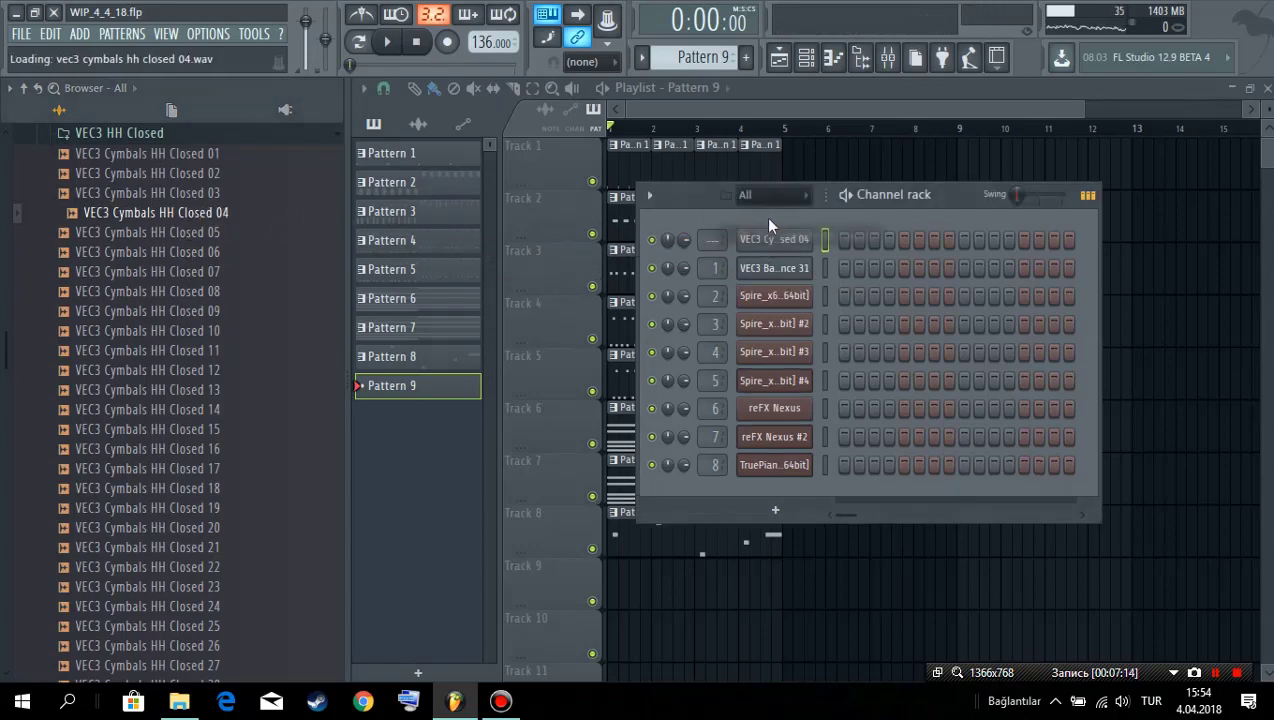
{"action": "left_click", "coordinate": [777, 241]}
{"action": "key", "text": "ctrl+l"}
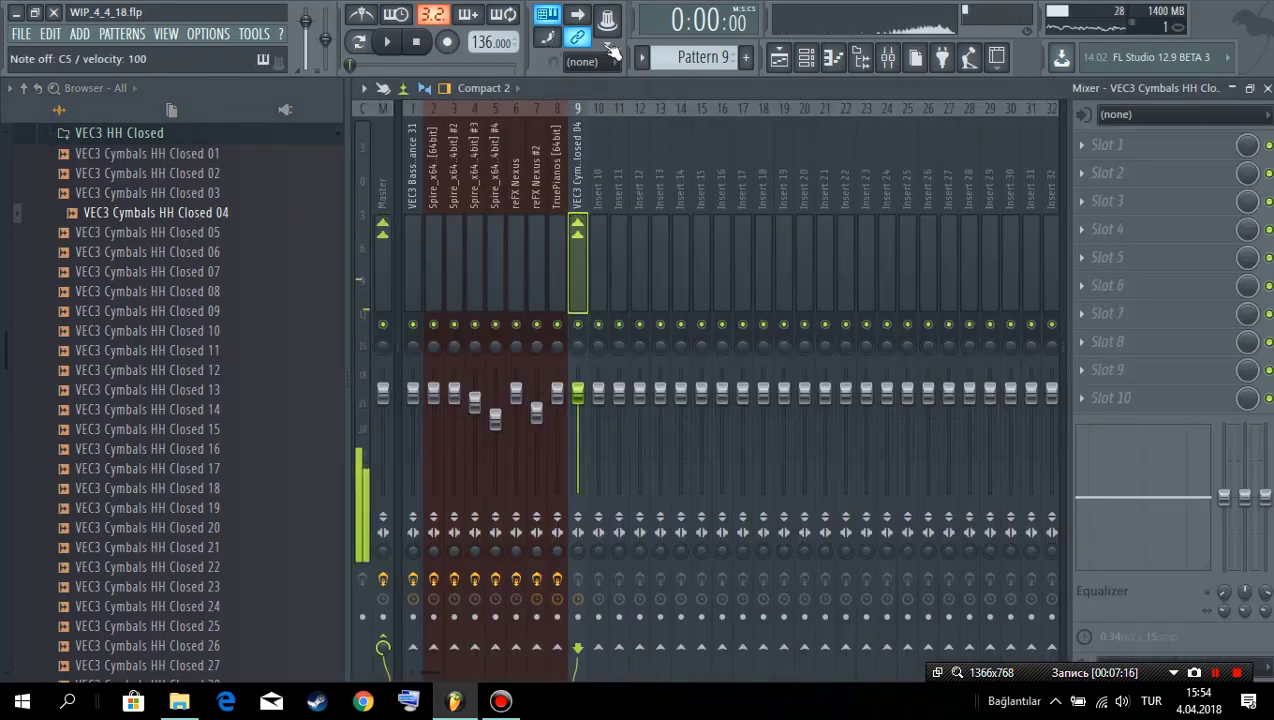
Step: Fill the first four steps of the closed hi-hat channel in Pattern 9 and view them in the piano roll
{"action": "left_click", "coordinate": [855, 57]}
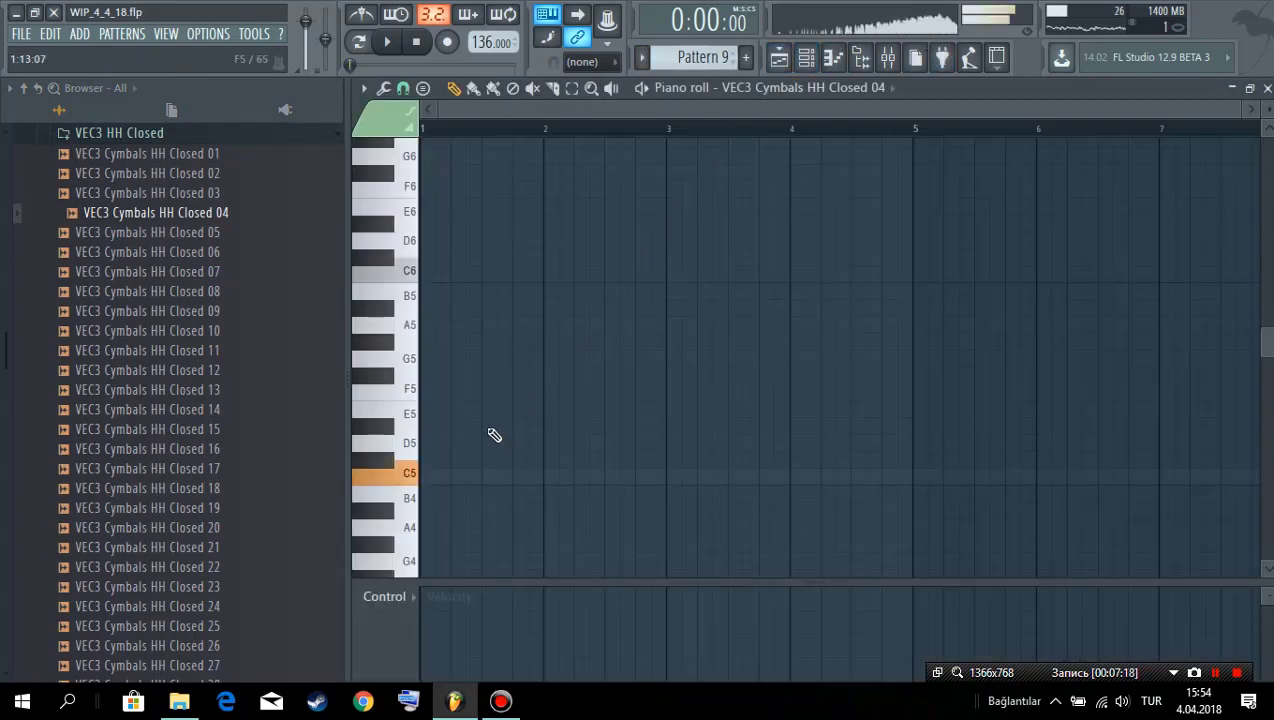
{"action": "left_click", "coordinate": [806, 58]}
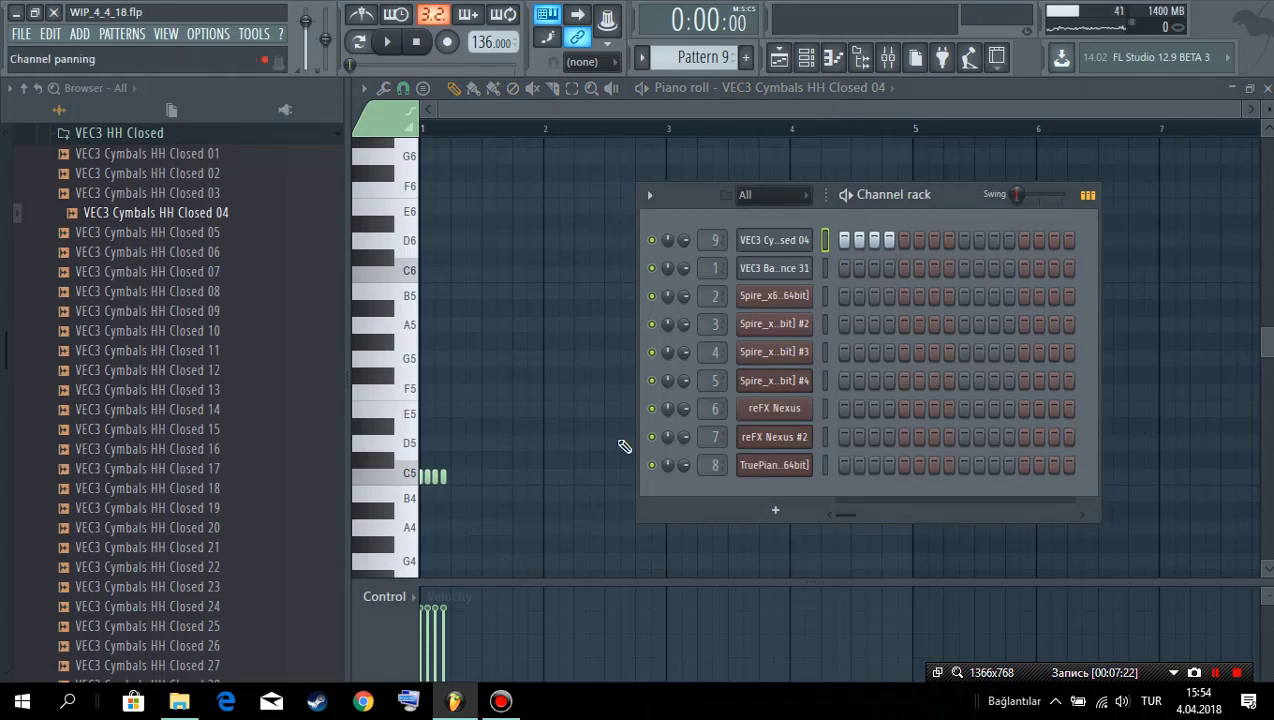
{"action": "scroll", "coordinate": [560, 460], "scroll_direction": "up", "scroll_amount": 2}
{"action": "key", "text": "F6"}
{"action": "scroll", "coordinate": [727, 414], "scroll_direction": "down", "scroll_amount": 1}
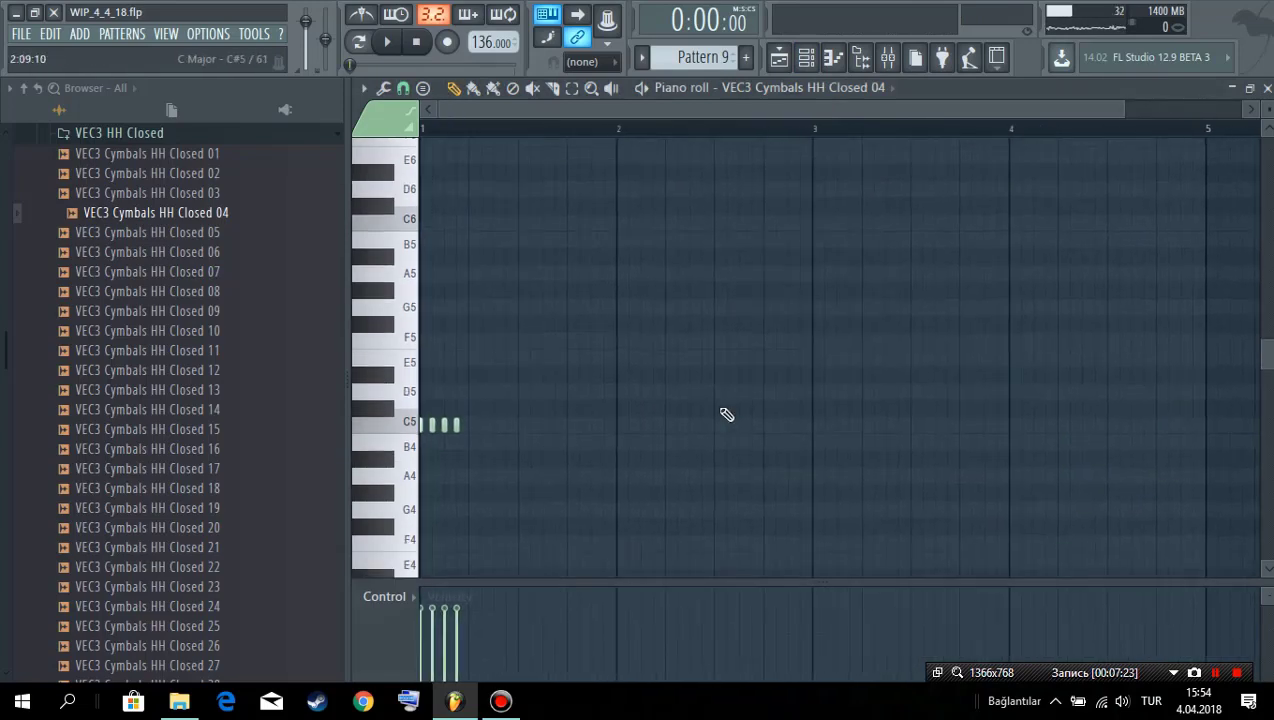
Step: Lengthen the four C5 hi-hat notes to full steps and place Pattern 9 on track 9 at bar 1 in the playlist
{"action": "left_click", "coordinate": [359, 45]}
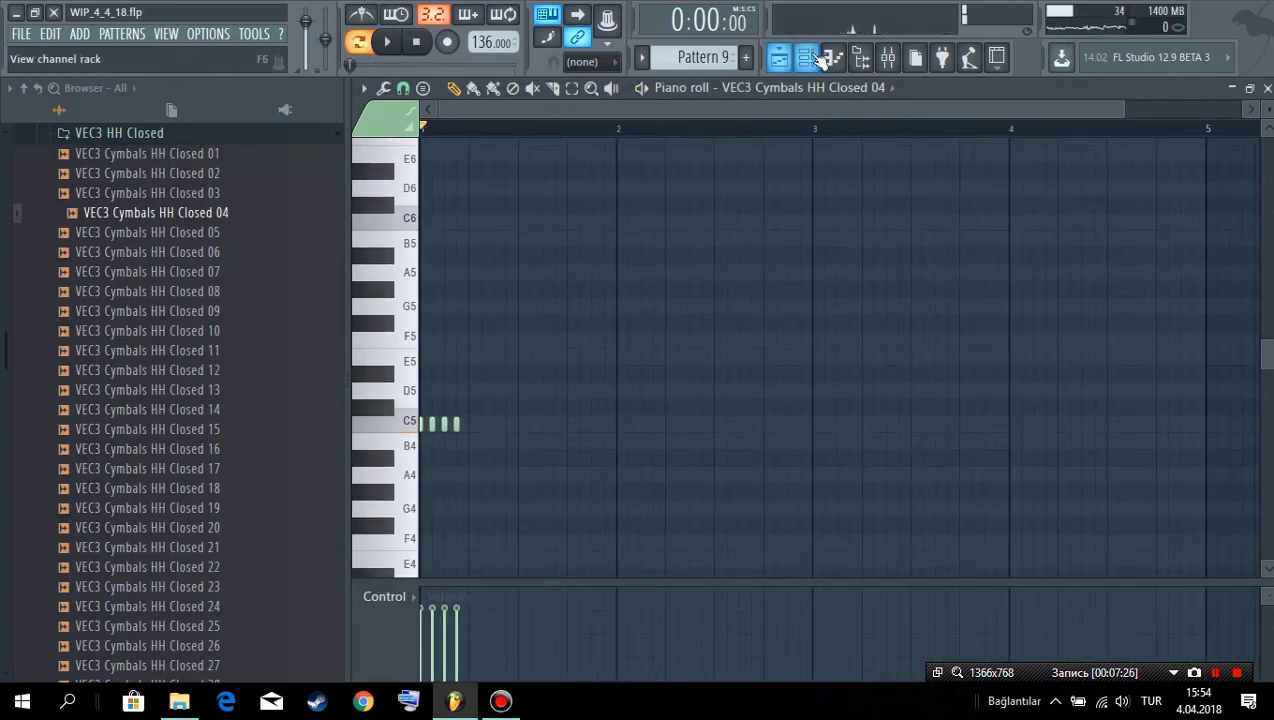
{"action": "left_click", "coordinate": [806, 58]}
{"action": "key", "text": "F6"}
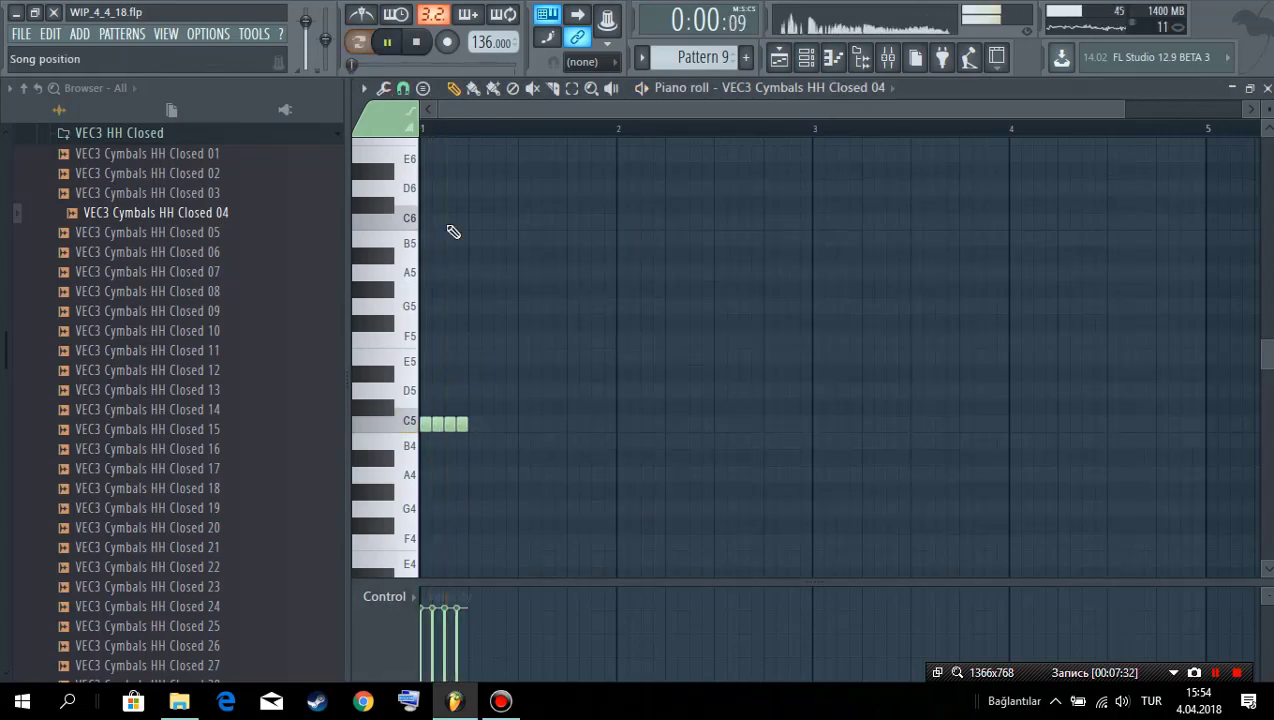
{"action": "left_click", "coordinate": [779, 58]}
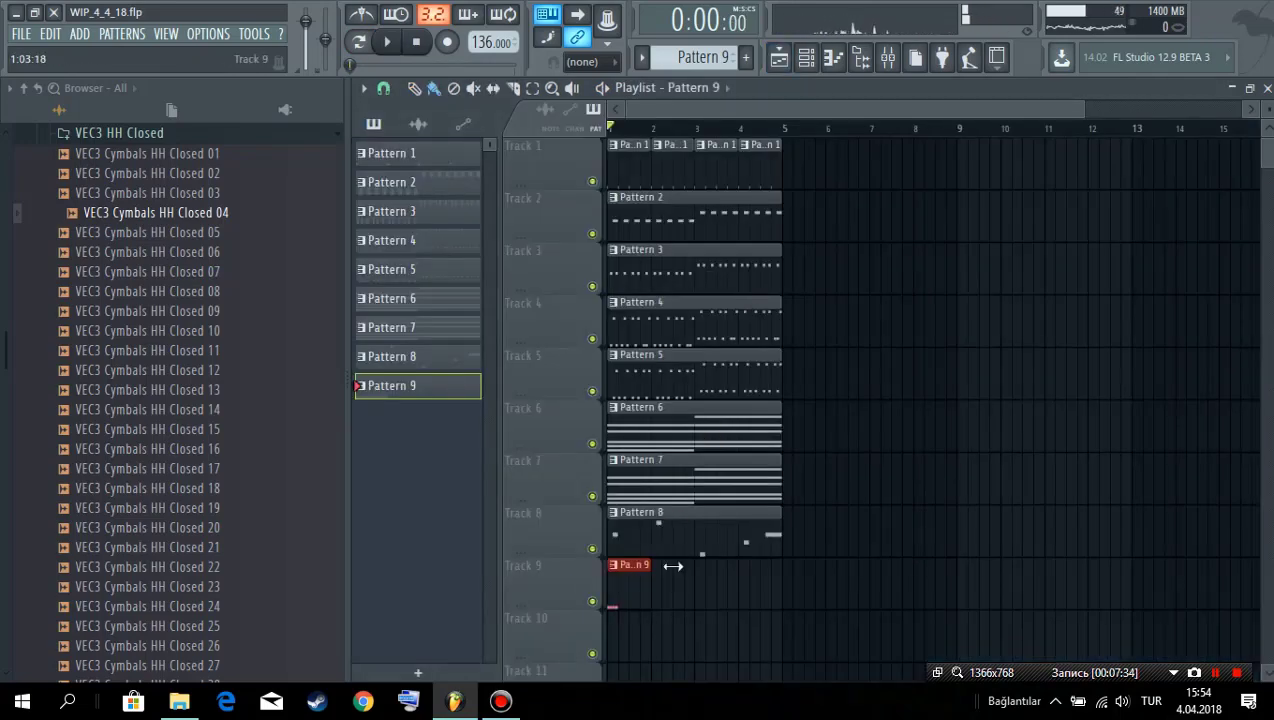
Step: Shape the four C5 hi-hat notes into a rising velocity ramp and repeat the group across the full first bar
{"action": "left_click", "coordinate": [833, 57]}
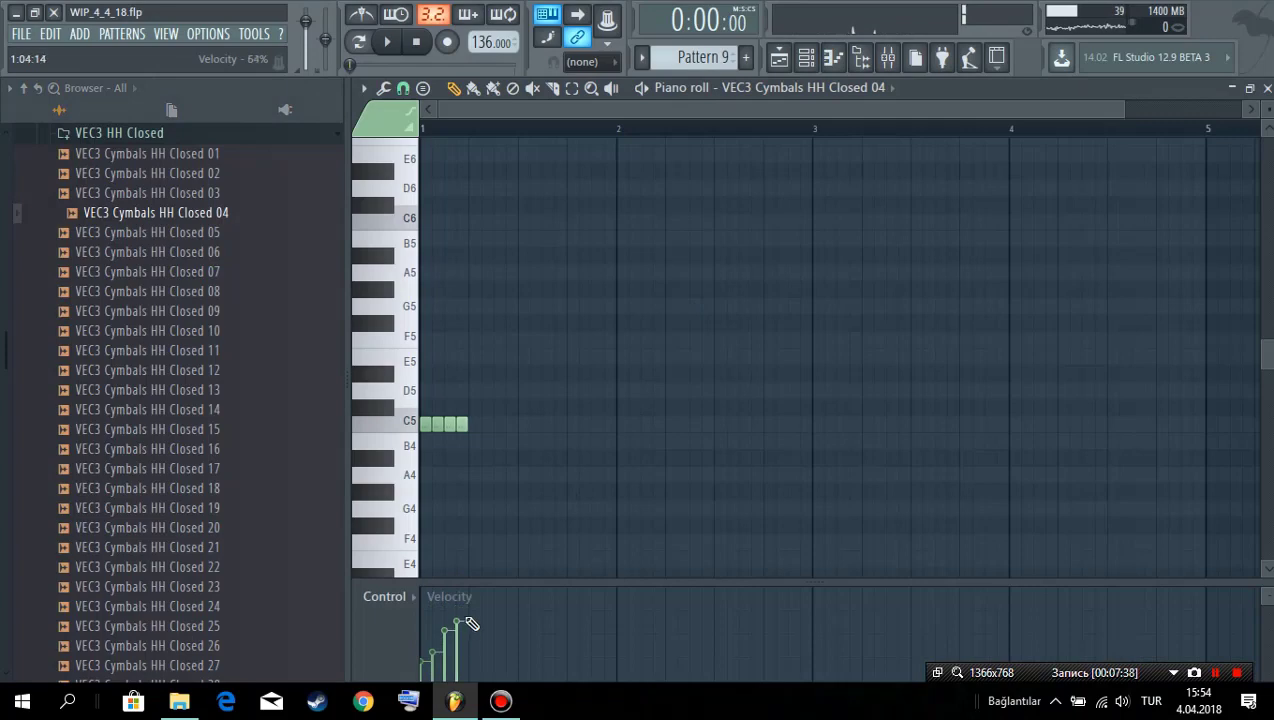
{"action": "key", "text": "space"}
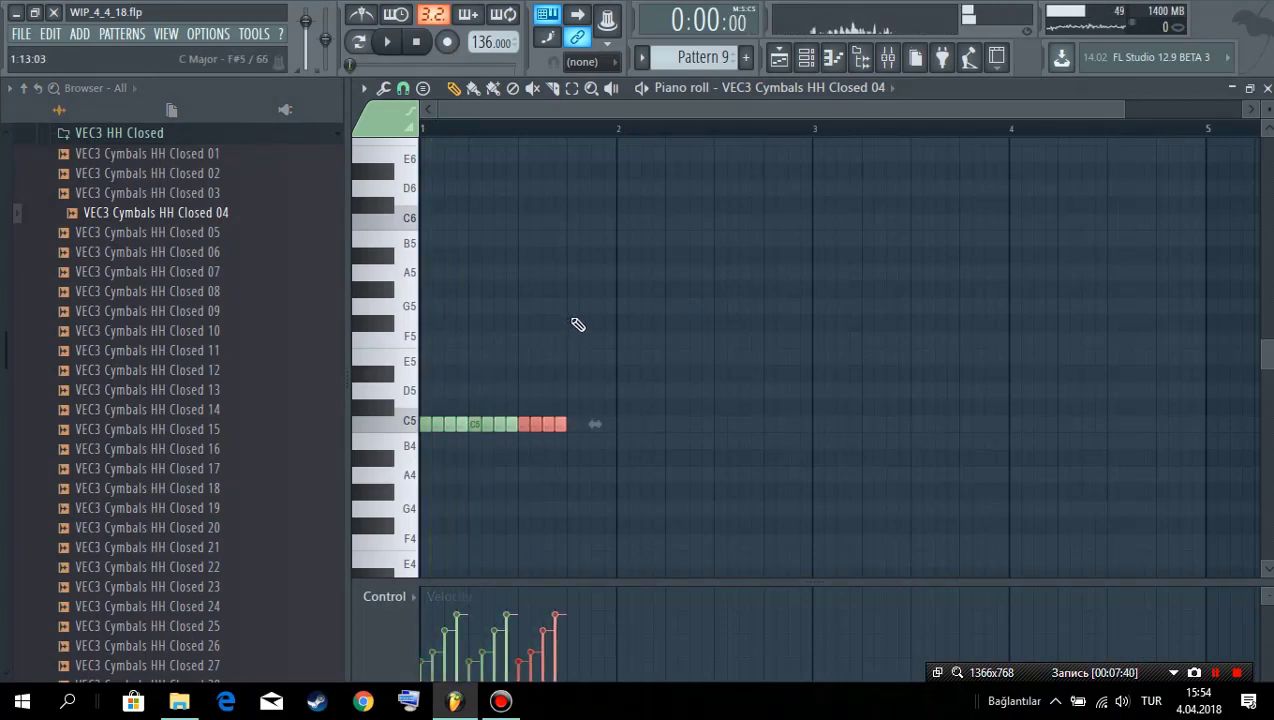
Step: Try VEC3 Cymbals HH Closed 03 and 02 on the closed hi-hat channel, and reload HH Closed 04
{"action": "left_click", "coordinate": [806, 57]}
{"action": "key", "text": "space"}
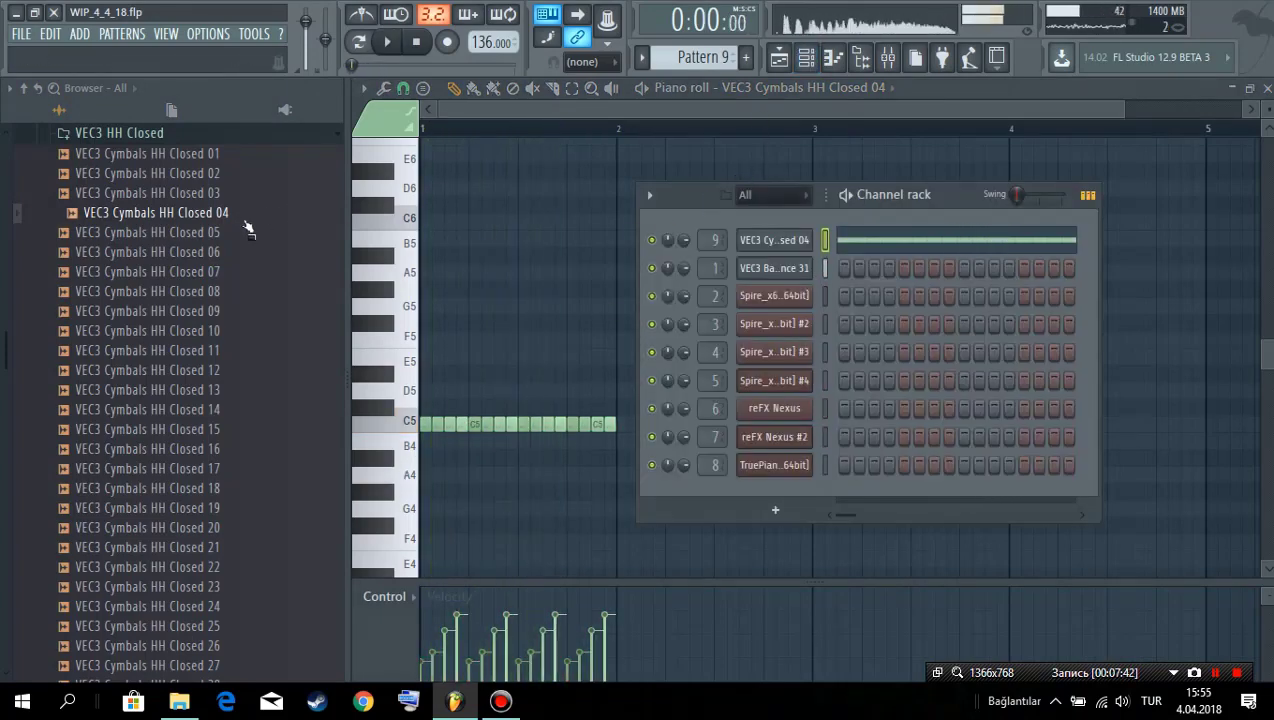
{"action": "left_click", "coordinate": [235, 233]}
{"action": "key", "text": "space"}
{"action": "key", "text": "space"}
{"action": "left_click", "coordinate": [230, 193]}
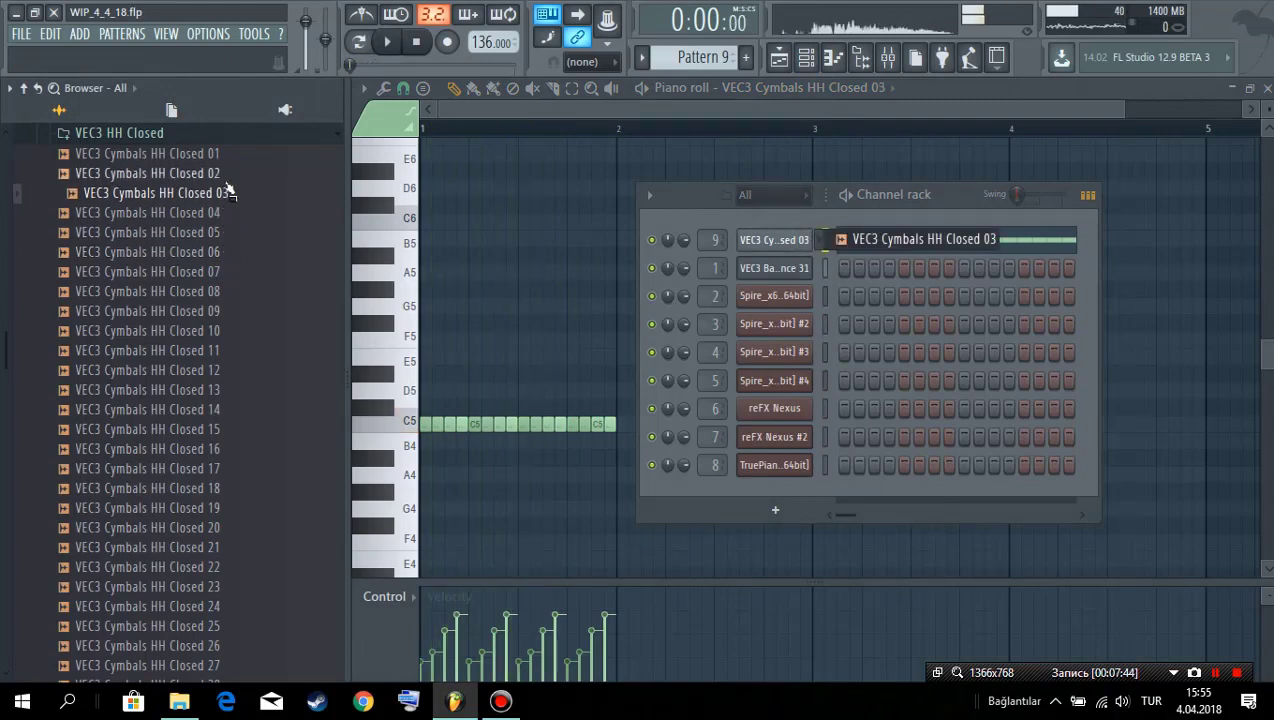
{"action": "key", "text": "space"}
{"action": "key", "text": "space"}
{"action": "left_click", "coordinate": [230, 193]}
{"action": "key", "text": "space"}
{"action": "key", "text": "space"}
{"action": "left_click", "coordinate": [242, 213]}
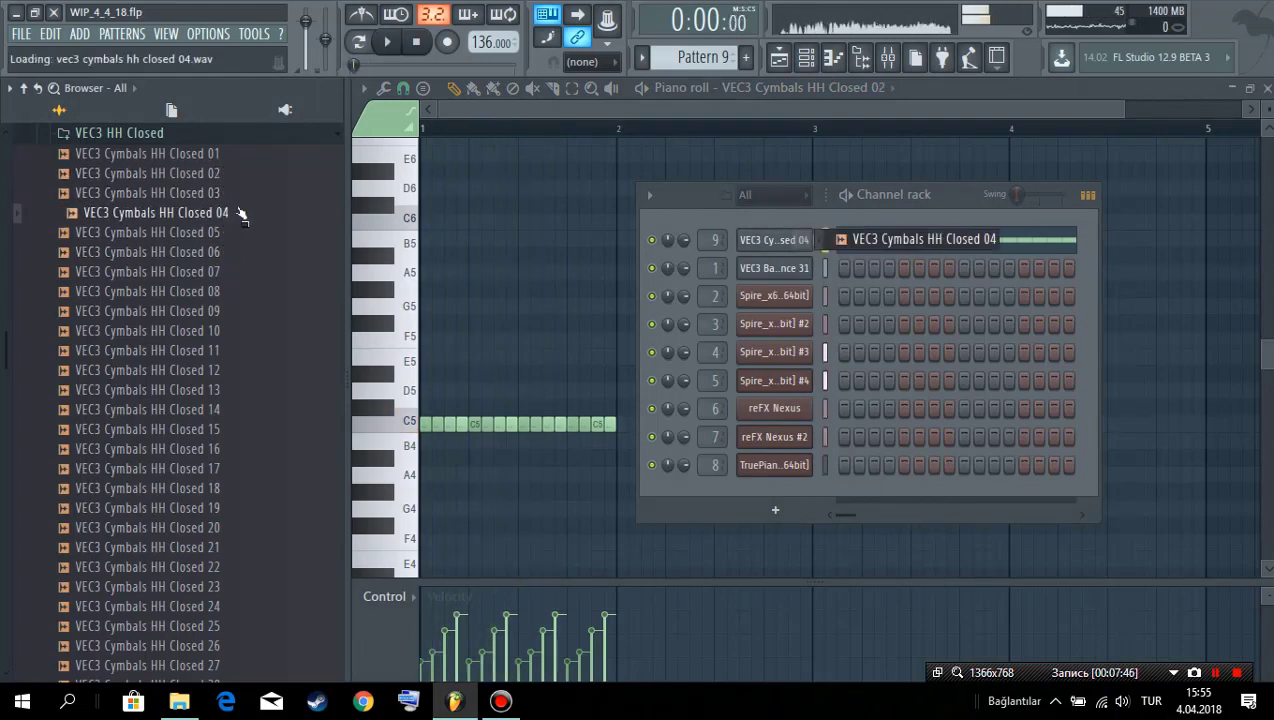
{"action": "key", "text": "space"}
{"action": "key", "text": "space"}
Step: Insert Fruity Parametric EQ 2 on the closed hi-hat's mixer track and set band 1 to a steep high pass at about 414 Hz
{"action": "left_click", "coordinate": [765, 241]}
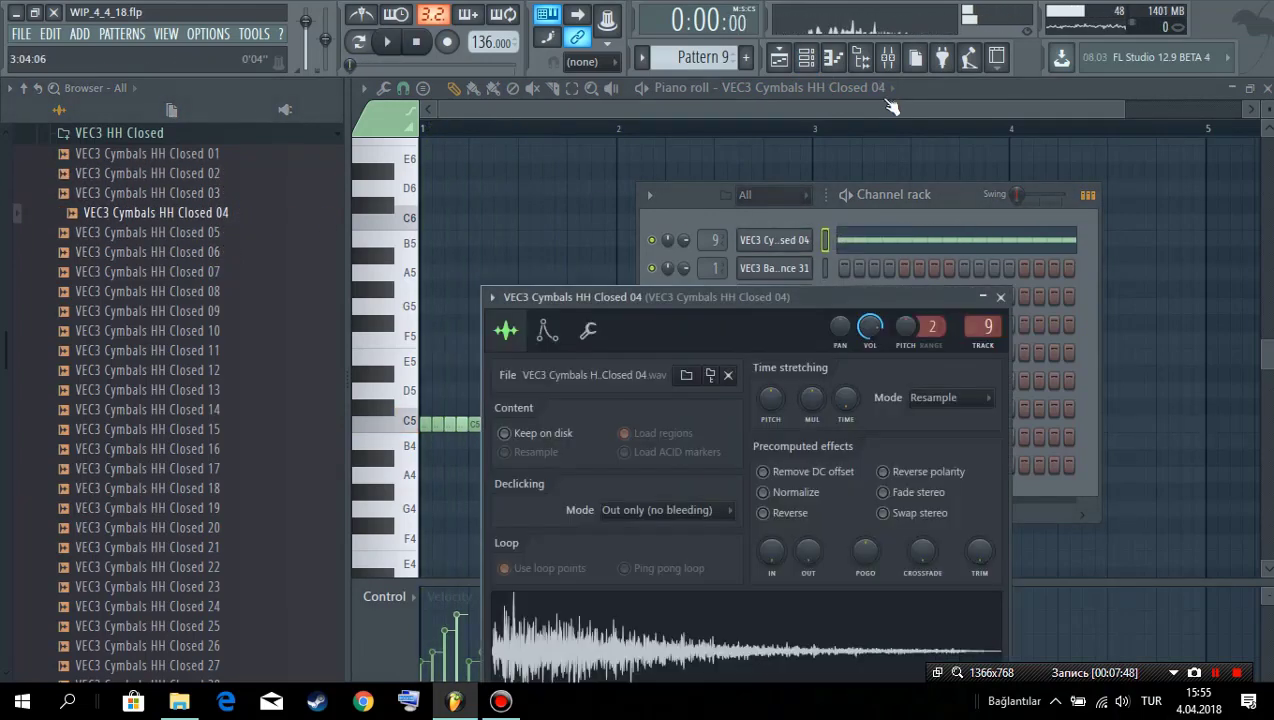
{"action": "left_click", "coordinate": [886, 62]}
{"action": "left_click", "coordinate": [1134, 157]}
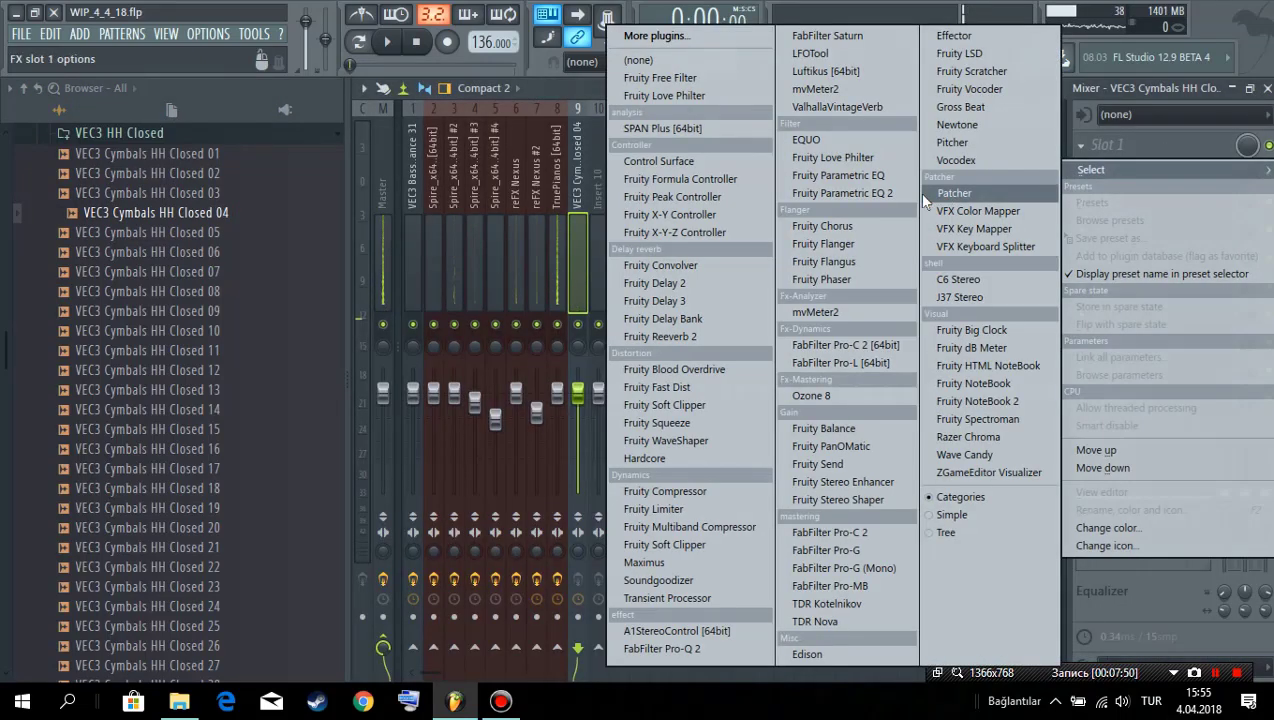
{"action": "left_click", "coordinate": [848, 195]}
{"action": "scroll", "coordinate": [904, 325], "scroll_direction": "down", "scroll_amount": 2}
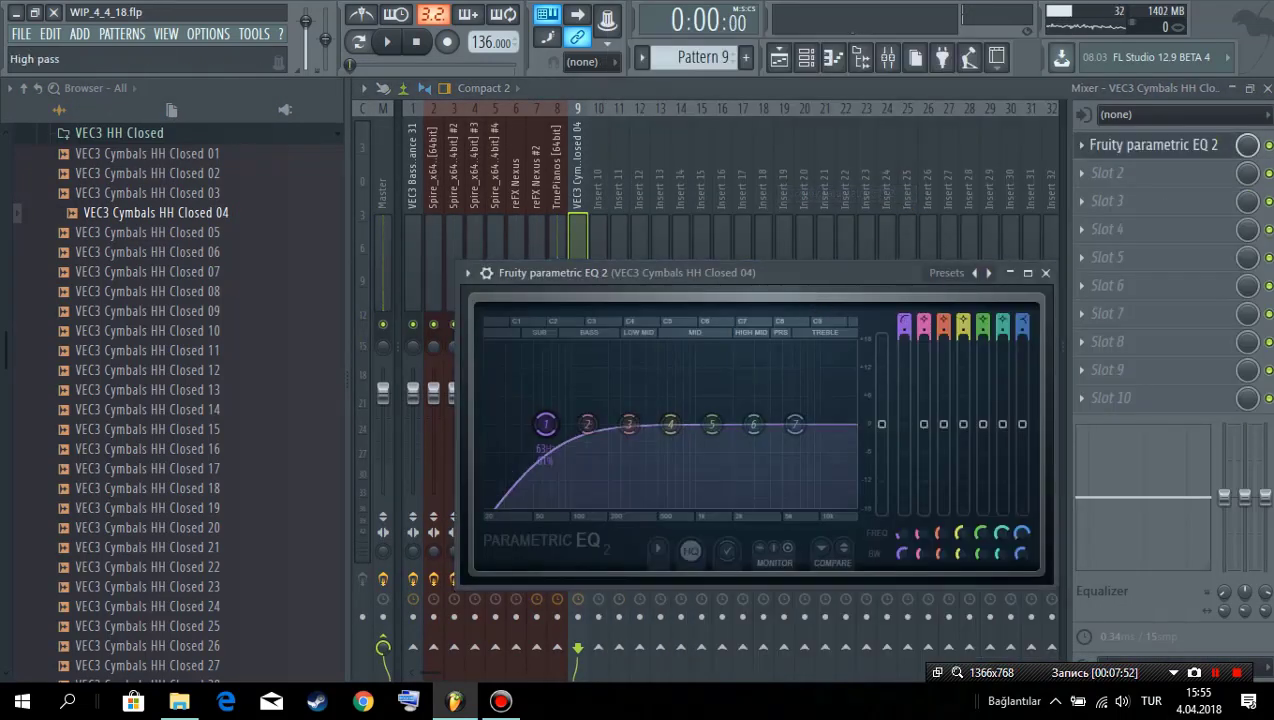
{"action": "key", "text": "space"}
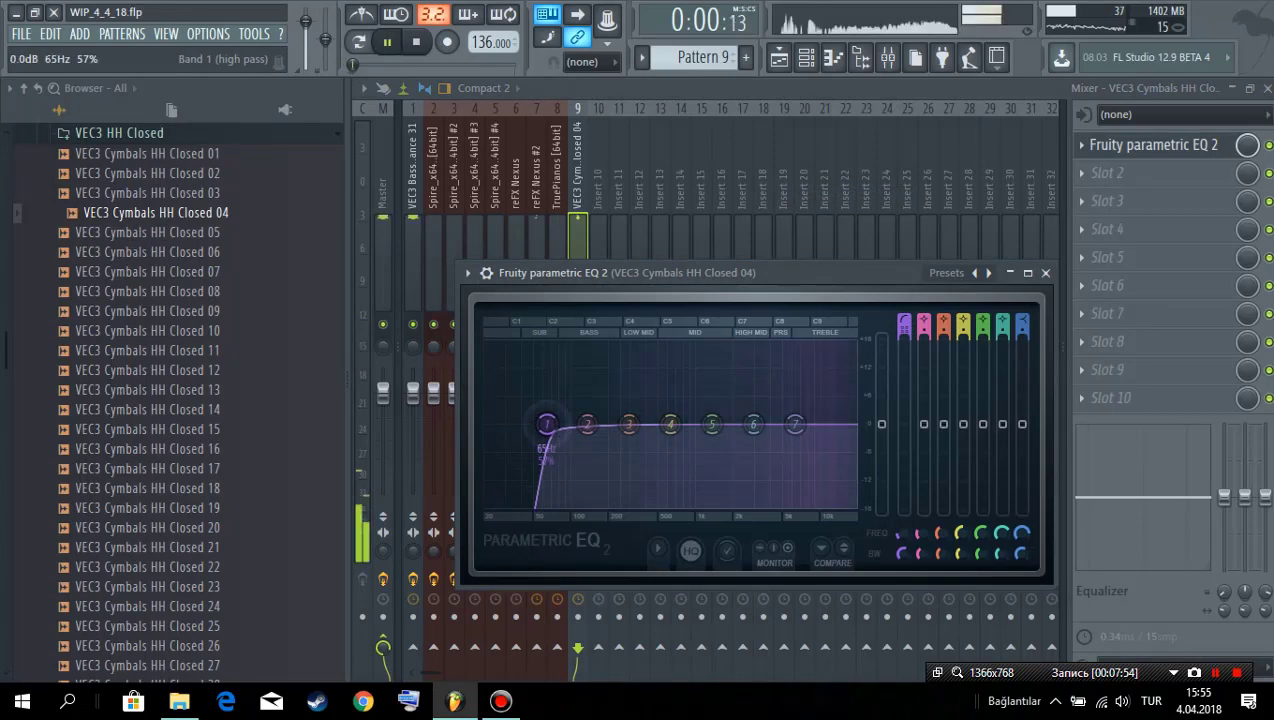
{"action": "left_click_drag", "start_coordinate": [546, 425], "coordinate": [648, 425]}
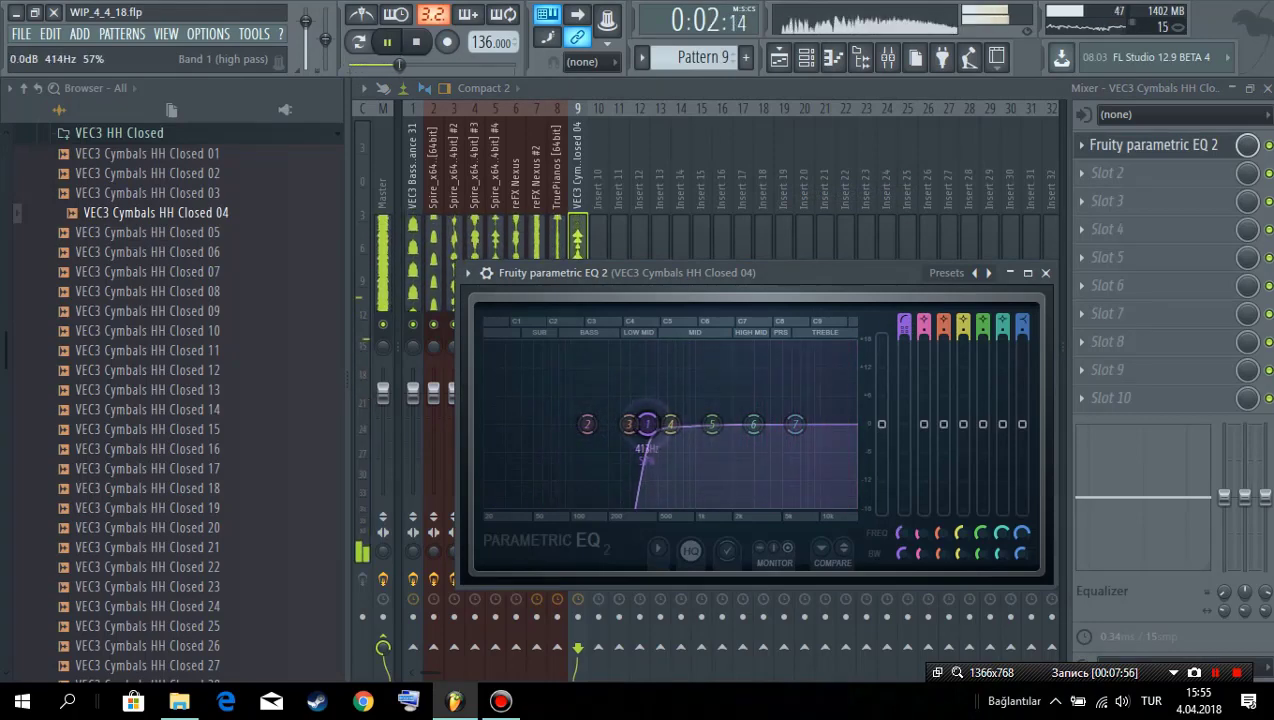
Step: Save the project and lower the closed hi-hat's mixer track to -13.5 dB
{"action": "left_click", "coordinate": [779, 57]}
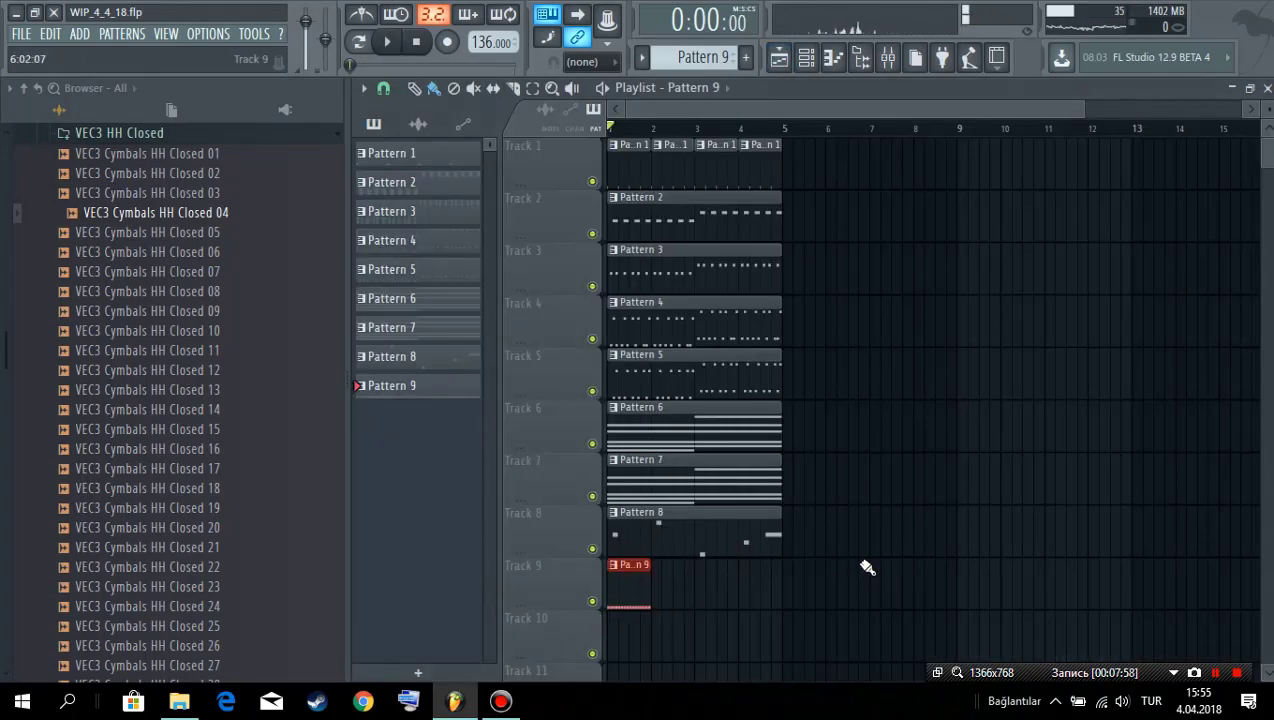
{"action": "key", "text": "ctrl+s"}
{"action": "key", "text": "F7"}
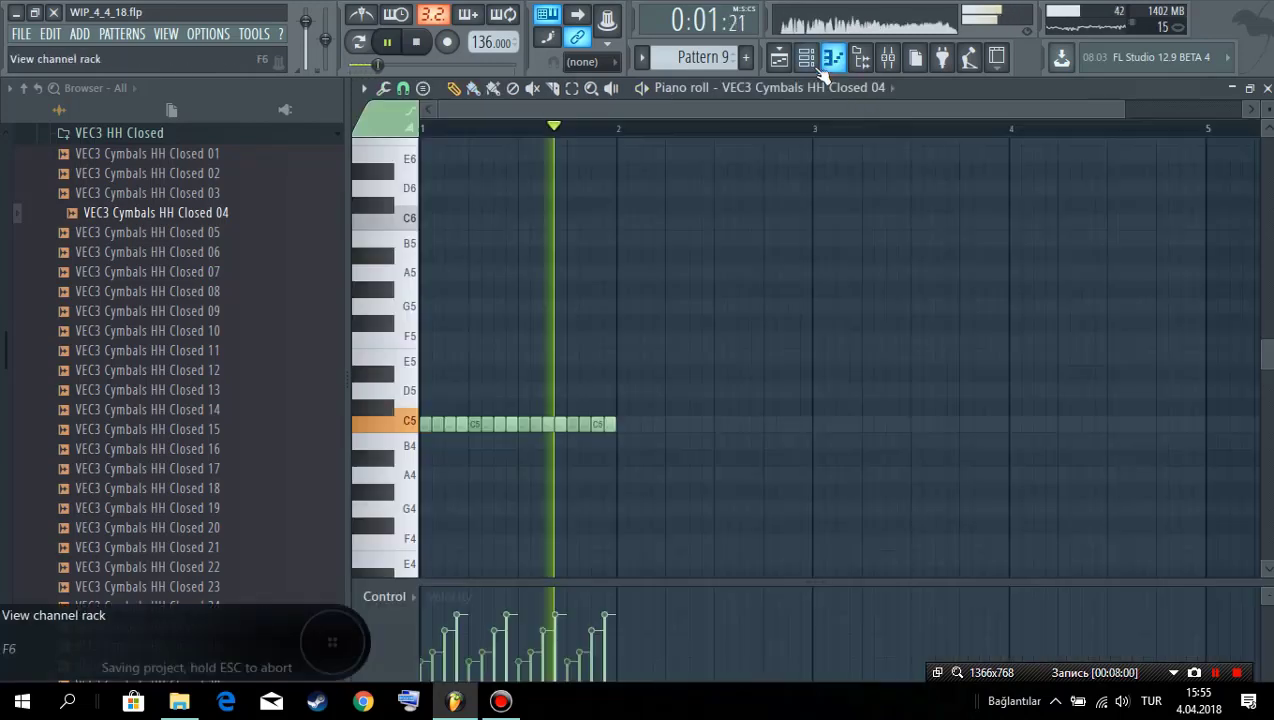
{"action": "left_click", "coordinate": [885, 57]}
{"action": "left_click", "coordinate": [886, 57]}
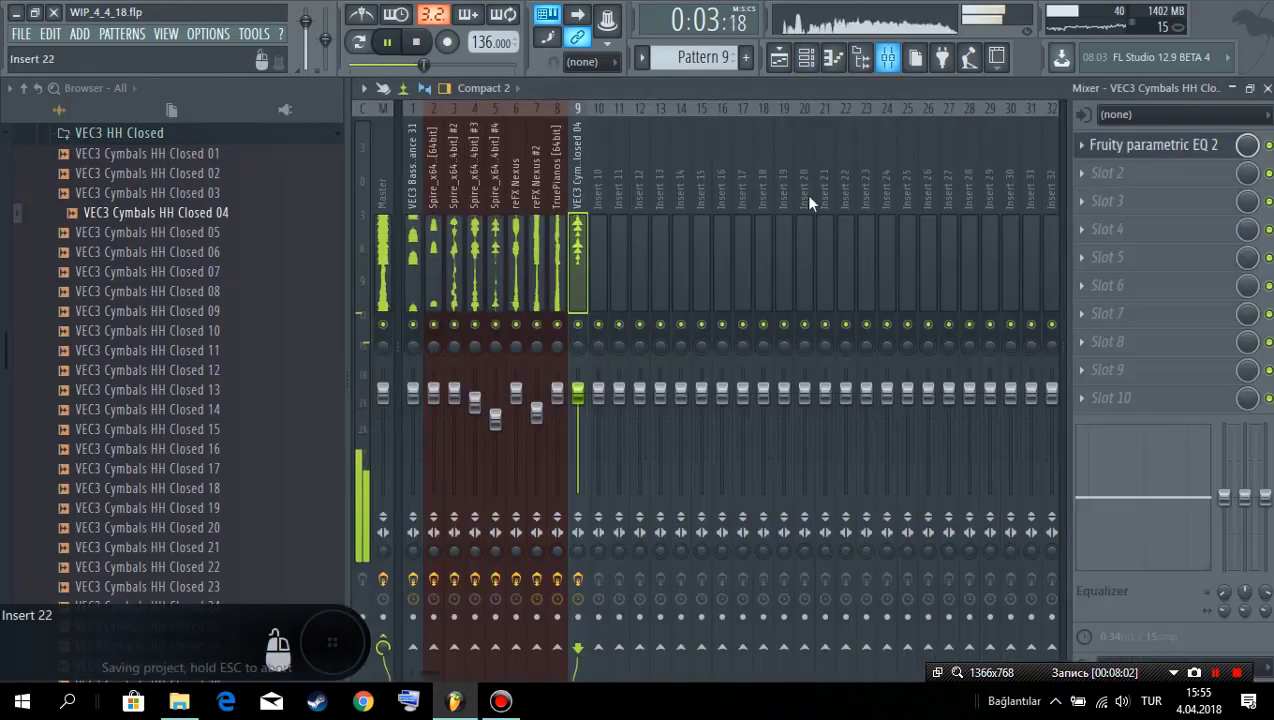
{"action": "left_click_drag", "start_coordinate": [577, 393], "coordinate": [577, 440]}
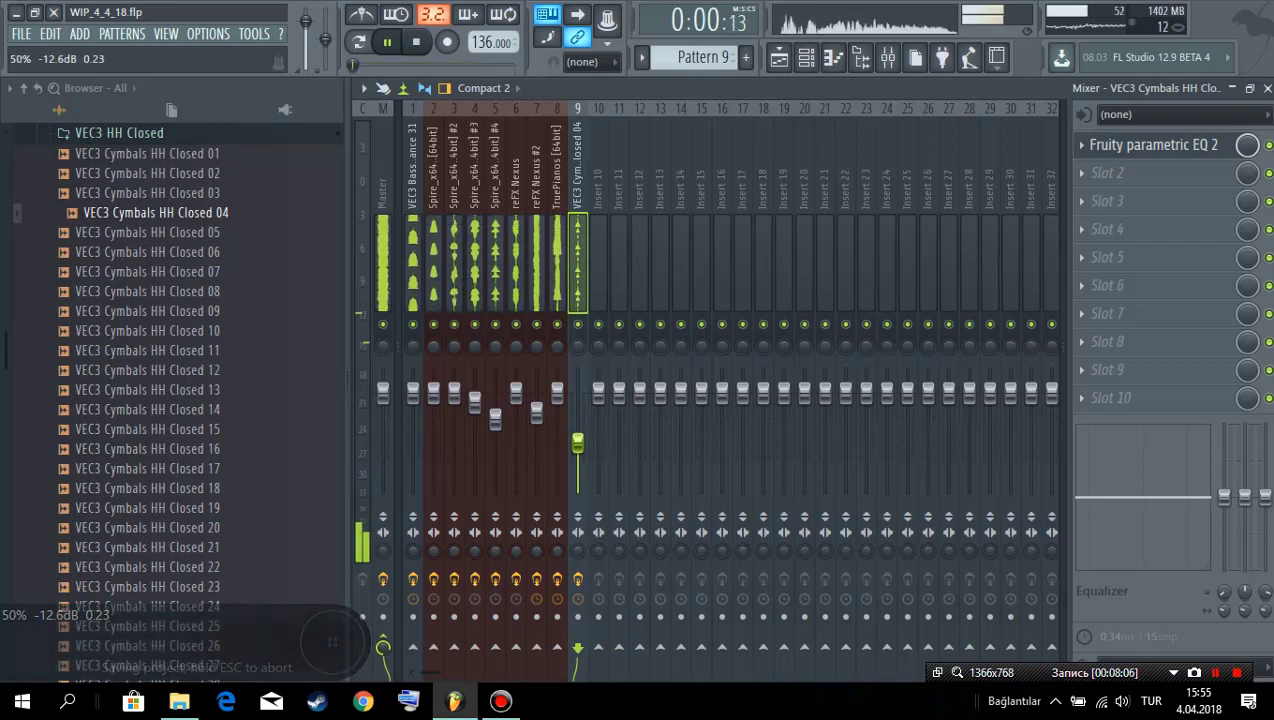
{"action": "left_click_drag", "start_coordinate": [578, 441], "coordinate": [578, 446]}
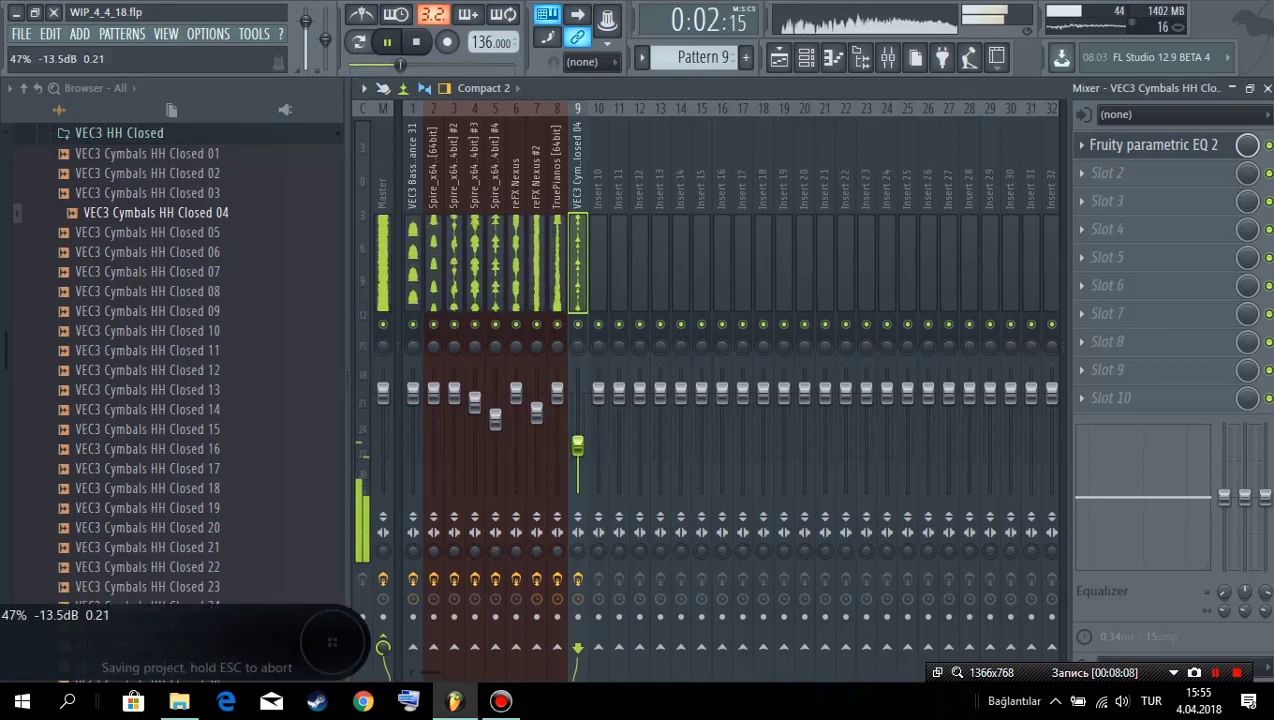
Step: Examine the full mix's frequency spectrum during playback with SPAN Plus on the Master track
{"action": "left_click", "coordinate": [383, 260]}
{"action": "key", "text": "space"}
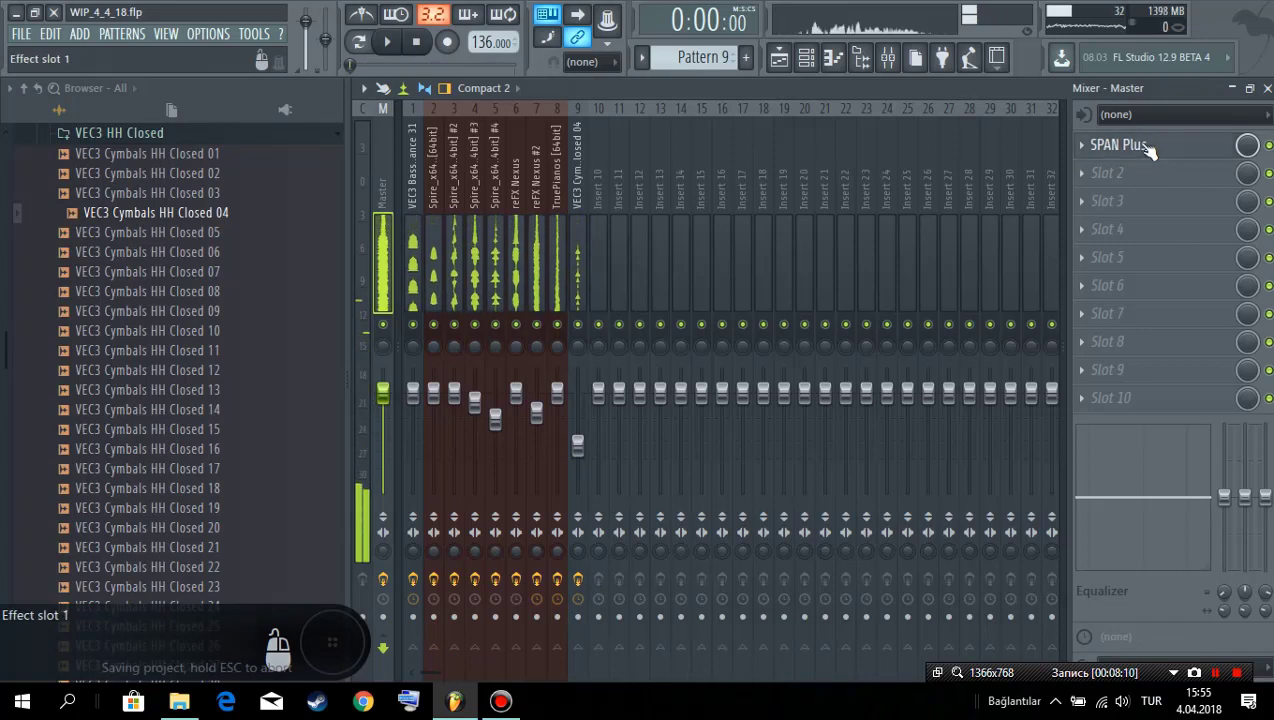
{"action": "left_click", "coordinate": [1150, 148]}
{"action": "key", "text": "space"}
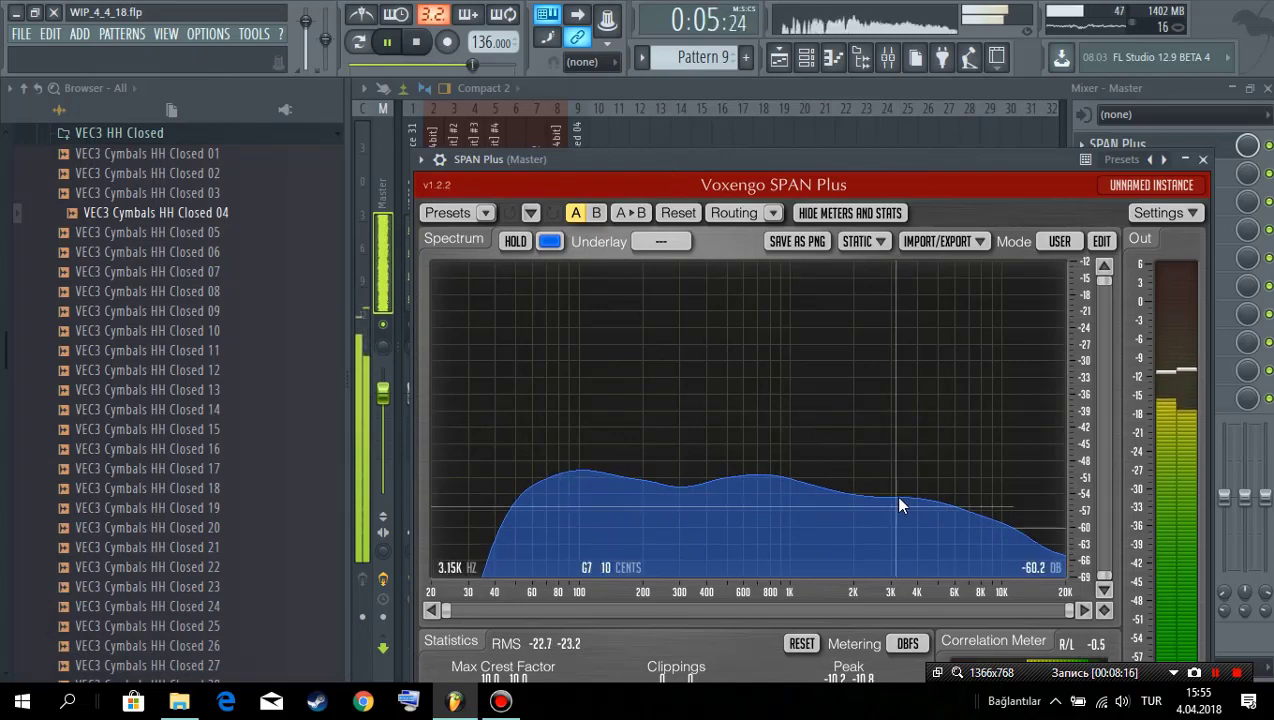
{"action": "left_click", "coordinate": [385, 253]}
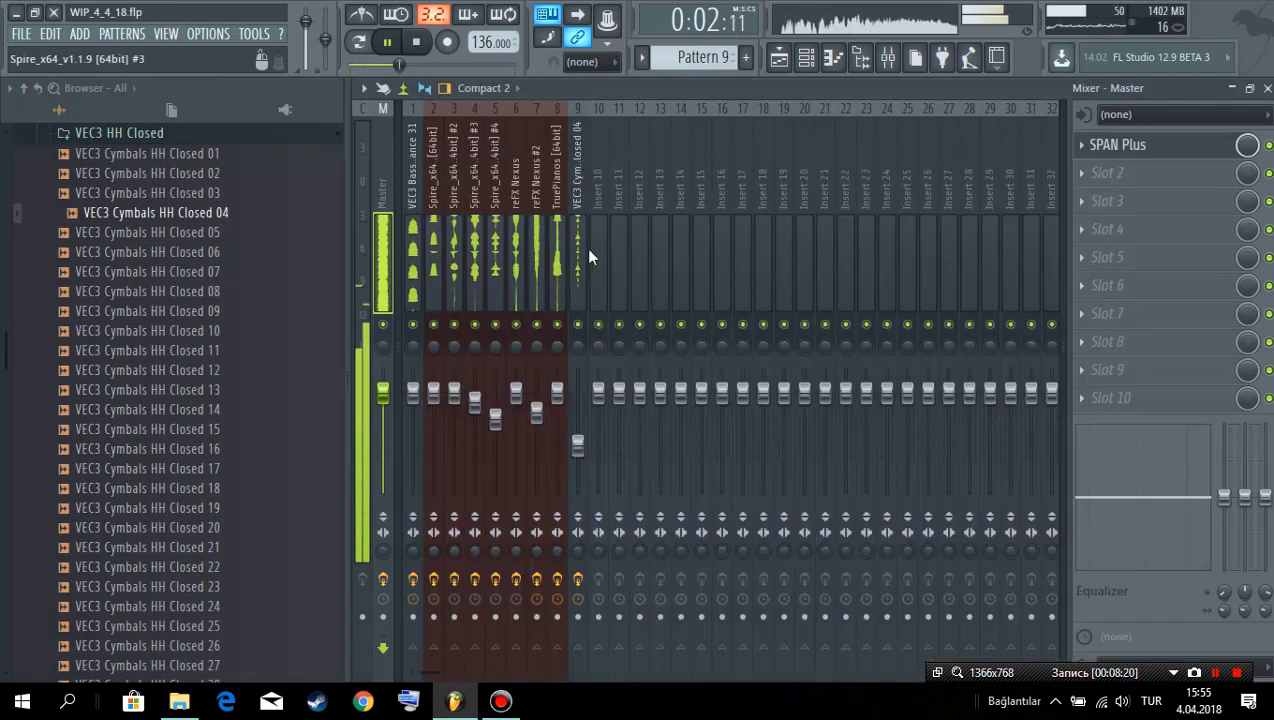
{"action": "key", "text": "space"}
Step: Browse to the VEC3 HH Open sample folder and preview VEC3 Cymbals HH Open 005
{"action": "left_click", "coordinate": [130, 133]}
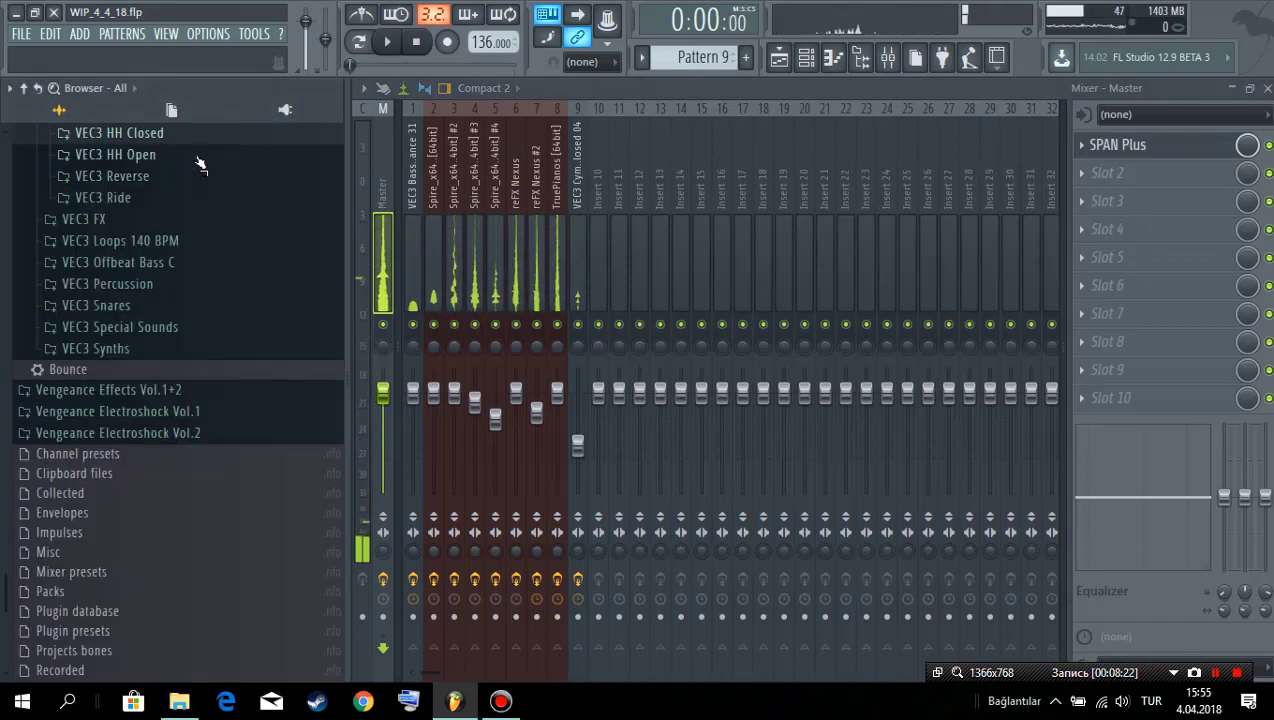
{"action": "left_click", "coordinate": [198, 158]}
{"action": "left_click", "coordinate": [205, 233]}
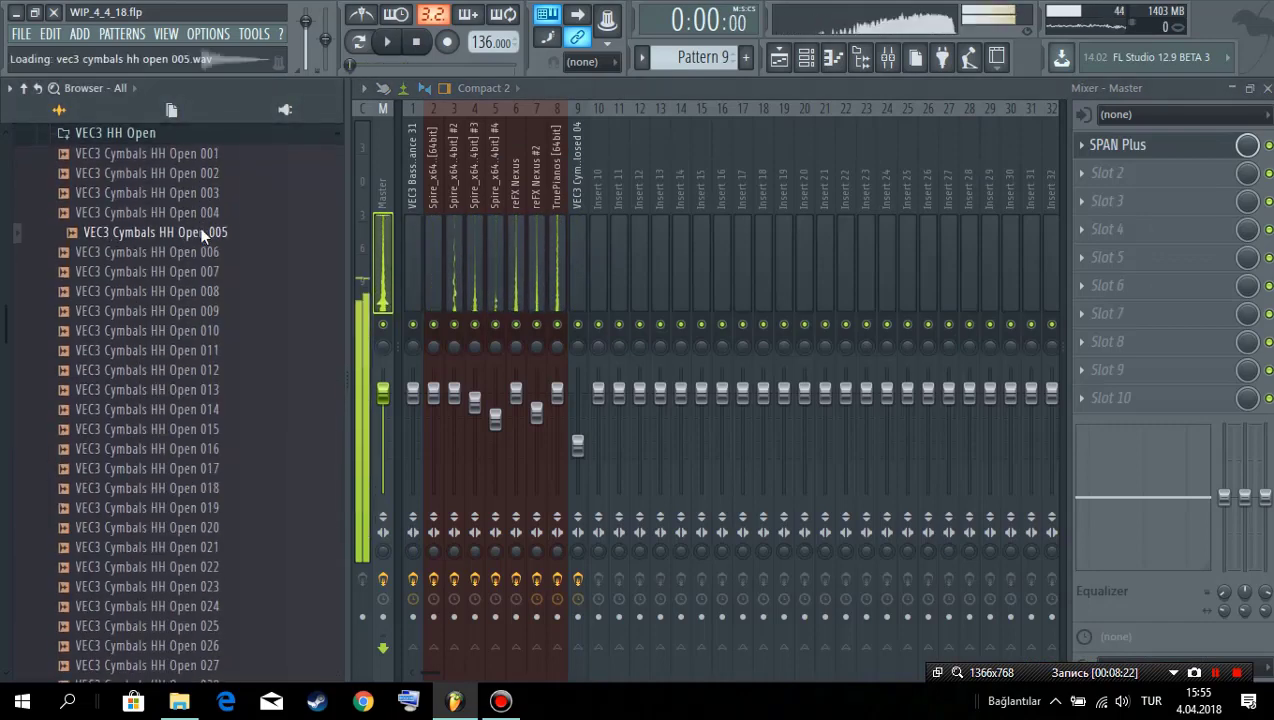
Step: Repeat Pattern 9 on track 9 through bar 4 of the playlist and create Pattern 10
{"action": "left_click", "coordinate": [780, 60]}
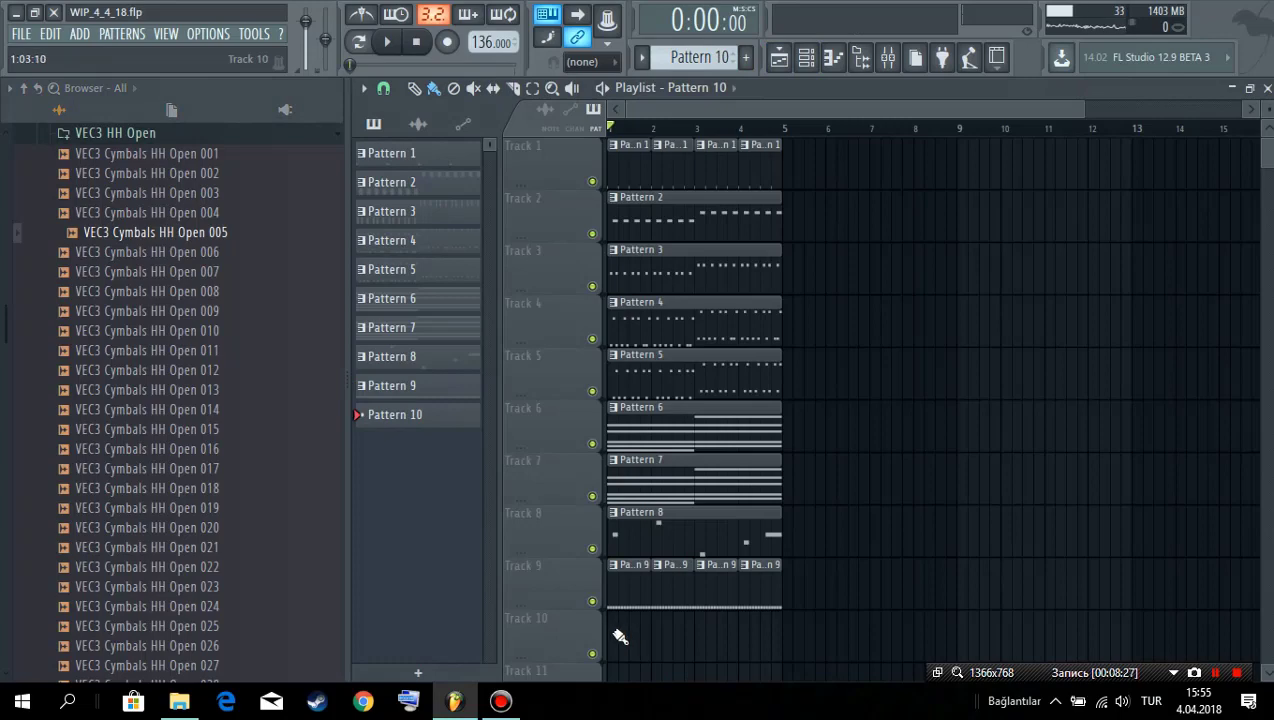
Step: Add VEC3 Cymbals HH Open 005 as a new channel and route it to mixer track 10
{"action": "left_click", "coordinate": [806, 57]}
{"action": "left_click", "coordinate": [808, 57]}
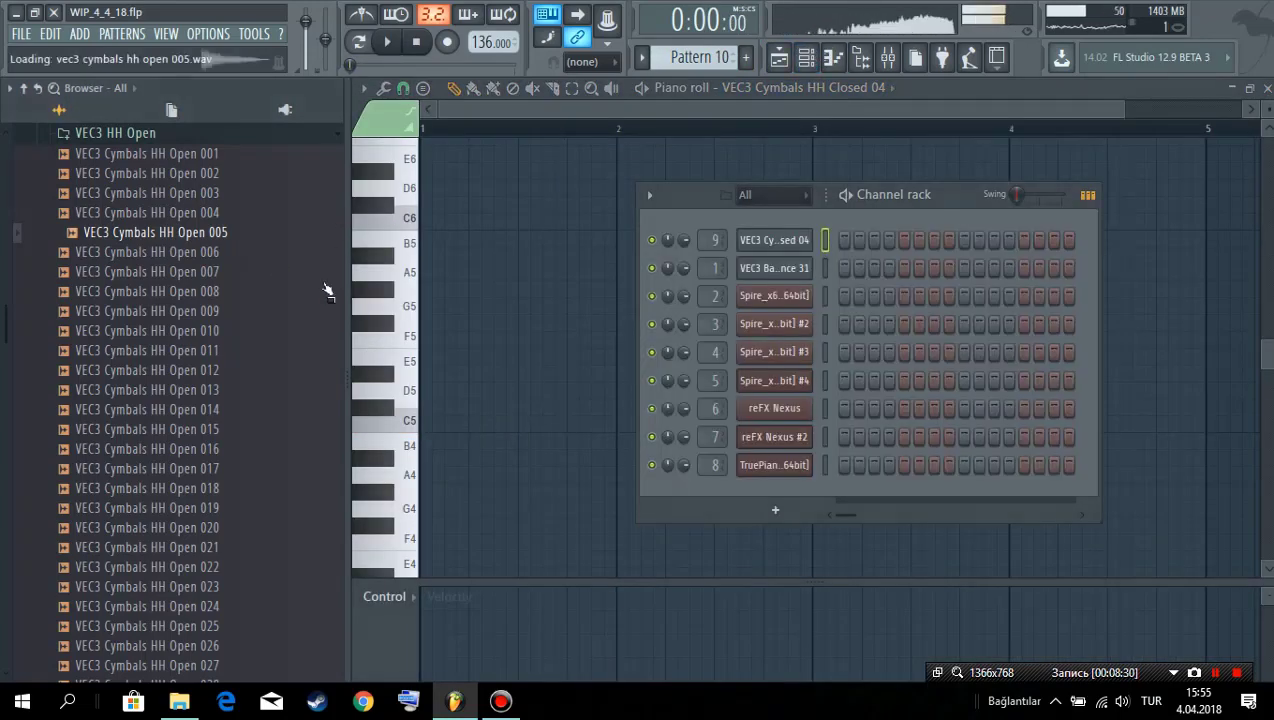
{"action": "key", "text": "space"}
{"action": "left_click", "coordinate": [873, 241]}
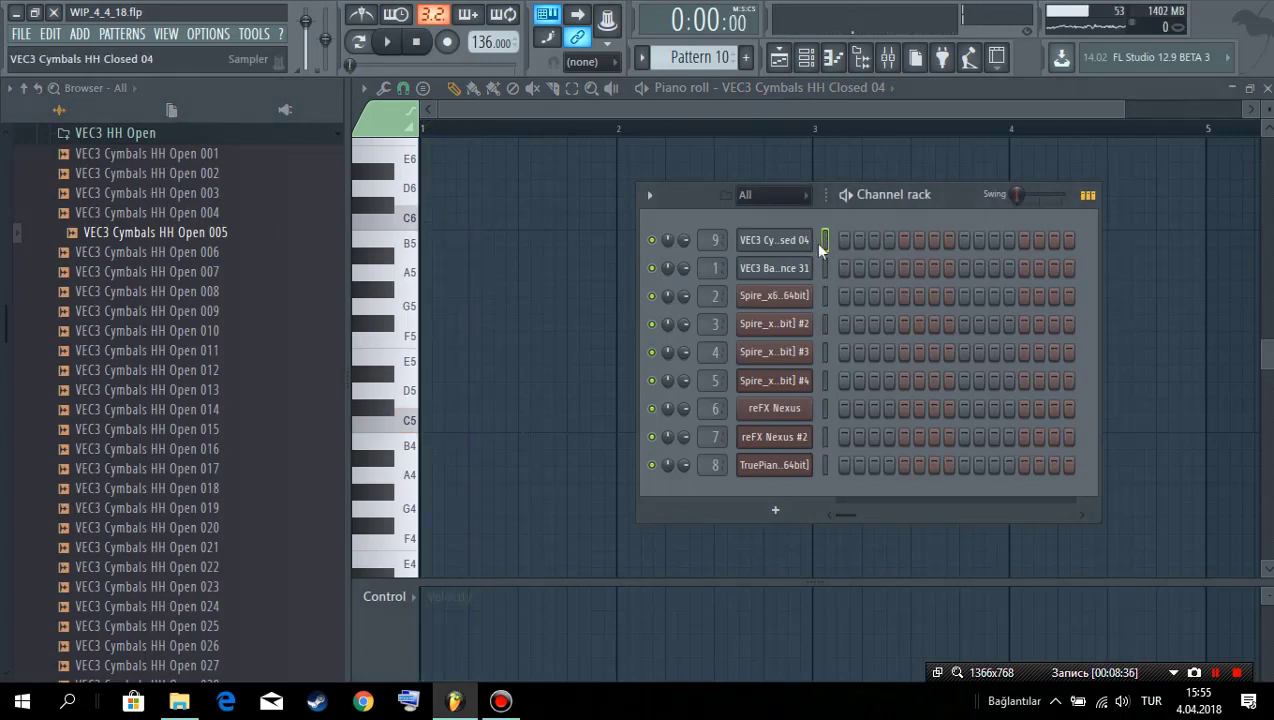
{"action": "left_click_drag", "start_coordinate": [833, 258], "coordinate": [790, 242]}
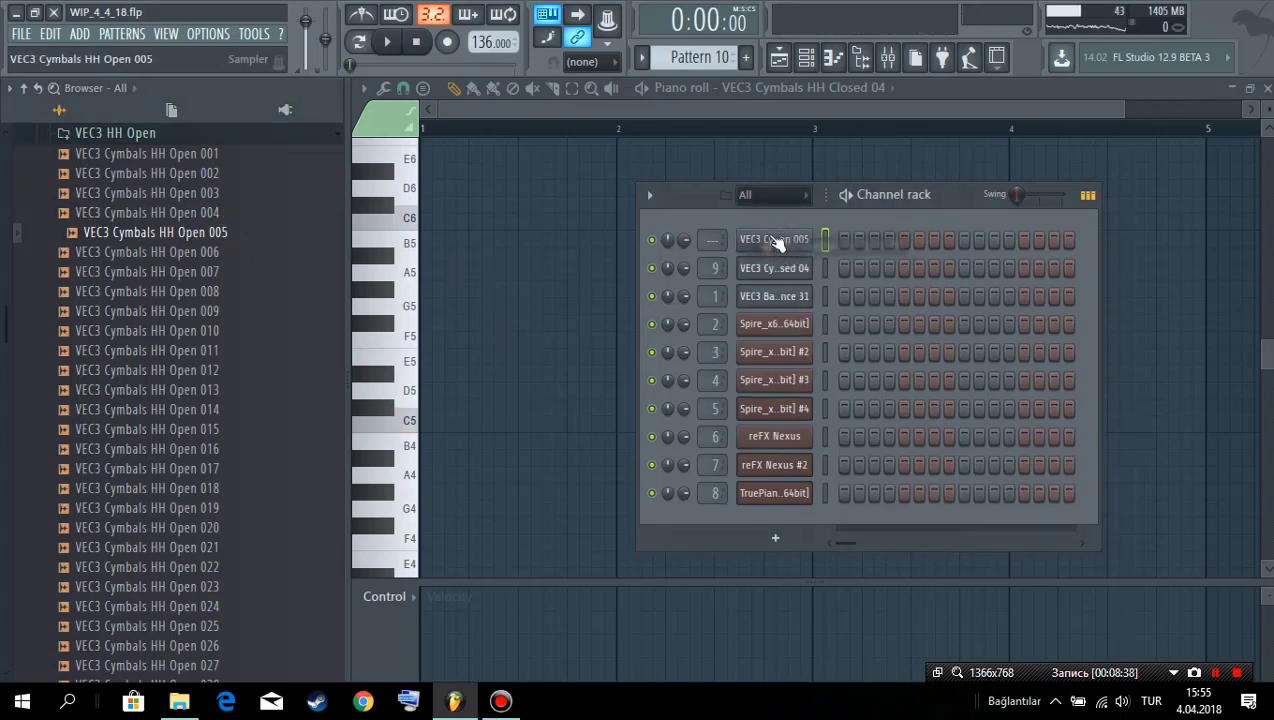
{"action": "key", "text": "ctrl+l"}
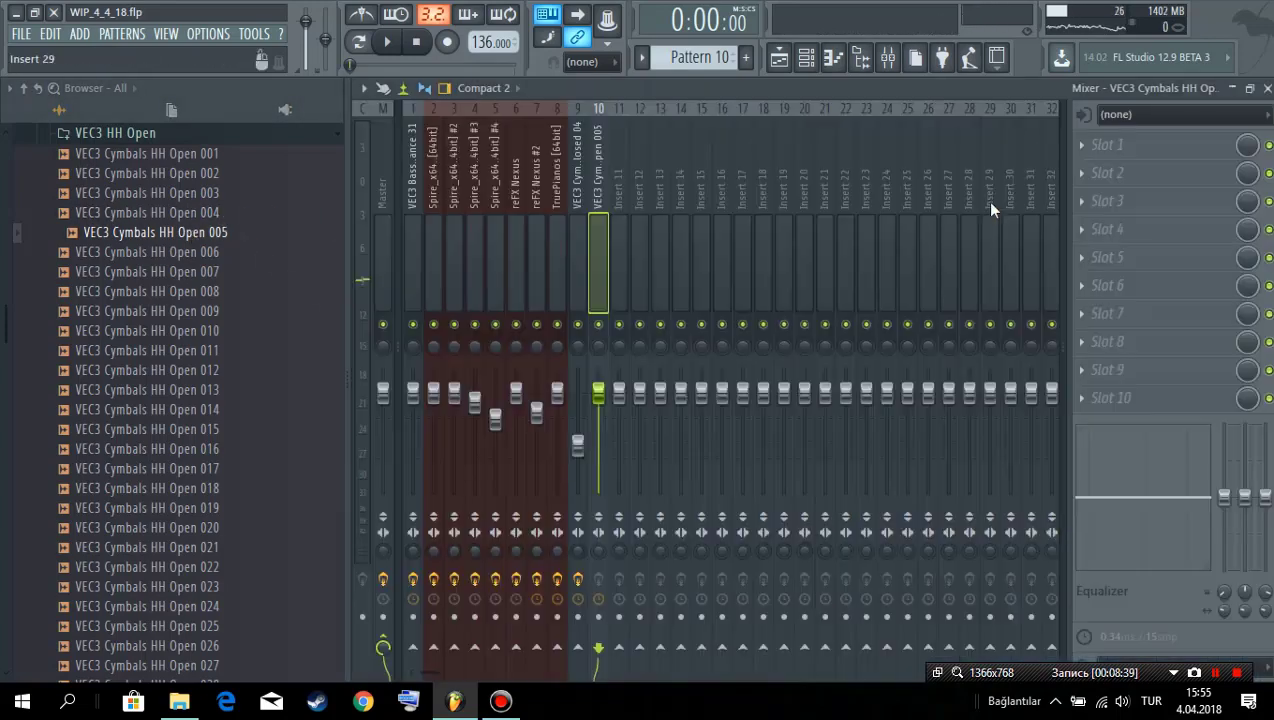
Step: Place Pattern 10 across the first four bars of track 10 and activate steps 3, 7, 11 and 15 of its open hi-hat channel
{"action": "left_click", "coordinate": [806, 57]}
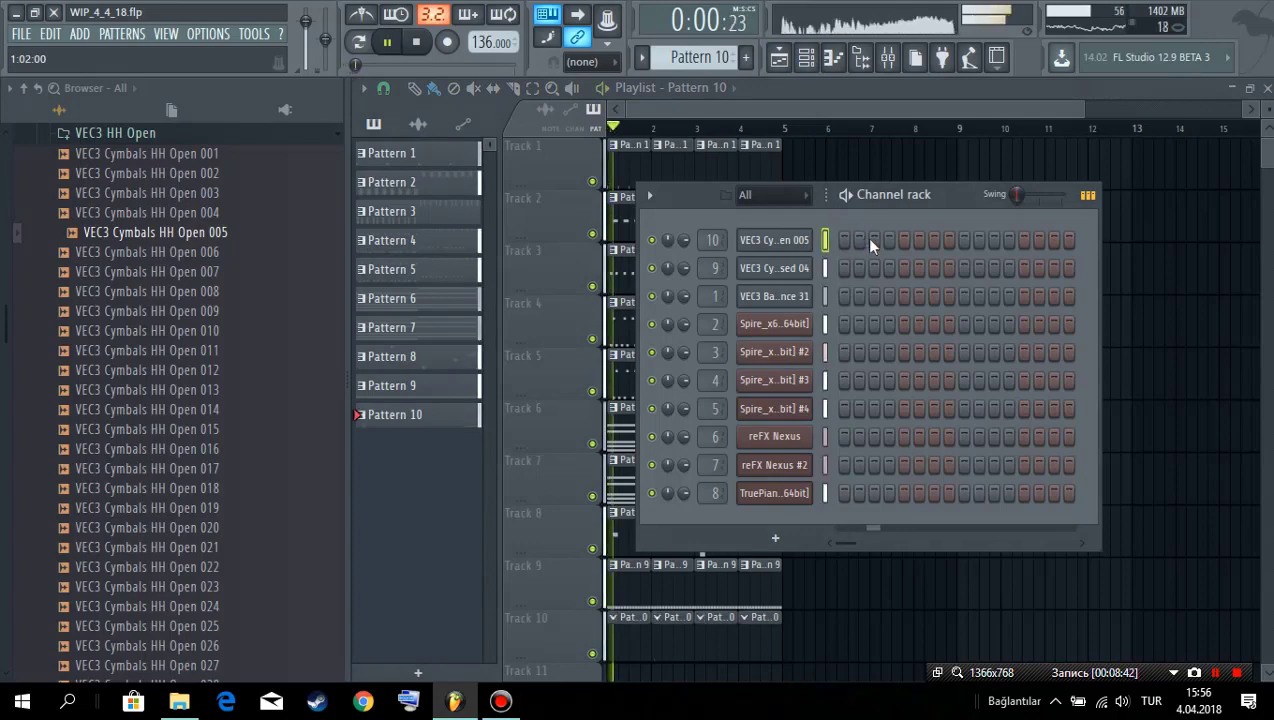
{"action": "left_click", "coordinate": [874, 240]}
{"action": "left_click", "coordinate": [919, 241]}
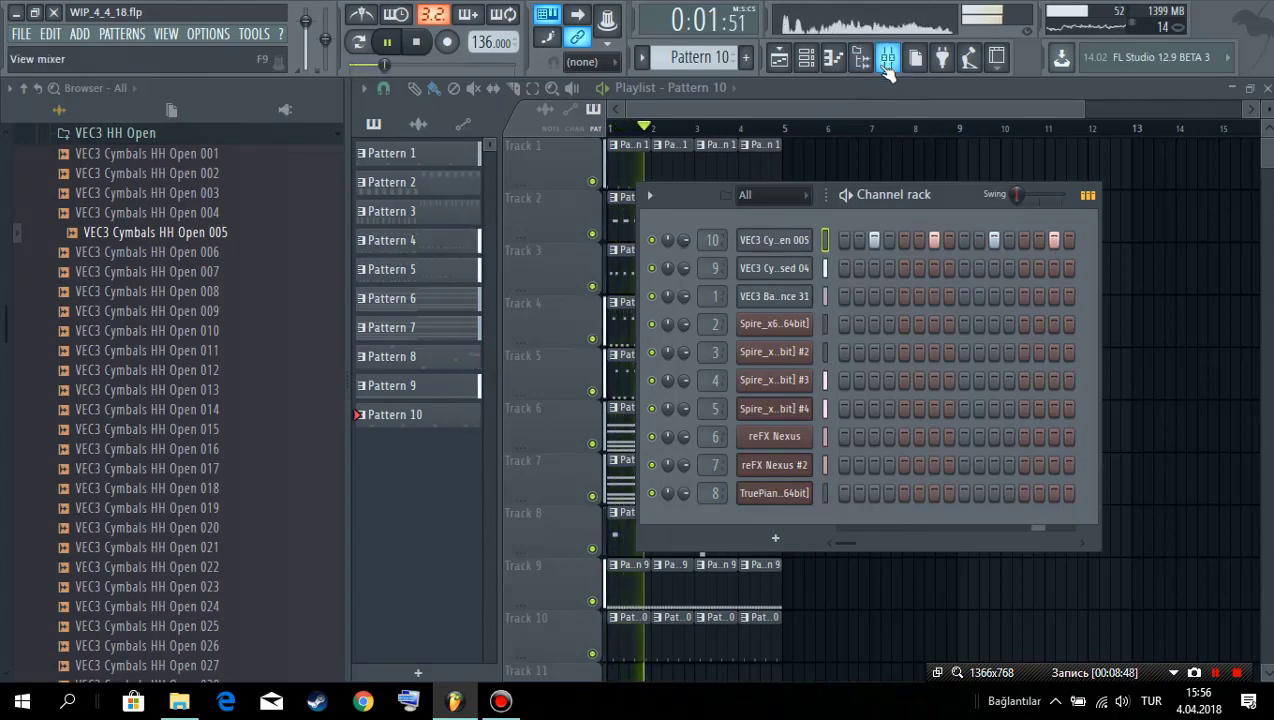
Step: Audition neighbouring VEC3 open hi-hat samples on the open hi-hat channel and replace its sample with VEC3 Cymbals HH Open 009
{"action": "left_click", "coordinate": [175, 311]}
{"action": "left_click", "coordinate": [216, 294]}
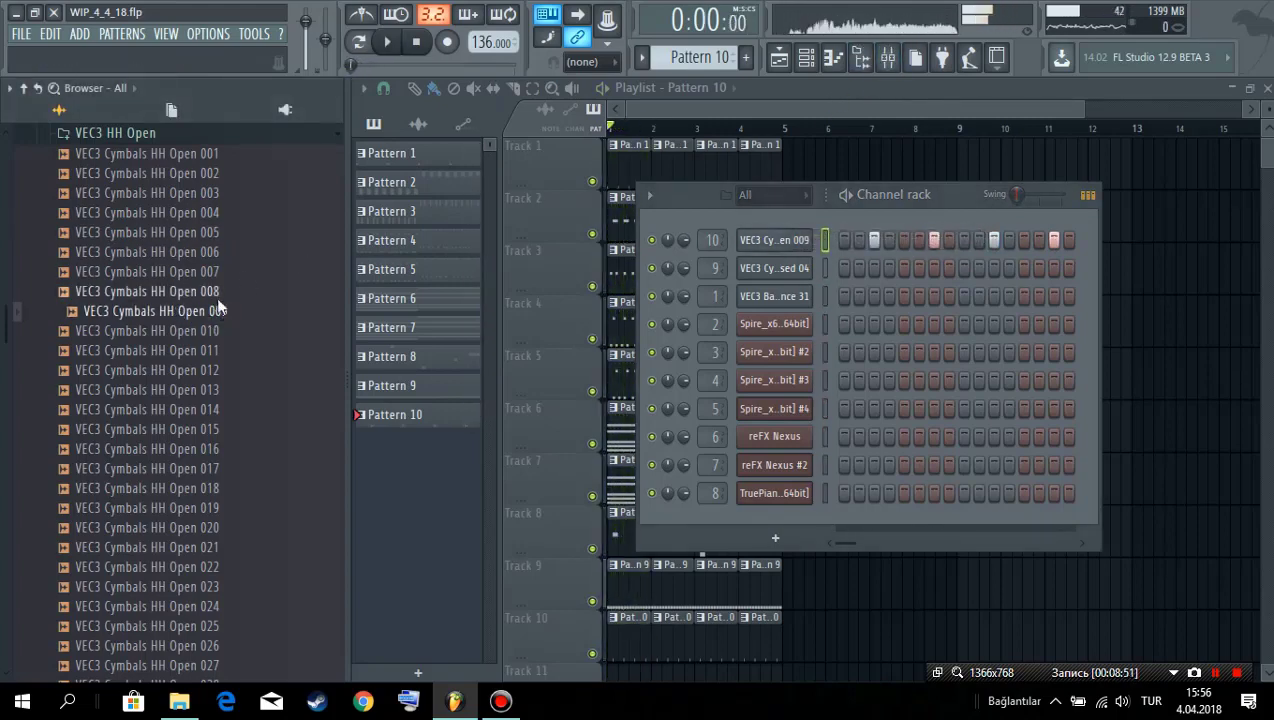
{"action": "key", "text": "Down"}
{"action": "key", "text": "Down"}
{"action": "key", "text": "Down"}
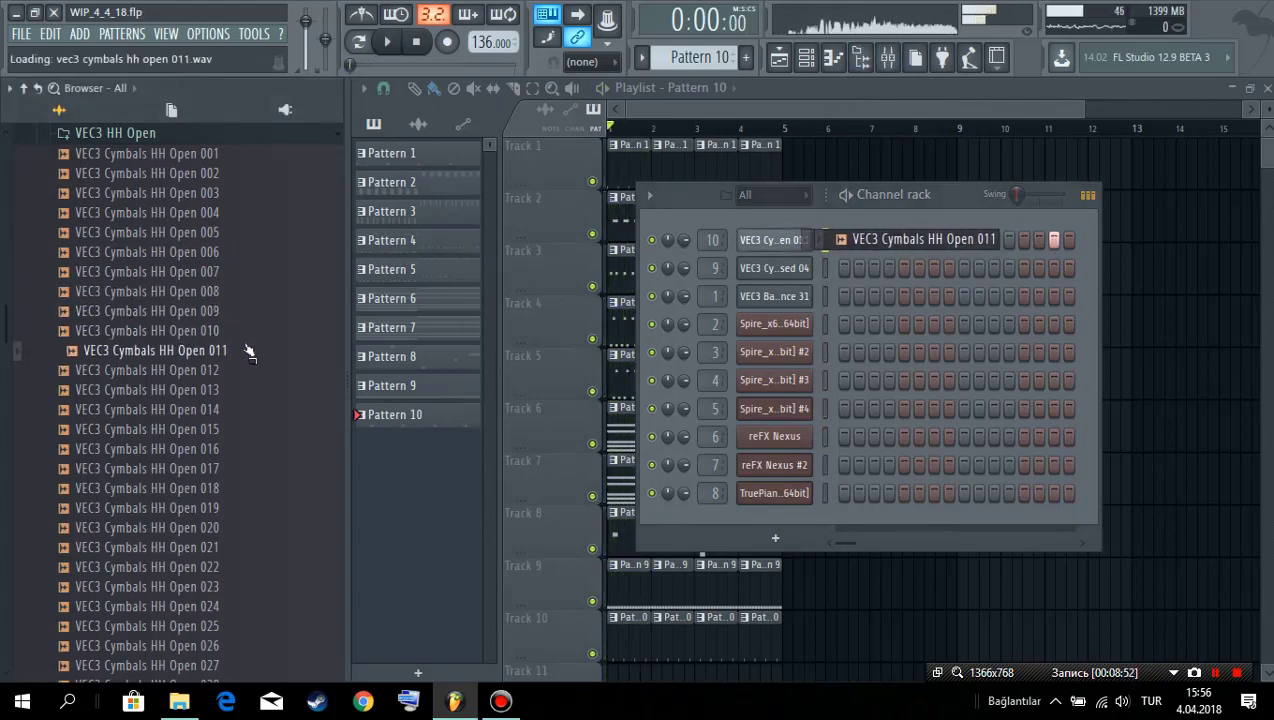
{"action": "key", "text": "Up"}
{"action": "key", "text": "Up"}
{"action": "key", "text": "Down"}
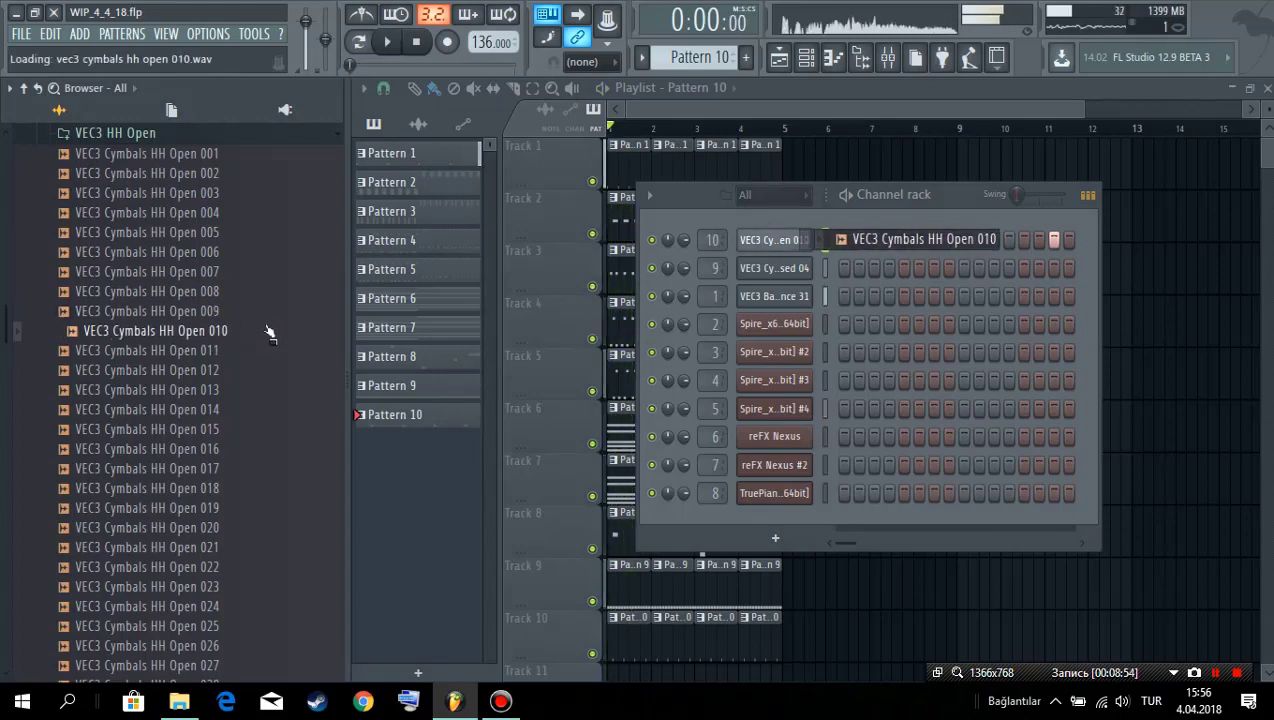
{"action": "key", "text": "Up"}
Step: Add a short fade-out to the VEC3 Cymbals HH Open 009 sample and save the project
{"action": "left_click", "coordinate": [774, 240]}
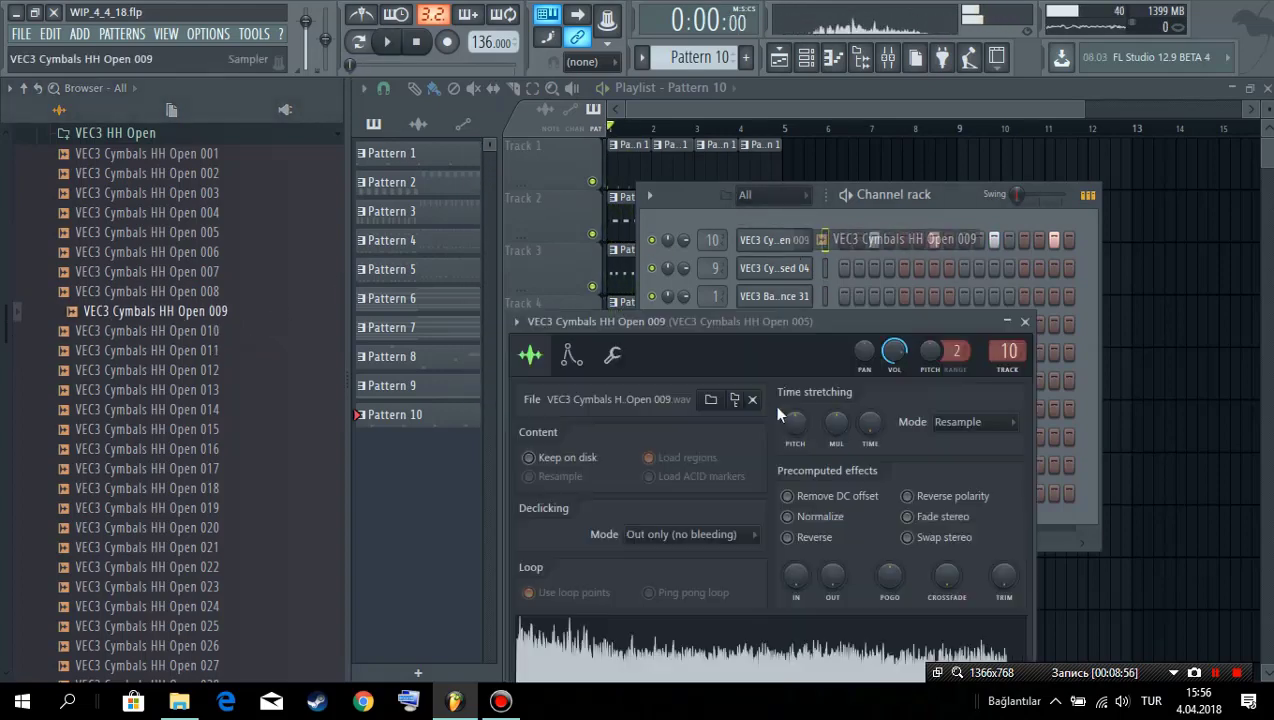
{"action": "left_click_drag", "start_coordinate": [836, 578], "coordinate": [843, 583]}
{"action": "left_click_drag", "start_coordinate": [756, 326], "coordinate": [763, 262]}
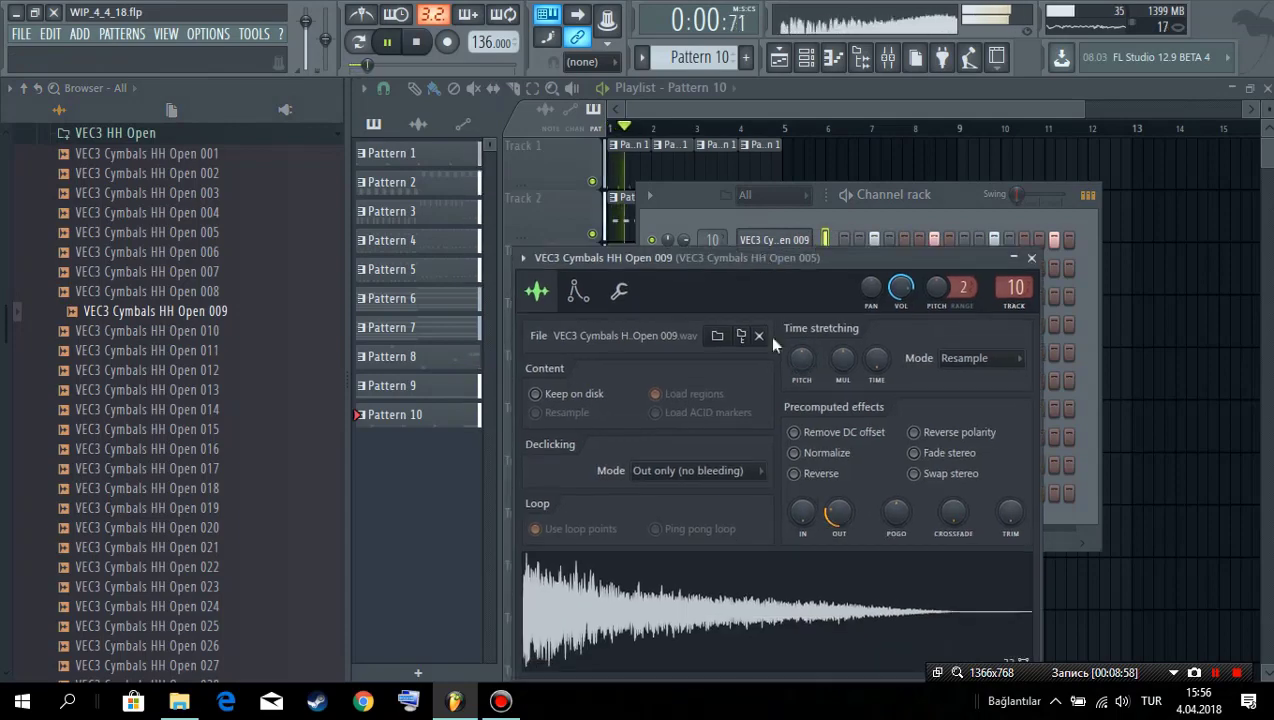
{"action": "left_click_drag", "start_coordinate": [839, 513], "coordinate": [839, 520]}
{"action": "key", "text": "ctrl+s"}
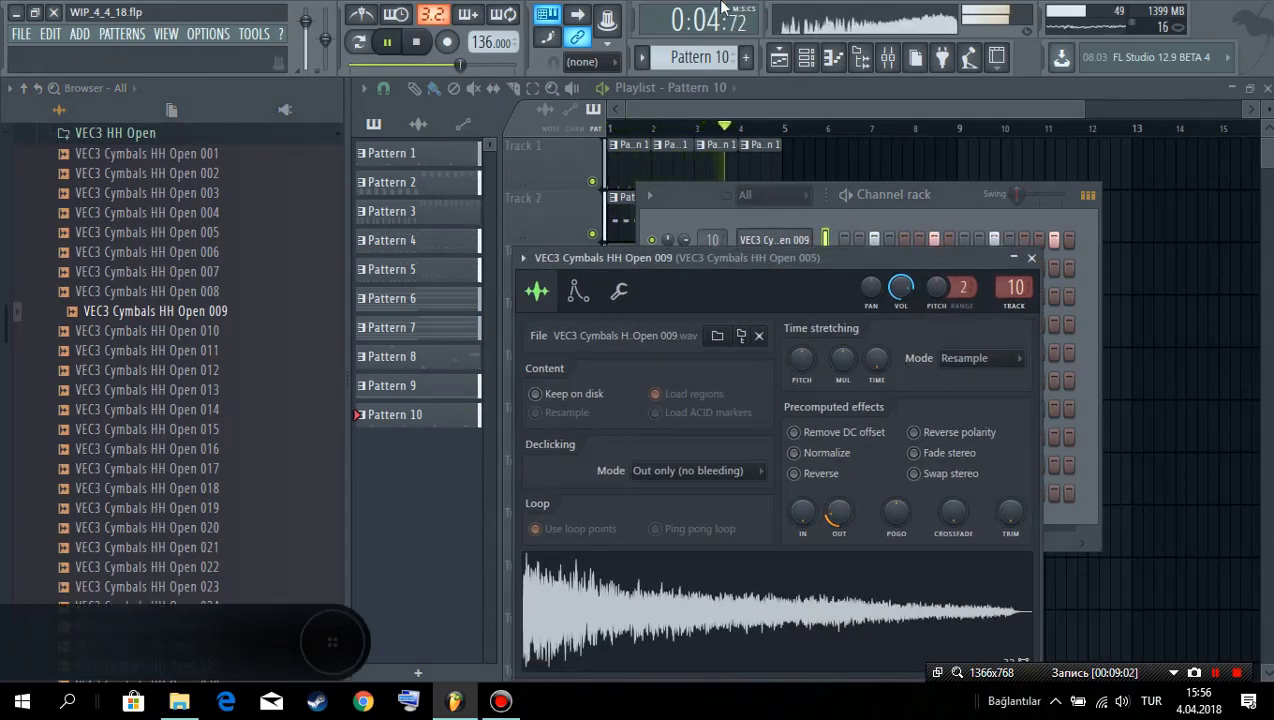
Step: Insert Fruity Parametric EQ 2 on the open hi-hat's mixer track 10, high-pass band 1 at about 1 kHz, and save the project
{"action": "left_click", "coordinate": [887, 57]}
{"action": "left_click", "coordinate": [1108, 146]}
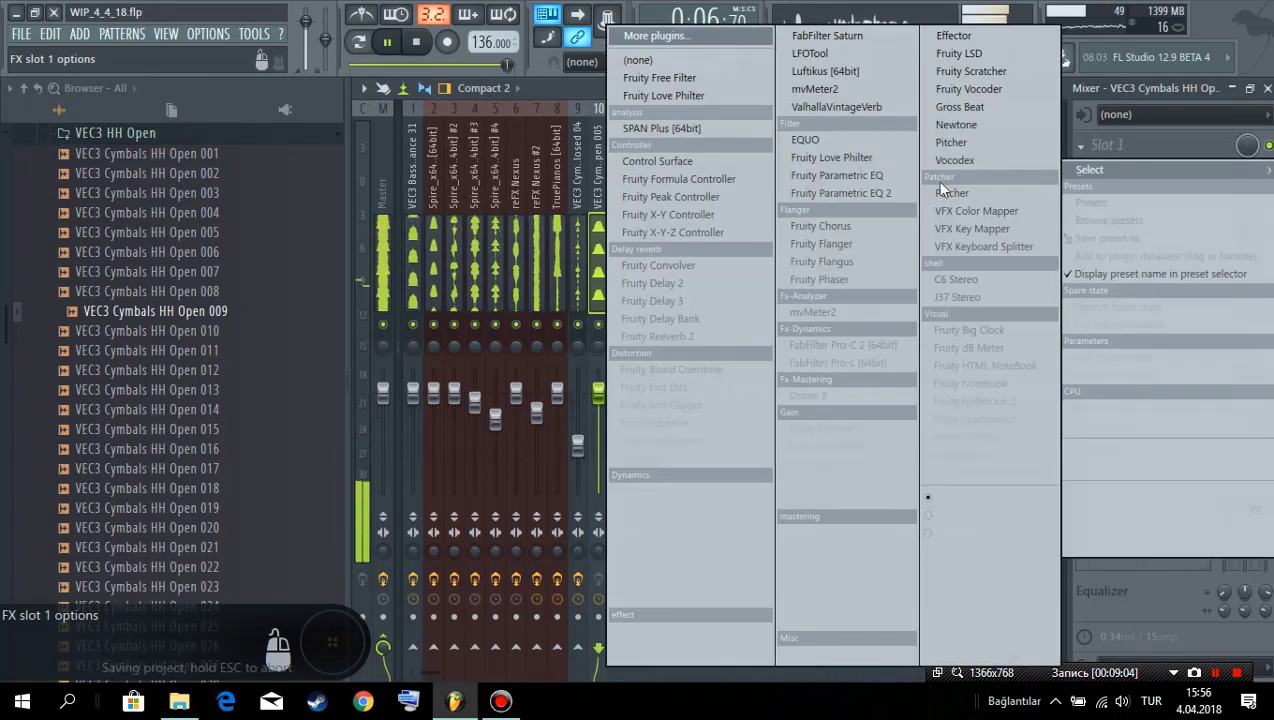
{"action": "left_click", "coordinate": [843, 194]}
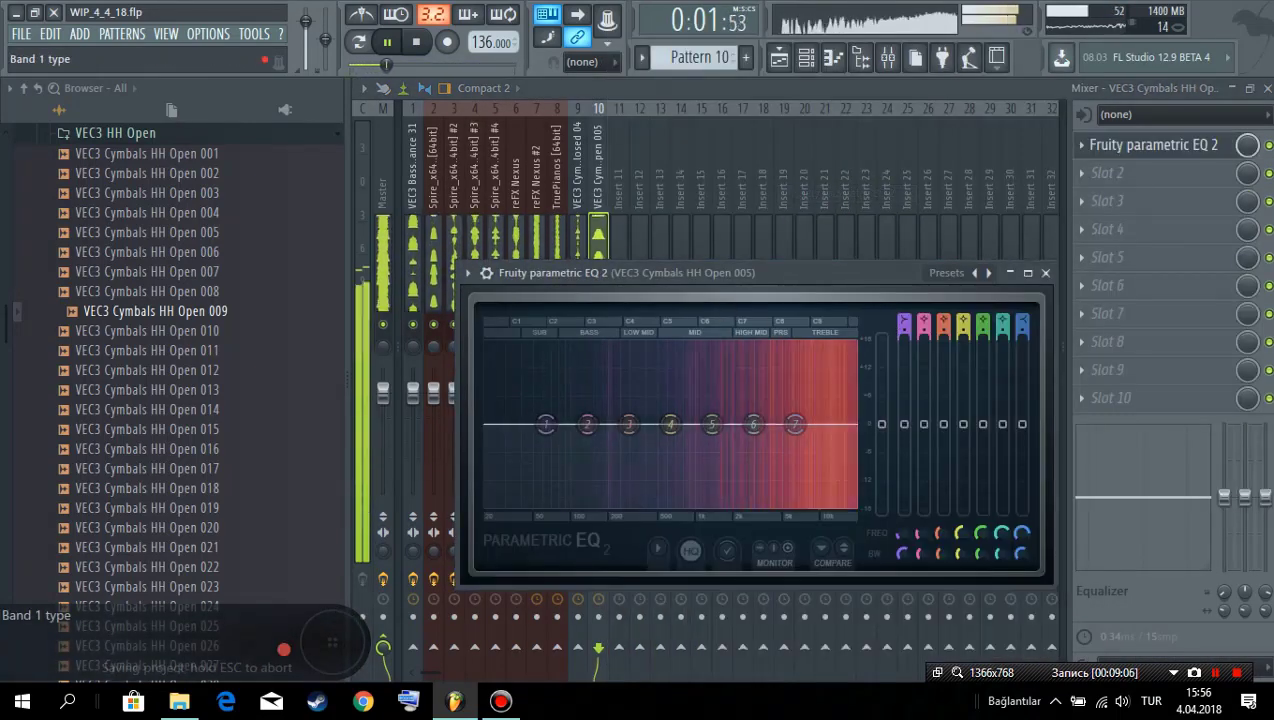
{"action": "left_click", "coordinate": [904, 325]}
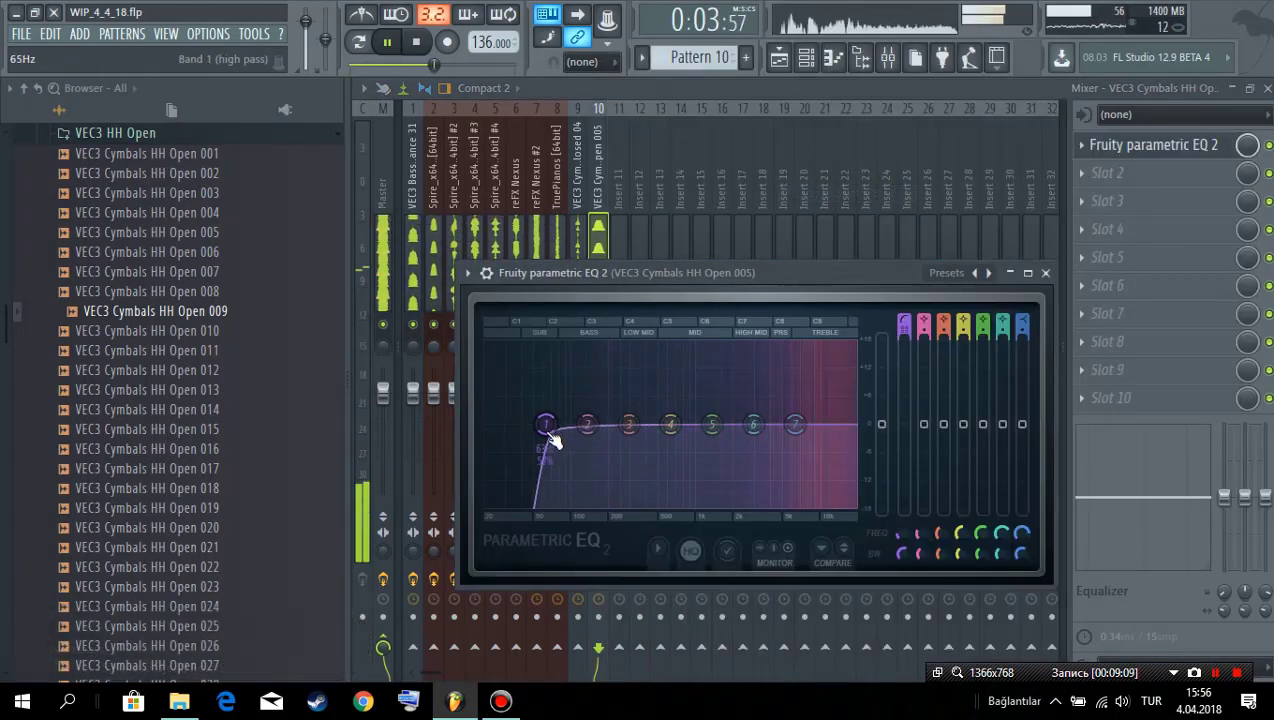
{"action": "left_click_drag", "start_coordinate": [546, 425], "coordinate": [700, 426]}
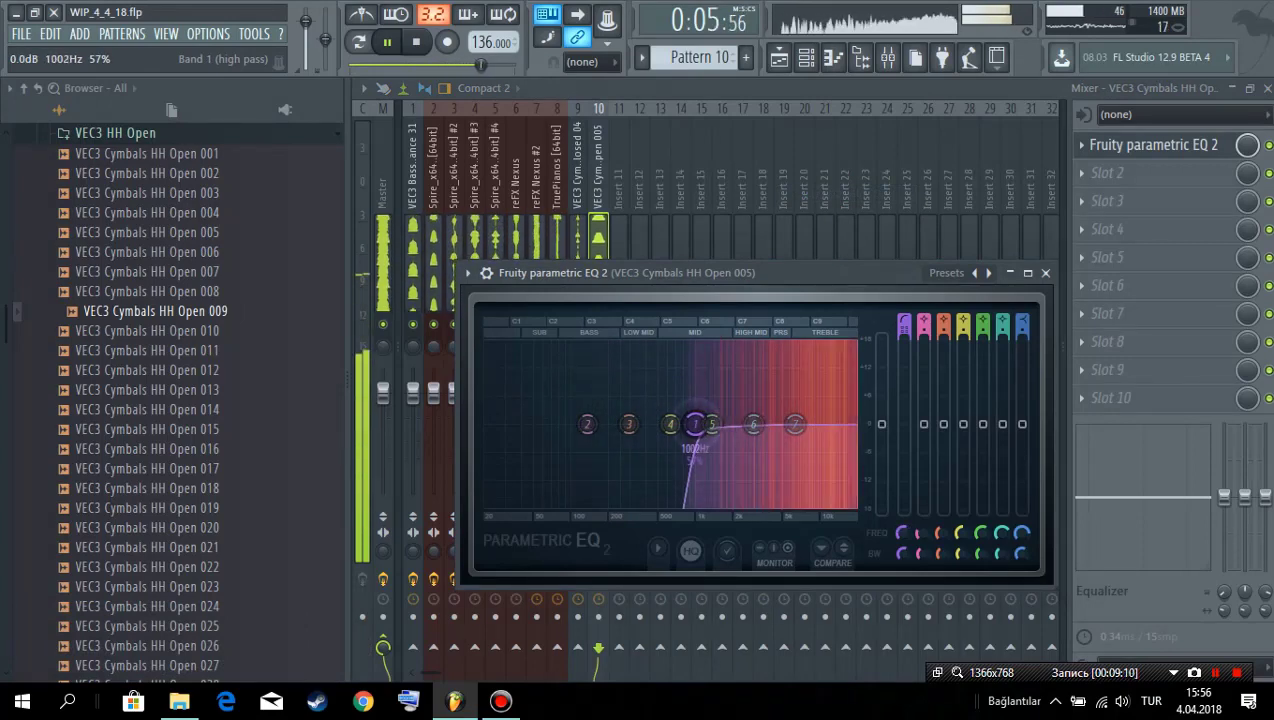
{"action": "key", "text": "ctrl+s"}
{"action": "key", "text": "Escape"}
Step: Lower the open hi-hat's mixer track 10 to about -15.5 dB and collapse the VEC3 HH Open sample folder
{"action": "left_click_drag", "start_coordinate": [600, 396], "coordinate": [617, 433]}
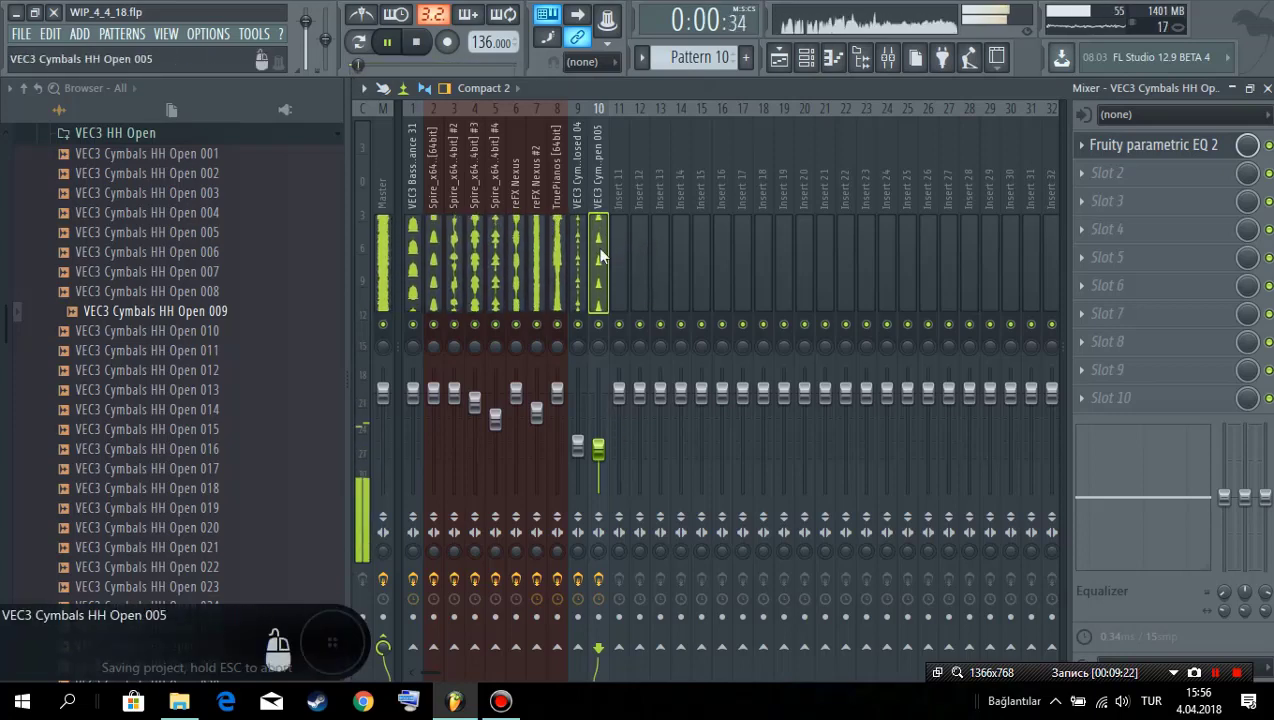
{"action": "scroll", "coordinate": [143, 346], "scroll_direction": "up", "scroll_amount": 4}
{"action": "left_click", "coordinate": [147, 370]}
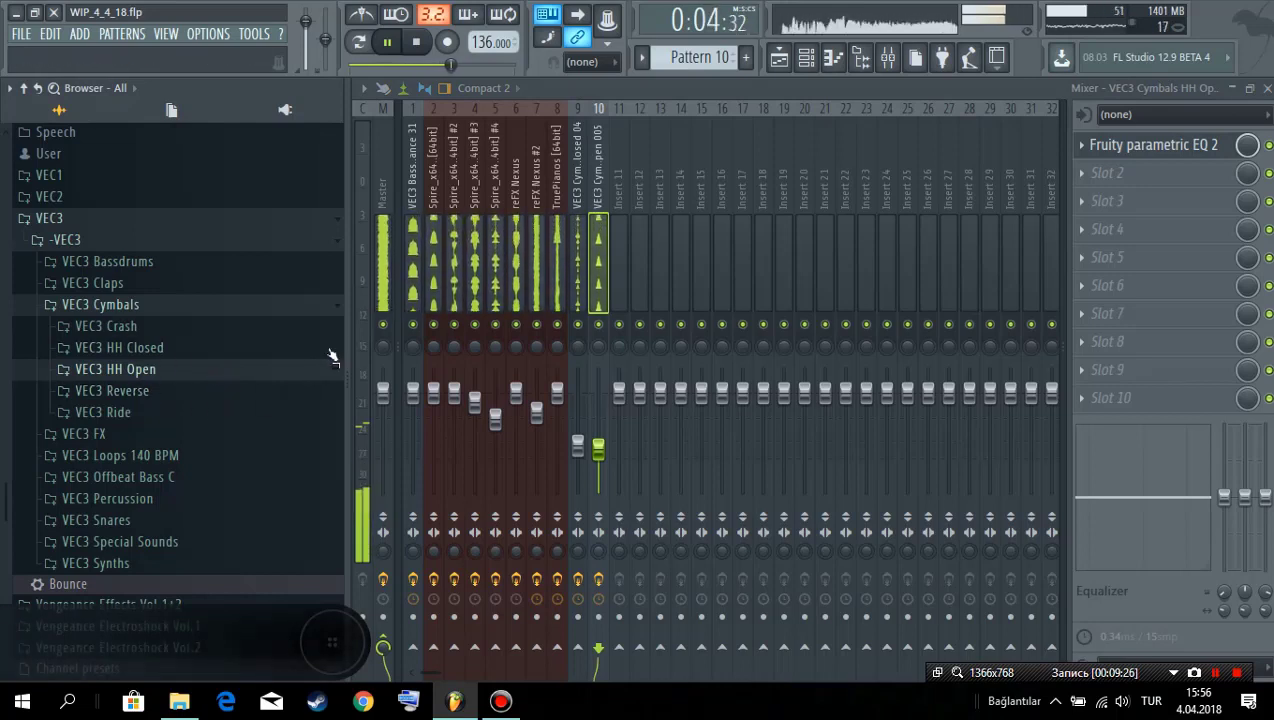
{"action": "left_click", "coordinate": [601, 269]}
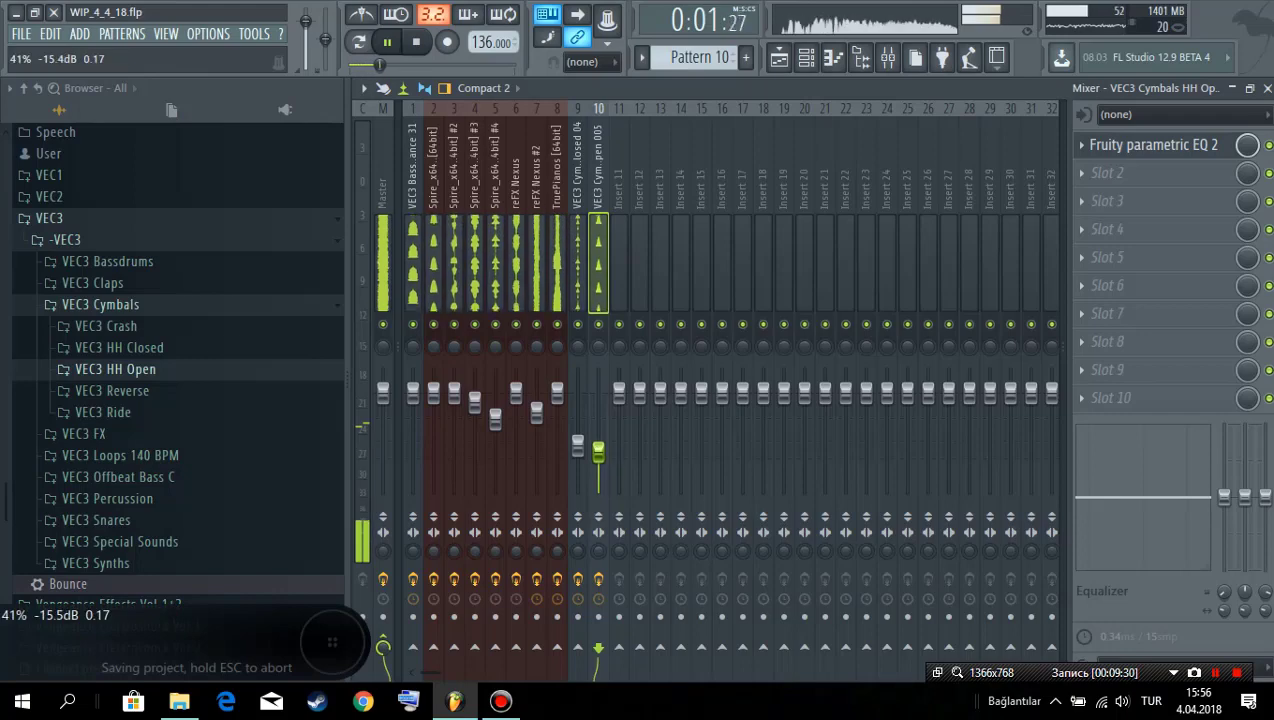
{"action": "scroll", "coordinate": [601, 453], "scroll_direction": "down", "scroll_amount": 1}
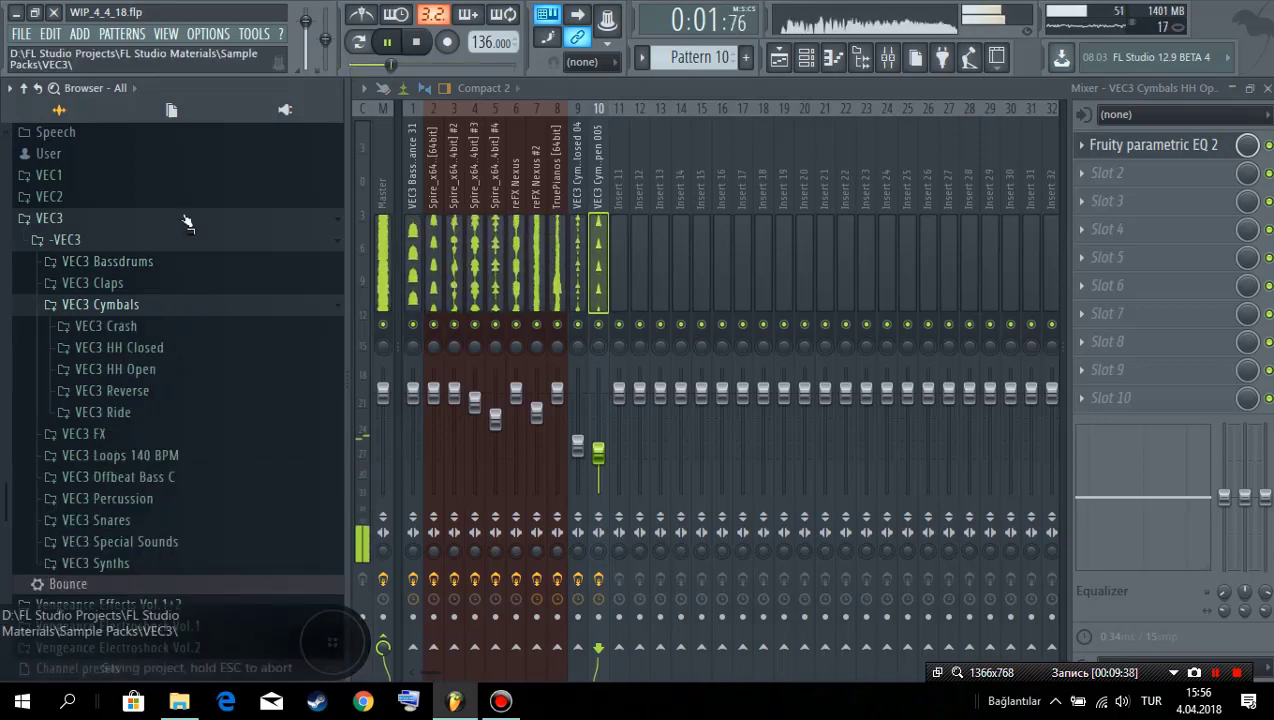
Step: Audition samples from the VEC3 Claps folder, stopping song playback to hear them alone
{"action": "left_click", "coordinate": [176, 284]}
{"action": "left_click", "coordinate": [201, 316]}
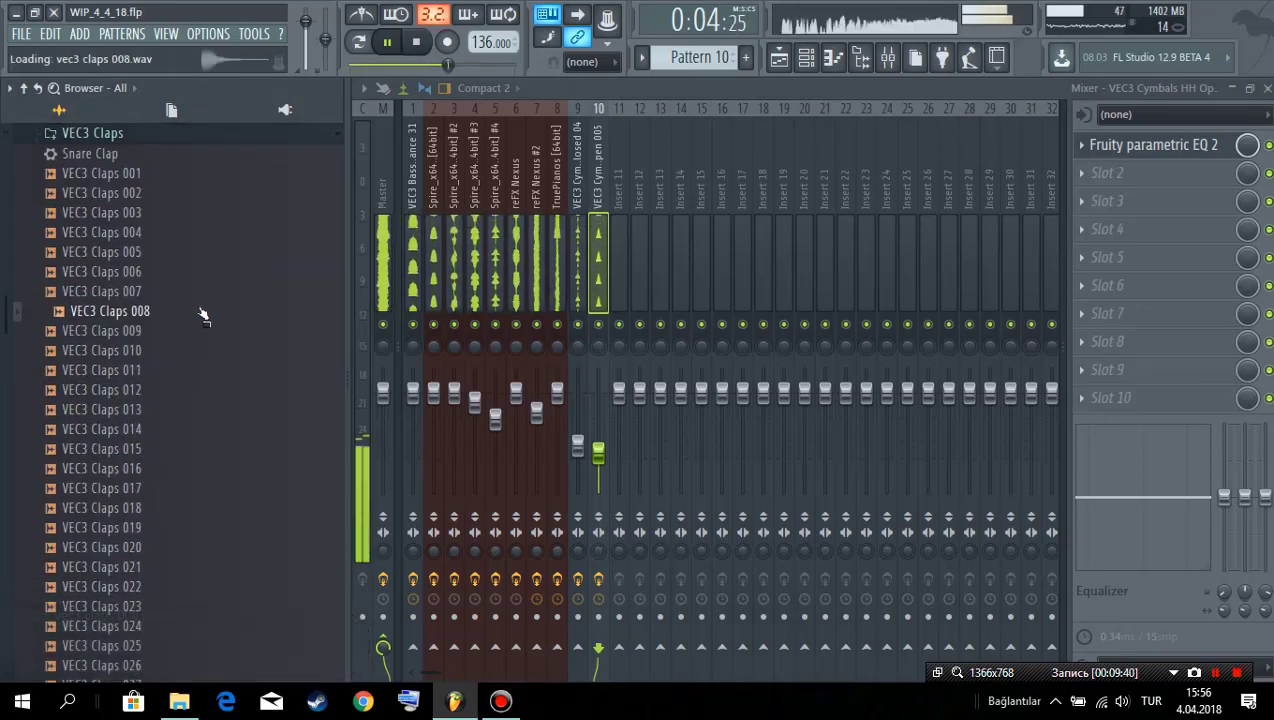
{"action": "left_click", "coordinate": [203, 274]}
{"action": "key", "text": "space"}
{"action": "scroll", "coordinate": [190, 320], "scroll_direction": "up", "scroll_amount": 2}
{"action": "left_click", "coordinate": [185, 350]}
{"action": "scroll", "coordinate": [140, 300], "scroll_direction": "up", "scroll_amount": 5}
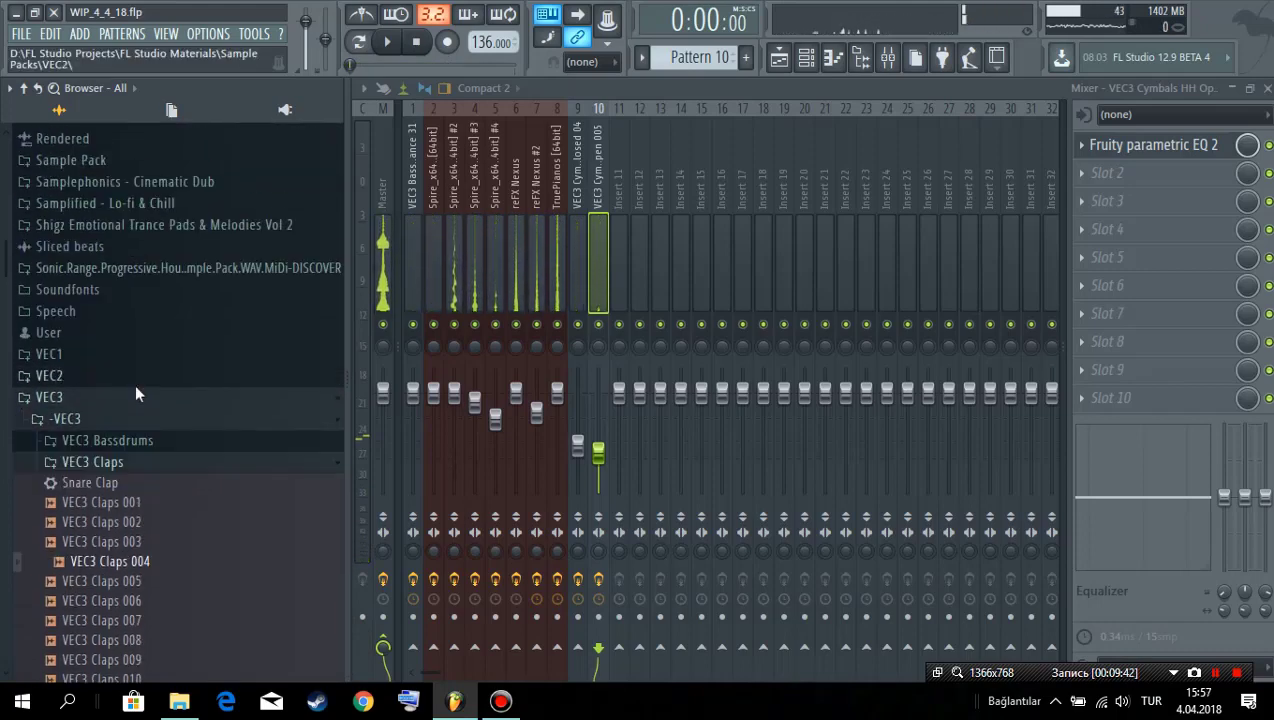
Step: Open the VEC1 Claps sample folder and audition VEC1 Clap 013
{"action": "left_click", "coordinate": [140, 383]}
{"action": "left_click", "coordinate": [148, 408]}
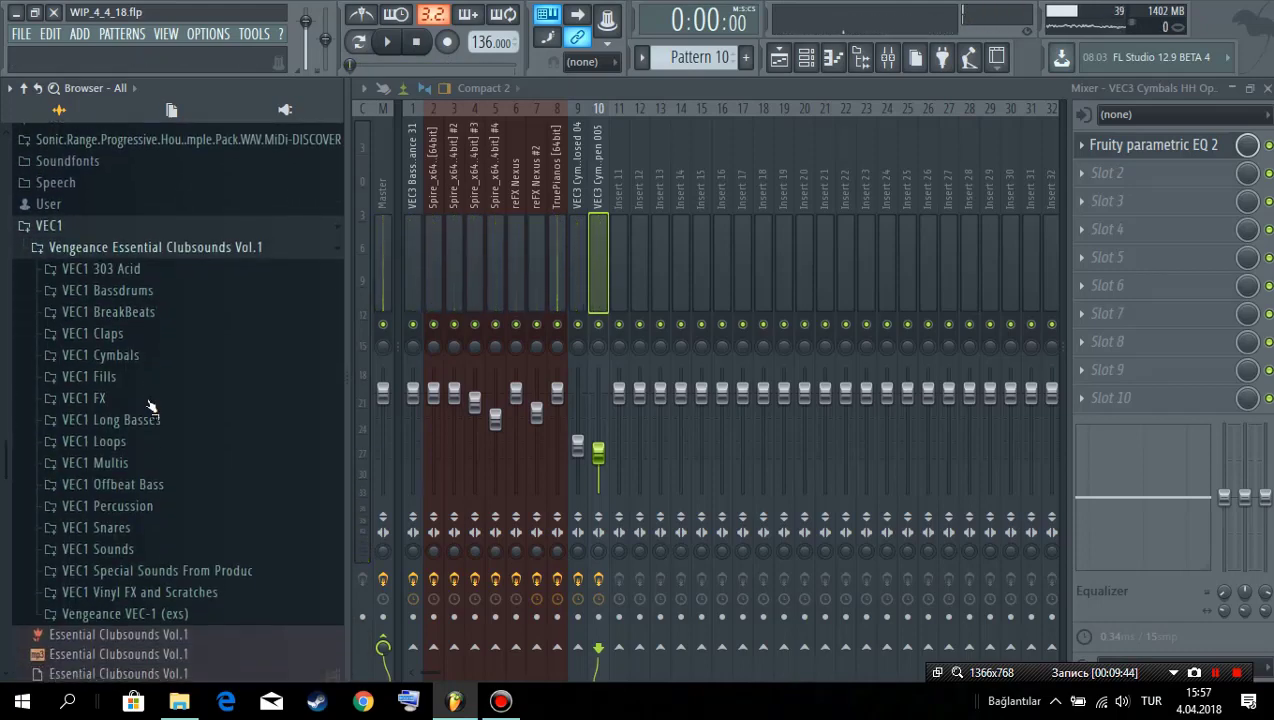
{"action": "left_click", "coordinate": [160, 353]}
{"action": "left_click", "coordinate": [165, 392]}
Step: Create Pattern 11 and place it on playlist track 11 from bar 1
{"action": "left_click", "coordinate": [806, 57]}
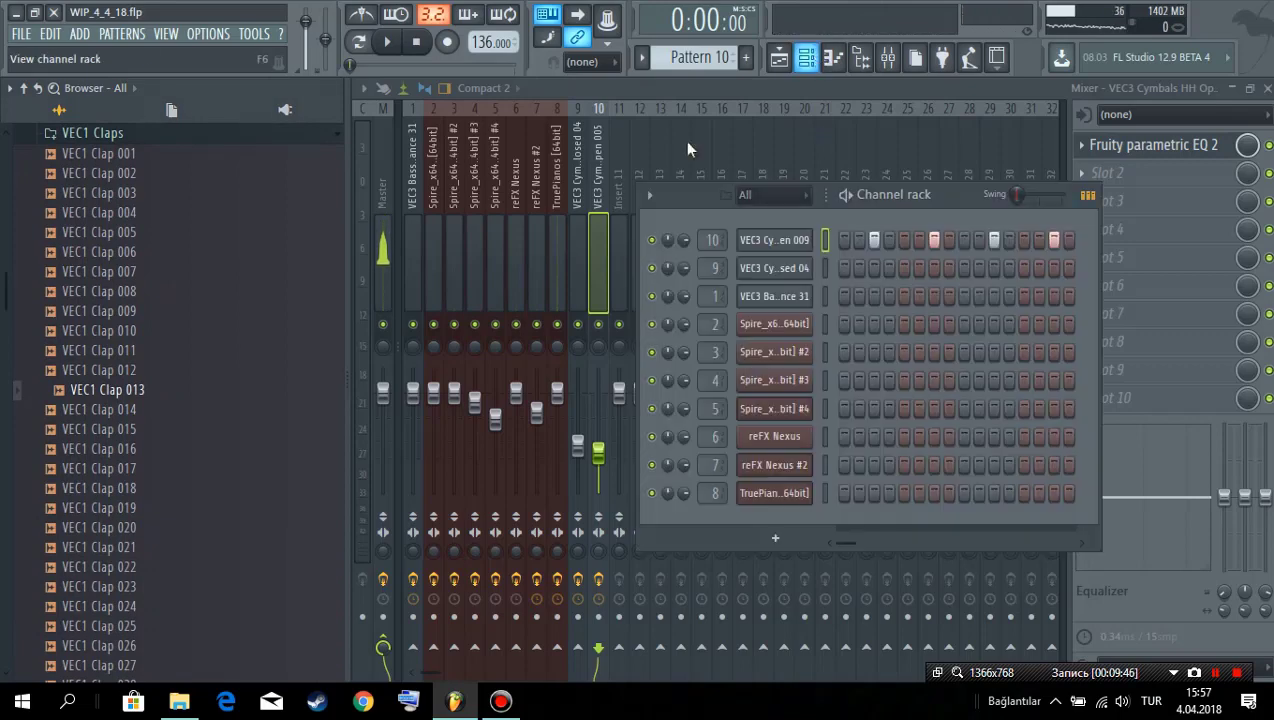
{"action": "left_click", "coordinate": [779, 57]}
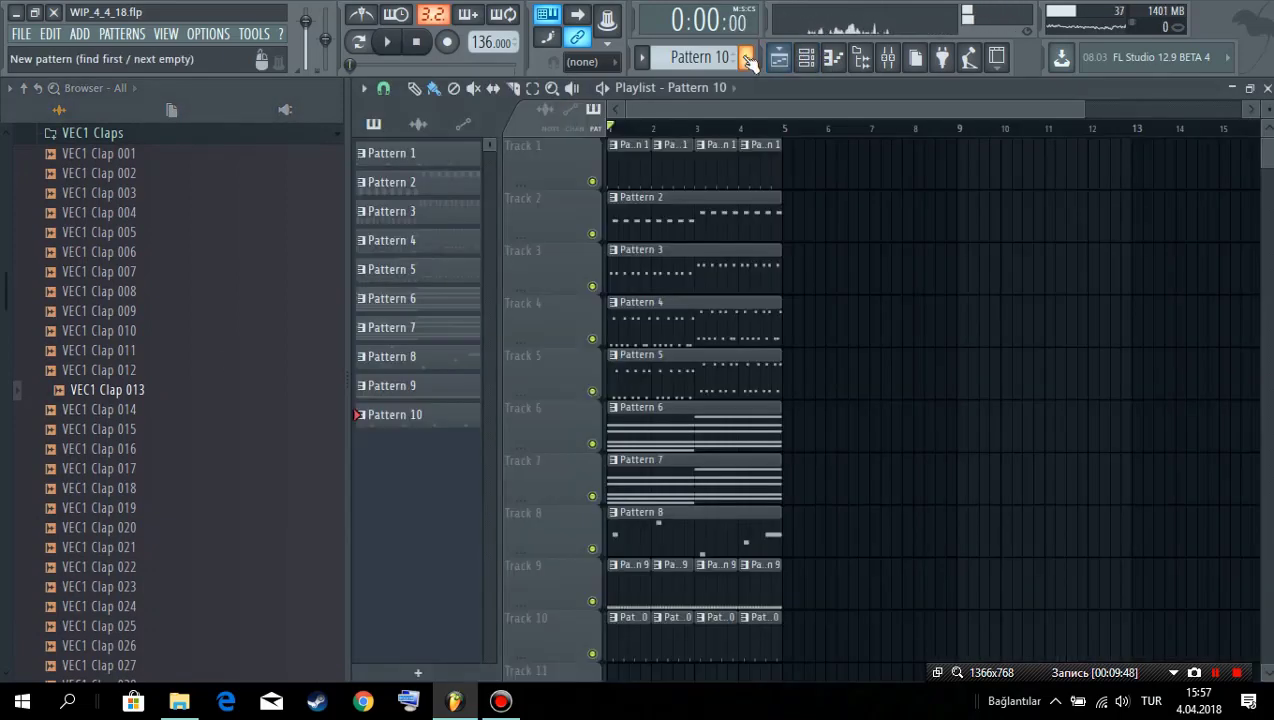
{"action": "left_click", "coordinate": [745, 57]}
{"action": "scroll", "coordinate": [700, 500], "scroll_direction": "down", "scroll_amount": 1}
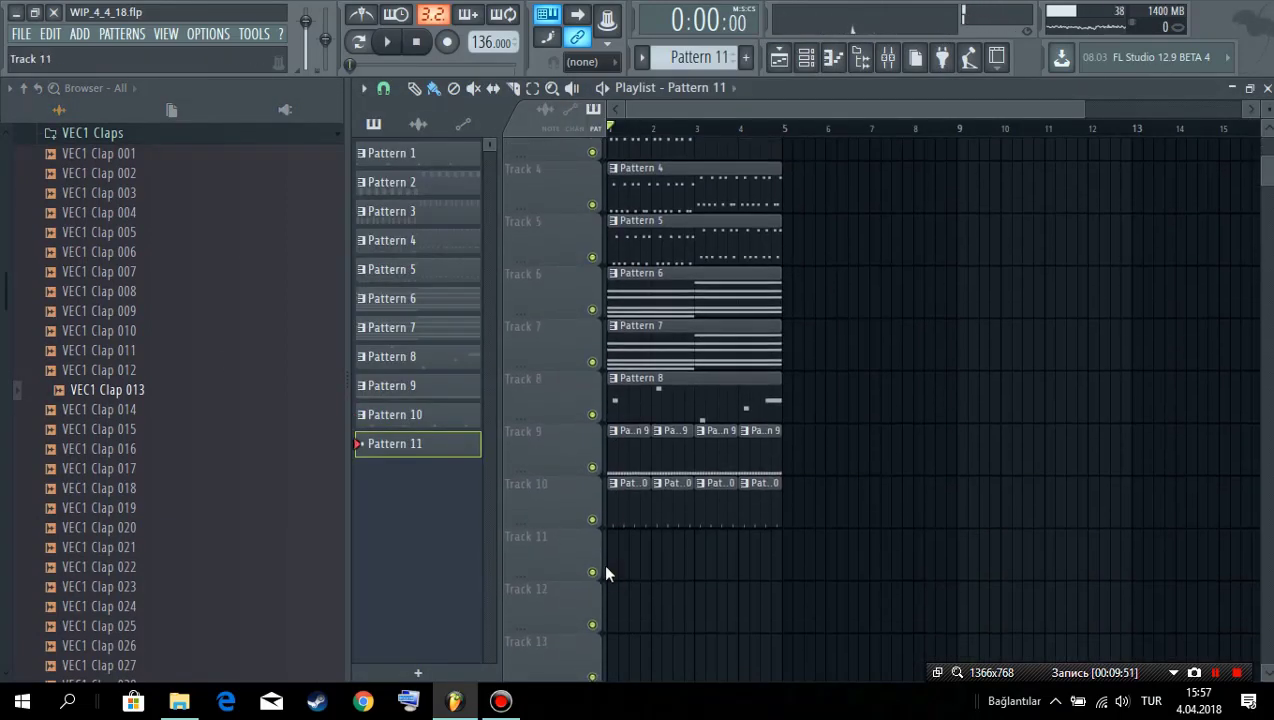
Step: Add VEC1 Clap 013 as a new channel and activate its steps 5 and 13 in Pattern 11
{"action": "left_click", "coordinate": [790, 70]}
{"action": "left_click_drag", "start_coordinate": [857, 245], "coordinate": [810, 228]}
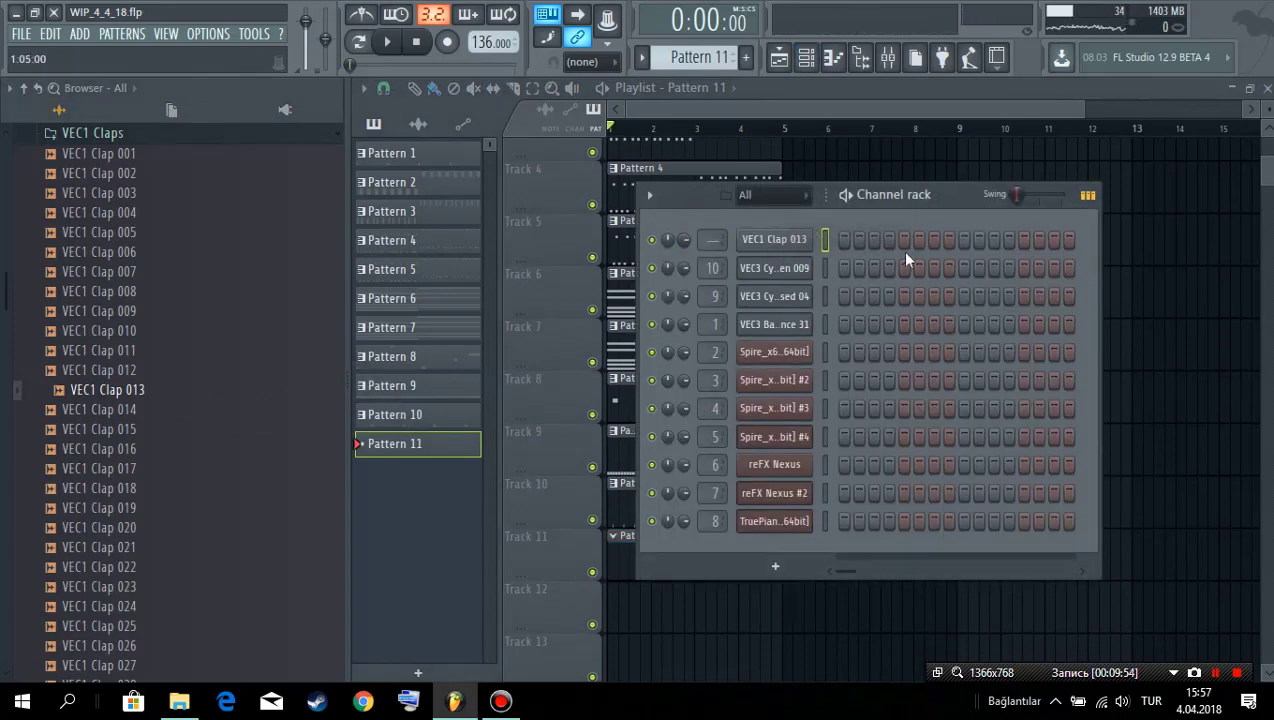
{"action": "left_click", "coordinate": [1023, 240]}
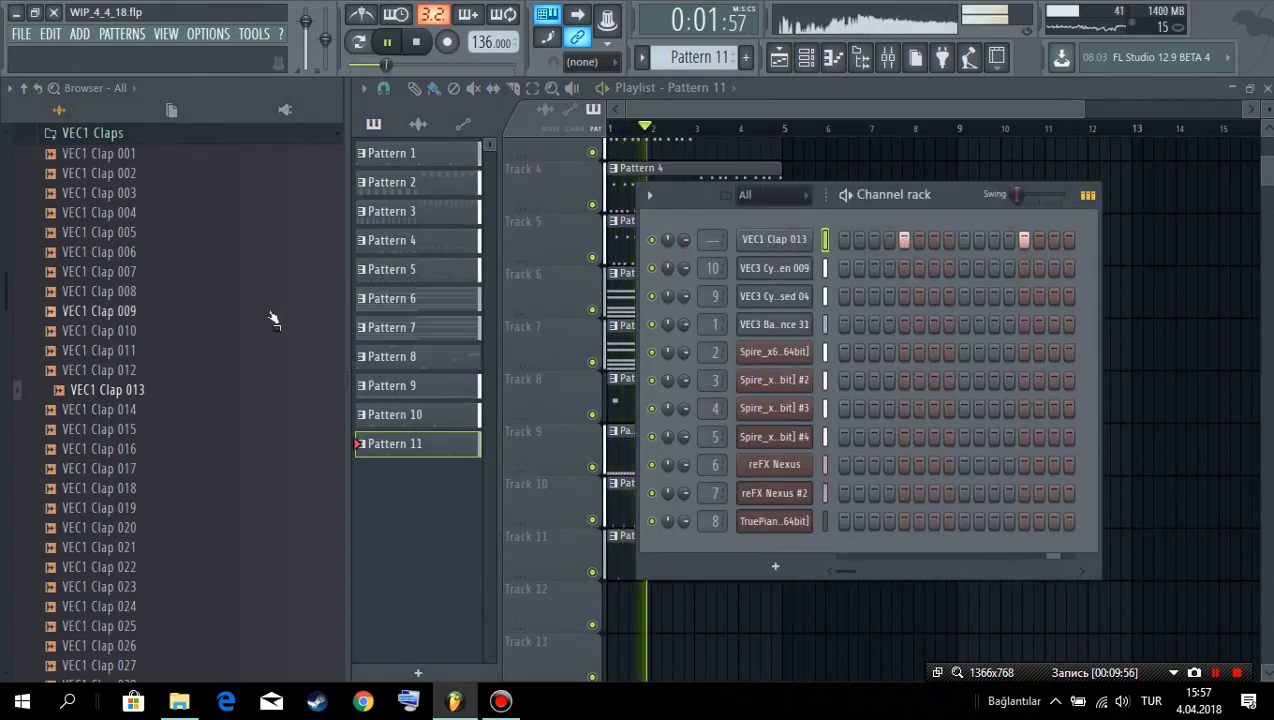
{"action": "key", "text": "space"}
Step: Try VEC1 Clap 015, then replace the clap channel's sample with VEC1 Clap 014 and set its stretch time to none
{"action": "left_click", "coordinate": [762, 245]}
{"action": "left_click", "coordinate": [183, 431]}
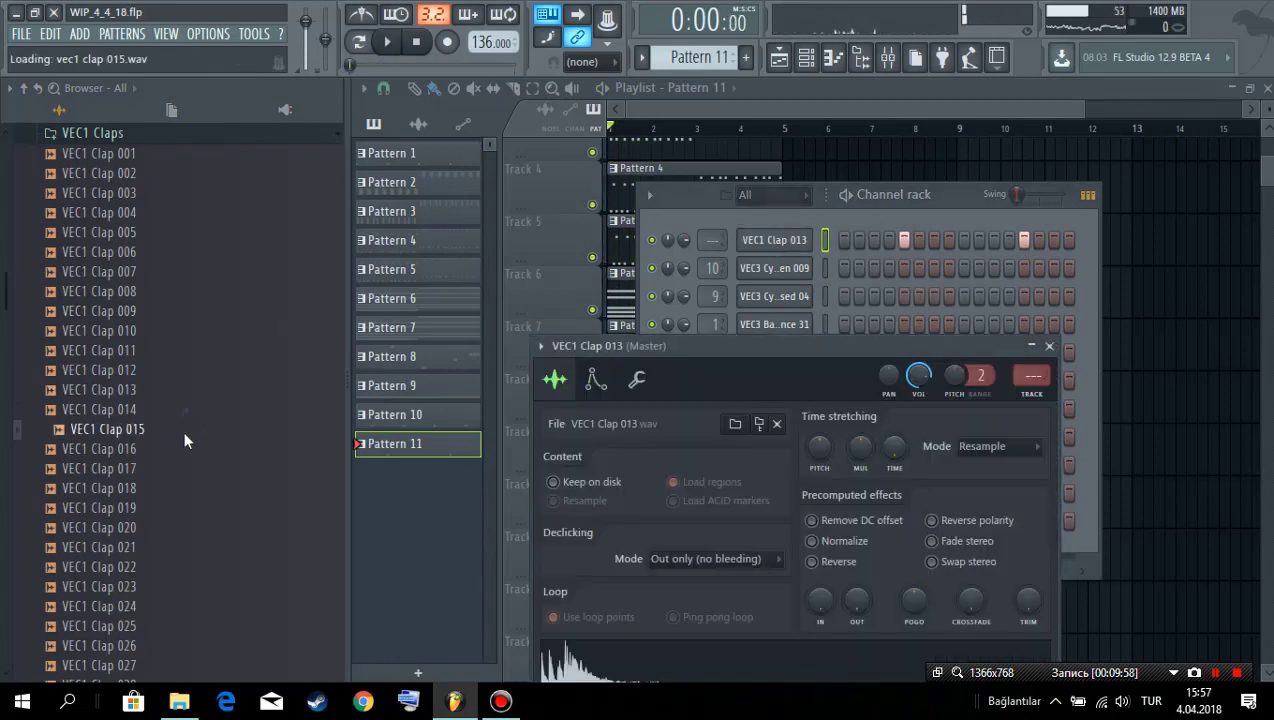
{"action": "key", "text": "space"}
{"action": "left_click_drag", "start_coordinate": [183, 431], "coordinate": [190, 441]}
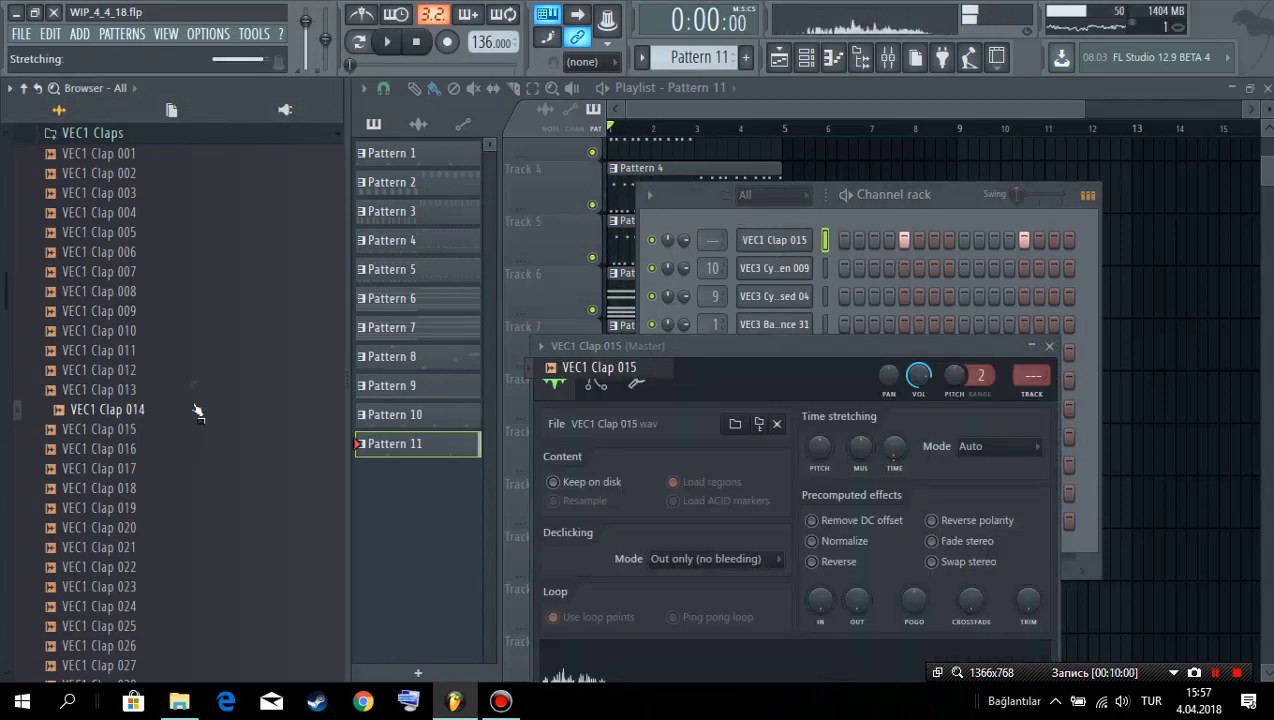
{"action": "left_click", "coordinate": [893, 450]}
{"action": "left_click", "coordinate": [905, 456]}
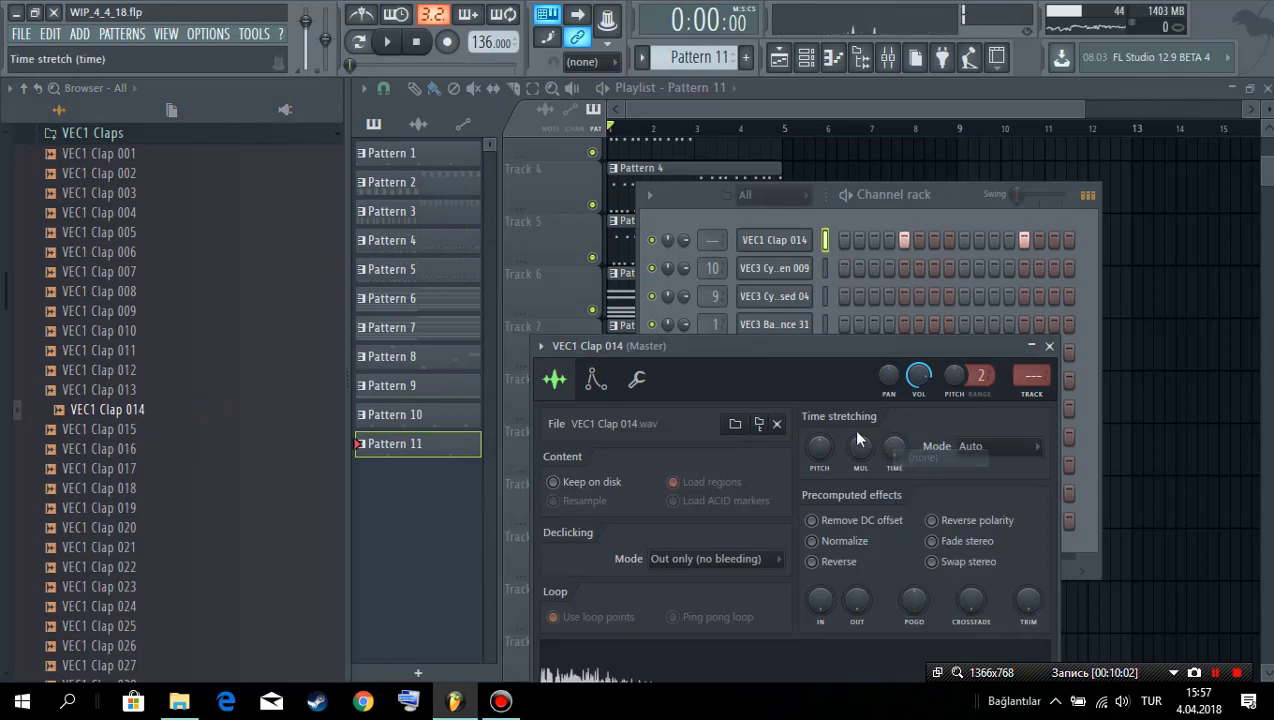
{"action": "key", "text": "space"}
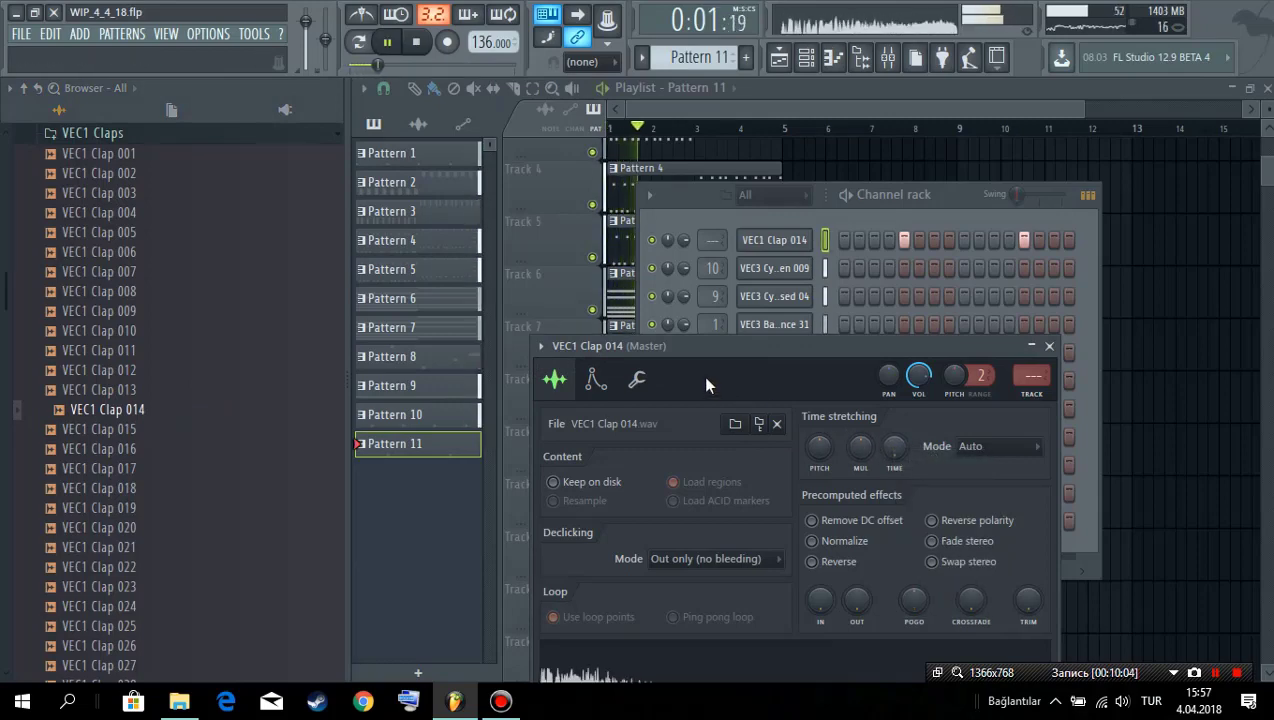
Step: Route the VEC1 Clap 014 channel to mixer track 11 and insert Fruity Parametric EQ 2 in its first effect slot
{"action": "key", "text": "F9"}
{"action": "key", "text": "space"}
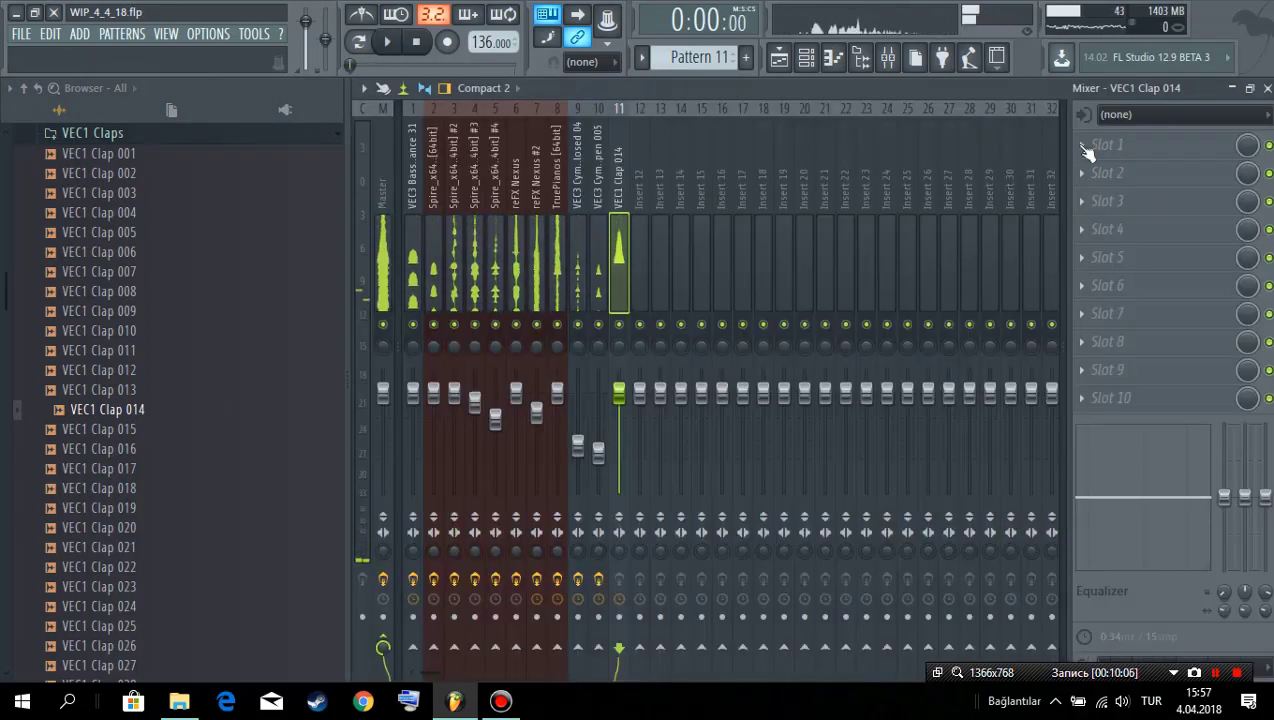
{"action": "left_click", "coordinate": [1100, 146]}
{"action": "mouse_move", "coordinate": [1090, 170]}
{"action": "left_click", "coordinate": [895, 192]}
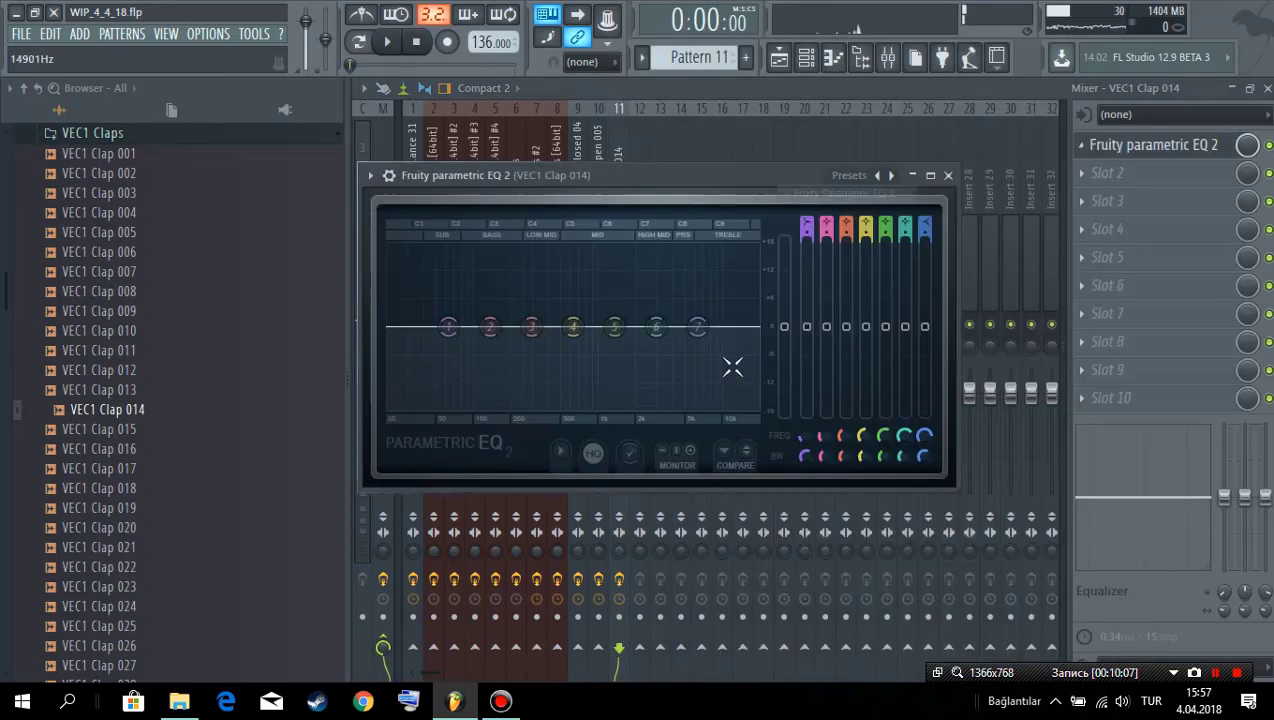
Step: Set band 1 of the clap's equalizer to high pass with a cutoff of about 536 Hz
{"action": "left_click", "coordinate": [805, 226]}
{"action": "scroll", "coordinate": [805, 220], "scroll_direction": "up", "scroll_amount": 3}
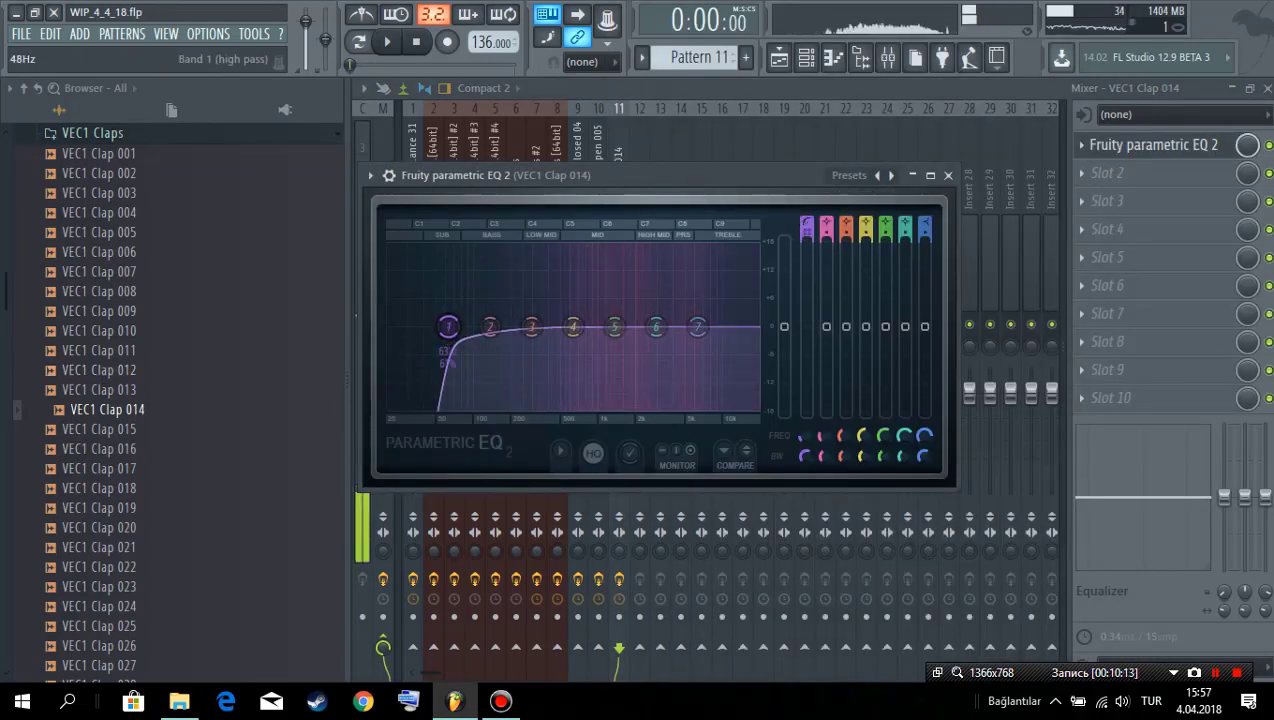
{"action": "left_click_drag", "start_coordinate": [448, 327], "coordinate": [580, 326]}
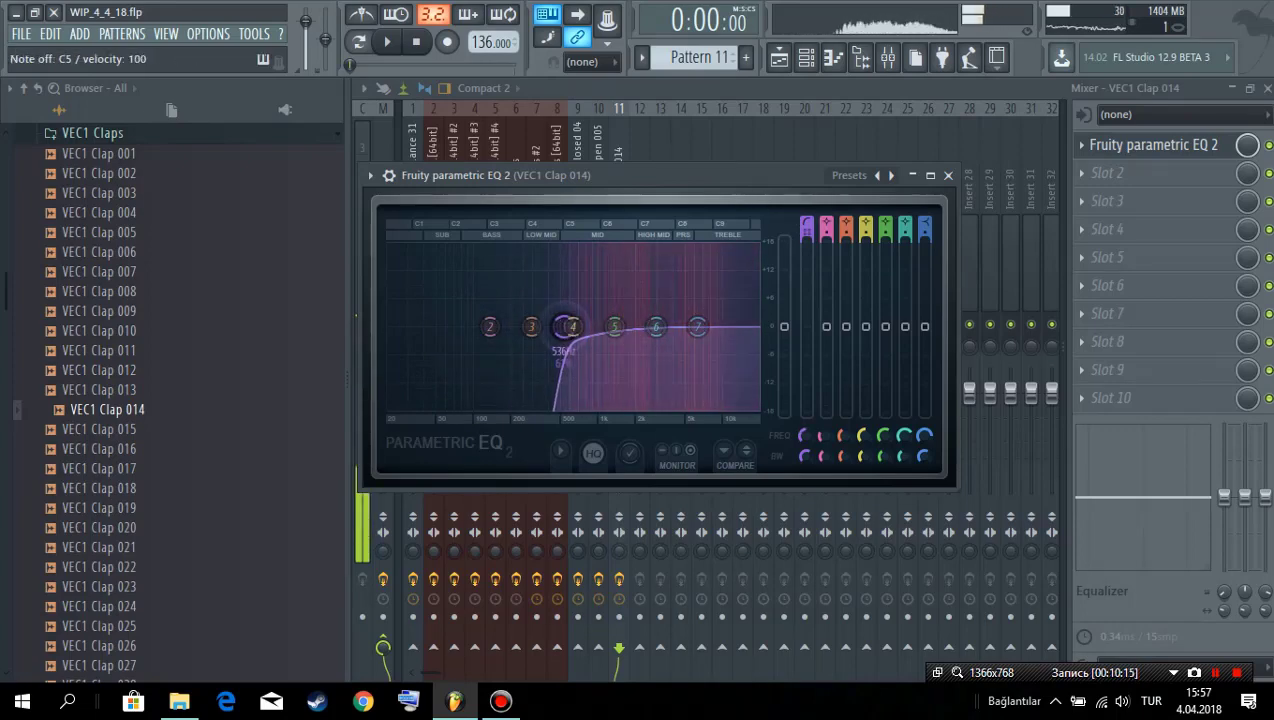
Step: Lower the clap's mixer track 11 to slightly below -7 dB during playback and save the project
{"action": "left_click", "coordinate": [617, 152]}
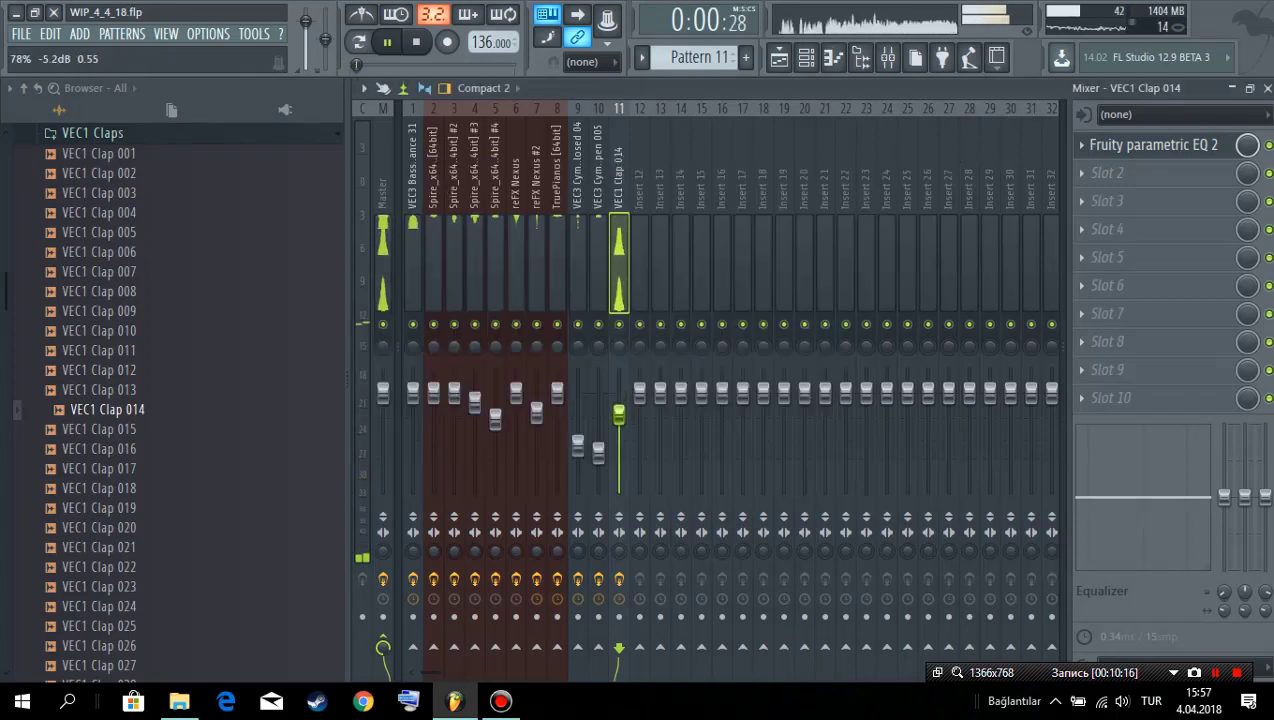
{"action": "key", "text": "ctrl+s"}
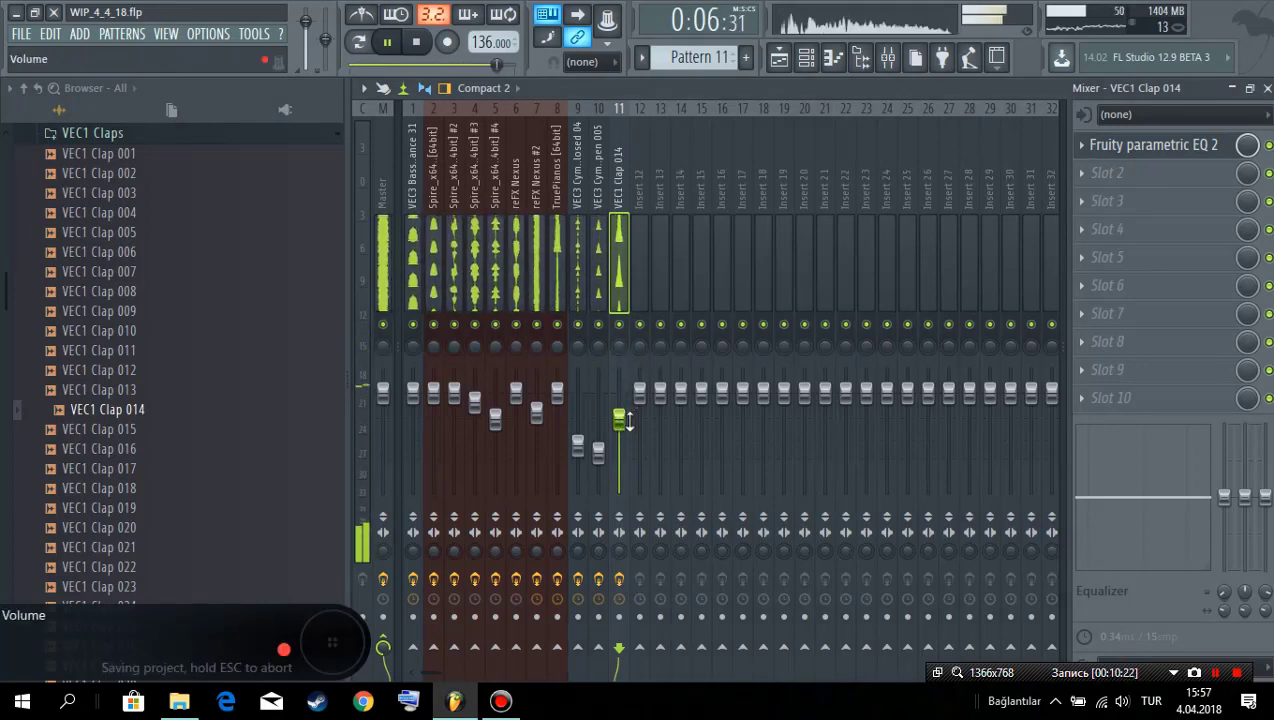
{"action": "left_click_drag", "start_coordinate": [624, 440], "coordinate": [624, 444]}
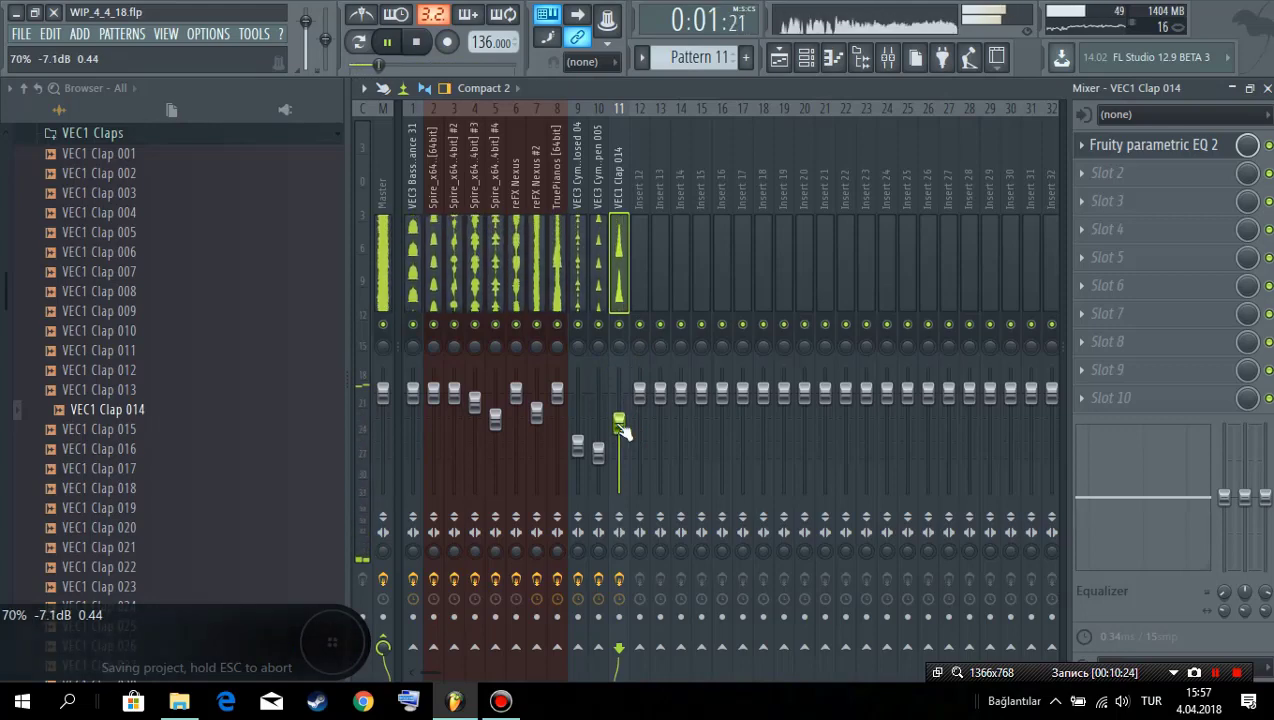
{"action": "scroll", "coordinate": [624, 430], "scroll_direction": "up", "scroll_amount": 1}
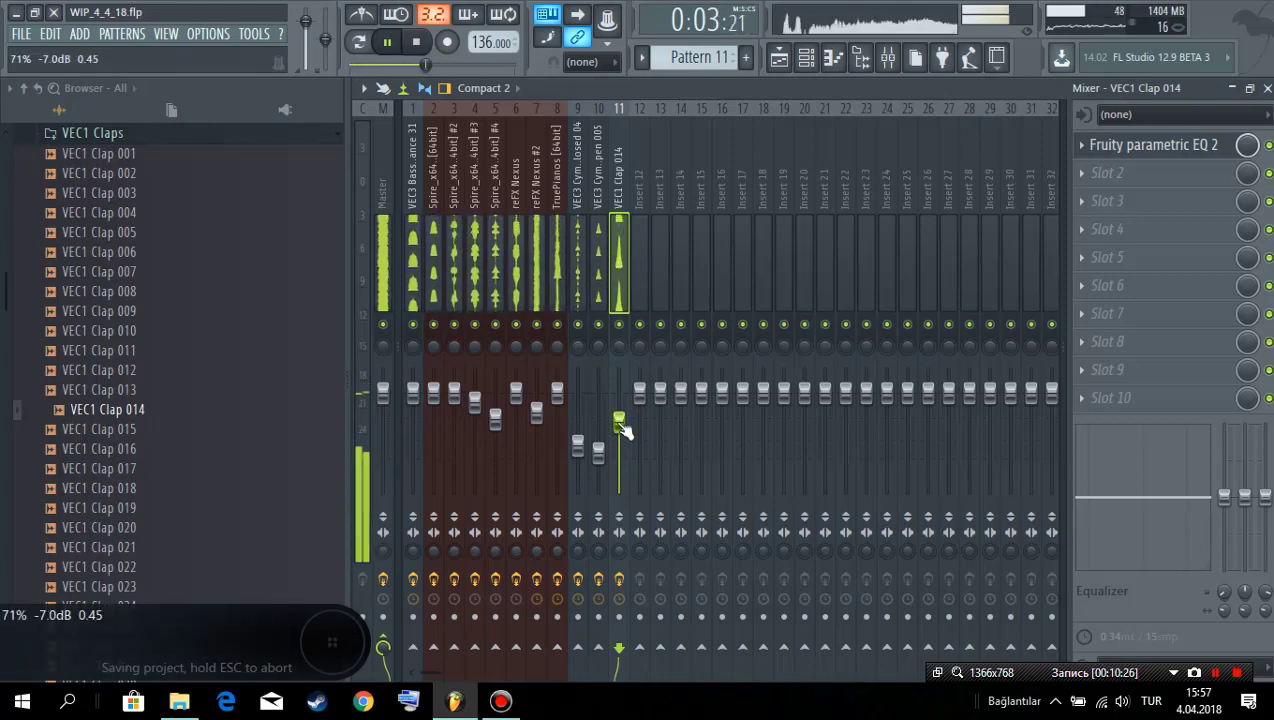
{"action": "left_click_drag", "start_coordinate": [622, 430], "coordinate": [624, 438]}
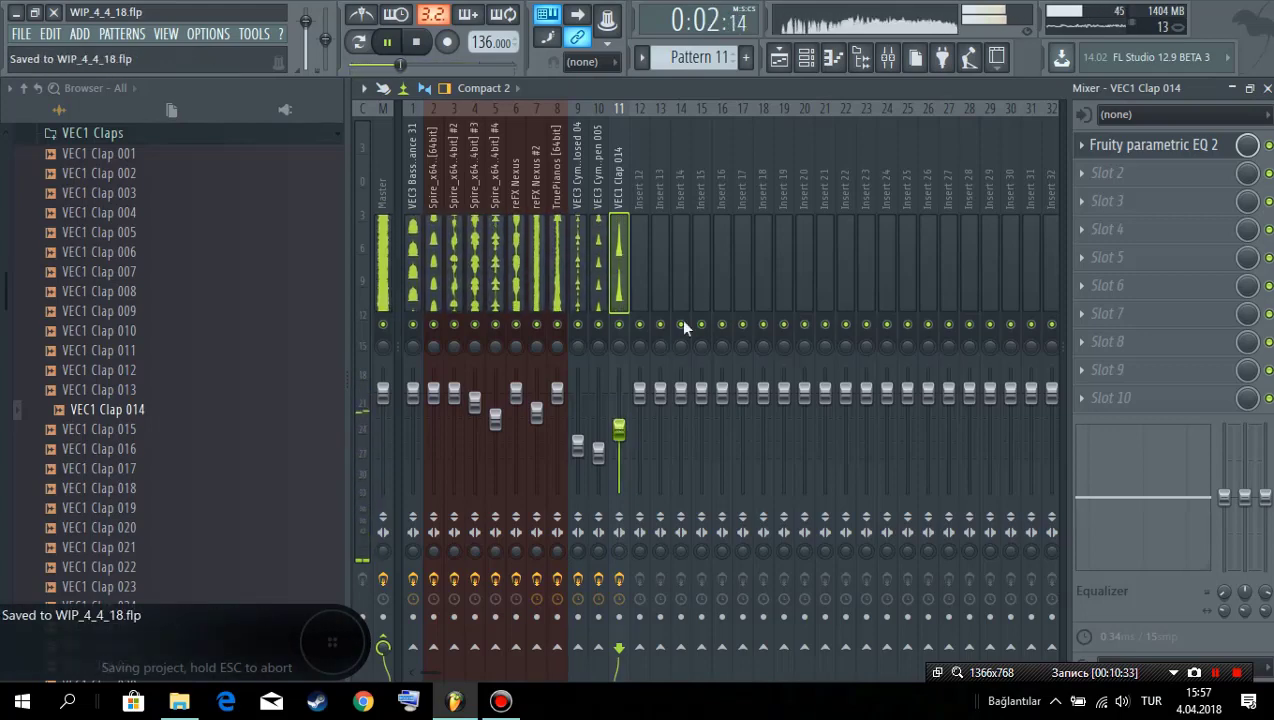
Step: Audition other VEC1 claps, add VEC1 Clap 008 as a new channel, and activate its steps 5 and 13 in Pattern 11
{"action": "left_click", "coordinate": [806, 57]}
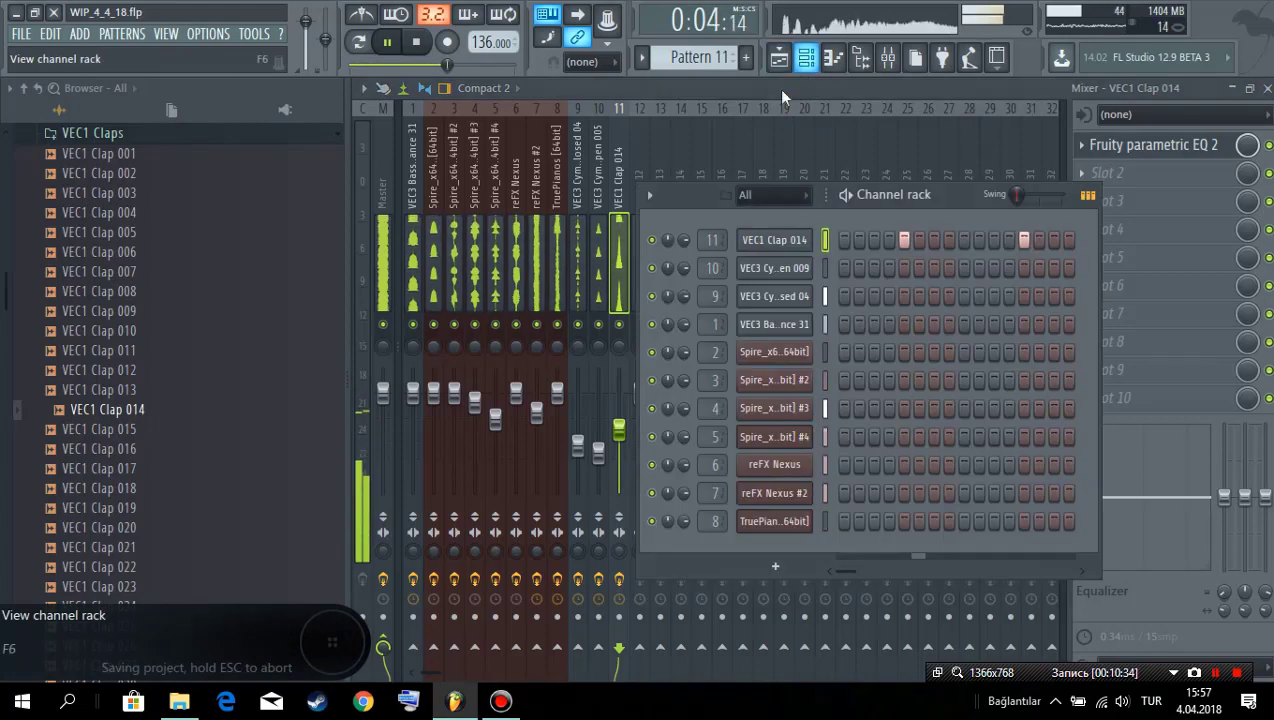
{"action": "key", "text": "space"}
{"action": "left_click", "coordinate": [143, 428]}
{"action": "left_click", "coordinate": [153, 350]}
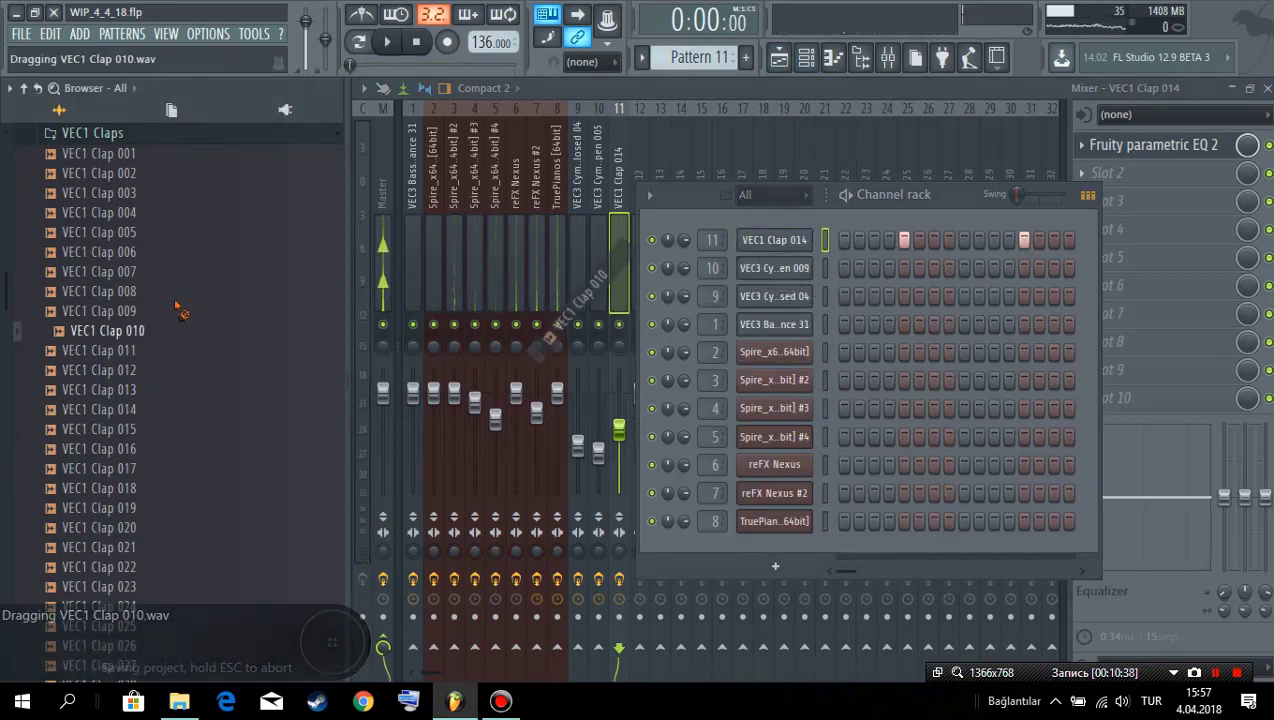
{"action": "left_click_drag", "start_coordinate": [180, 310], "coordinate": [160, 299]}
{"action": "left_click", "coordinate": [160, 299]}
{"action": "left_click_drag", "start_coordinate": [848, 221], "coordinate": [797, 243]}
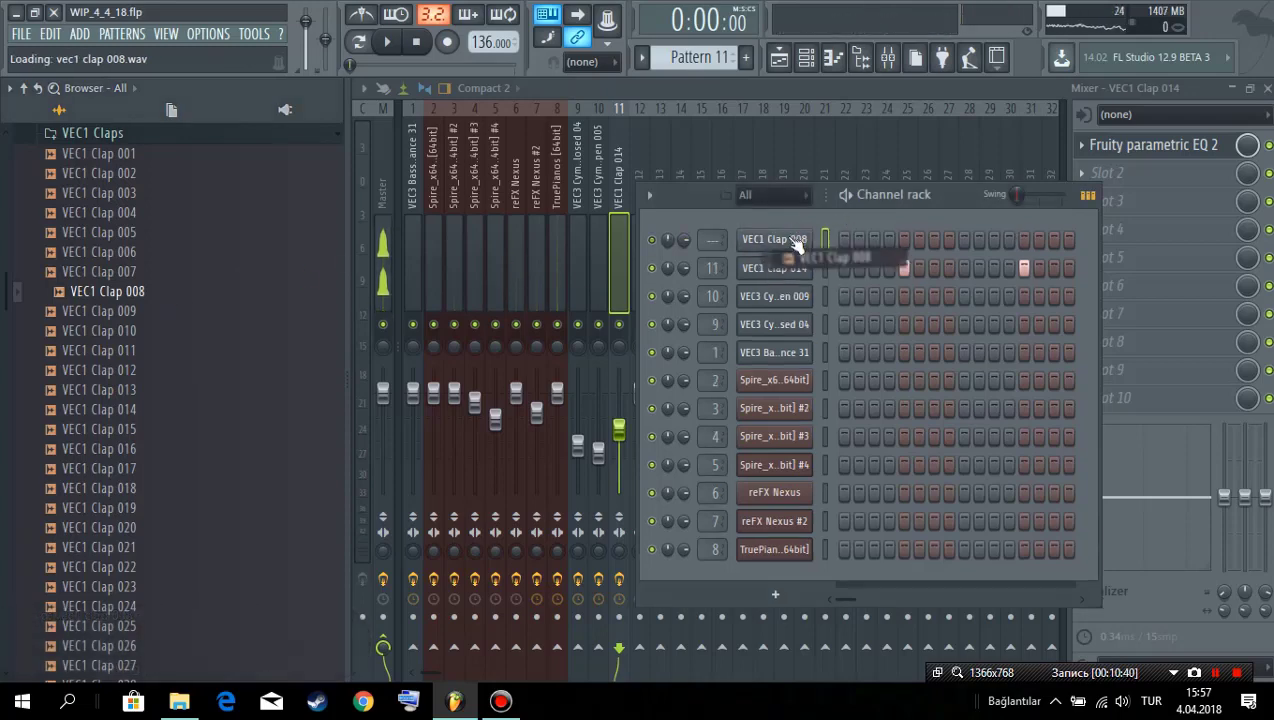
{"action": "left_click", "coordinate": [1024, 240]}
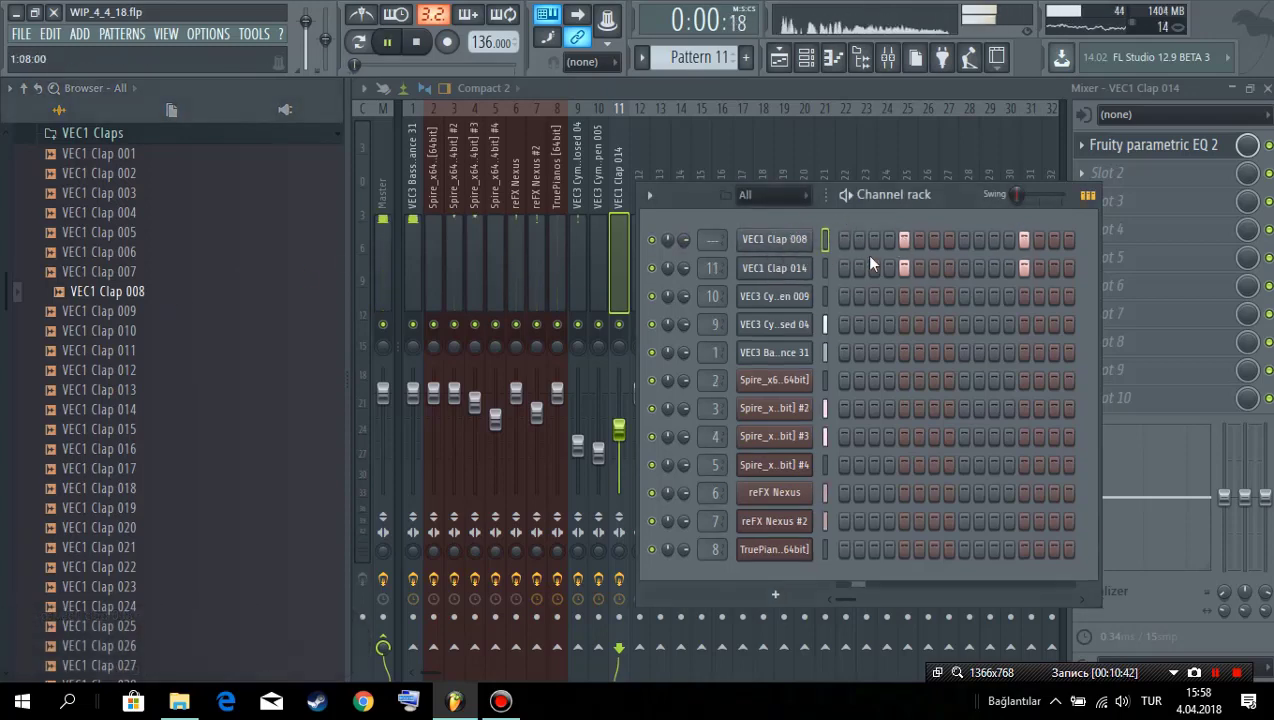
Step: Add a fade-in to the VEC1 Clap 008 sample and play it back with the song
{"action": "left_click", "coordinate": [788, 242]}
{"action": "left_click_drag", "start_coordinate": [657, 434], "coordinate": [657, 404]}
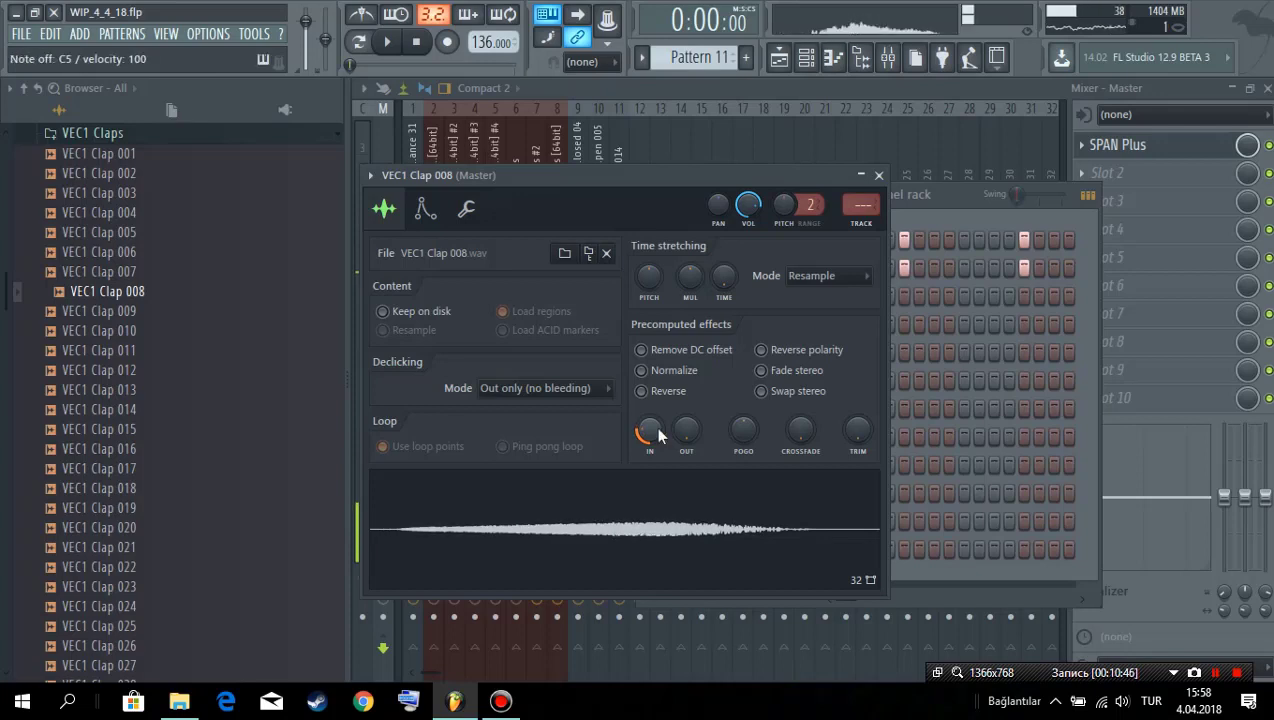
{"action": "key", "text": "space"}
{"action": "left_click_drag", "start_coordinate": [657, 179], "coordinate": [693, 246]}
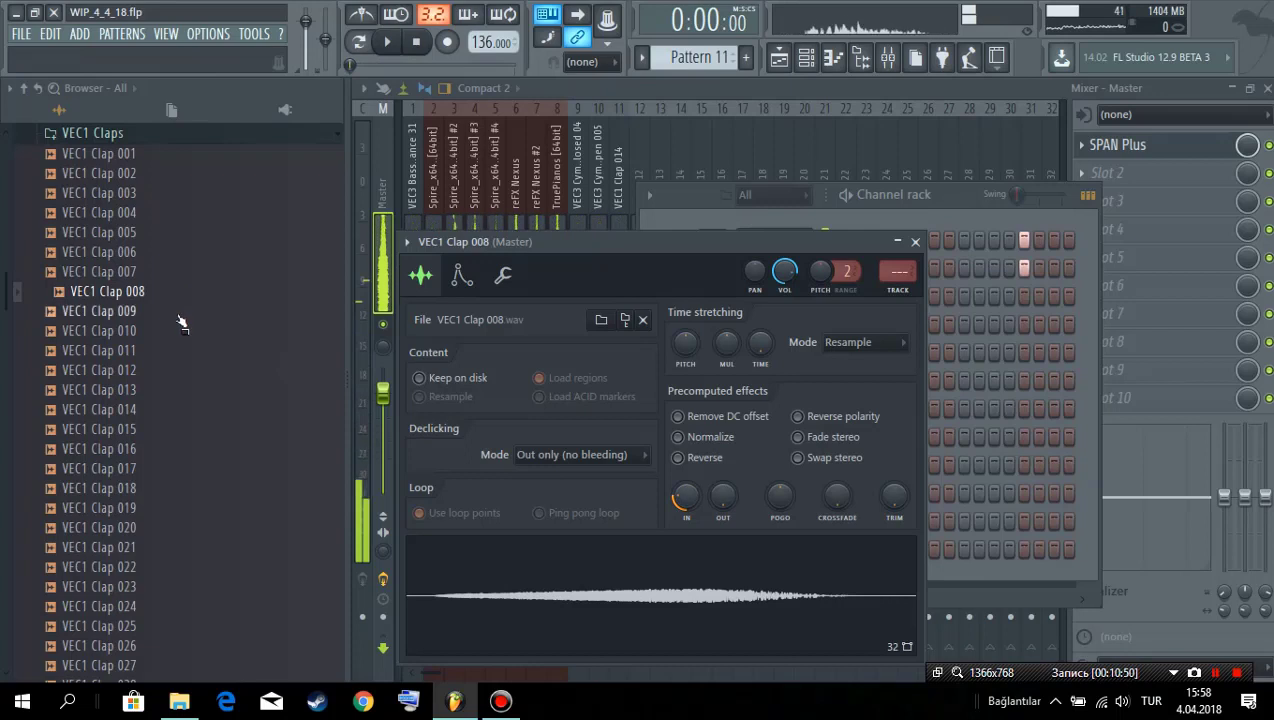
Step: Try VEC1 Clap 014 in place of the VEC1 Clap 008 sample and adjust its fade-in while the song plays
{"action": "left_click_drag", "start_coordinate": [530, 260], "coordinate": [580, 288]}
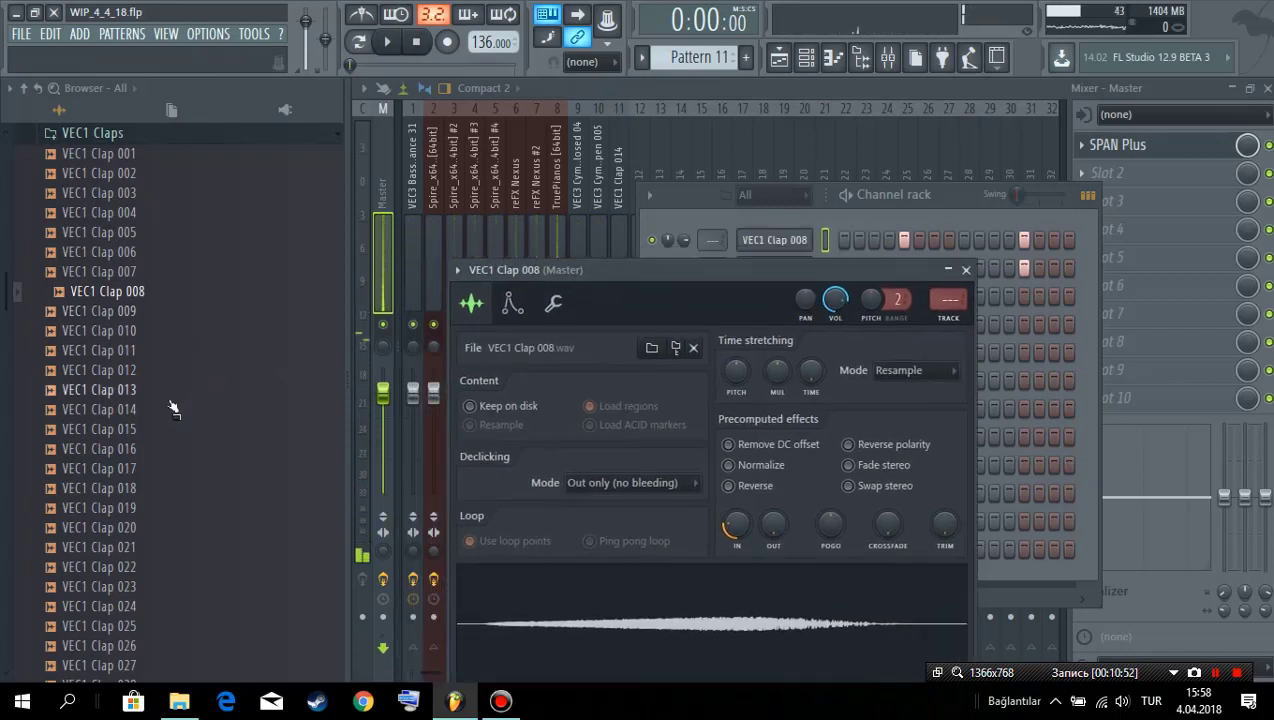
{"action": "left_click_drag", "start_coordinate": [167, 409], "coordinate": [673, 216]}
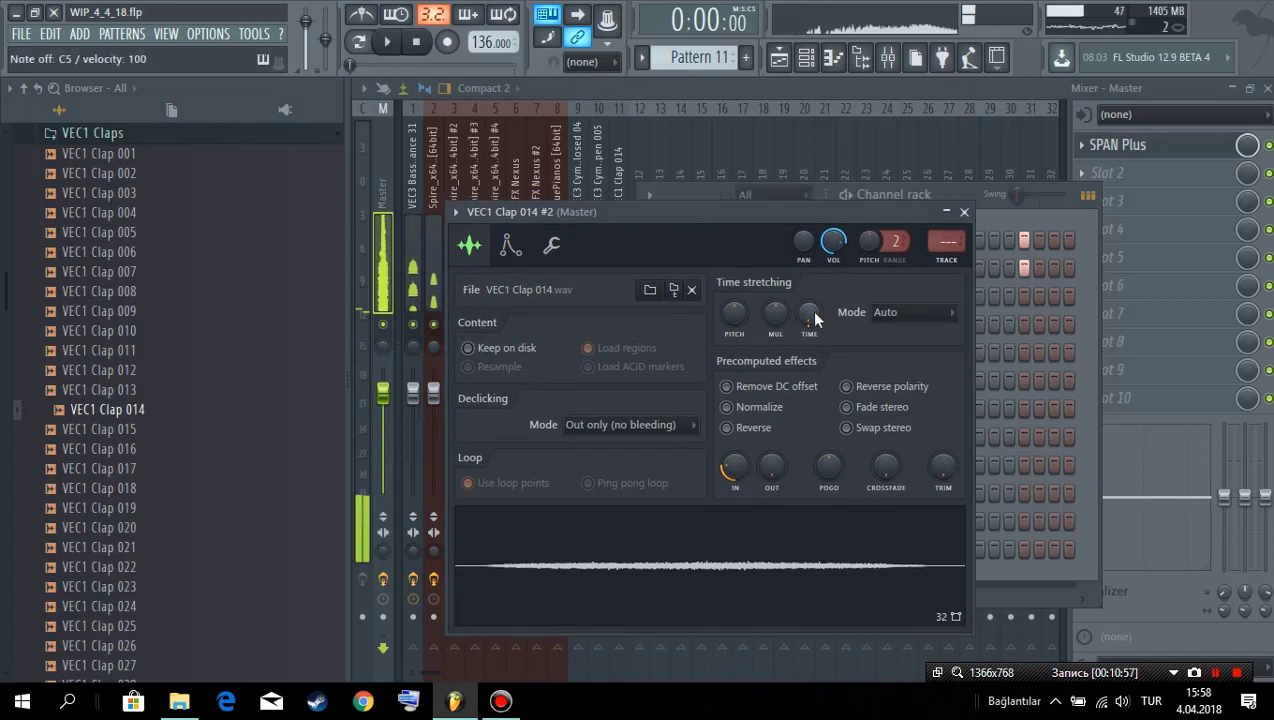
{"action": "right_click", "coordinate": [810, 312]}
{"action": "left_click", "coordinate": [698, 234]}
{"action": "left_click_drag", "start_coordinate": [698, 234], "coordinate": [697, 306]}
{"action": "key", "text": "space"}
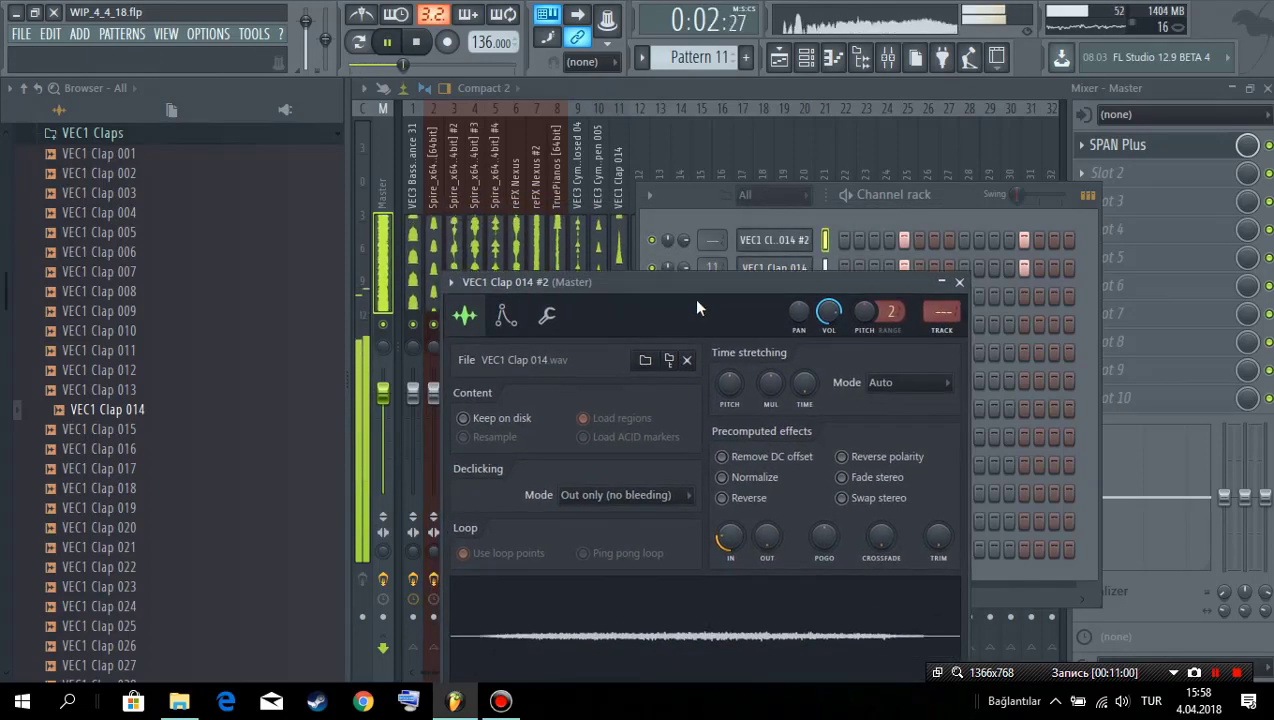
{"action": "key", "text": "space"}
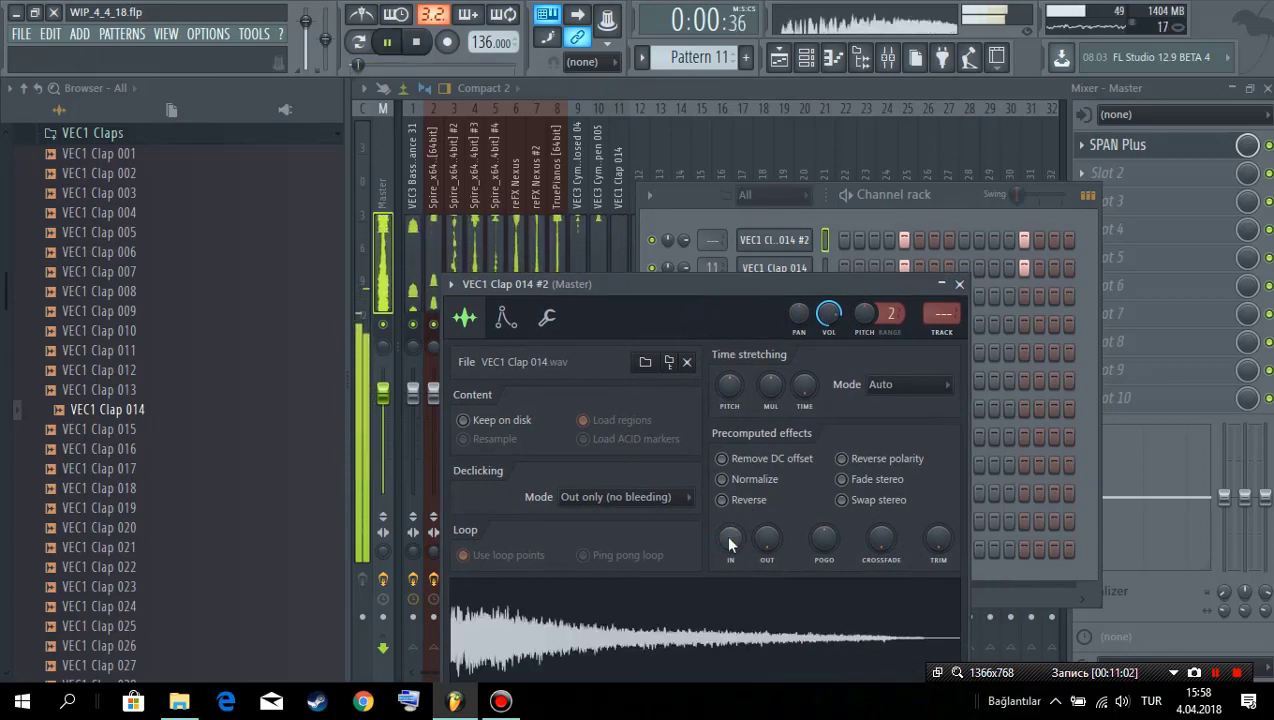
{"action": "key", "text": "space"}
{"action": "left_click_drag", "start_coordinate": [729, 540], "coordinate": [729, 515]}
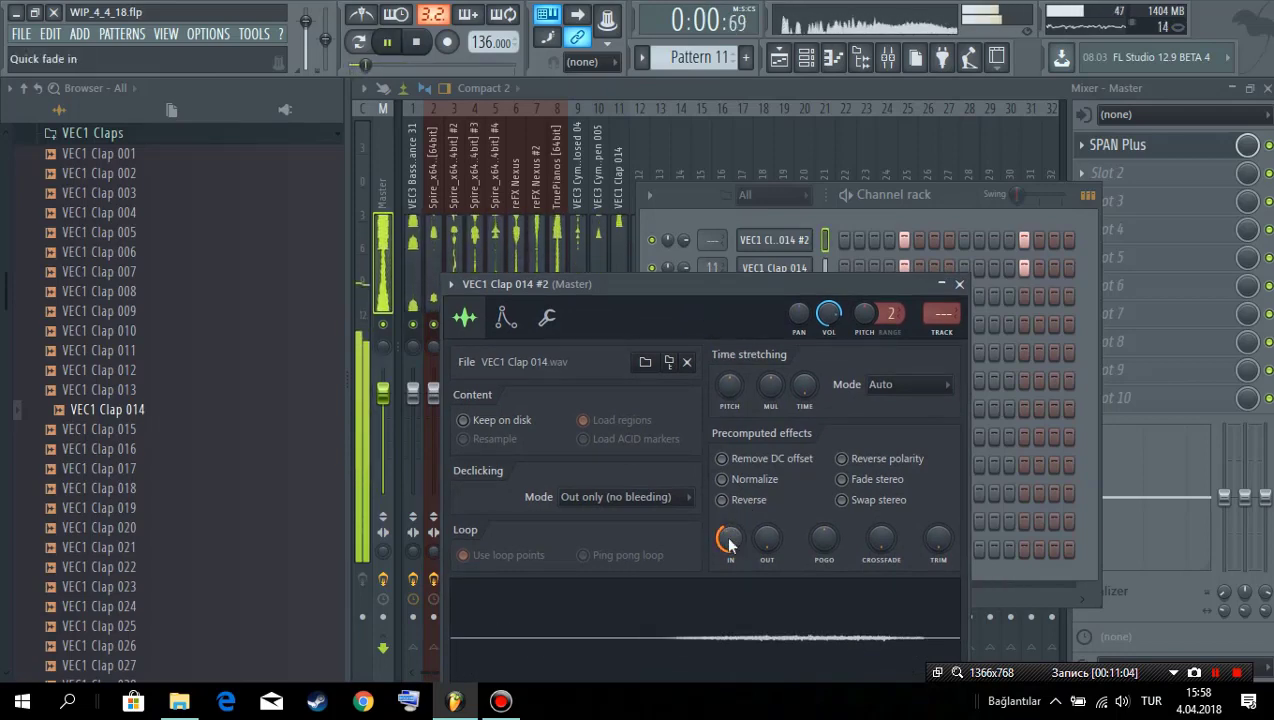
Step: Compare VEC1 Clap 009 in the second clap channel, set the fade-in to 27%, and load VEC1 Clap 008 again
{"action": "left_click", "coordinate": [212, 312]}
{"action": "key", "text": "space"}
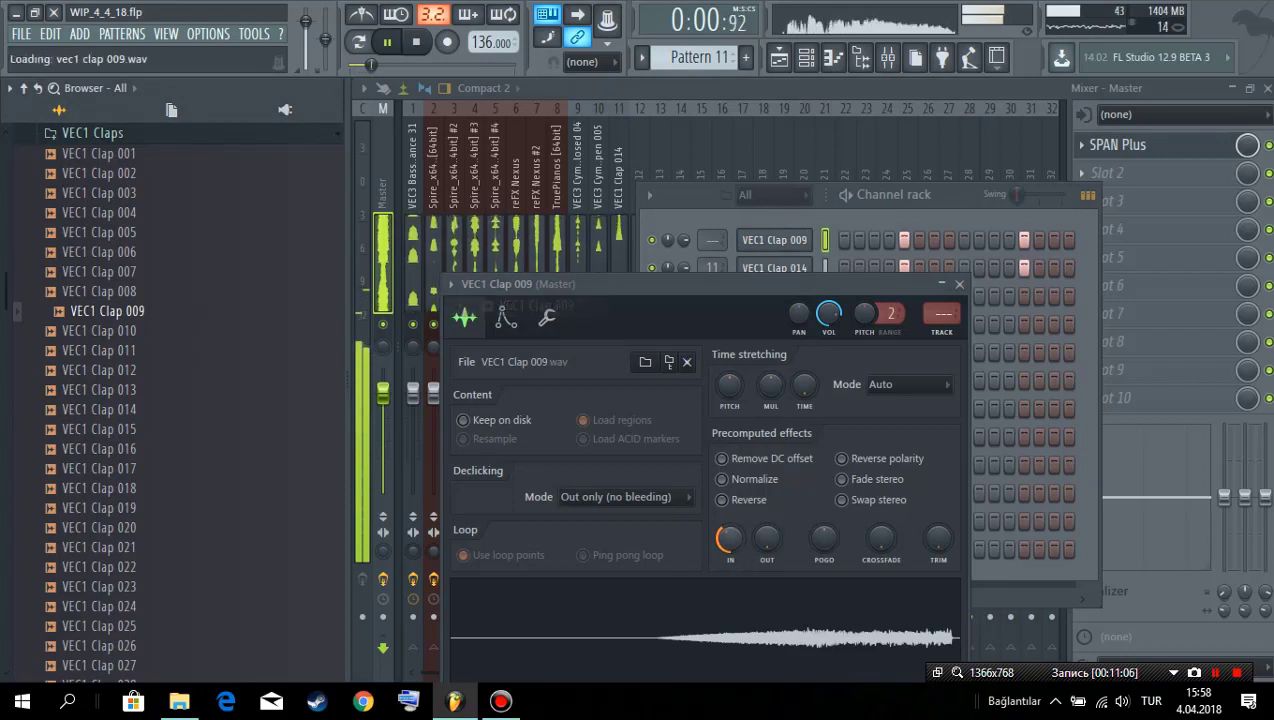
{"action": "left_click_drag", "start_coordinate": [729, 540], "coordinate": [729, 552]}
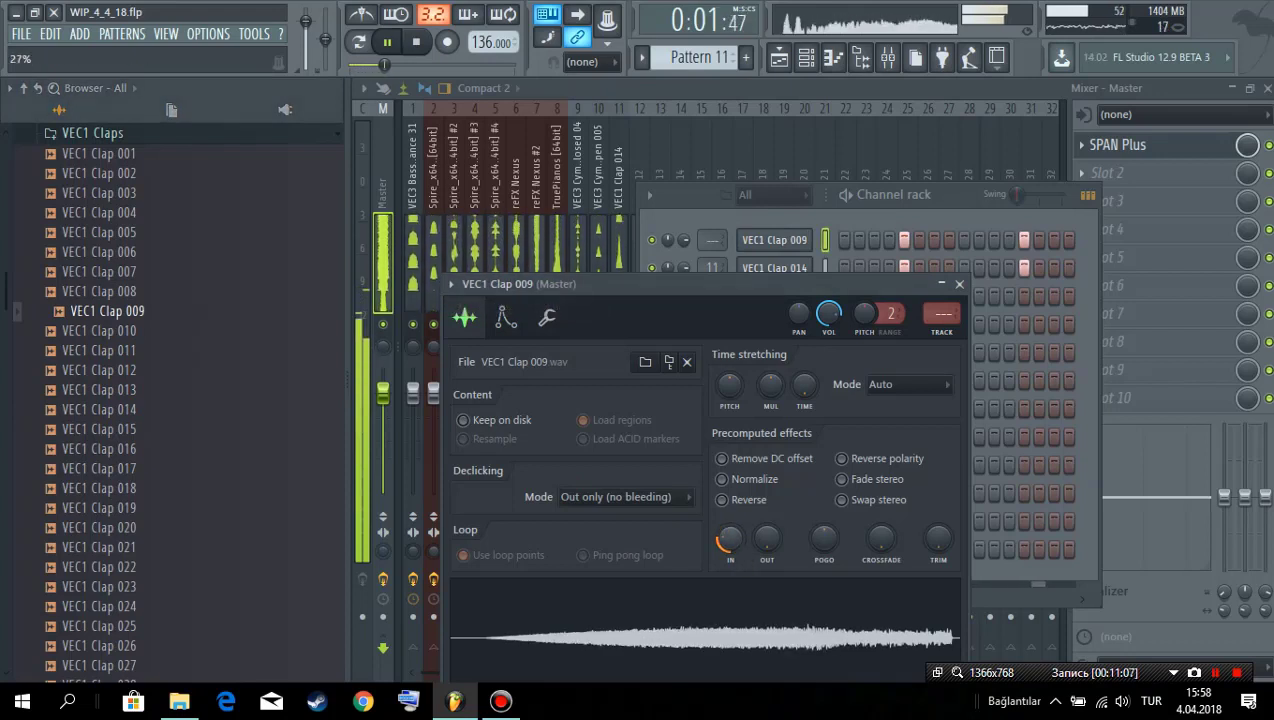
{"action": "left_click", "coordinate": [145, 298]}
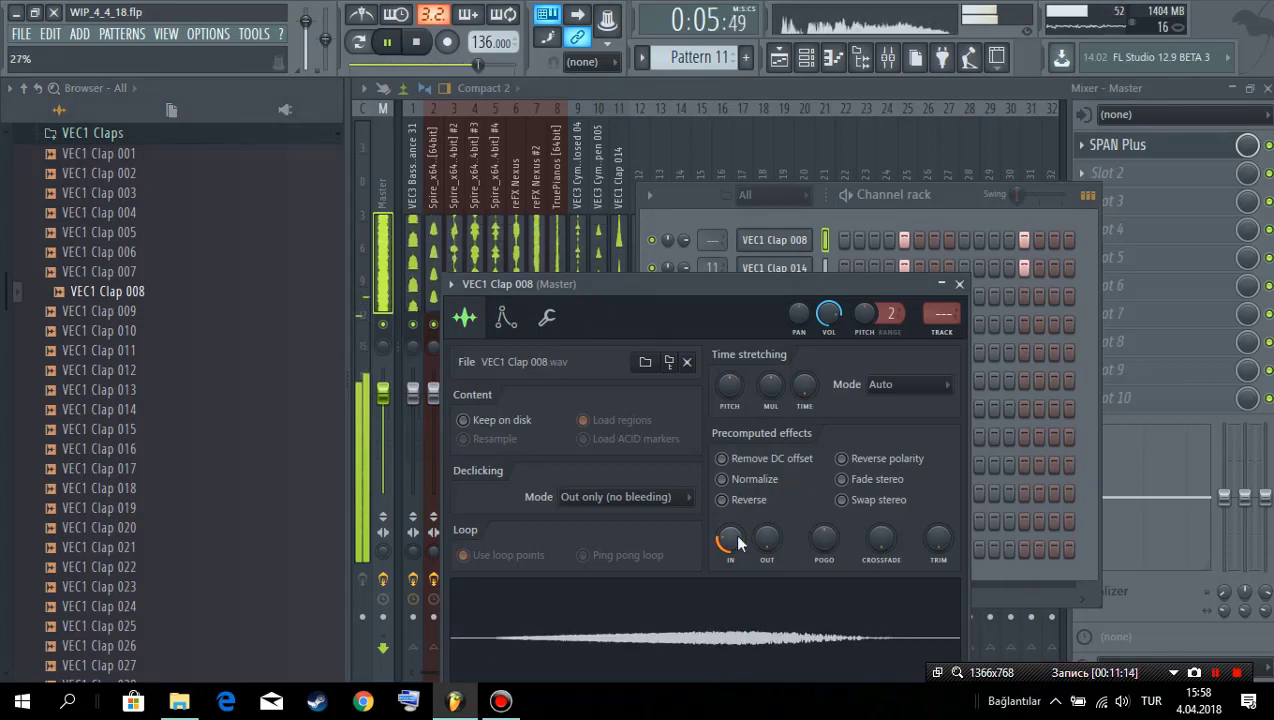
Step: Route the VEC1 Clap 008 channel to mixer track 12
{"action": "left_click", "coordinate": [798, 247]}
{"action": "left_click", "coordinate": [794, 246]}
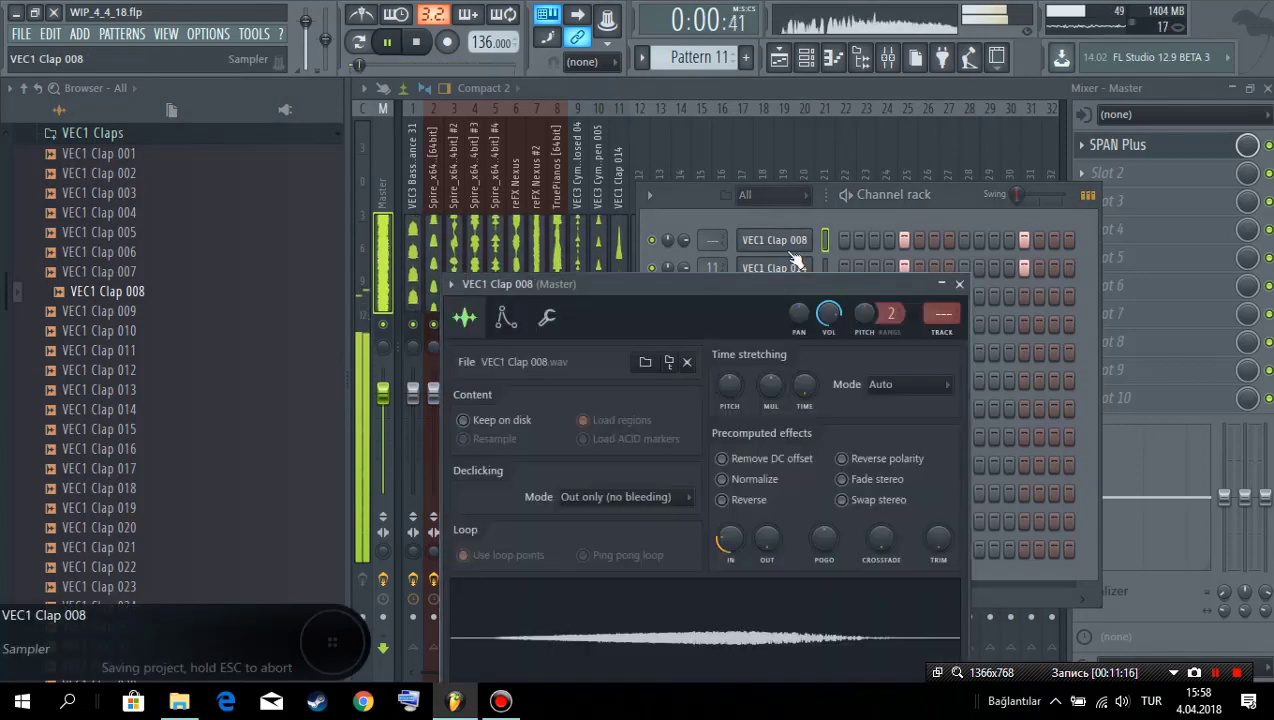
{"action": "key", "text": "F9"}
{"action": "key", "text": "space"}
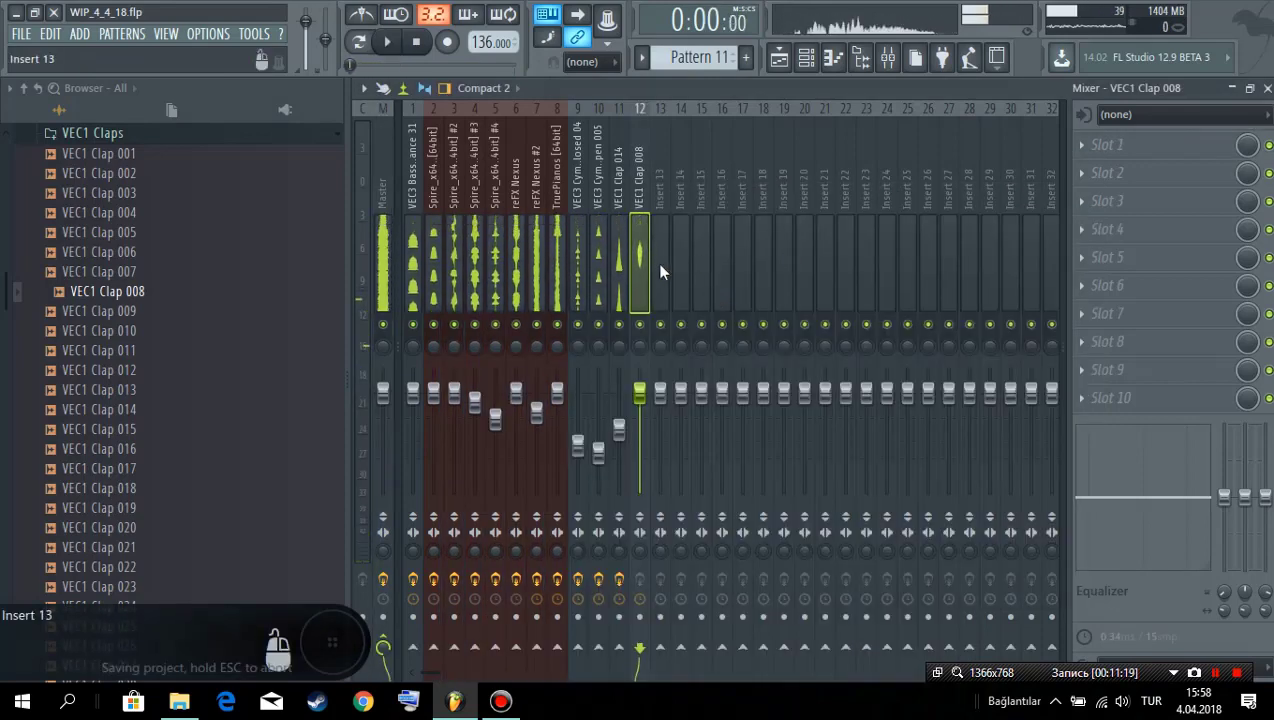
Step: Add Fruity parametric EQ 2 to track 12 with a Steep 4 high pass on band 1, band 5 about -2.8 dB at 1435 Hz, and band 6 boosted
{"action": "left_click", "coordinate": [1108, 148]}
{"action": "left_click", "coordinate": [889, 191]}
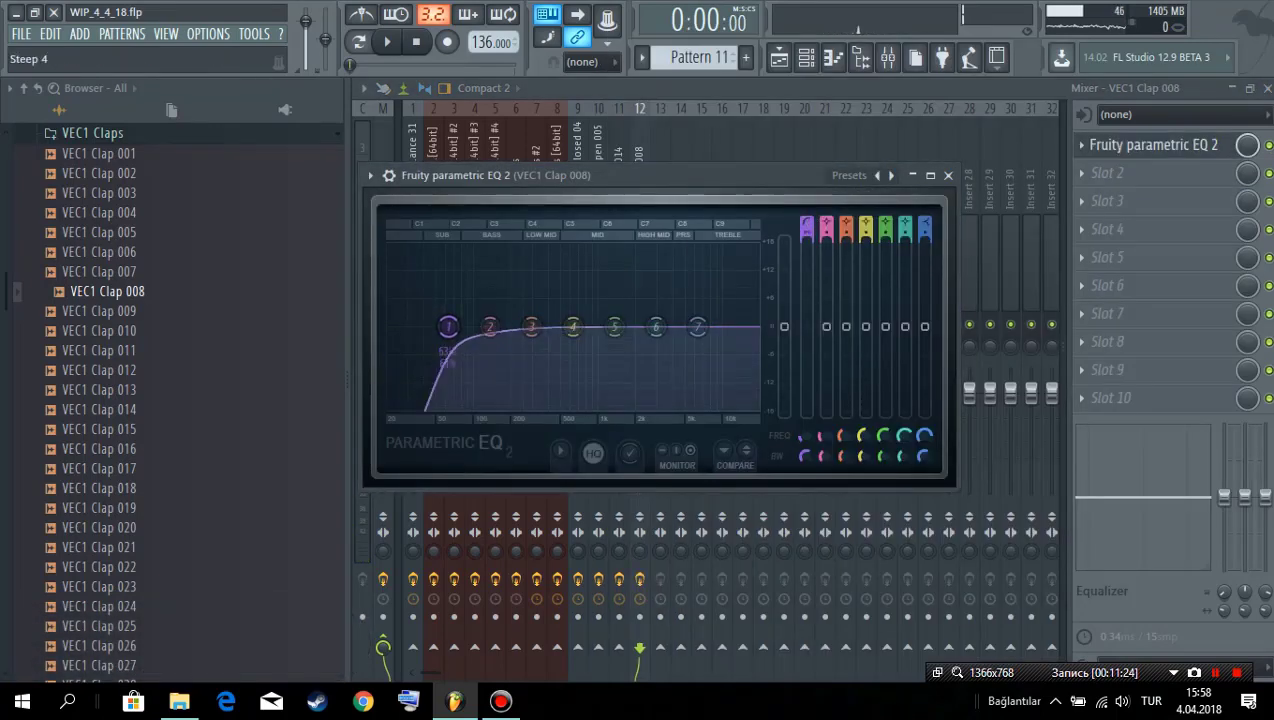
{"action": "left_click_drag", "start_coordinate": [451, 331], "coordinate": [616, 341]}
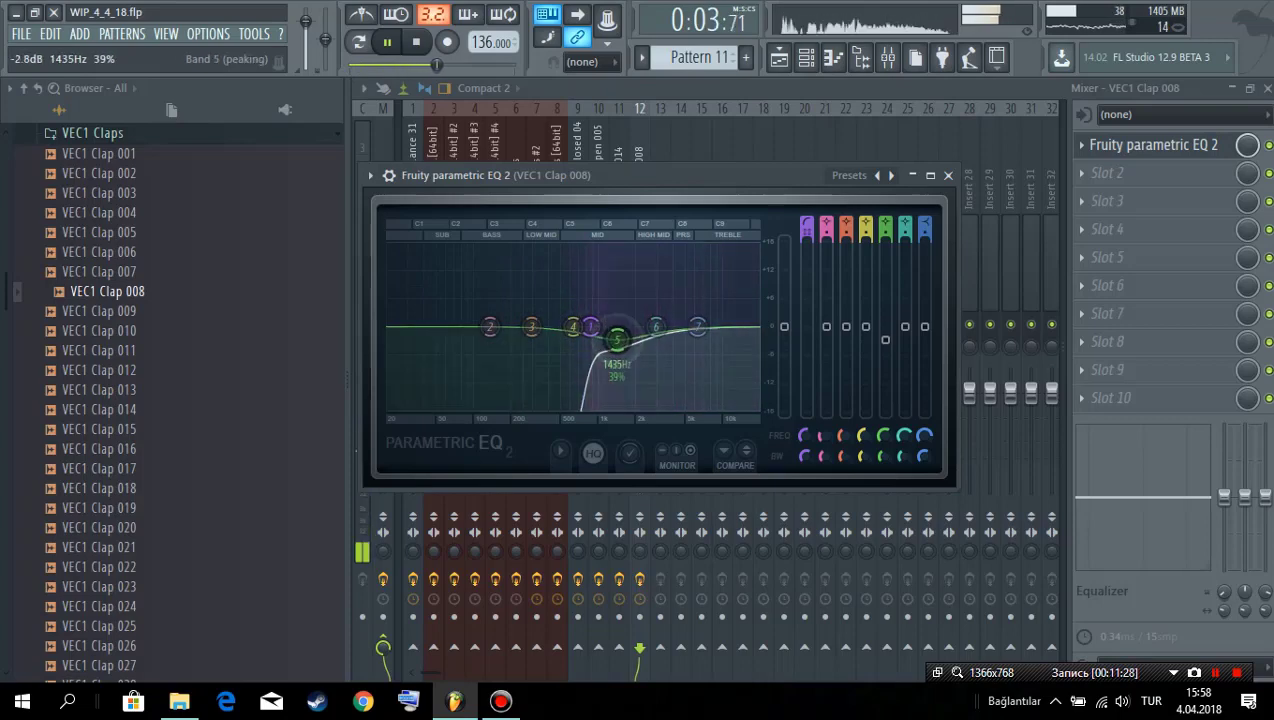
{"action": "mouse_move", "coordinate": [697, 327]}
{"action": "left_mouse_down"}
{"action": "mouse_move", "coordinate": [705, 304]}
{"action": "mouse_move", "coordinate": [688, 312]}
{"action": "left_mouse_up"}
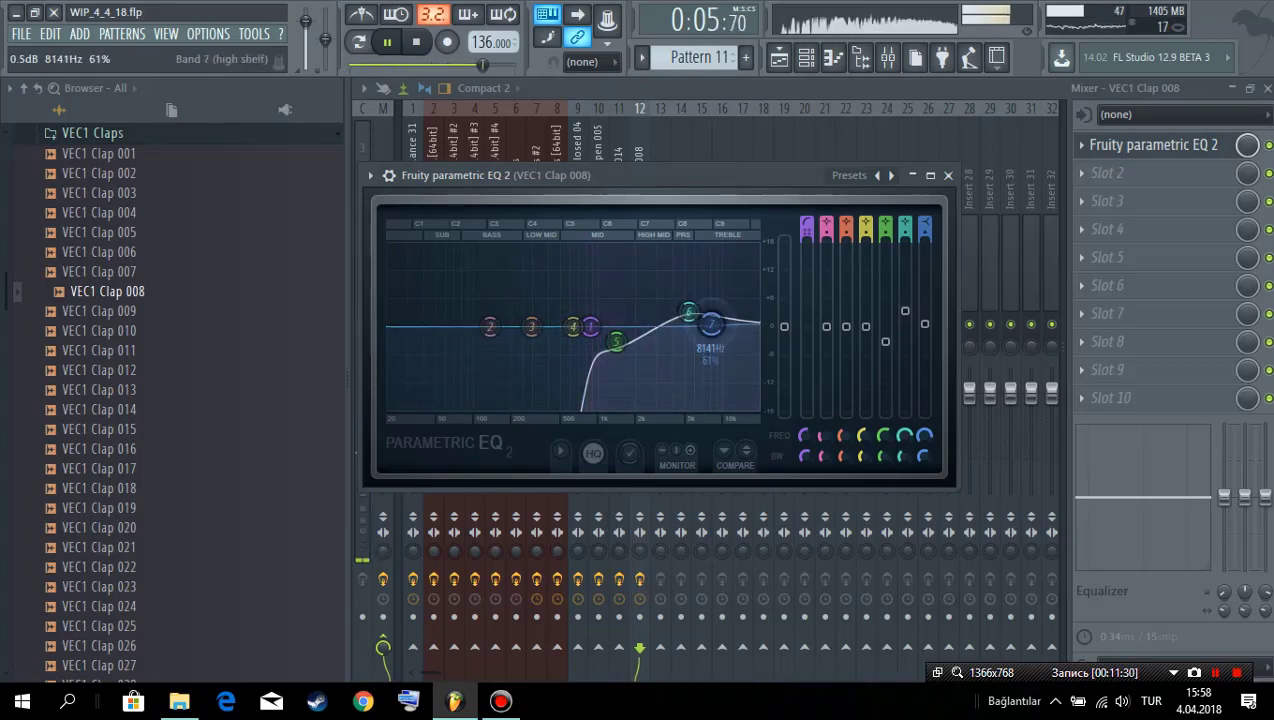
{"action": "key", "text": "Escape"}
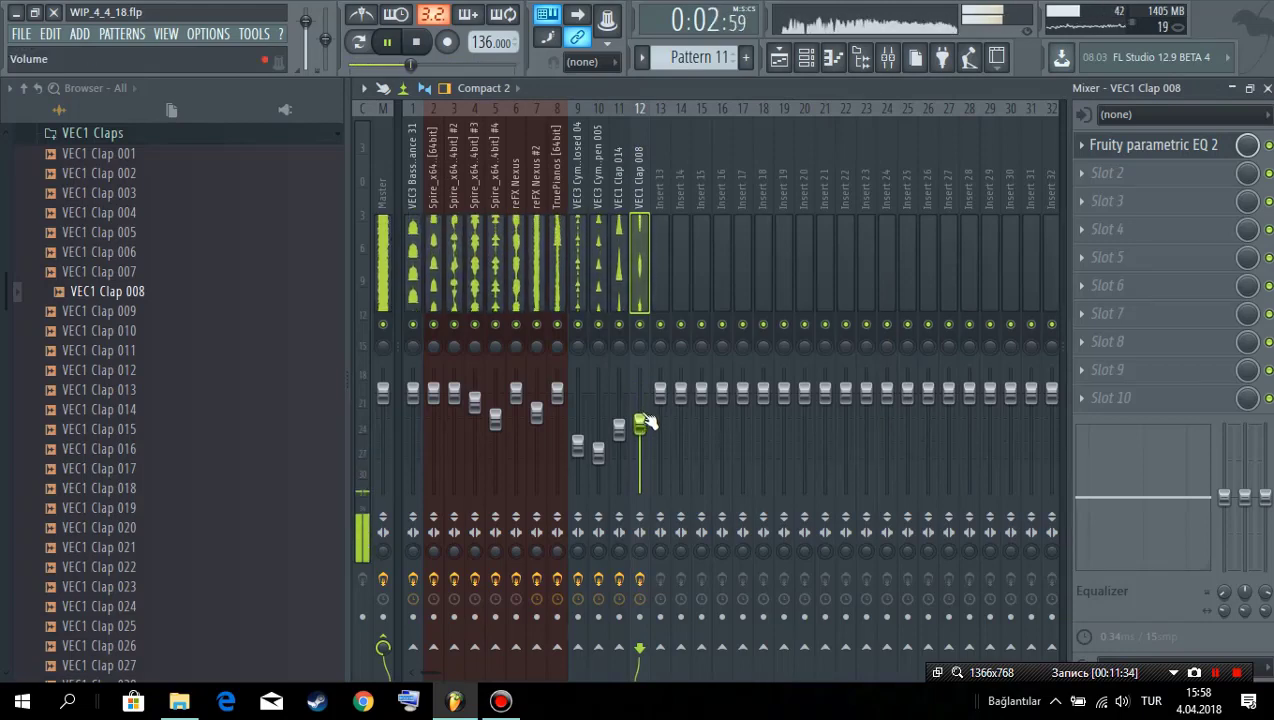
Step: Set the volume of VEC1 Clap 008's mixer track 12 to about -6.8 dB and save the project
{"action": "key", "text": "ctrl+s"}
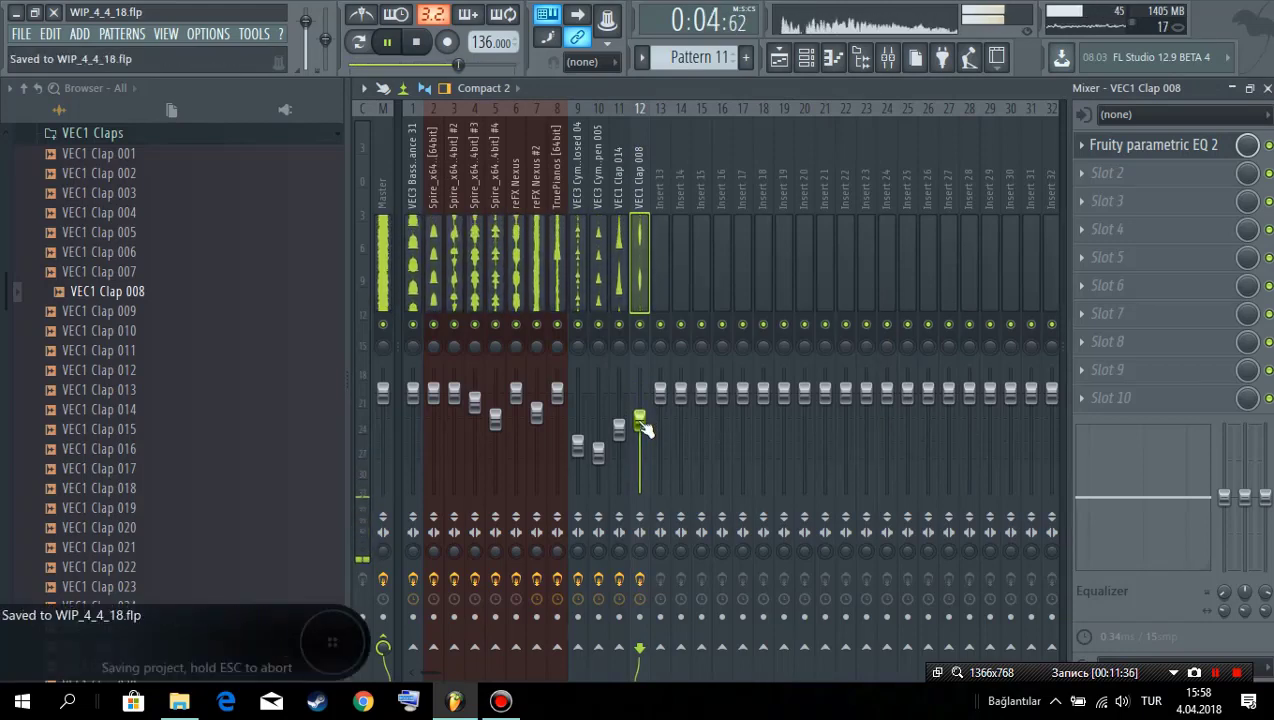
{"action": "mouse_move", "coordinate": [643, 425]}
{"action": "left_mouse_down"}
{"action": "mouse_move", "coordinate": [640, 376]}
{"action": "mouse_move", "coordinate": [645, 421]}
{"action": "left_mouse_up"}
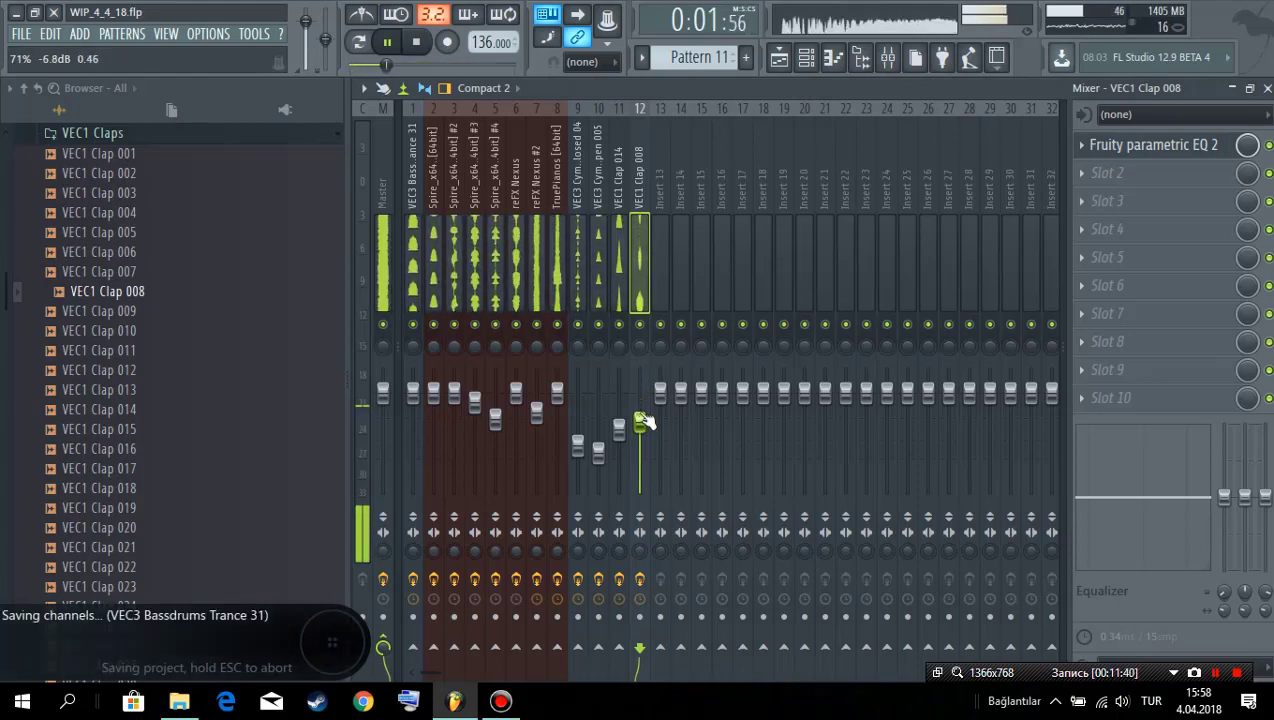
Step: Check the master's frequency spectrum in SPAN Plus while the song plays
{"action": "left_click", "coordinate": [383, 250]}
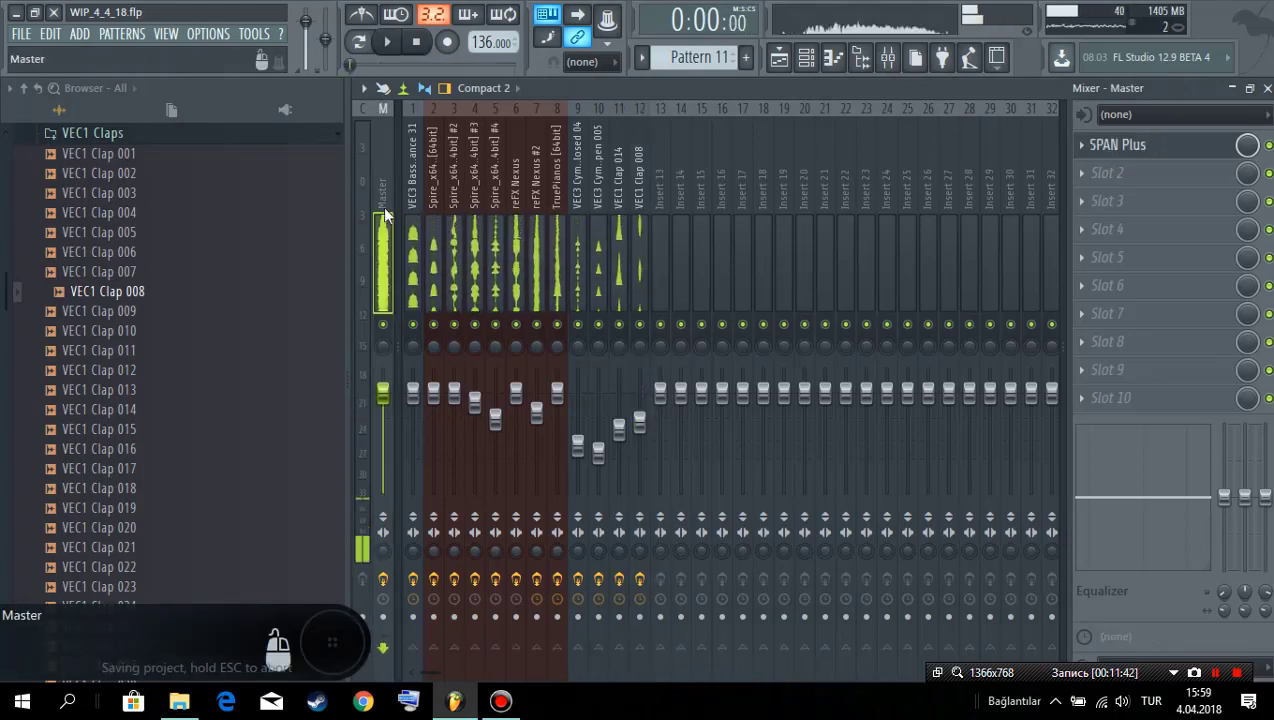
{"action": "left_click", "coordinate": [1130, 152]}
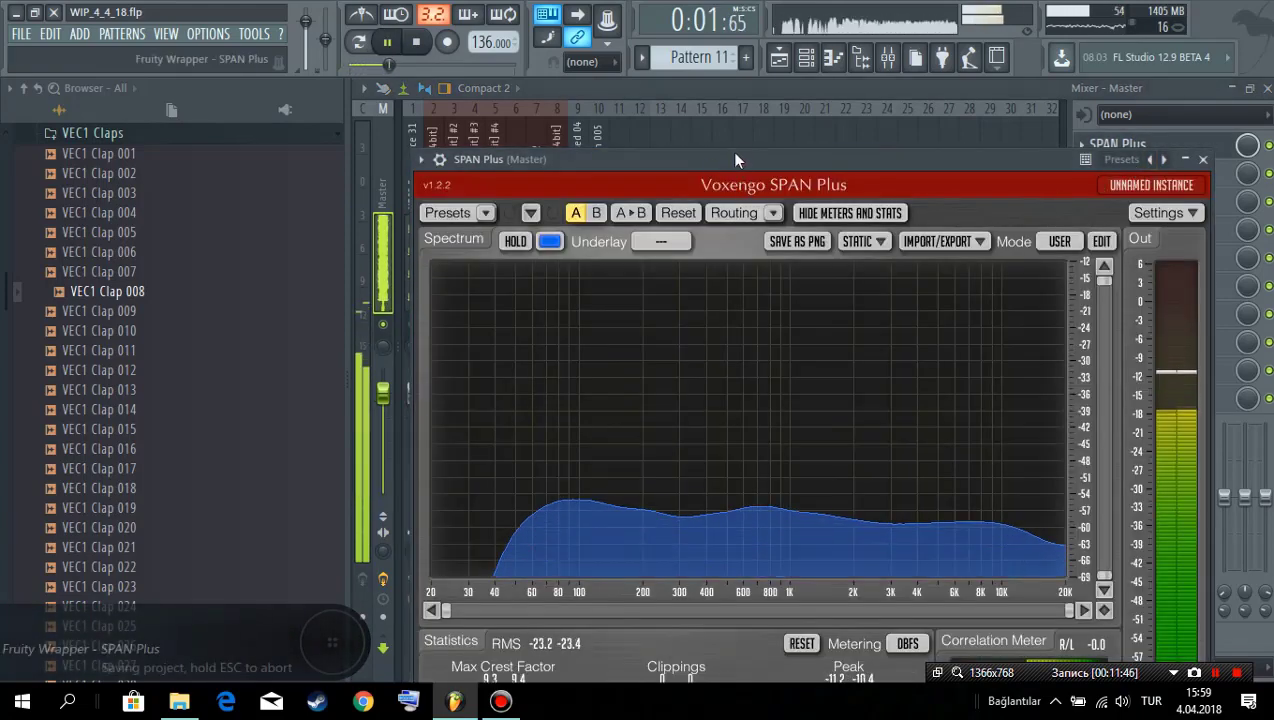
{"action": "left_click", "coordinate": [382, 164]}
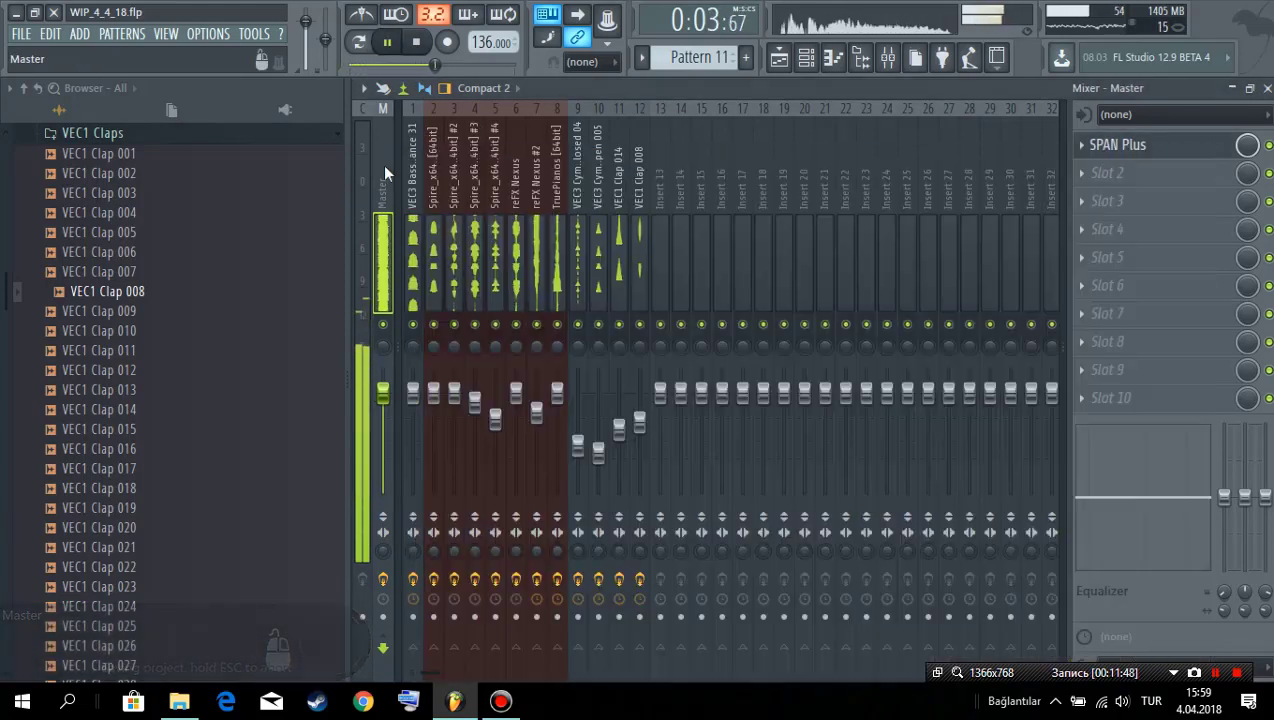
Step: Try the song at 138 BPM in the playlist, return the tempo to 136 BPM, and save the project
{"action": "left_click", "coordinate": [779, 58]}
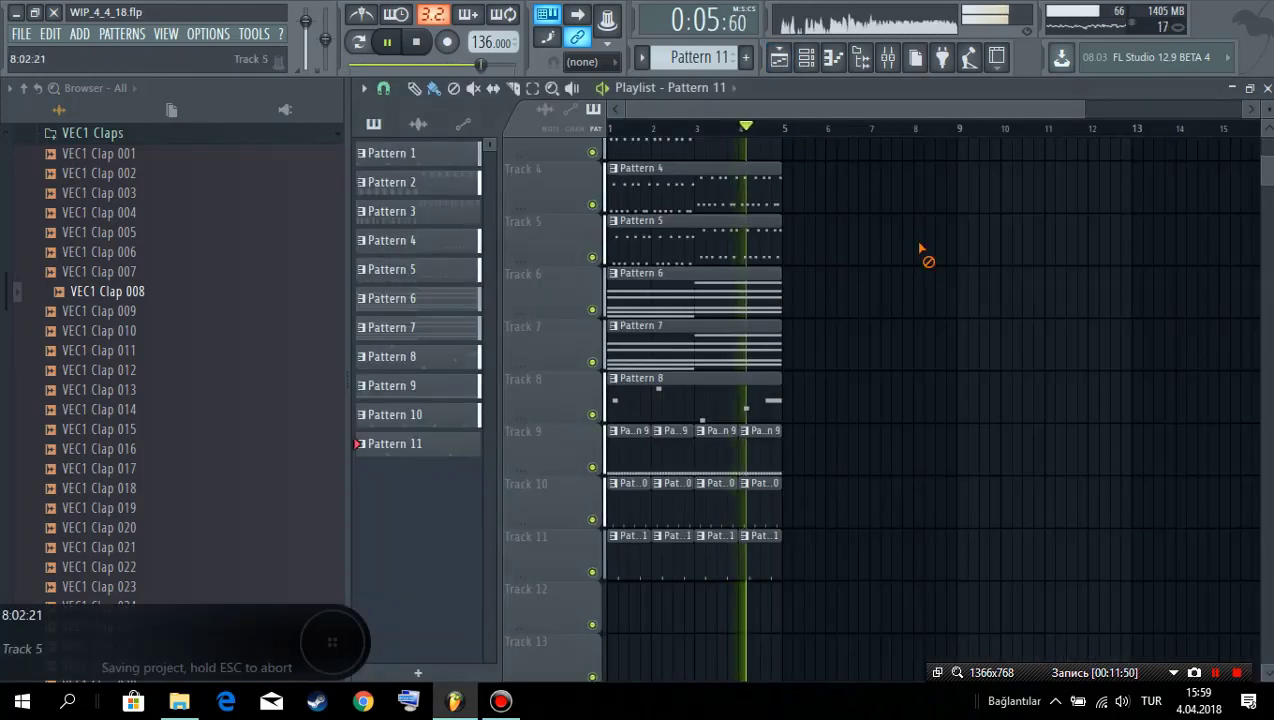
{"action": "key", "text": "space"}
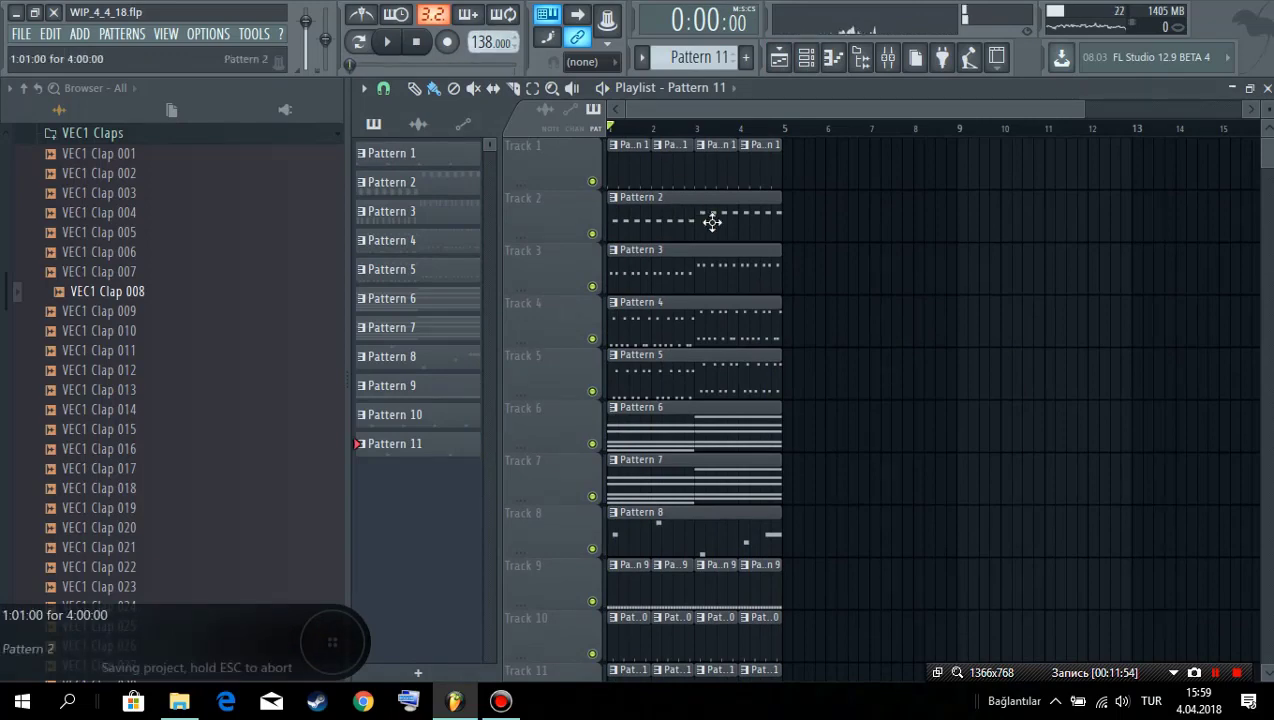
{"action": "key", "text": "space"}
{"action": "scroll", "coordinate": [880, 190], "scroll_direction": "down", "scroll_amount": 2}
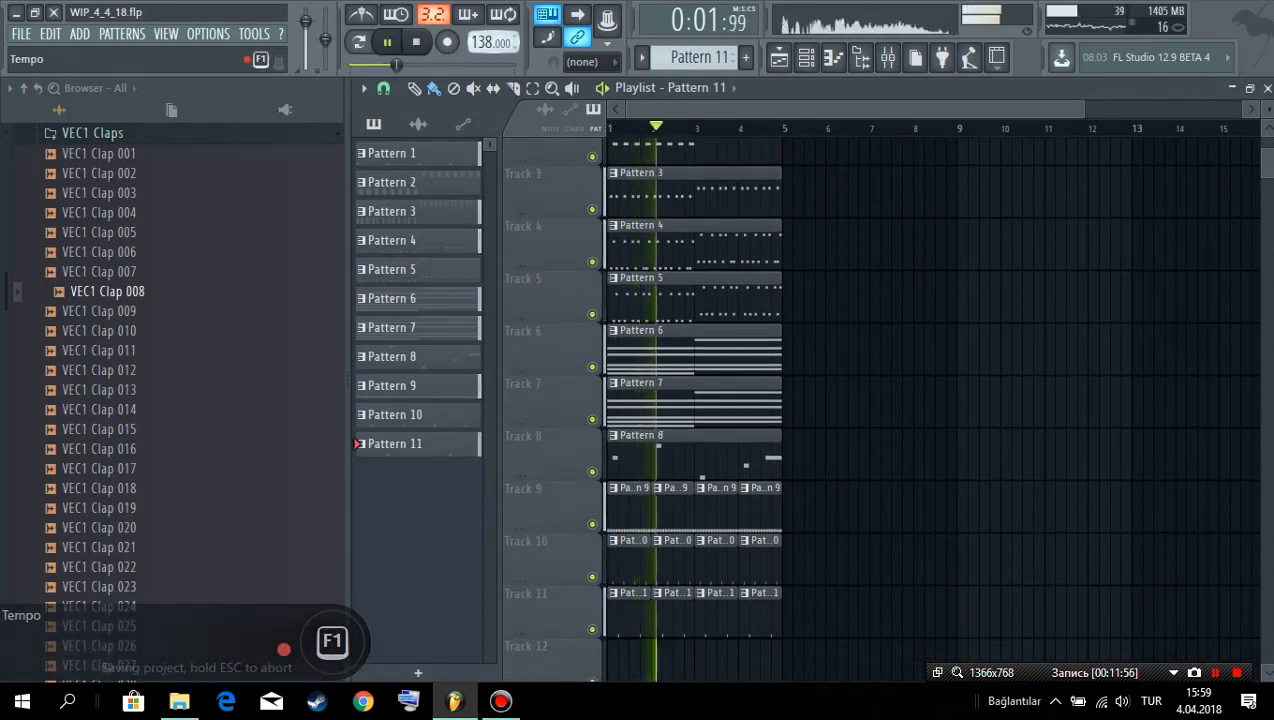
{"action": "scroll", "coordinate": [491, 42], "scroll_direction": "down", "scroll_amount": 2}
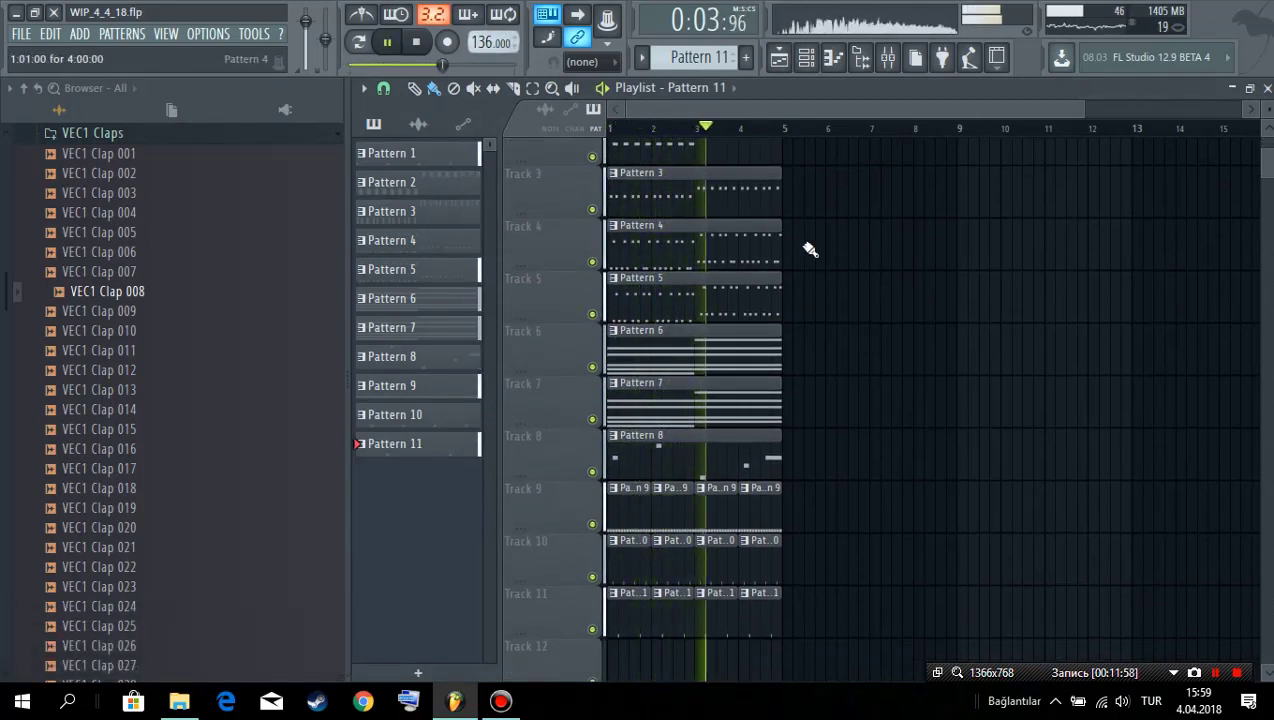
{"action": "key", "text": "ctrl+s"}
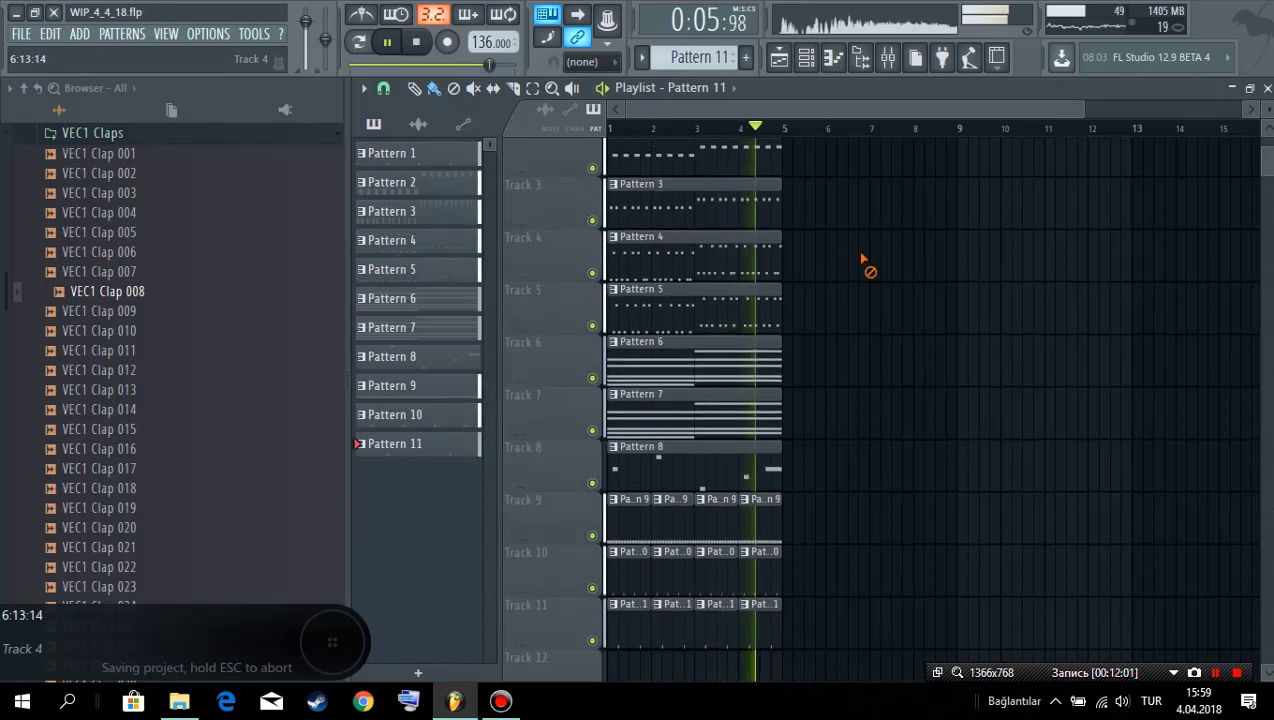
Step: Collapse the VEC1 Claps folder, open the VEC1 Loops folder, and audition VEC1 Loops140 014
{"action": "scroll", "coordinate": [881, 264], "scroll_direction": "up", "scroll_amount": 1}
{"action": "scroll", "coordinate": [872, 287], "scroll_direction": "down", "scroll_amount": 1}
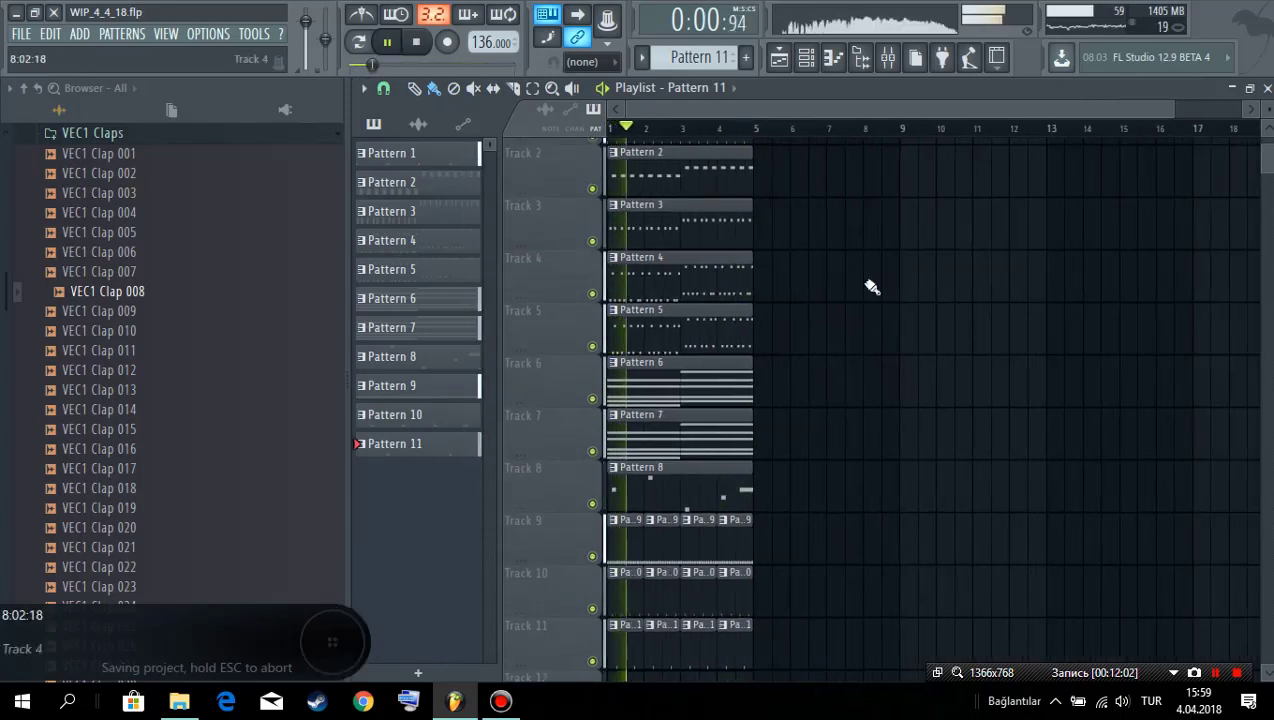
{"action": "scroll", "coordinate": [142, 307], "scroll_direction": "up", "scroll_amount": 2}
{"action": "left_click", "coordinate": [148, 251]}
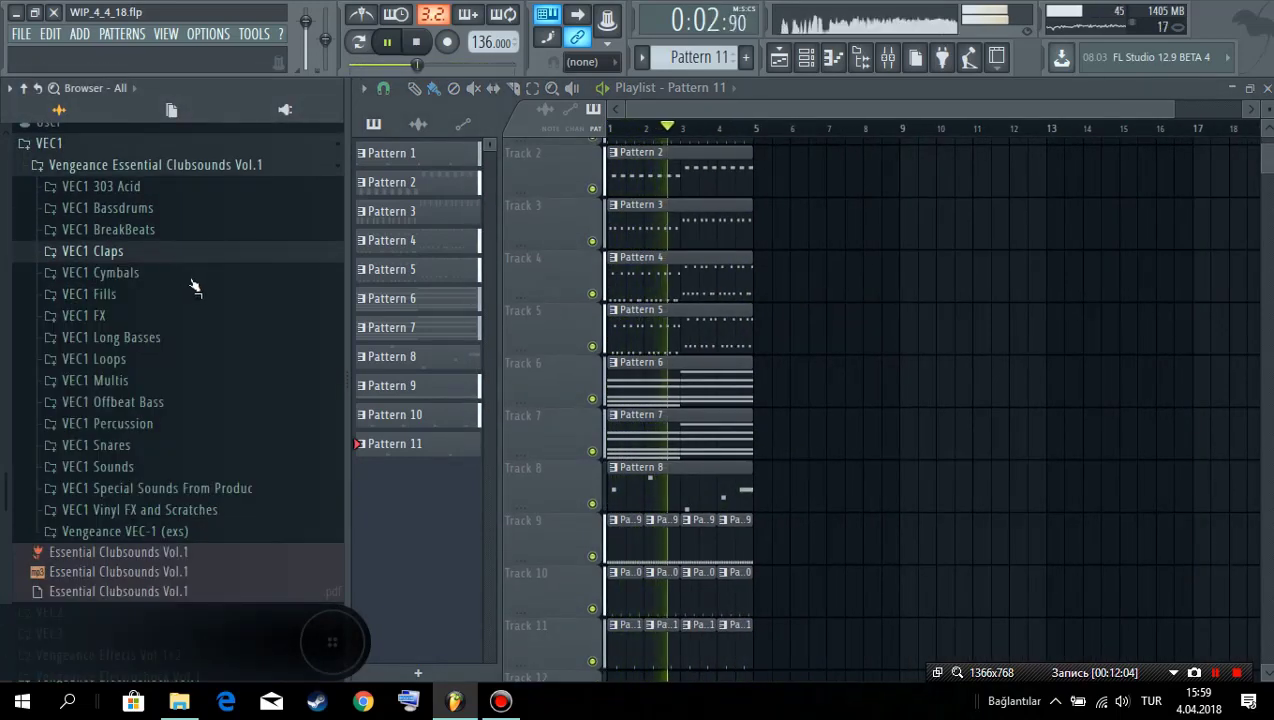
{"action": "left_click", "coordinate": [890, 60]}
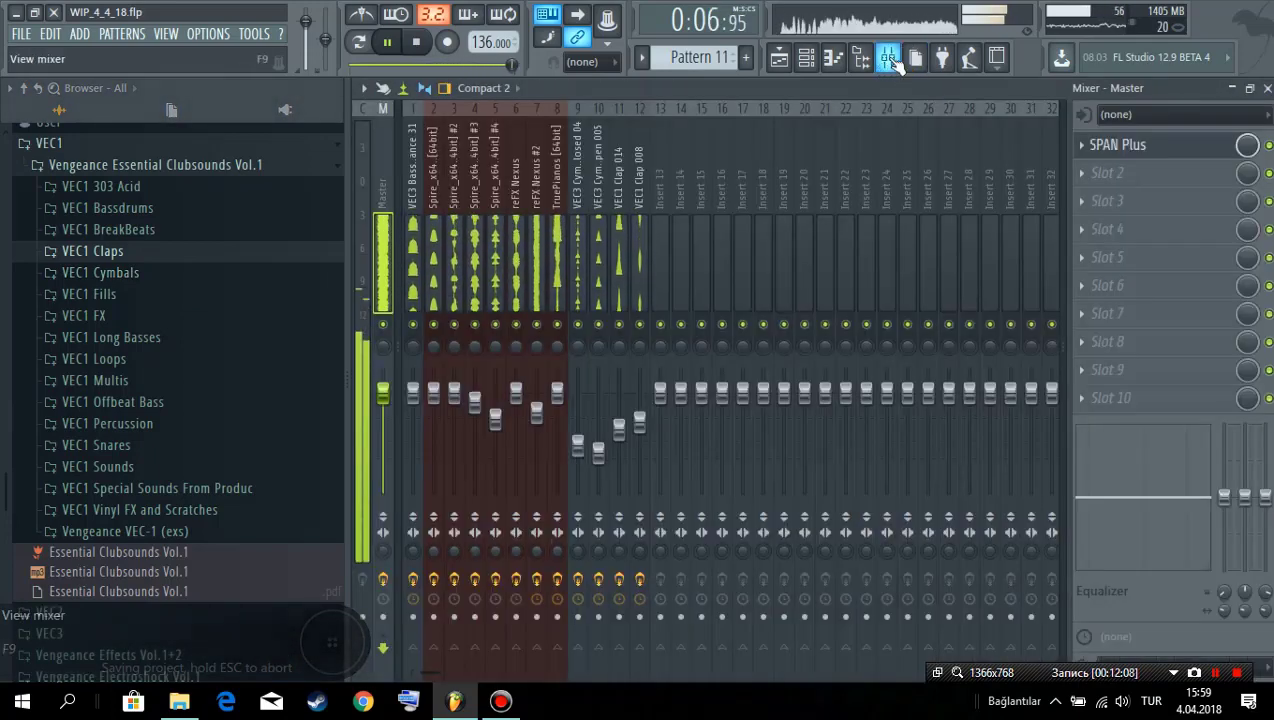
{"action": "left_click", "coordinate": [890, 60]}
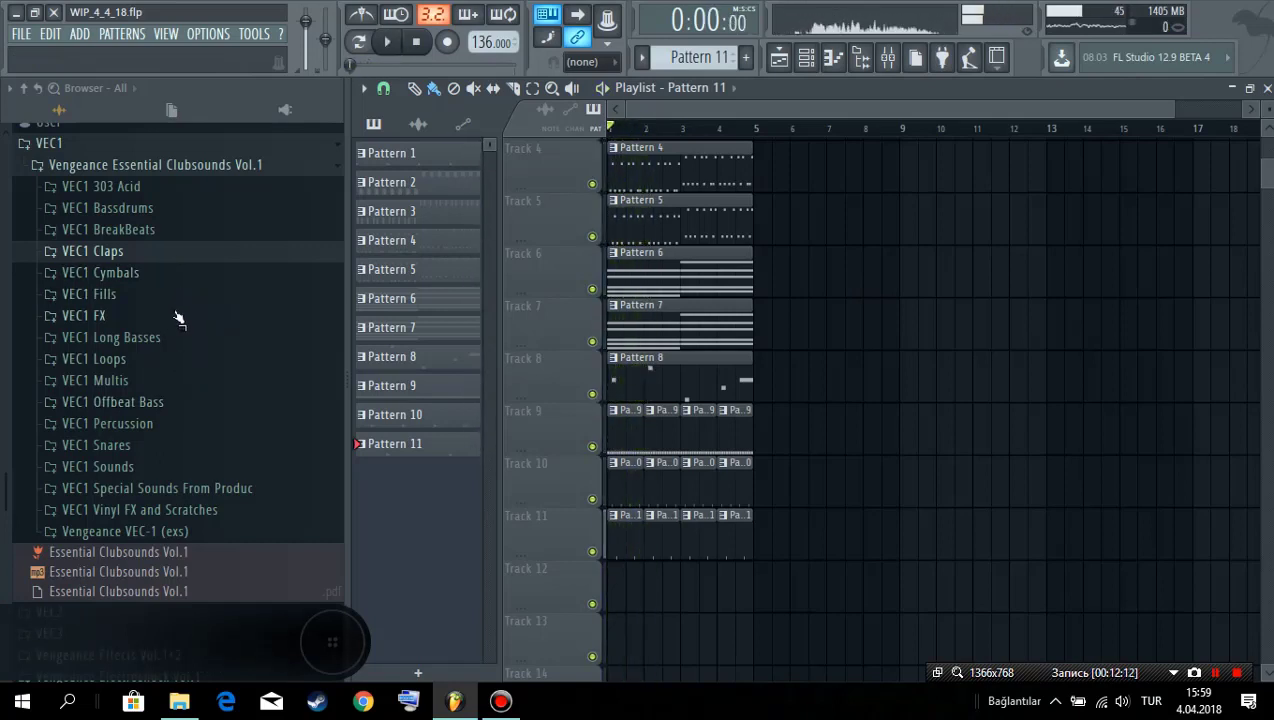
{"action": "key", "text": "space"}
{"action": "left_click", "coordinate": [157, 363]}
{"action": "left_click", "coordinate": [161, 402]}
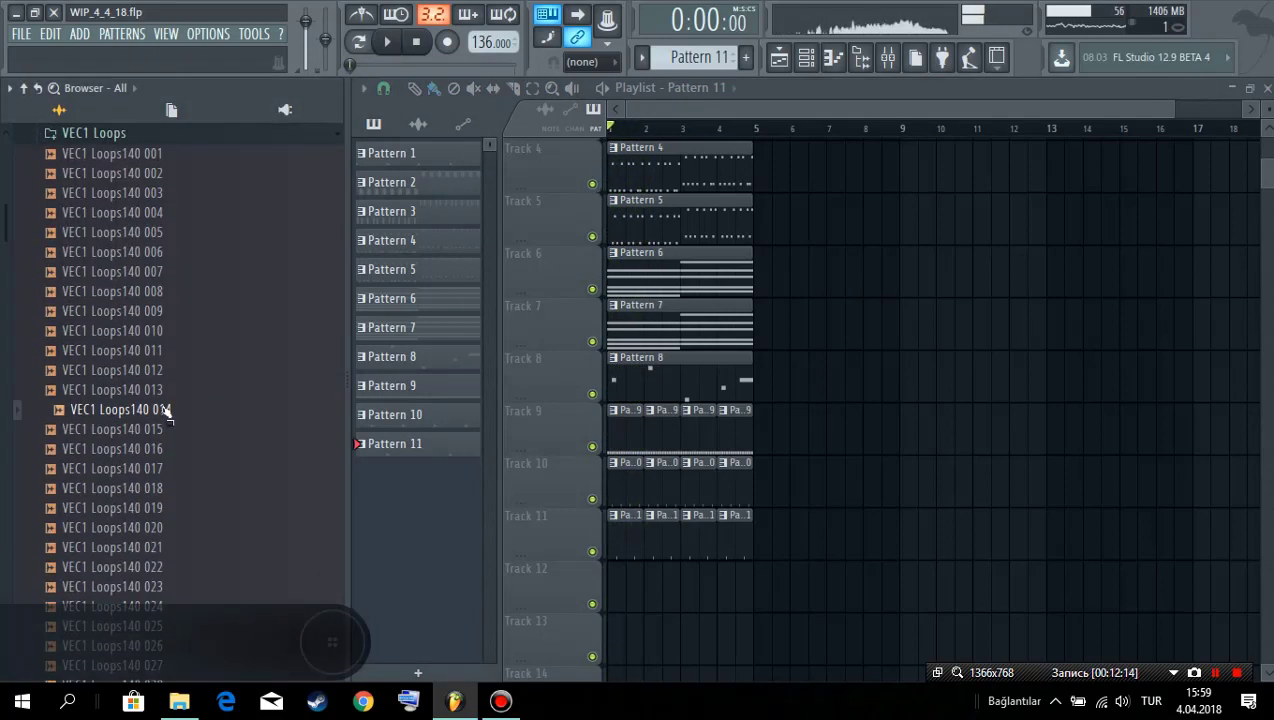
Step: Create Pattern 12, load VEC1 Loops140 019 into a new Fruity Slicer channel, and place the pattern at bar 1 of Track 12
{"action": "left_click", "coordinate": [752, 60]}
{"action": "left_click", "coordinate": [762, 90]}
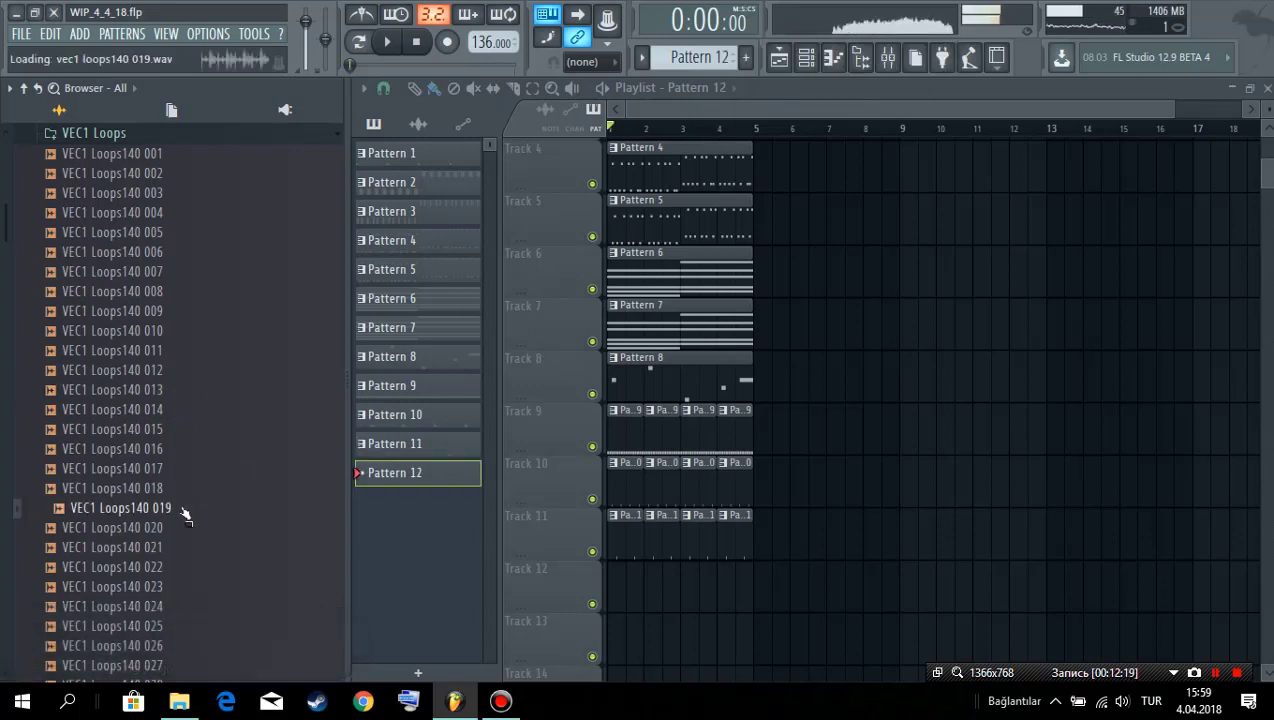
{"action": "scroll", "coordinate": [739, 549], "scroll_direction": "down", "scroll_amount": 1}
{"action": "right_click", "coordinate": [108, 510]}
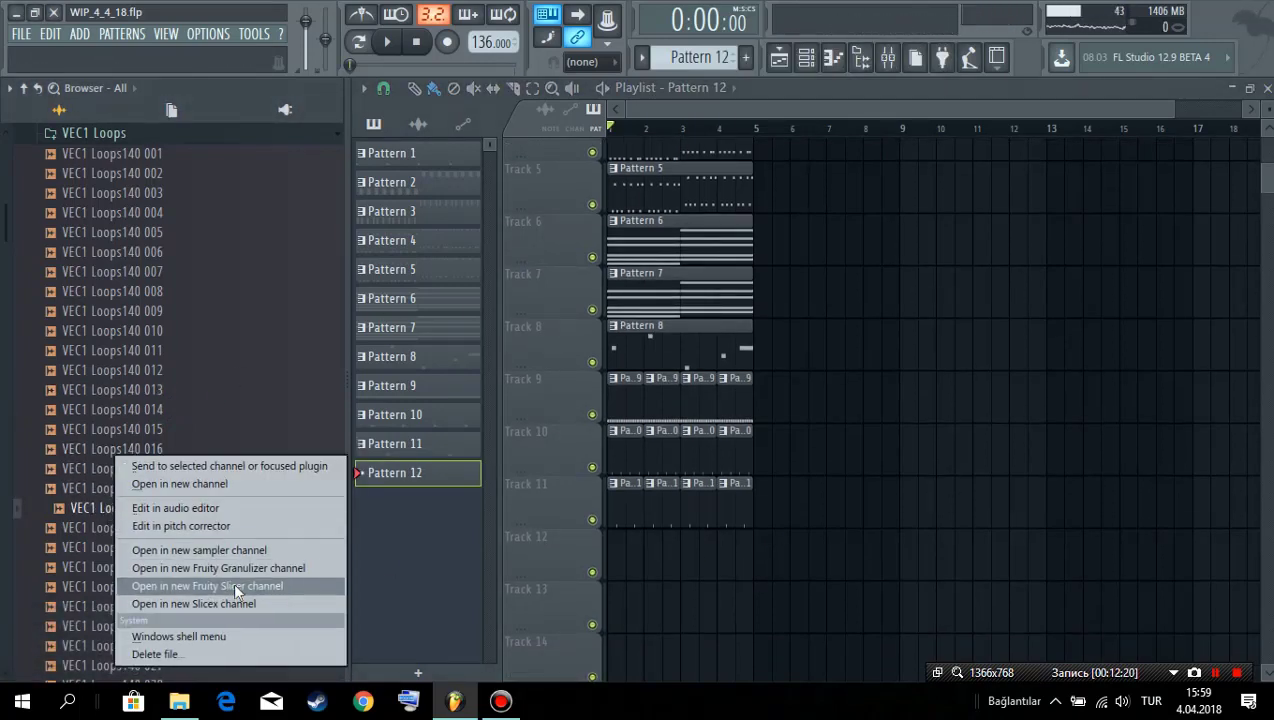
{"action": "left_click", "coordinate": [232, 597]}
{"action": "key", "text": "Escape"}
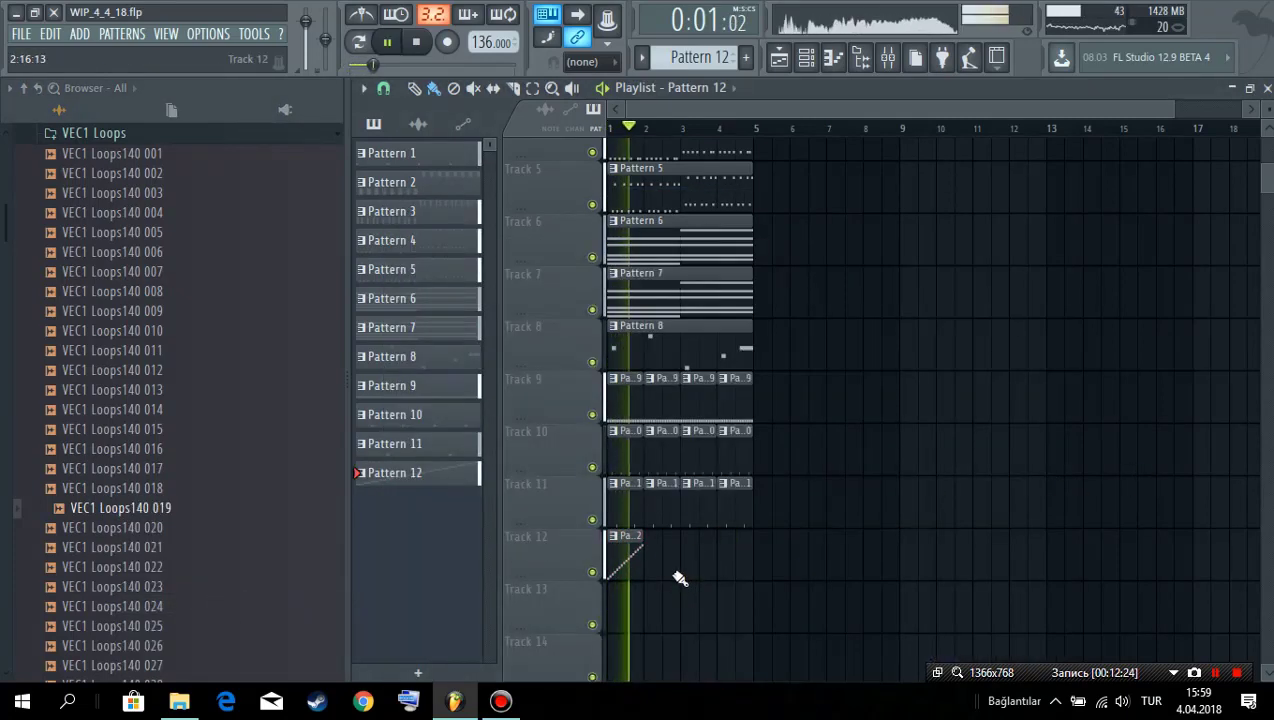
{"action": "key", "text": "space"}
Step: Try VEC1 Loops140 020, 015, 012 and 011 in the slicer channel while playing the song
{"action": "left_click", "coordinate": [148, 535]}
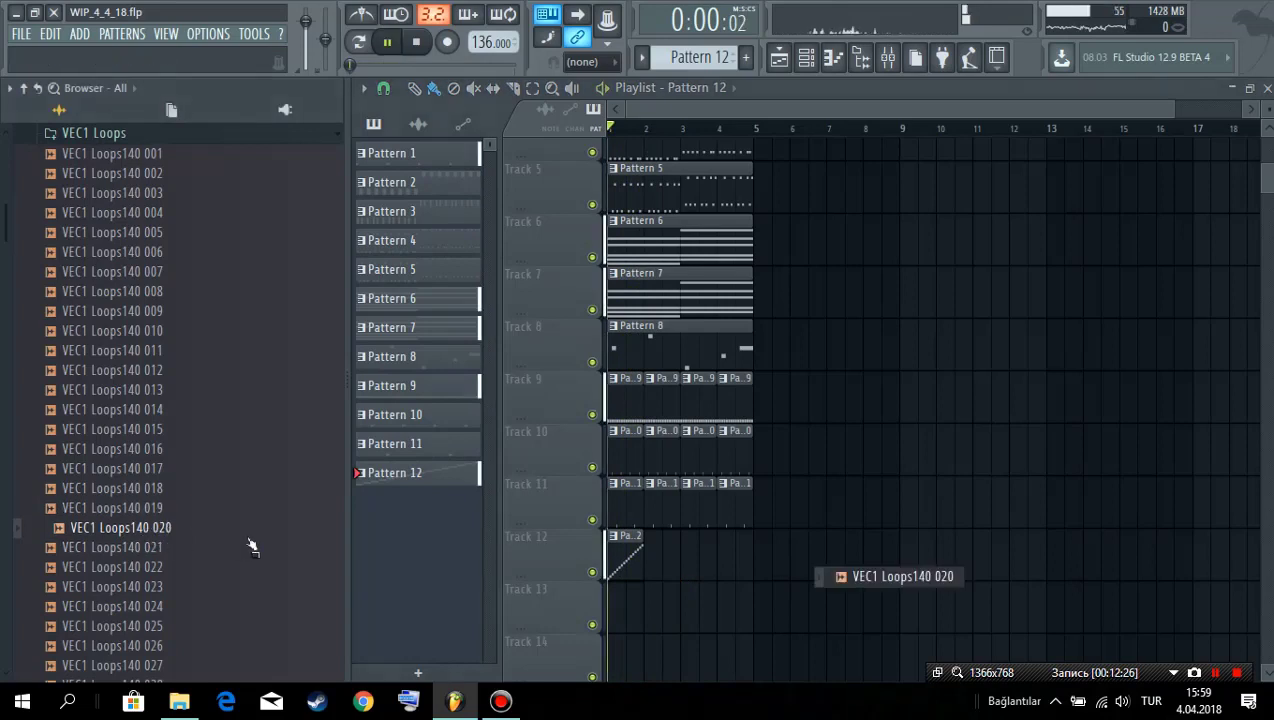
{"action": "key", "text": "space"}
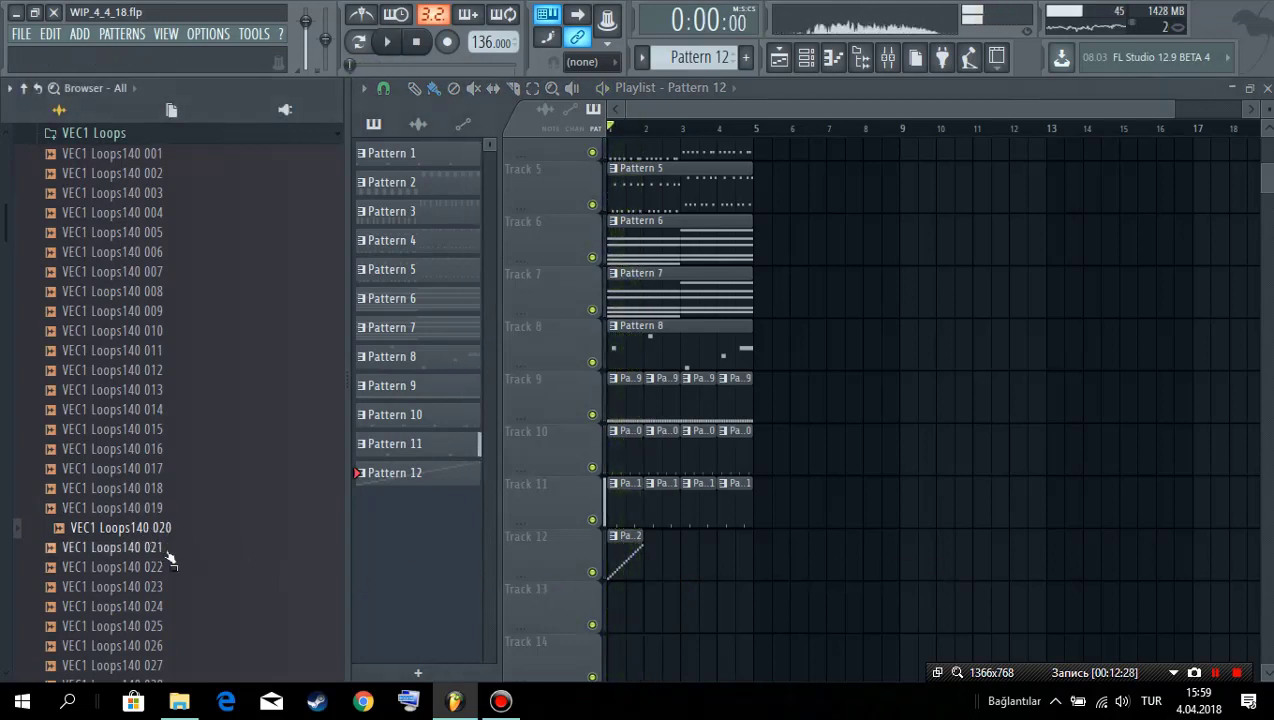
{"action": "left_click", "coordinate": [170, 553]}
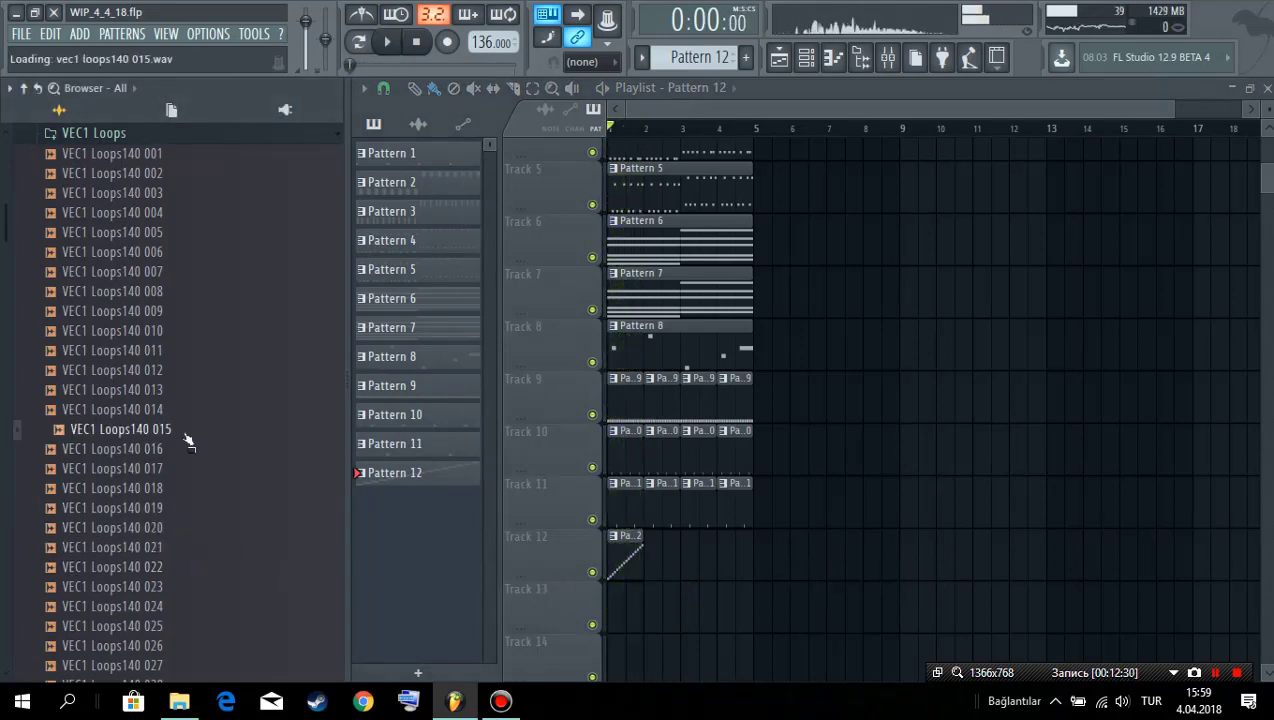
{"action": "key", "text": "space"}
{"action": "left_click", "coordinate": [191, 380]}
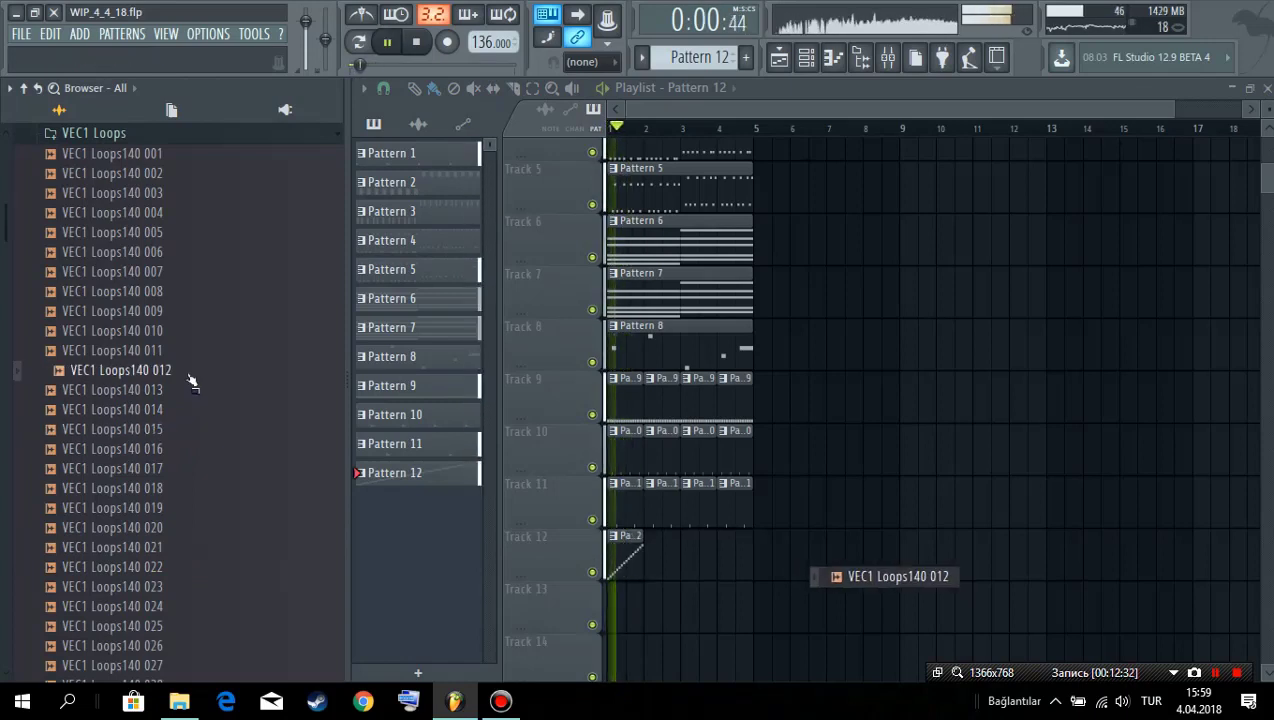
{"action": "left_click", "coordinate": [191, 352]}
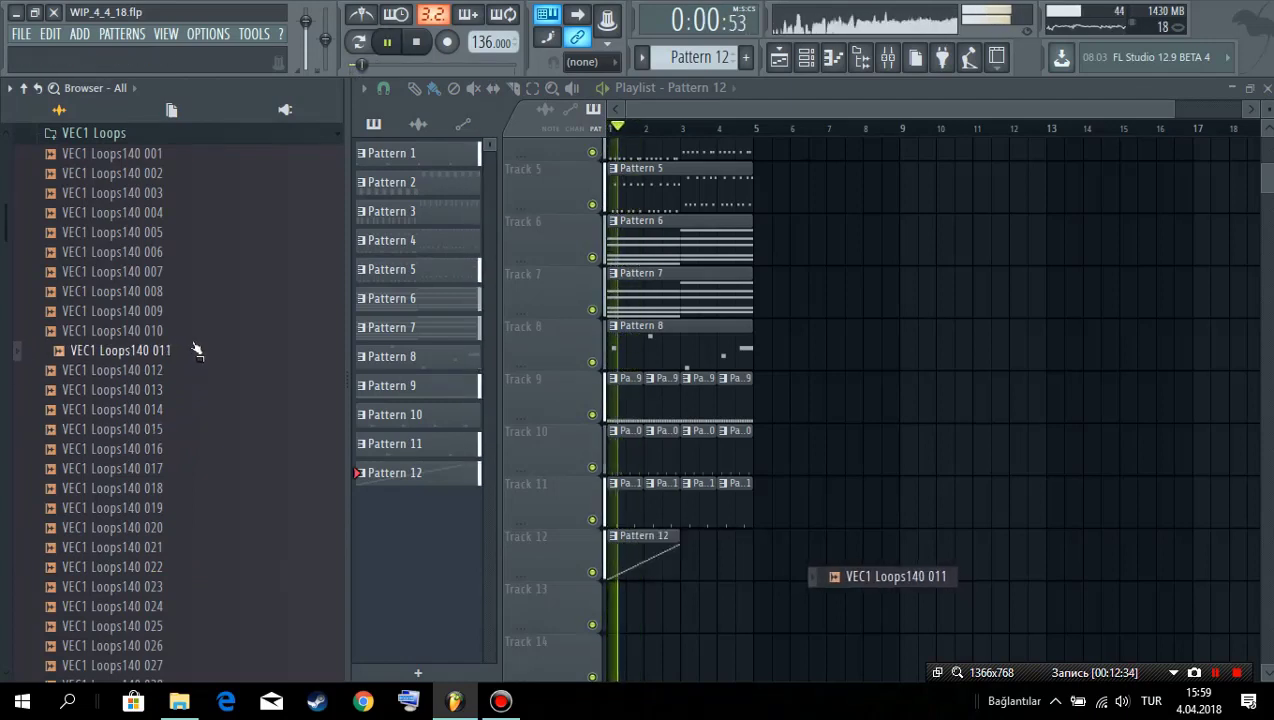
{"action": "left_click", "coordinate": [191, 330]}
Step: Try VEC1 Loops140 036 in the slicer channel, and replace it with VEC1 Loops140 037
{"action": "scroll", "coordinate": [176, 400], "scroll_direction": "down", "scroll_amount": 8}
{"action": "key", "text": "space"}
{"action": "left_click", "coordinate": [178, 371]}
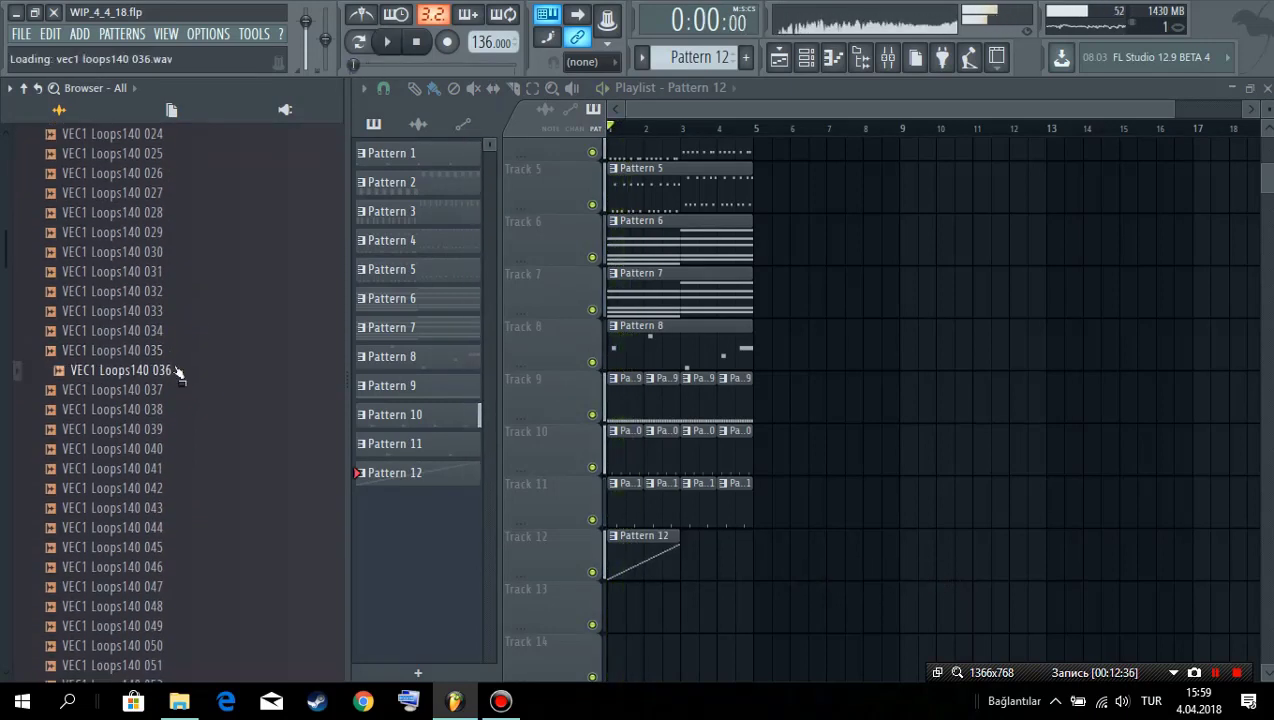
{"action": "key", "text": "space"}
{"action": "left_click", "coordinate": [176, 393]}
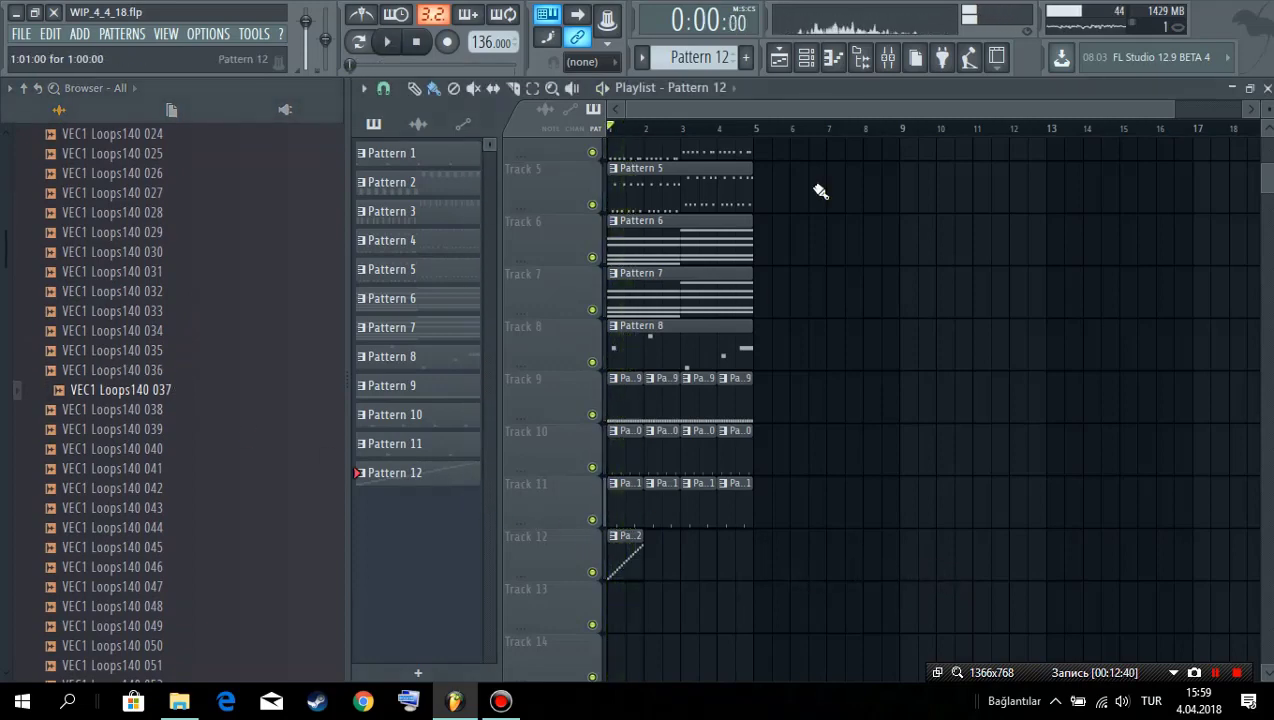
Step: Route the untitled slicer channel to mixer track 13 and play the song
{"action": "left_click", "coordinate": [889, 58]}
{"action": "left_click", "coordinate": [806, 58]}
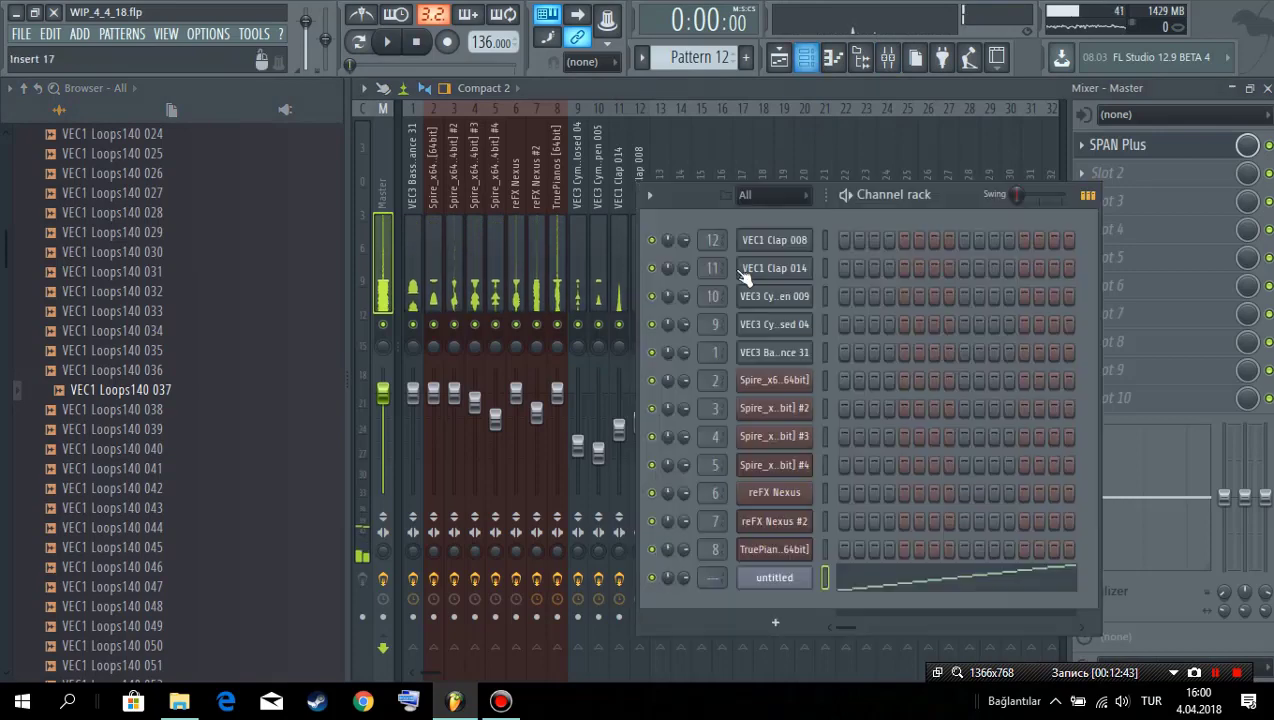
{"action": "left_click", "coordinate": [774, 577]}
{"action": "key", "text": "ctrl+l"}
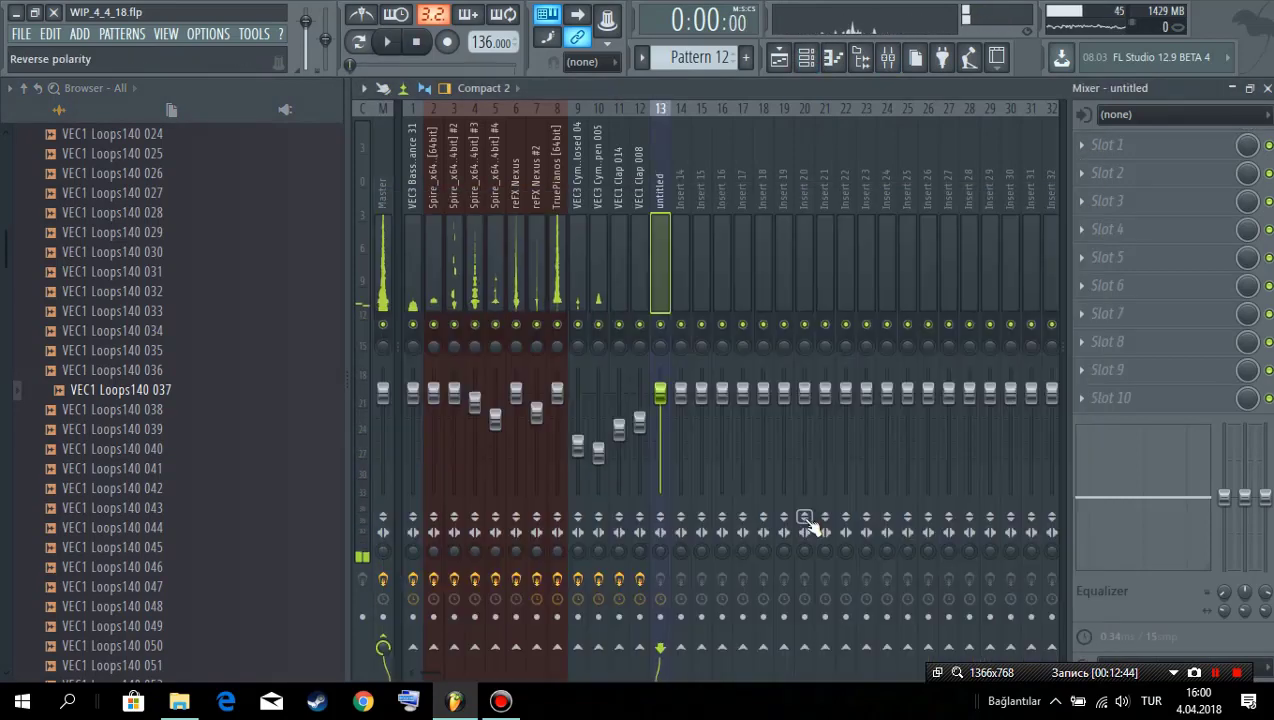
{"action": "key", "text": "space"}
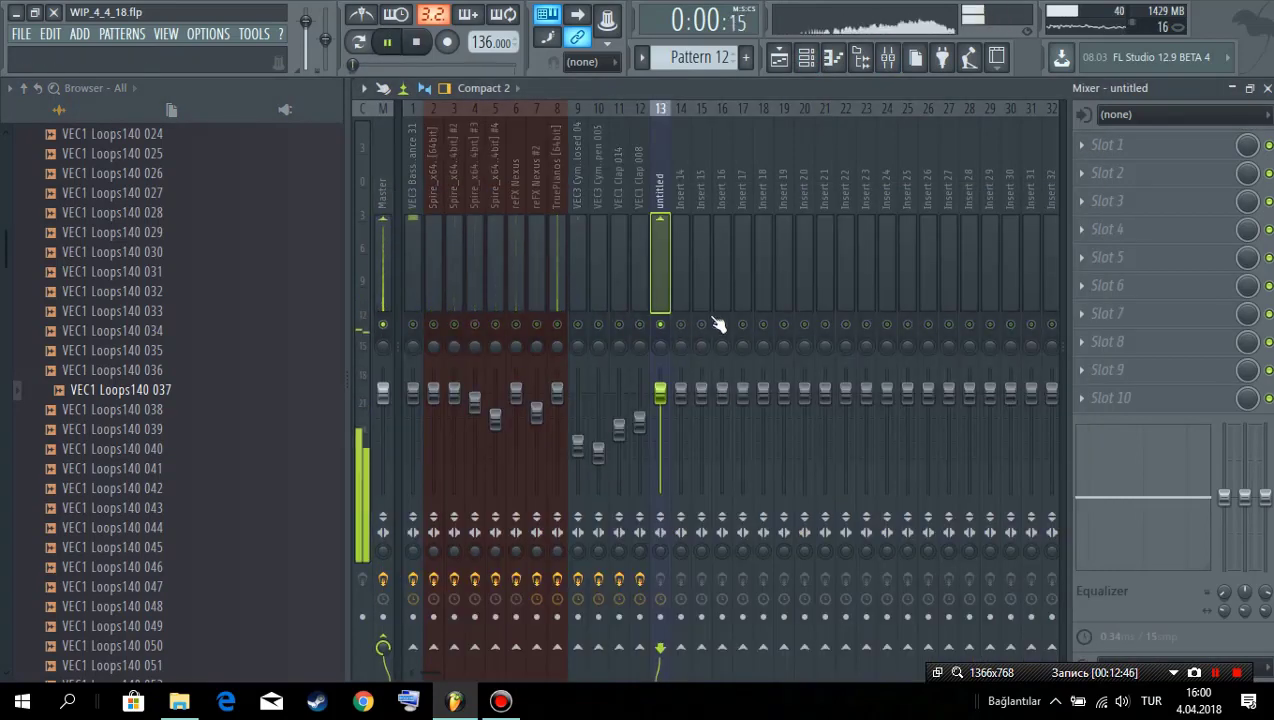
Step: Add Fruity Parametric EQ 2 to mixer track 13 and pull band 1 fully down near 500 Hz to cut the lows
{"action": "left_click", "coordinate": [1103, 176]}
{"action": "left_click", "coordinate": [879, 186]}
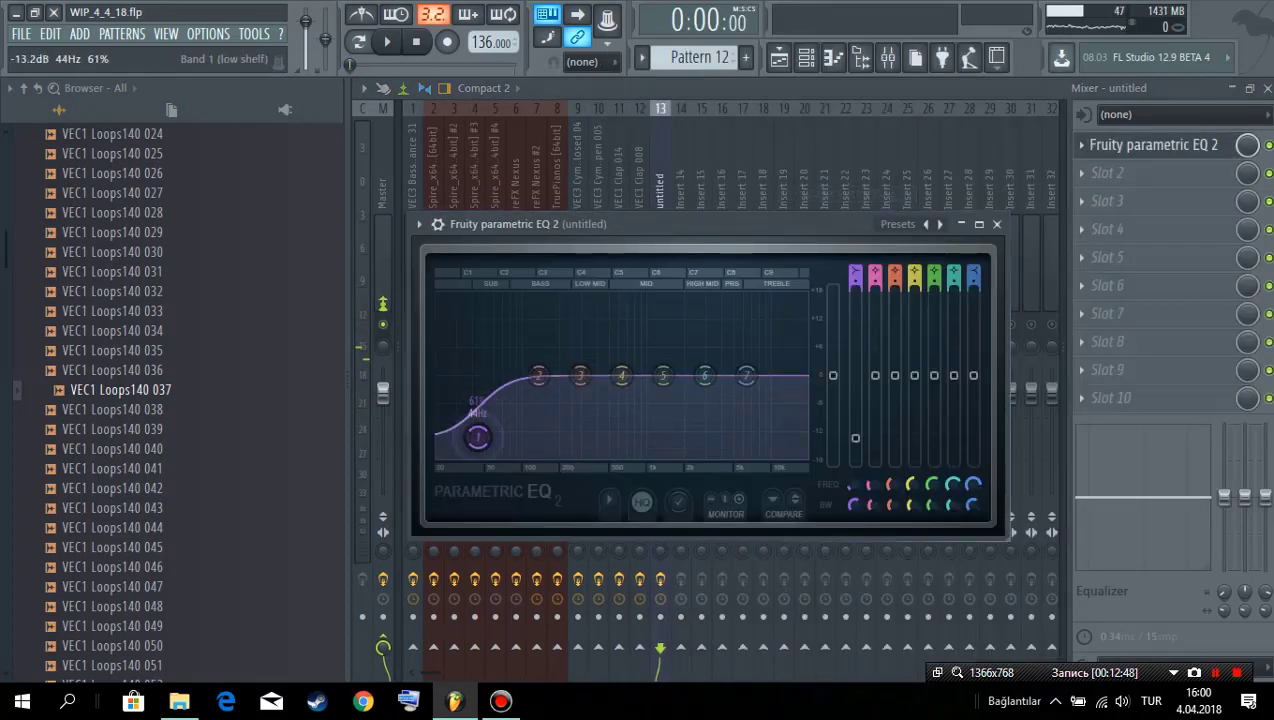
{"action": "left_click_drag", "start_coordinate": [477, 436], "coordinate": [608, 457]}
{"action": "key", "text": "space"}
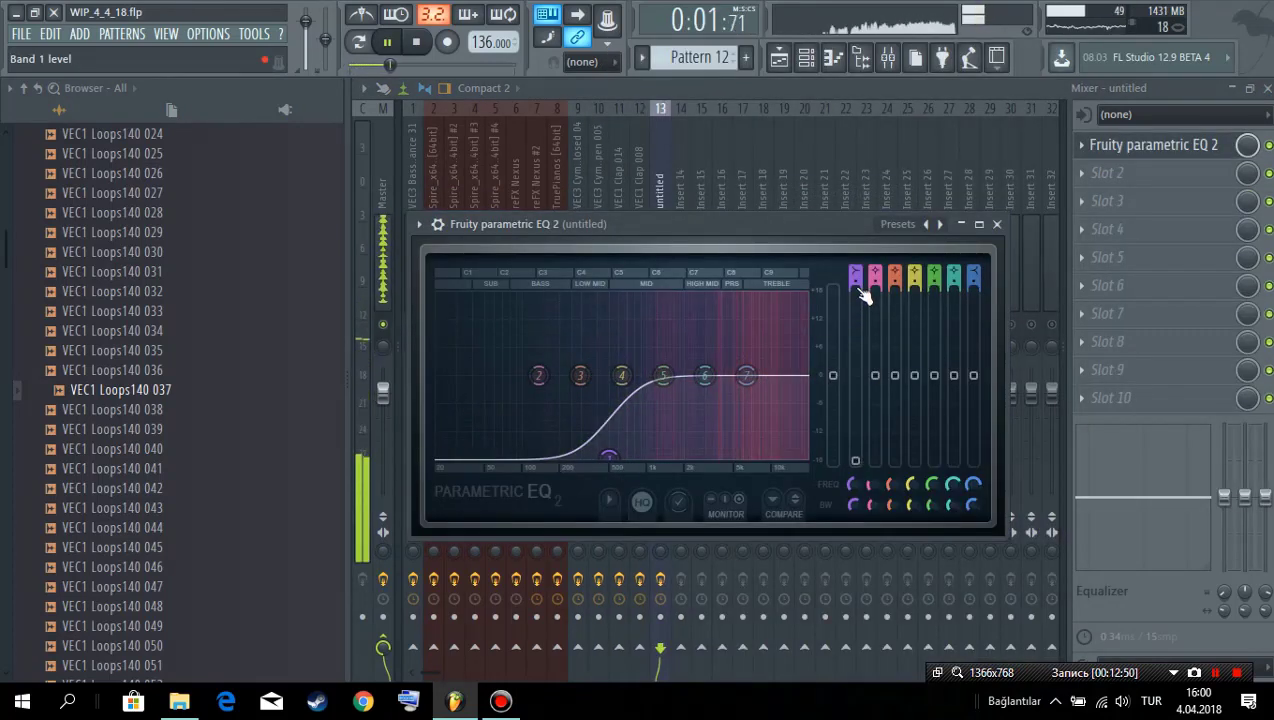
Step: Turn band 1 into a steep high-pass near 500 Hz and dip band 5 slightly at about 2130 Hz
{"action": "scroll", "coordinate": [865, 296], "scroll_direction": "up", "scroll_amount": 2}
{"action": "left_click_drag", "start_coordinate": [608, 457], "coordinate": [715, 394]}
{"action": "key", "text": "space"}
{"action": "key", "text": "space"}
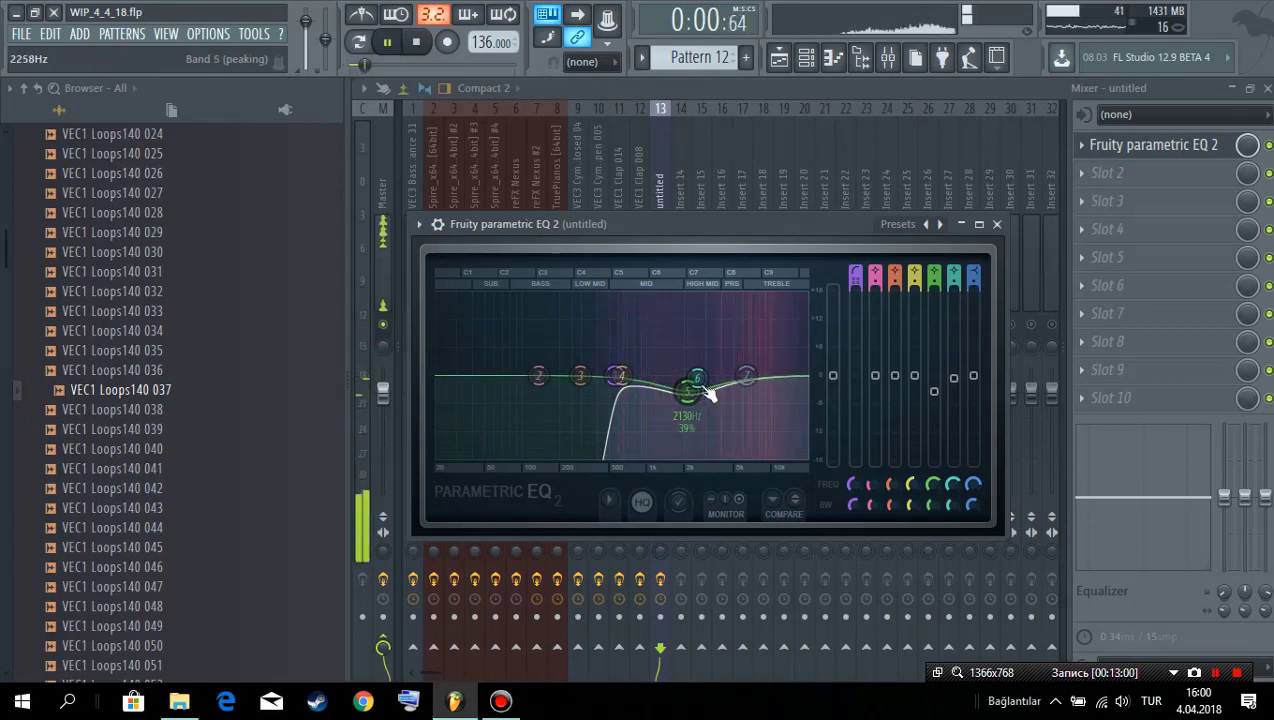
Step: Close the equalizer, lower mixer track 13 to about 92% (-1.8 dB), and save the project
{"action": "left_click", "coordinate": [663, 195]}
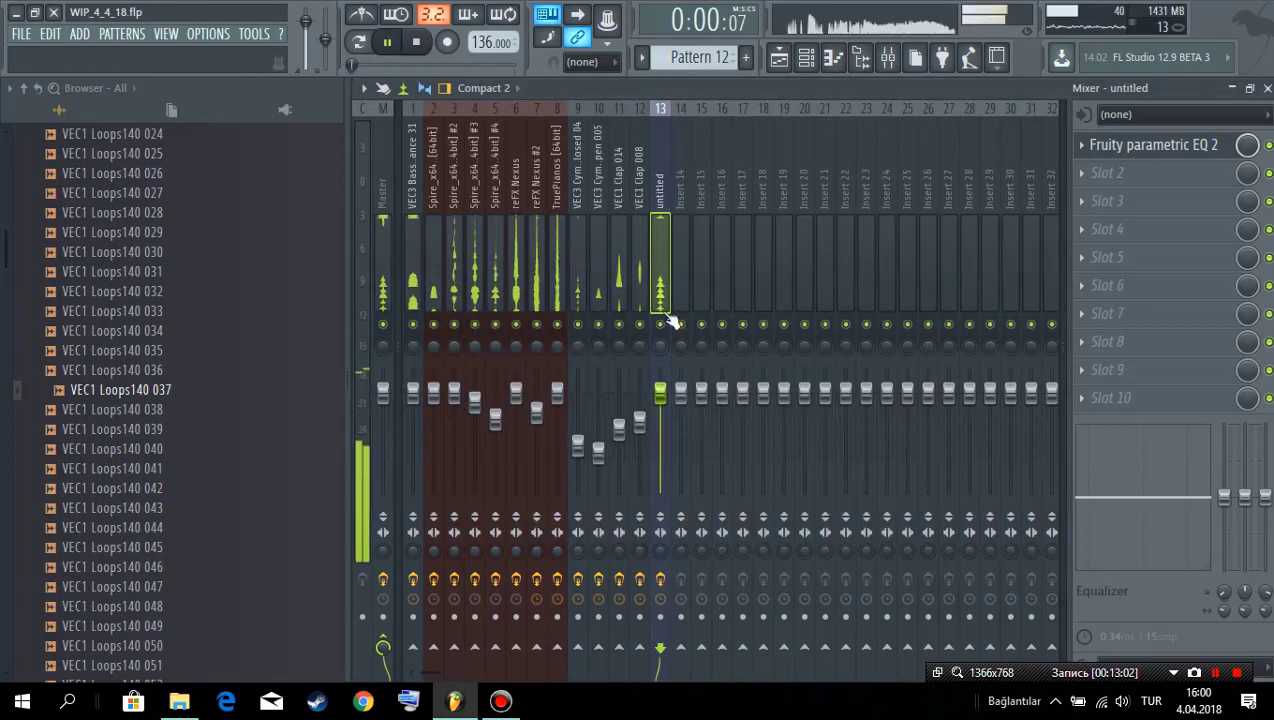
{"action": "key", "text": "ctrl+s"}
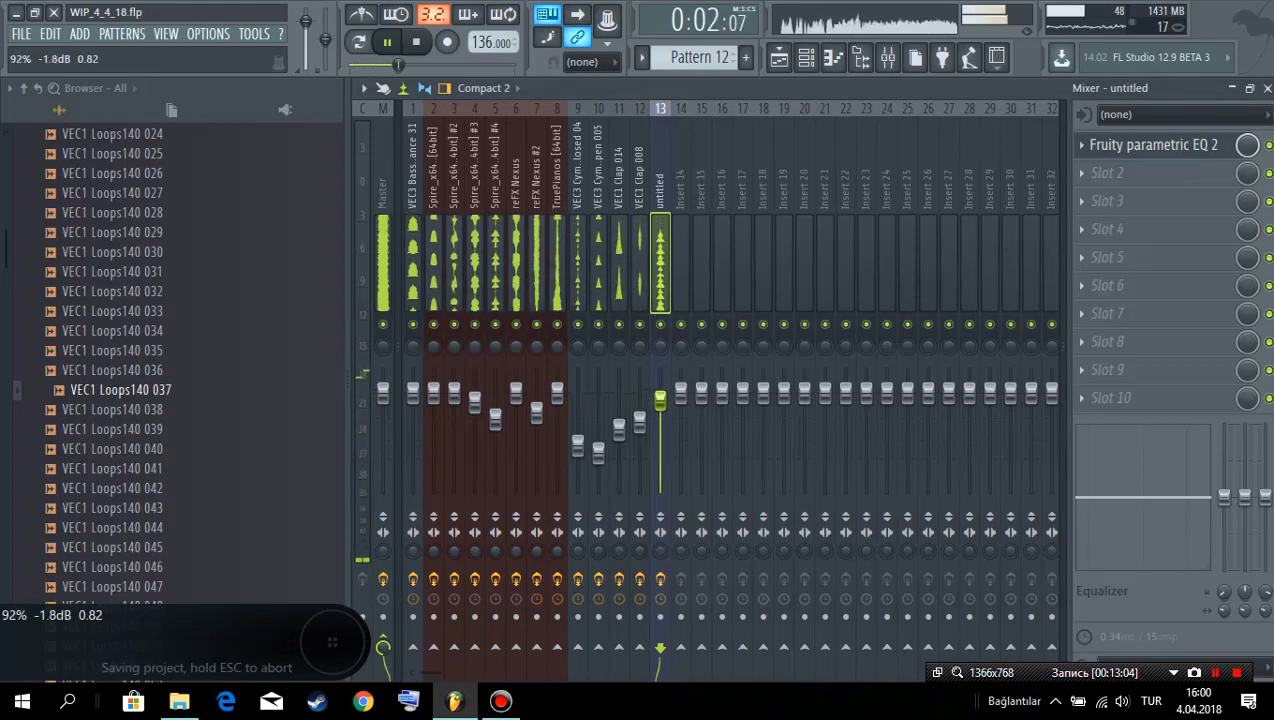
Step: Repeat Pattern 12 across bars 1 to 4 of Track 12 and lower the fader of mixer track 13 further
{"action": "key", "text": "F5"}
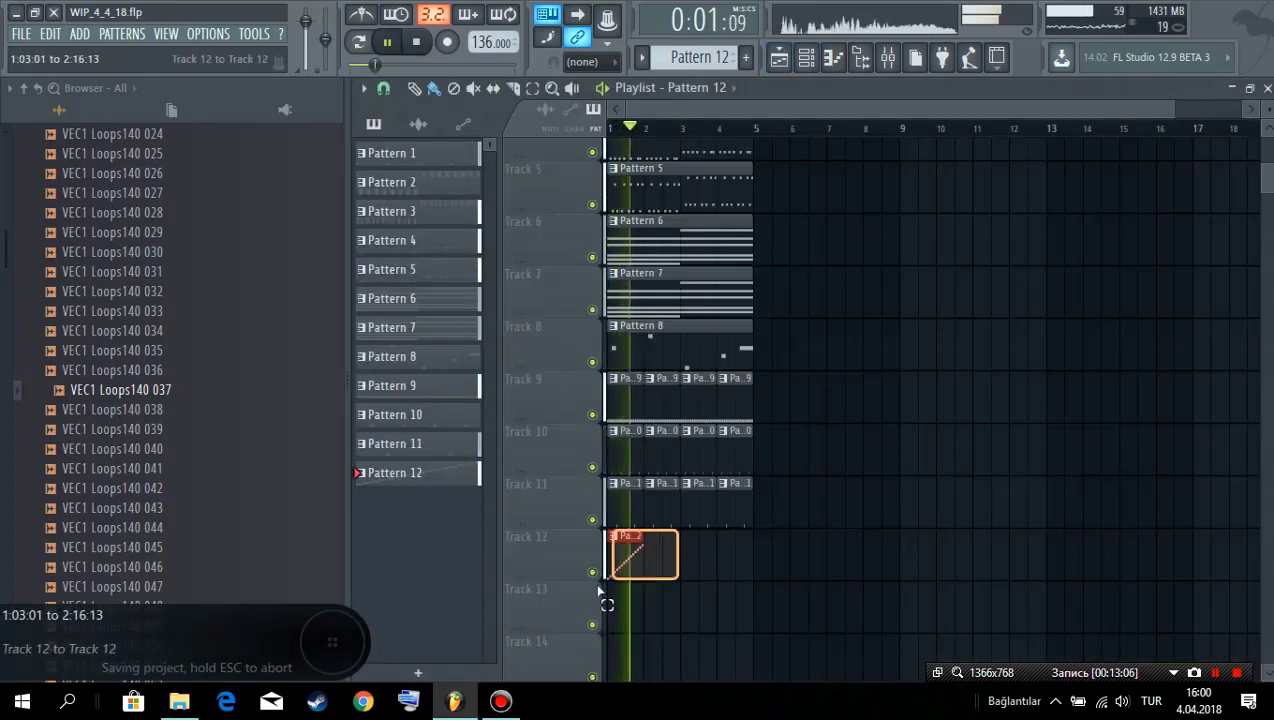
{"action": "left_click", "coordinate": [887, 57]}
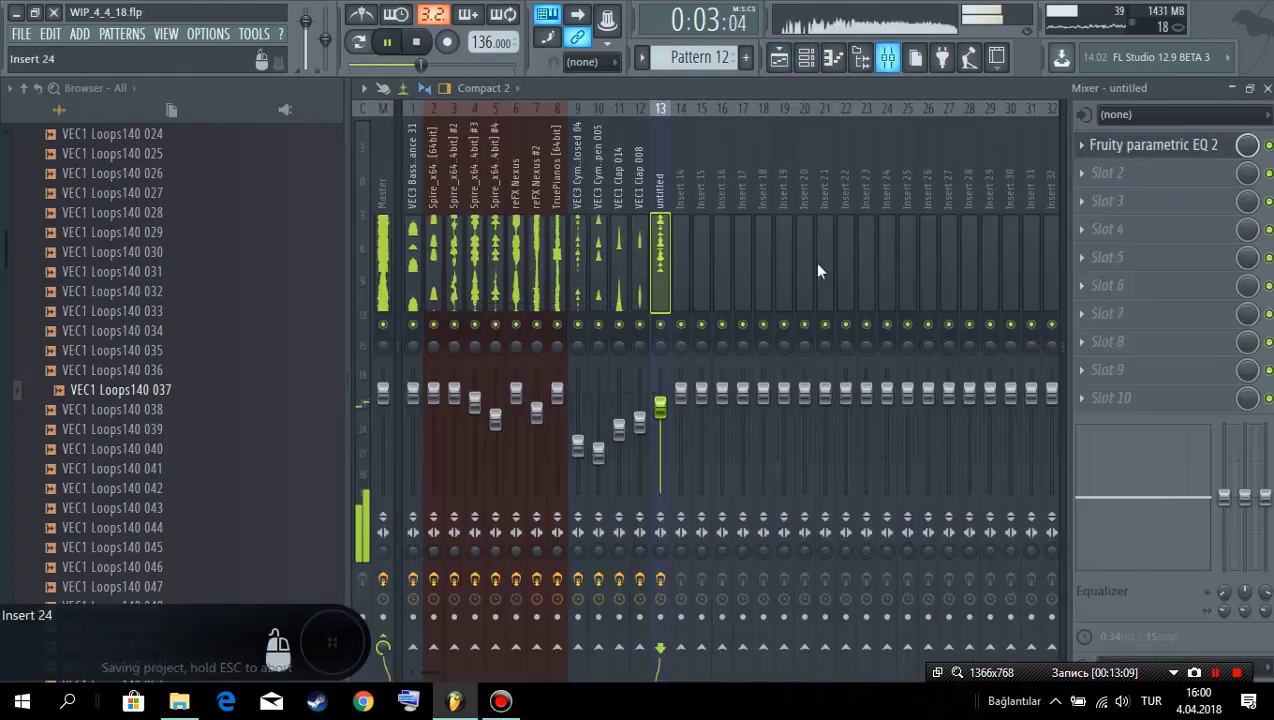
{"action": "left_click_drag", "start_coordinate": [660, 406], "coordinate": [660, 410]}
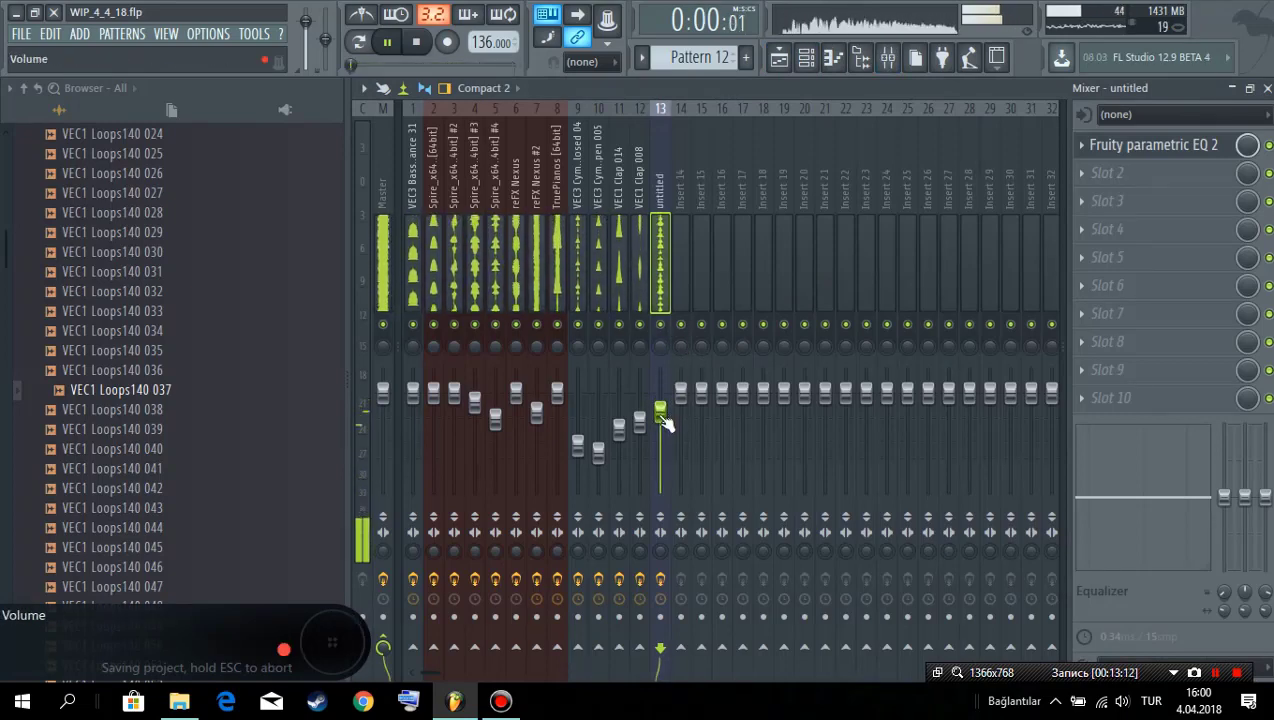
Step: Examine the master's spectrum in SPAN Plus with the loop playing, return to the playlist, and stop playback
{"action": "left_click", "coordinate": [383, 260]}
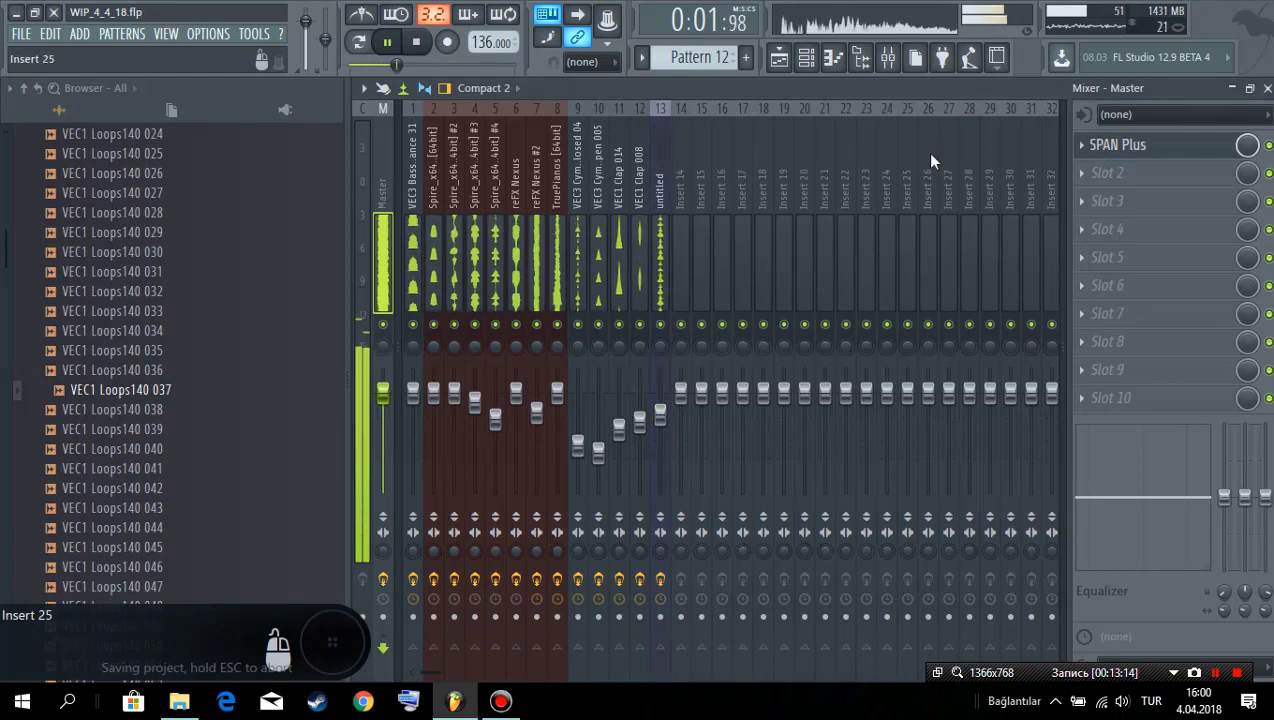
{"action": "left_click", "coordinate": [1140, 146]}
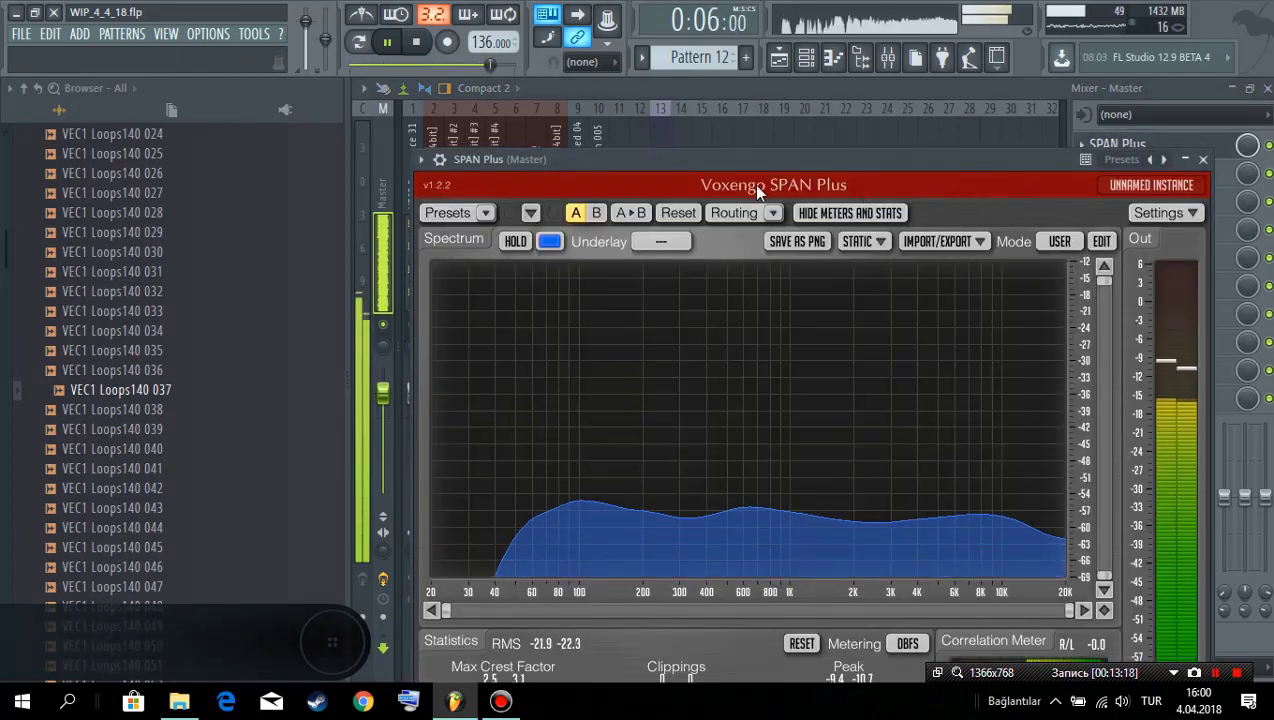
{"action": "left_click", "coordinate": [393, 150]}
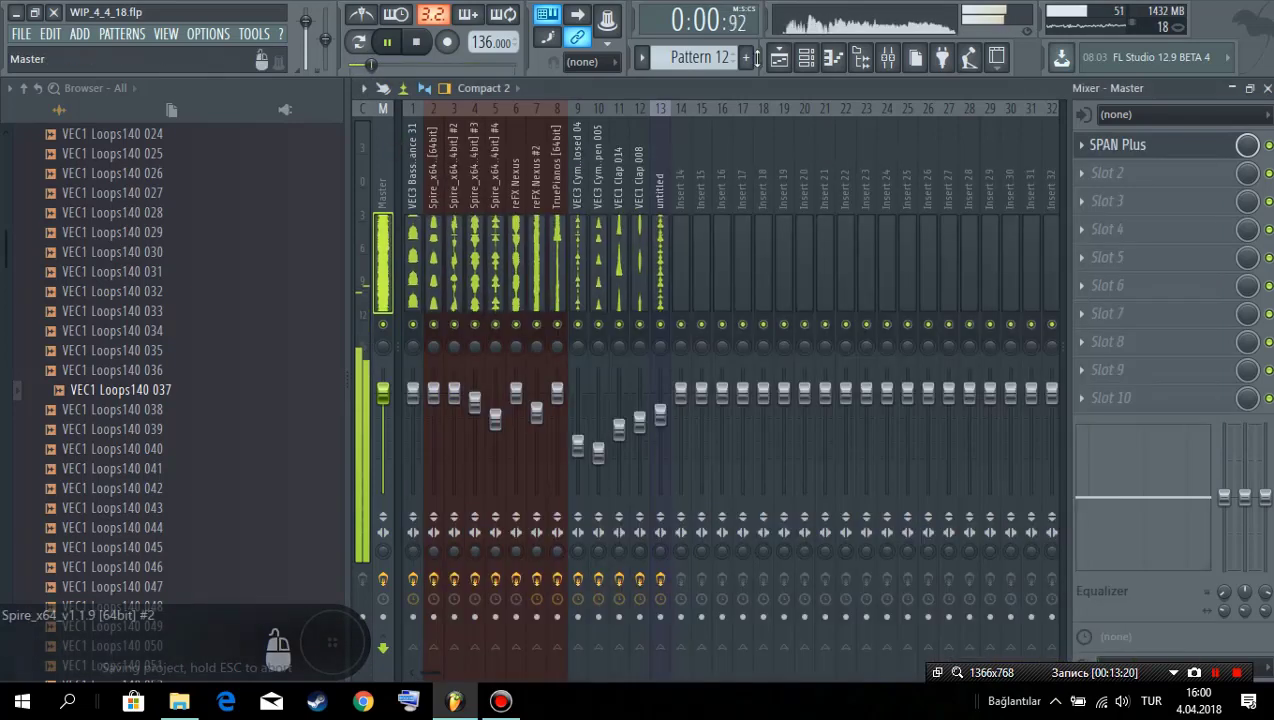
{"action": "left_click", "coordinate": [791, 58]}
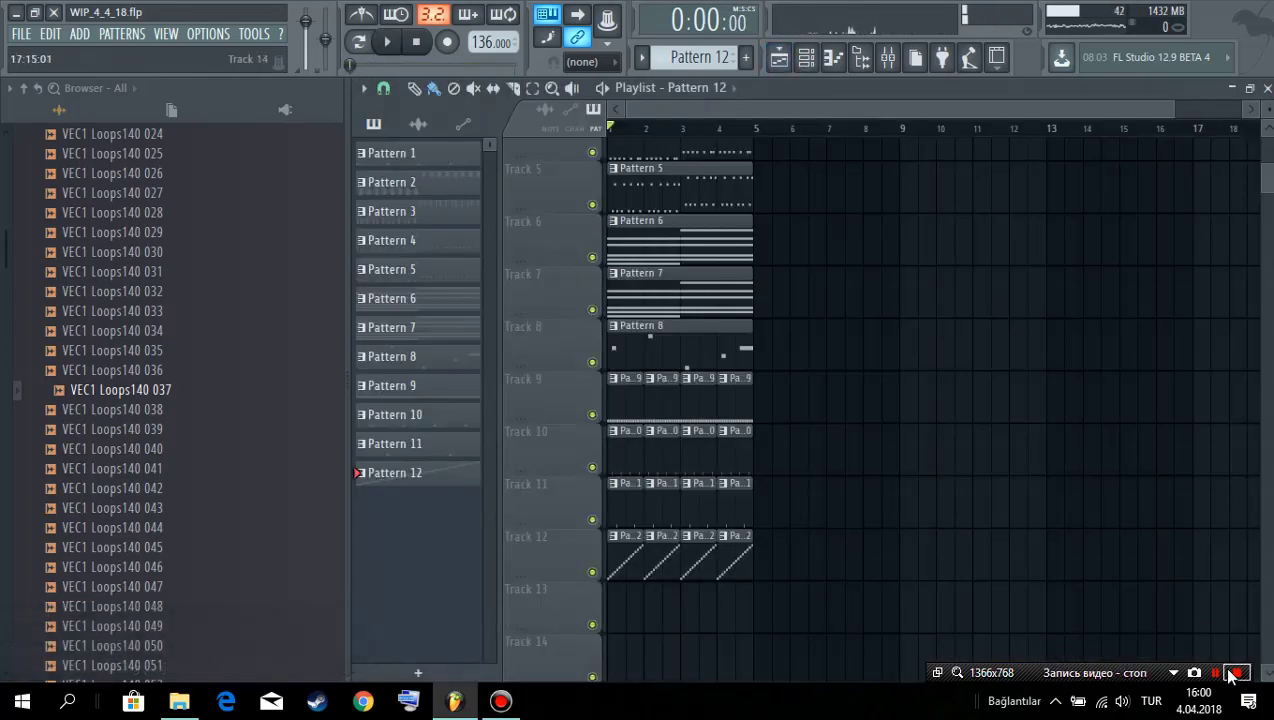